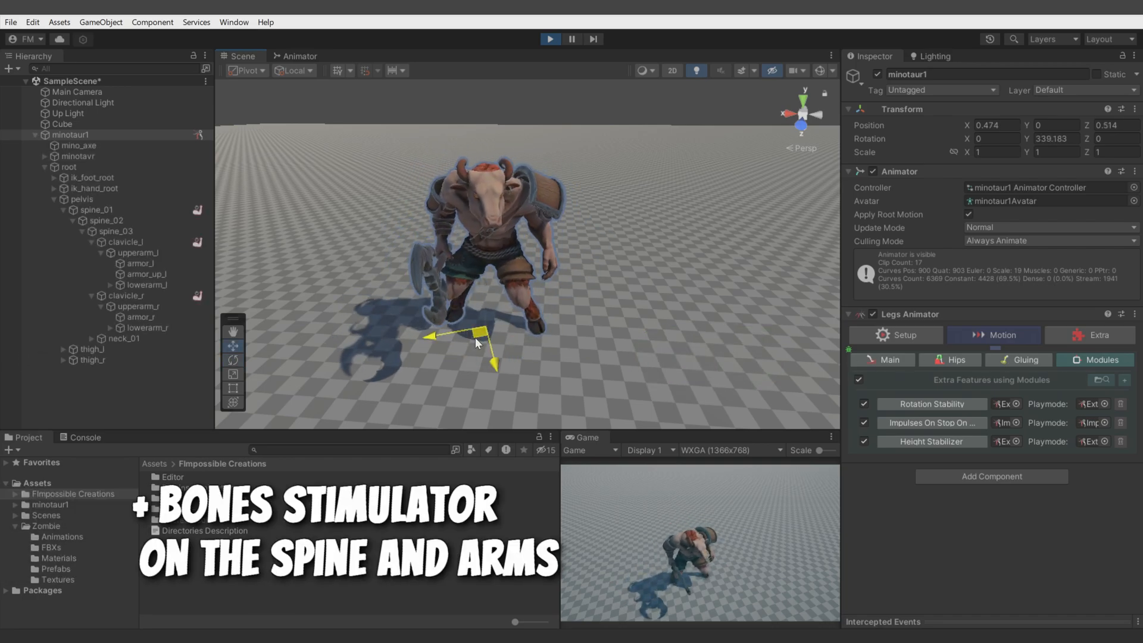
Step: Move the minotaur1 character across the floor while play mode is running, and switch to the Rotate tool
{"action": "left_click_drag", "start_coordinate": [475, 337], "coordinate": [700, 371]}
{"action": "key", "text": "e"}
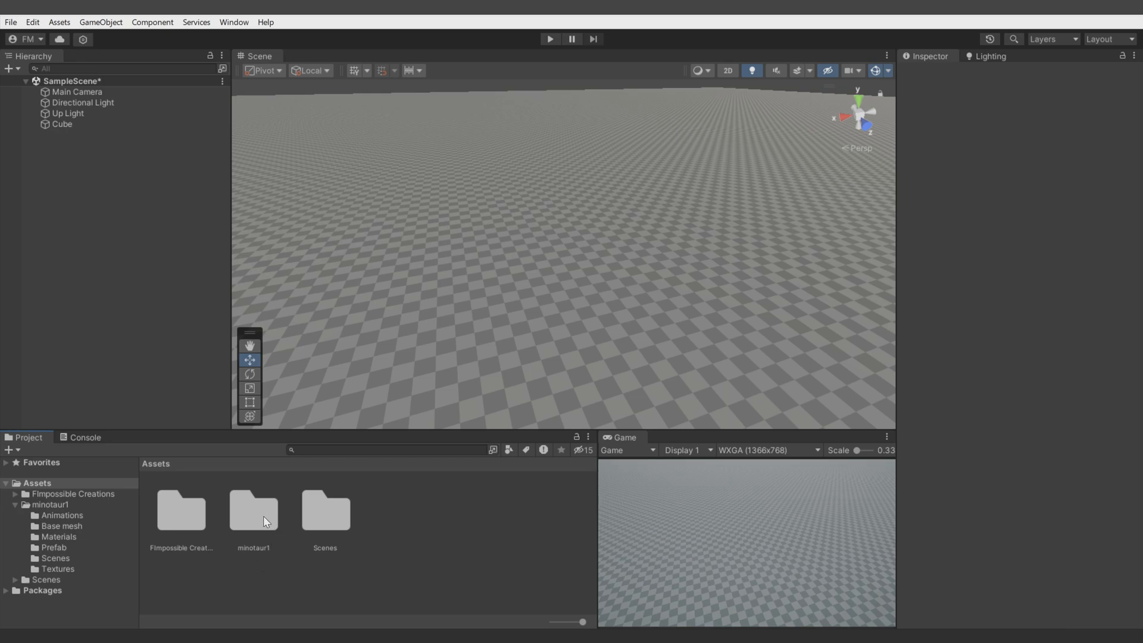
Step: Add the minotaur1 prefab from the minotaur1 Prefab folder to SampleScene
{"action": "double_click", "coordinate": [263, 515]}
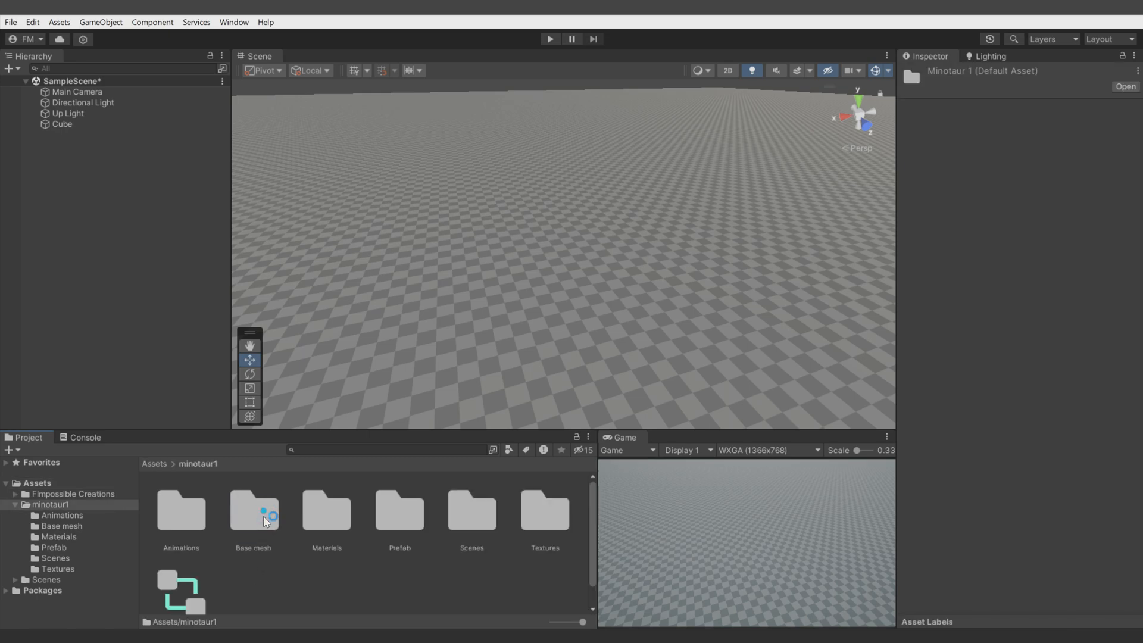
{"action": "double_click", "coordinate": [400, 518]}
{"action": "left_click_drag", "start_coordinate": [207, 511], "coordinate": [184, 263]}
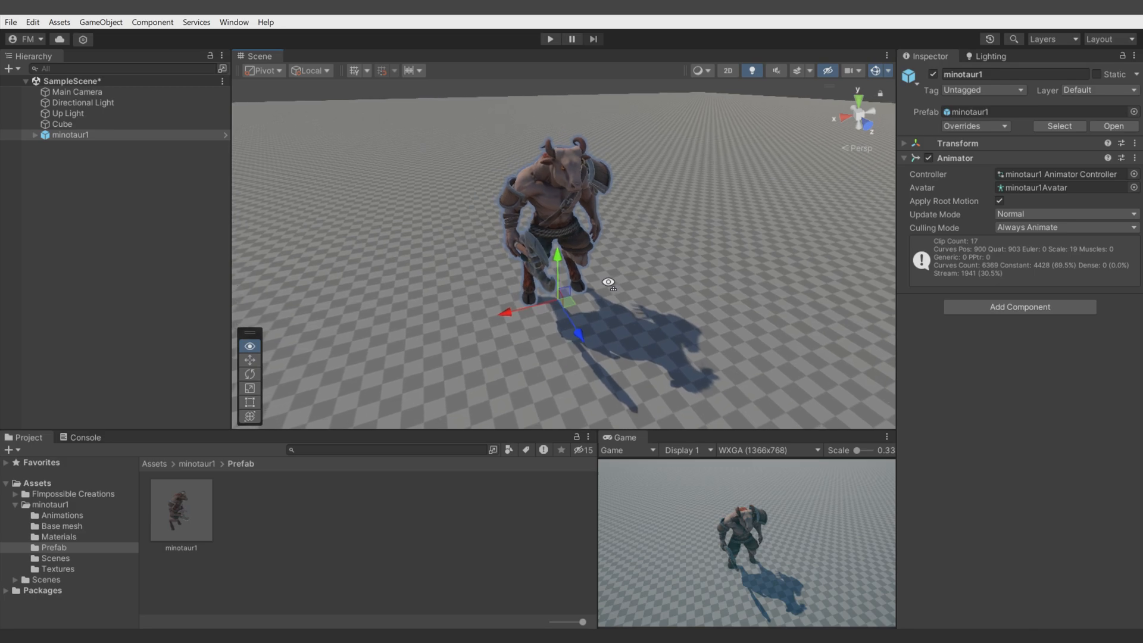
Step: Add a Legs Animator component to minotaur1 and have it find the Hips bone automatically
{"action": "left_click_drag", "start_coordinate": [608, 283], "coordinate": [775, 287], "text": "alt"}
{"action": "left_click", "coordinate": [969, 307]}
{"action": "left_click", "coordinate": [973, 387]}
{"action": "left_click", "coordinate": [980, 354]}
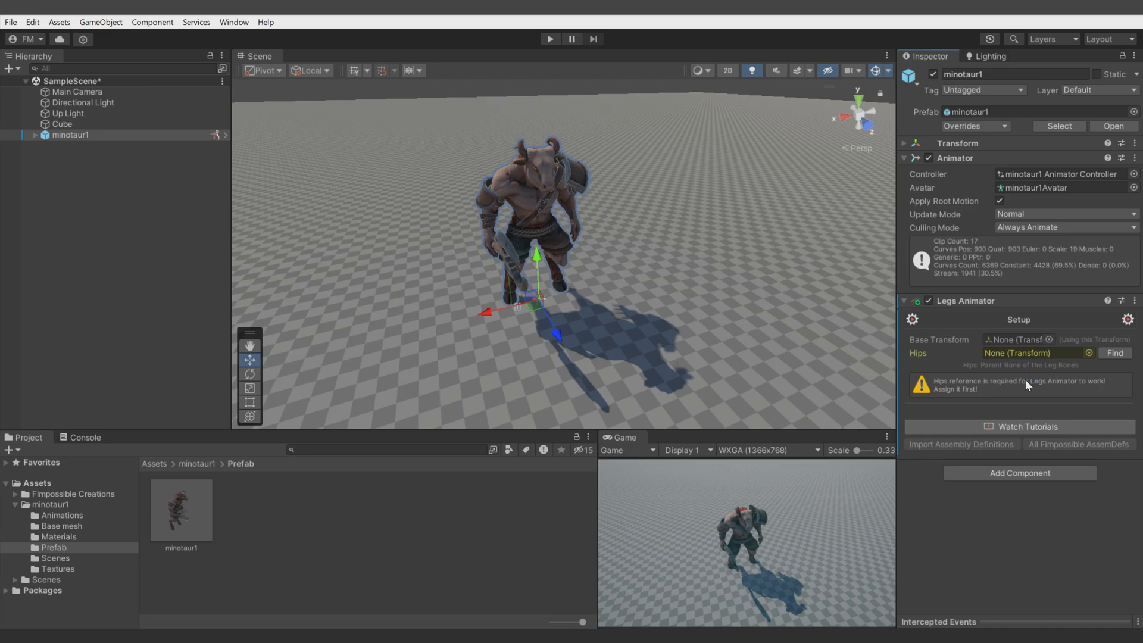
{"action": "left_click", "coordinate": [1114, 355]}
{"action": "left_click_drag", "start_coordinate": [771, 319], "coordinate": [797, 321], "text": "alt"}
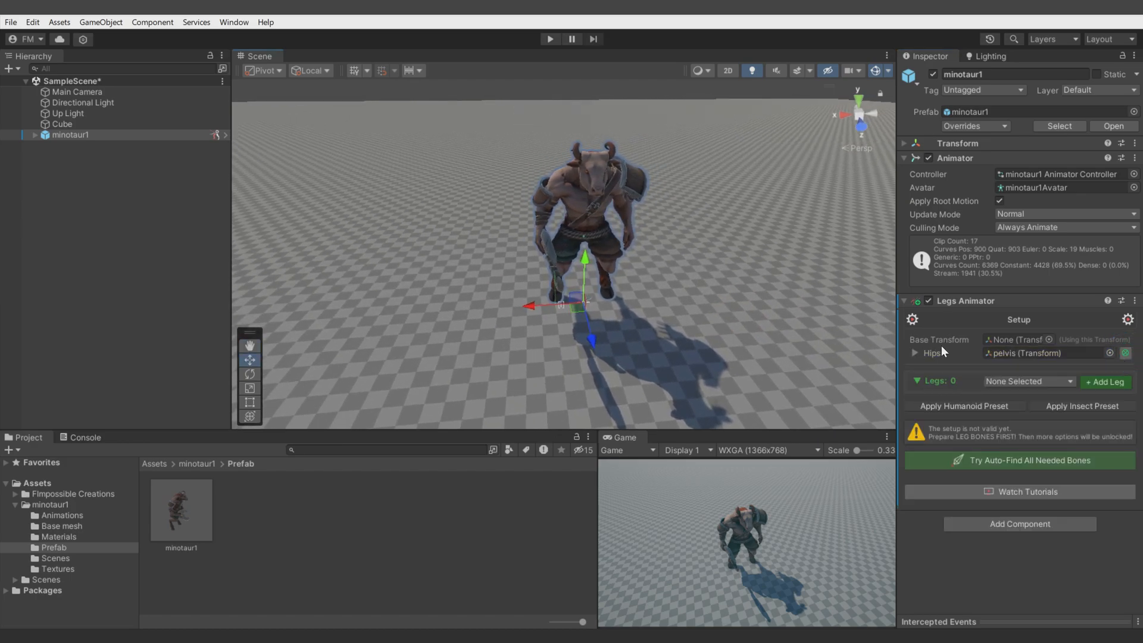
Step: Expand minotaur1's bone hierarchy through root and pelvis to reveal the spine and thigh bones
{"action": "left_click", "coordinate": [34, 135]}
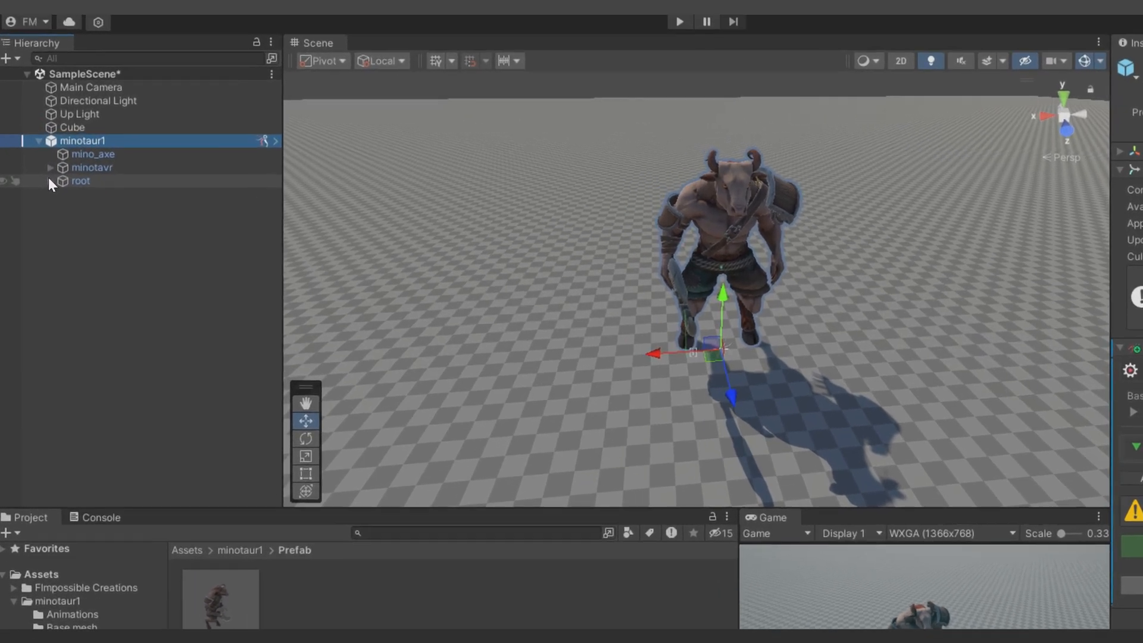
{"action": "left_click", "coordinate": [45, 167]}
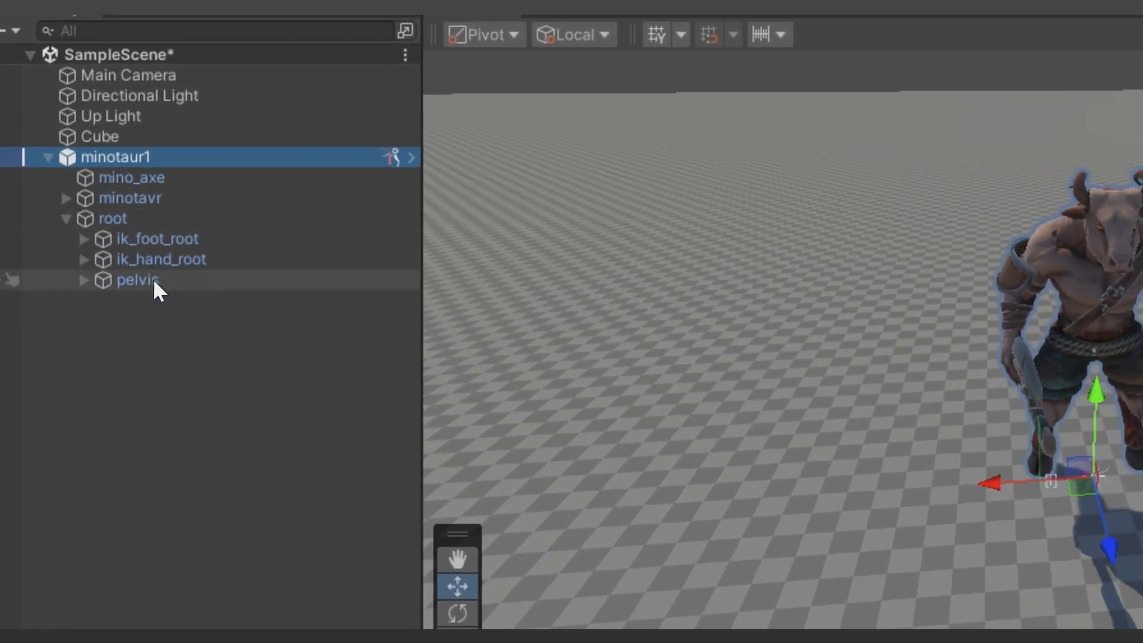
{"action": "left_click", "coordinate": [83, 280]}
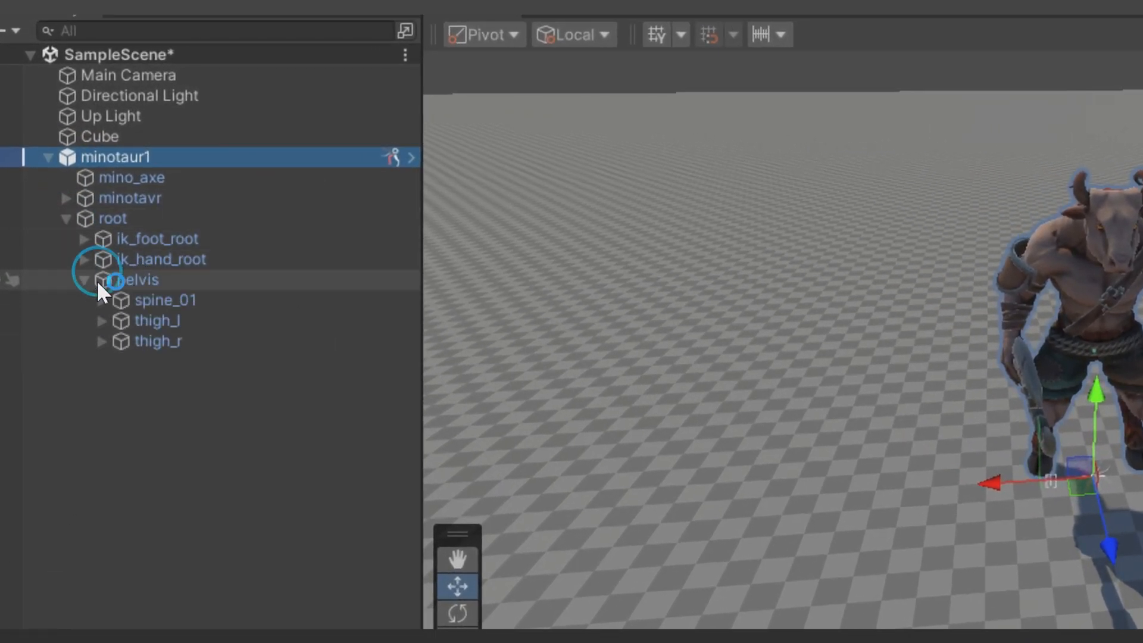
Step: Test-rotate the pelvis, spine_01 and thigh_l bones one by one, undoing each rotation, and reselect minotaur1 with the Move tool
{"action": "left_click", "coordinate": [138, 280]}
{"action": "left_click", "coordinate": [458, 613]}
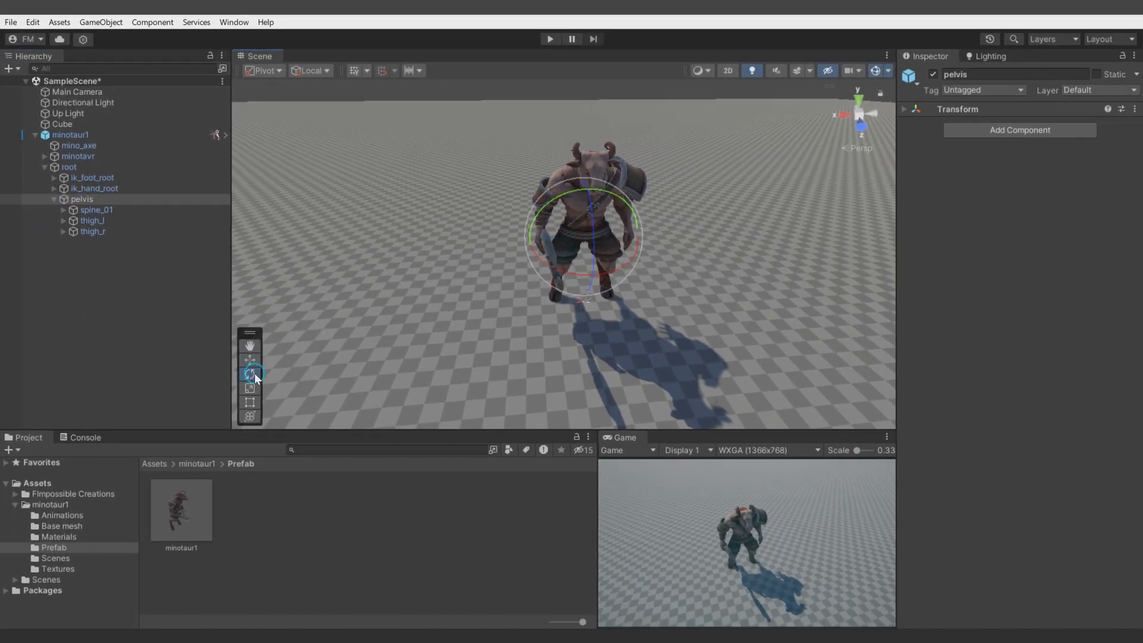
{"action": "left_click_drag", "start_coordinate": [588, 222], "coordinate": [575, 192]}
{"action": "key", "text": "ctrl+z"}
{"action": "left_click", "coordinate": [109, 210]}
{"action": "key", "text": "ctrl+z"}
{"action": "left_click", "coordinate": [104, 219]}
{"action": "left_click_drag", "start_coordinate": [586, 260], "coordinate": [590, 194]}
{"action": "key", "text": "ctrl+z"}
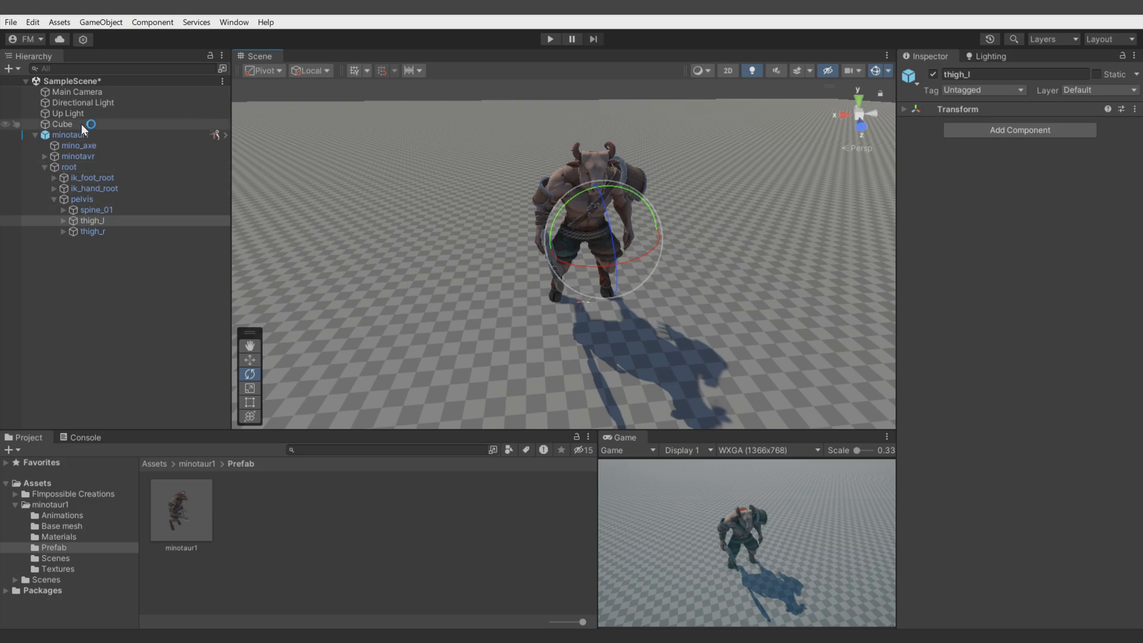
{"action": "left_click", "coordinate": [70, 134]}
{"action": "left_click", "coordinate": [249, 360]}
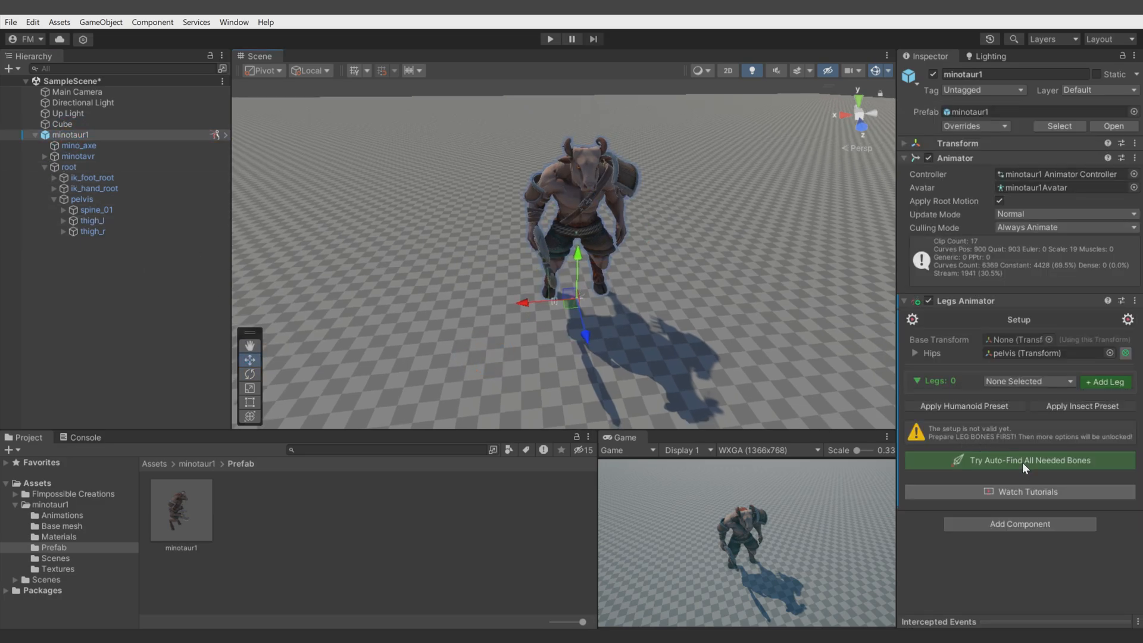
Step: Try auto-finding all needed leg bones for minotaur1, and in Tutorial Scene for Crusader tank_prefab, Vampire_PBR and Insect Monster Black
{"action": "left_click", "coordinate": [1022, 456]}
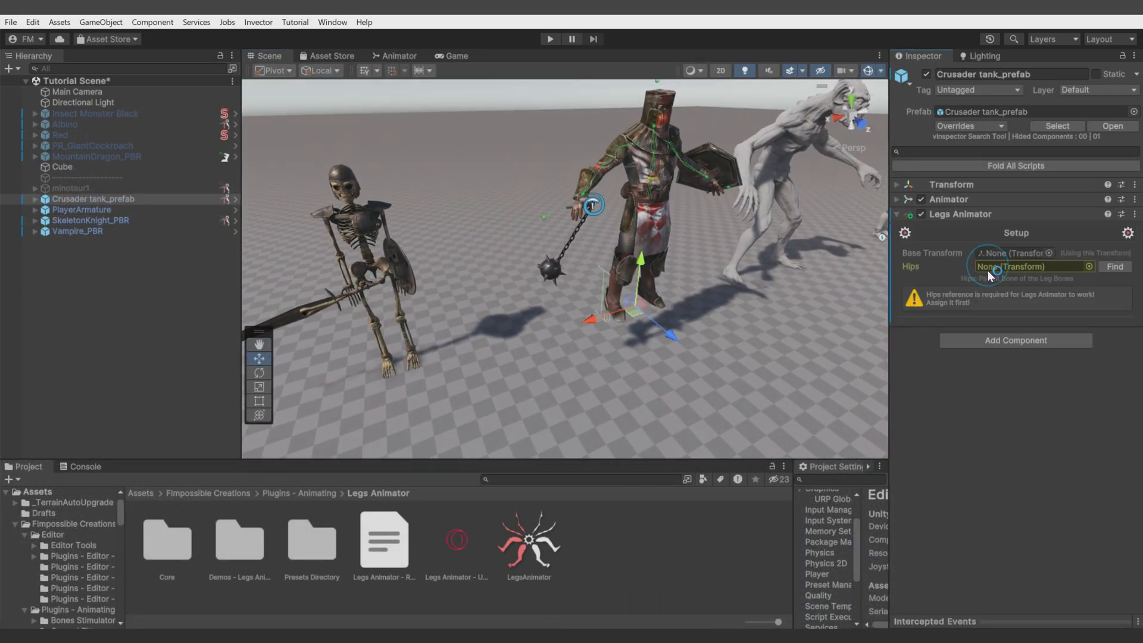
{"action": "left_click", "coordinate": [1024, 374]}
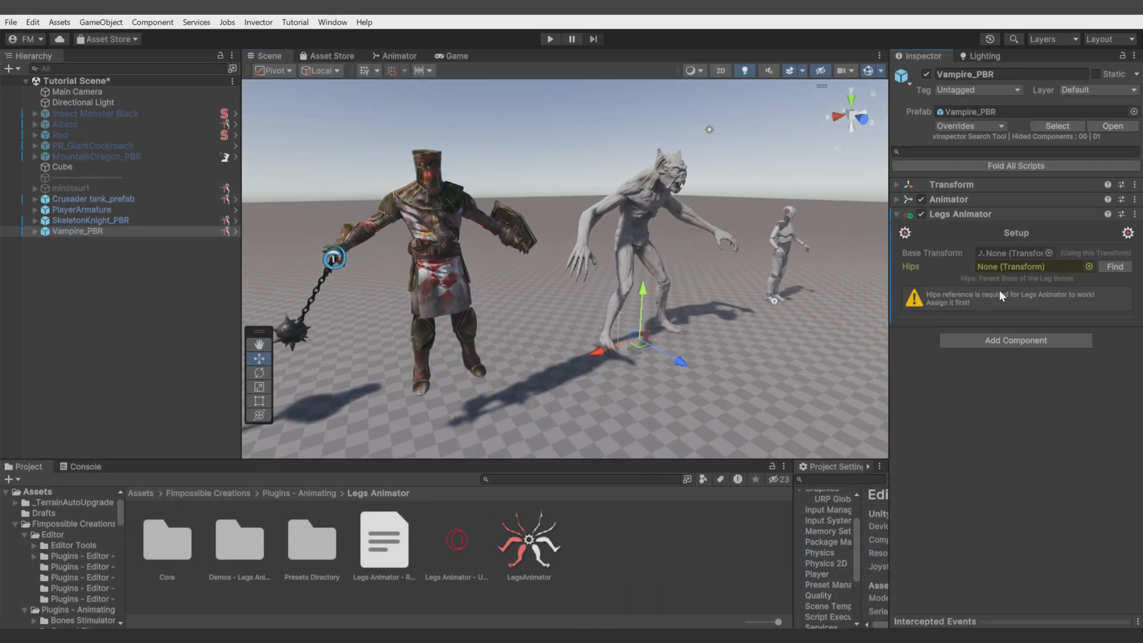
{"action": "left_click", "coordinate": [1024, 373]}
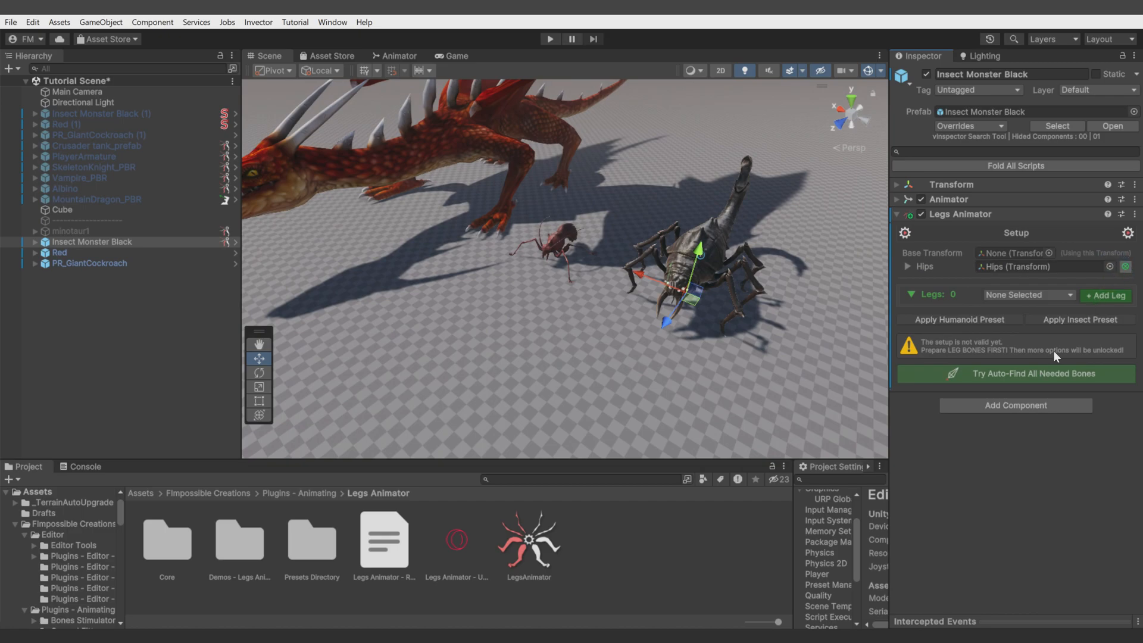
{"action": "left_click", "coordinate": [1025, 370]}
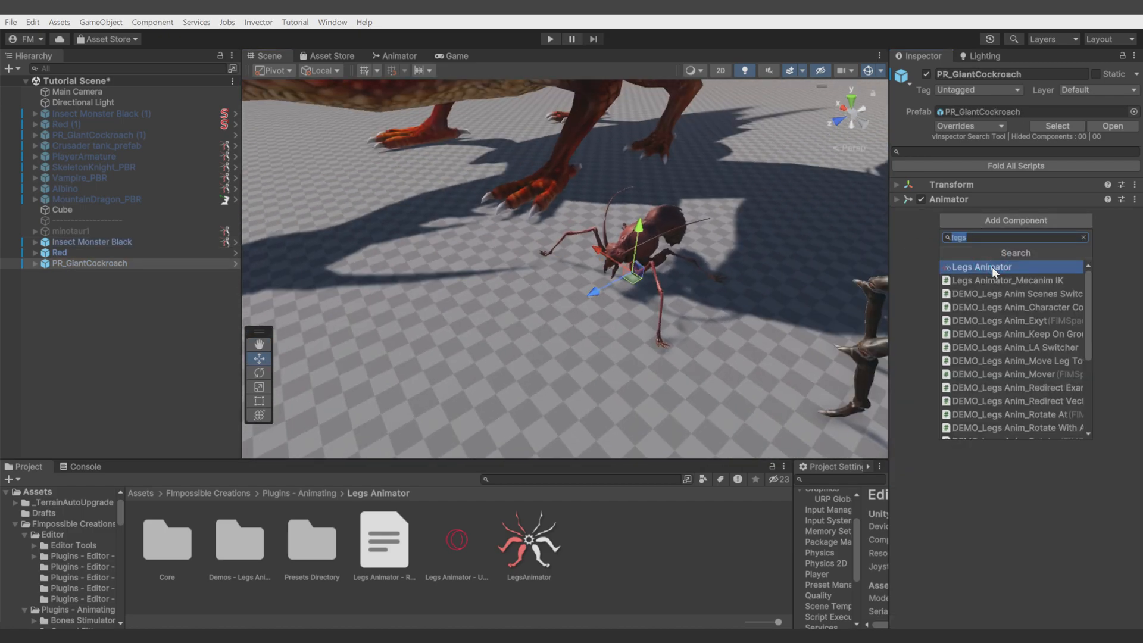
Step: Add a Legs Animator to PR_GiantCockroach, auto-find its bones, and check the Hips reference on the Red dragon
{"action": "left_click", "coordinate": [992, 266]}
{"action": "left_click", "coordinate": [1032, 374]}
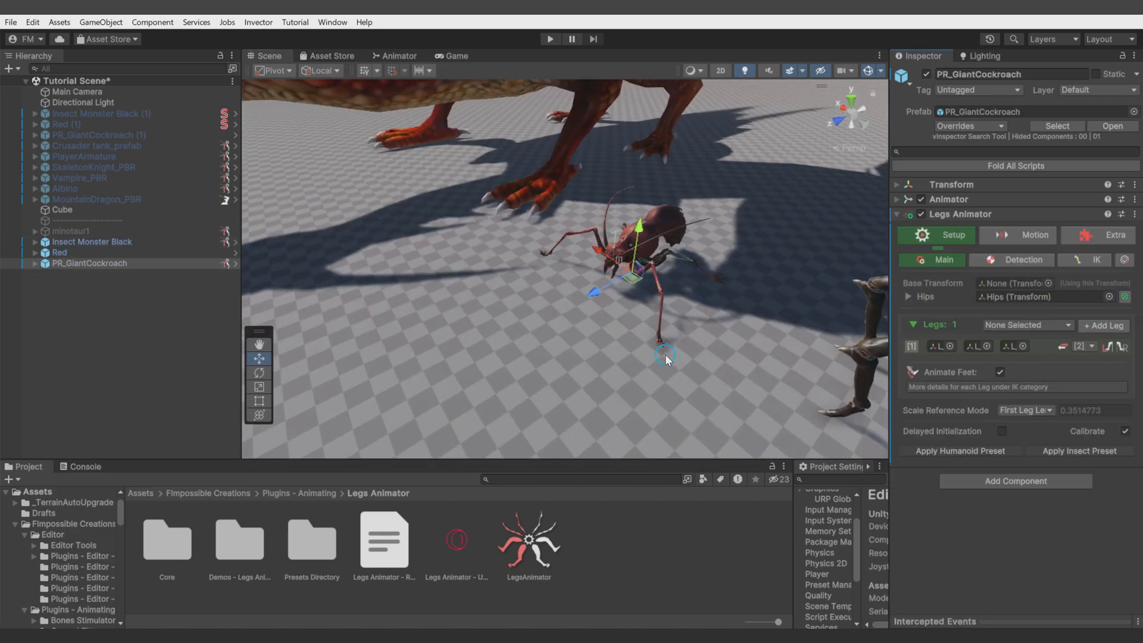
{"action": "right_click_drag", "start_coordinate": [665, 355], "coordinate": [644, 347]}
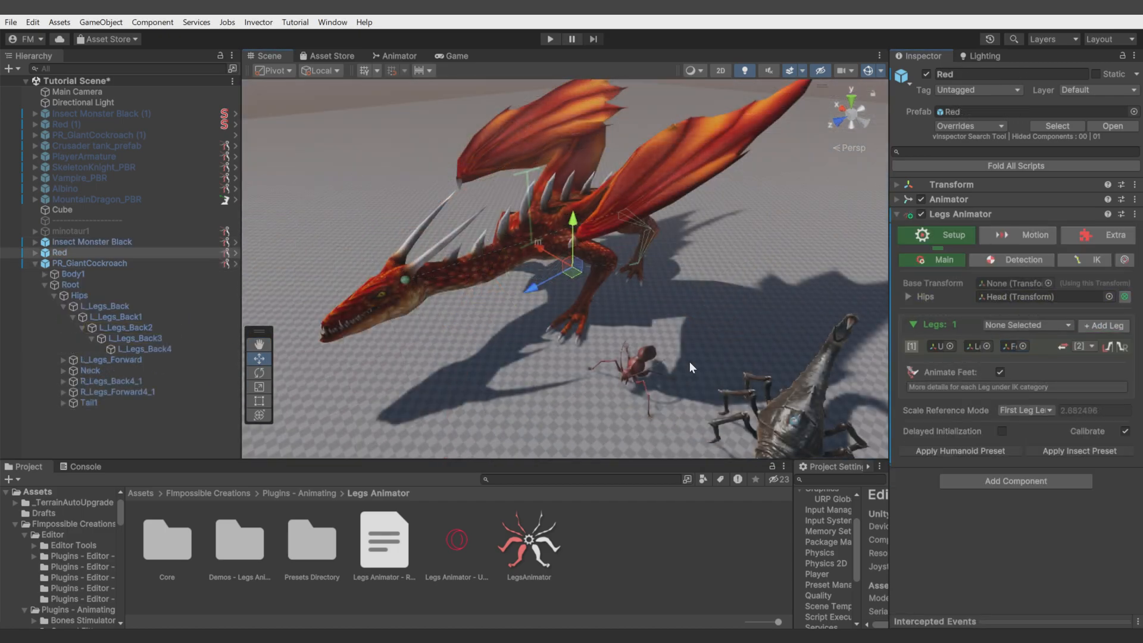
{"action": "left_click", "coordinate": [1042, 296]}
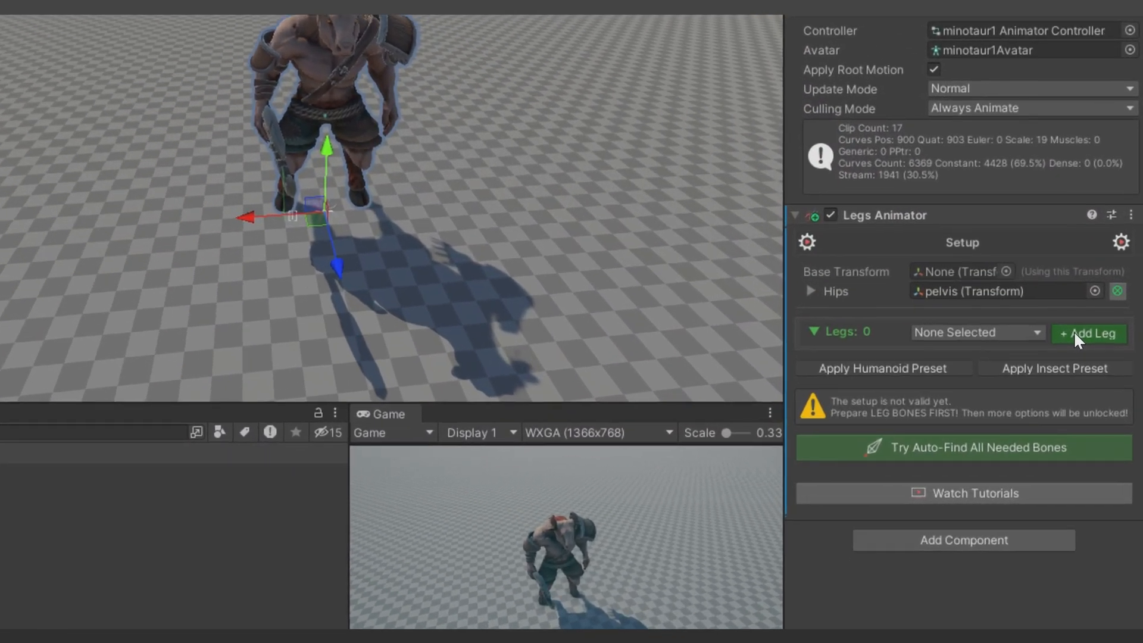
Step: Add a first leg to minotaur1's Legs Animator and pick thigh_l in the scene as its start bone
{"action": "left_click", "coordinate": [1101, 381]}
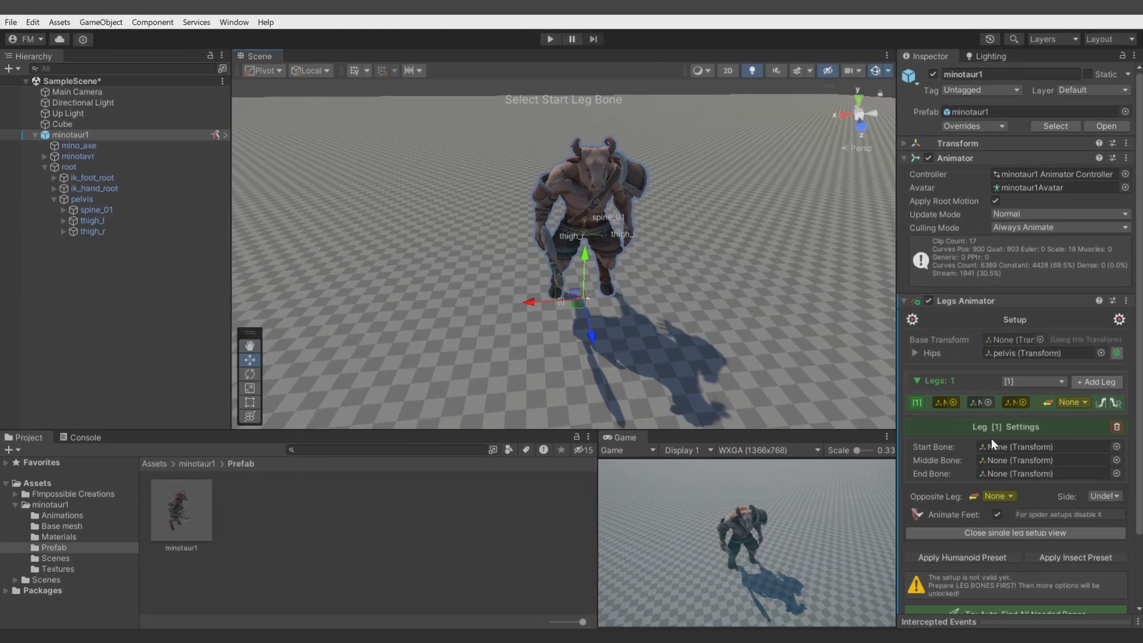
{"action": "right_click_drag", "start_coordinate": [551, 327], "coordinate": [516, 305]}
{"action": "key", "text": "d"}
{"action": "key", "text": "w"}
{"action": "key", "text": "w"}
{"action": "right_click_drag", "start_coordinate": [639, 242], "coordinate": [643, 242]}
{"action": "left_click", "coordinate": [643, 240]}
Step: Pick calf_l as the middle bone and foot_l as the end bone of the thigh_l leg
{"action": "right_click_drag", "start_coordinate": [585, 305], "coordinate": [698, 278]}
{"action": "key", "text": "w"}
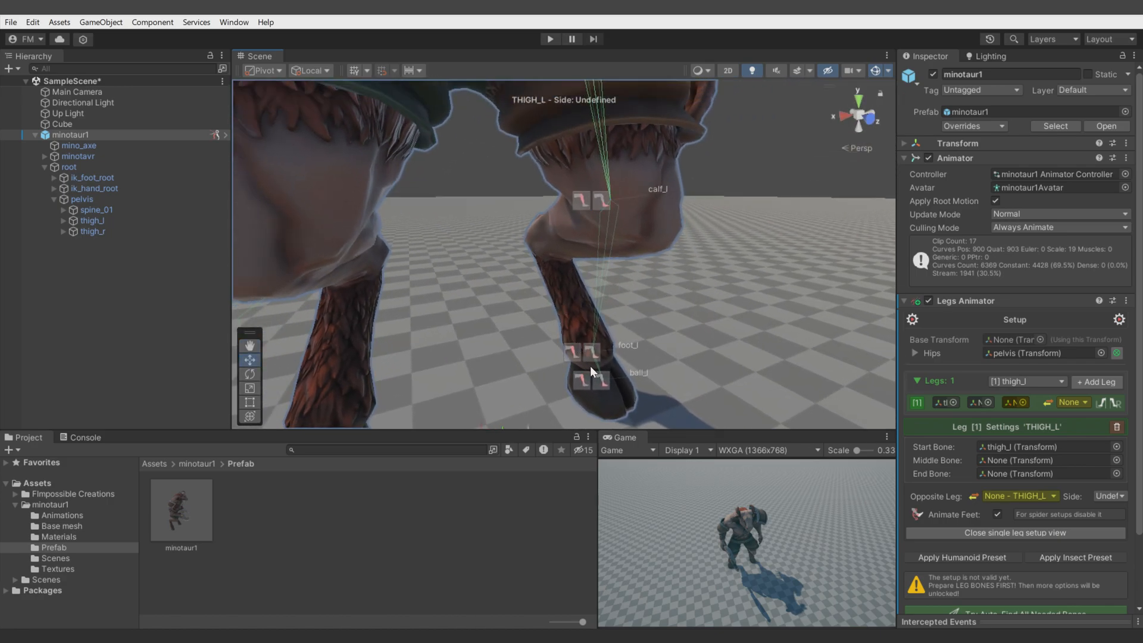
{"action": "left_click", "coordinate": [578, 202]}
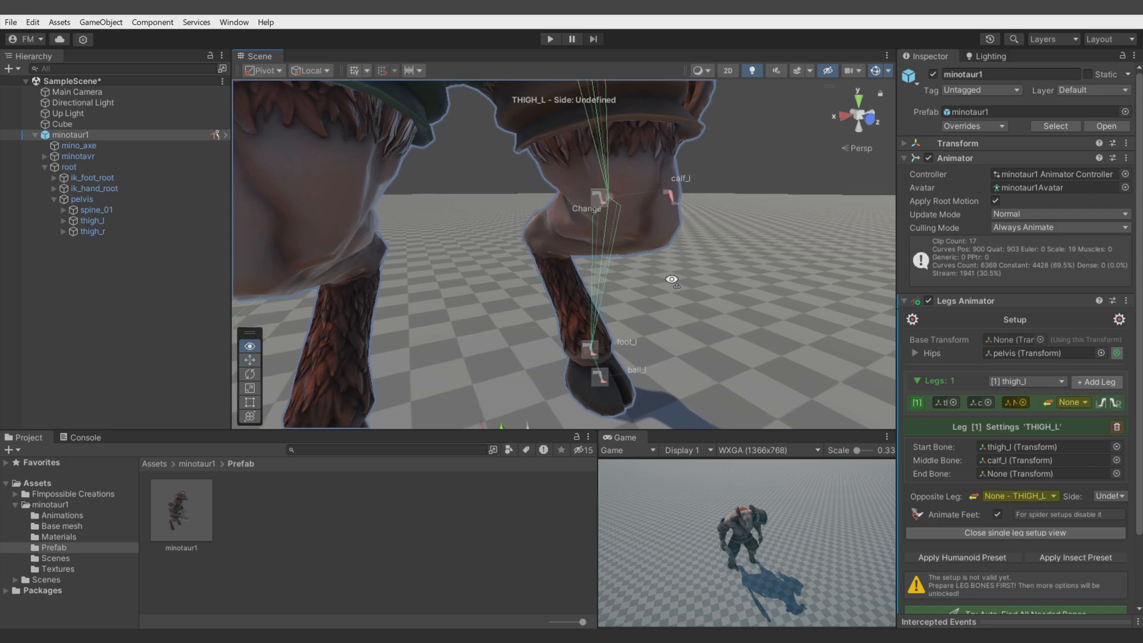
{"action": "left_click", "coordinate": [590, 345]}
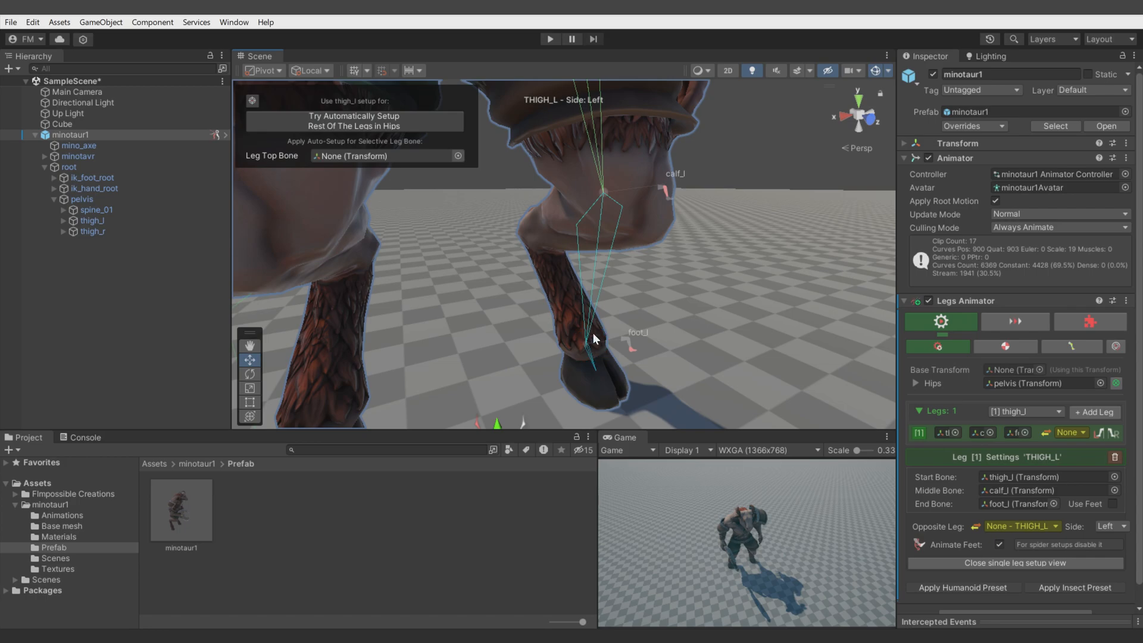
{"action": "scroll", "coordinate": [591, 338], "scroll_direction": "down", "scroll_amount": 10}
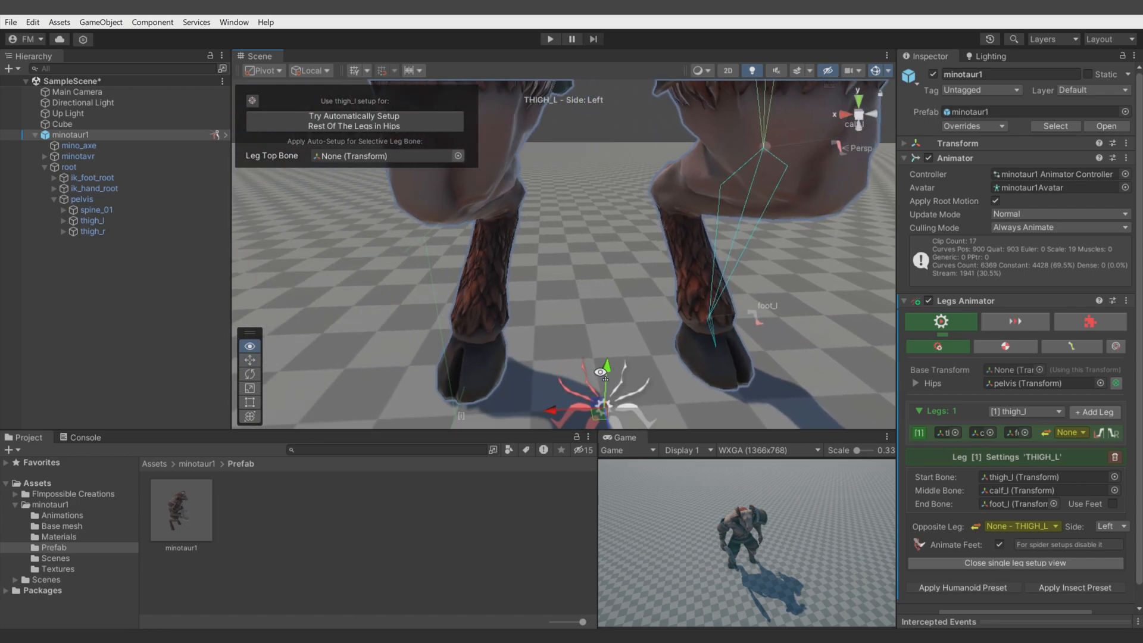
{"action": "right_click_drag", "start_coordinate": [601, 373], "coordinate": [599, 373]}
{"action": "key", "text": "d"}
{"action": "key", "text": "e"}
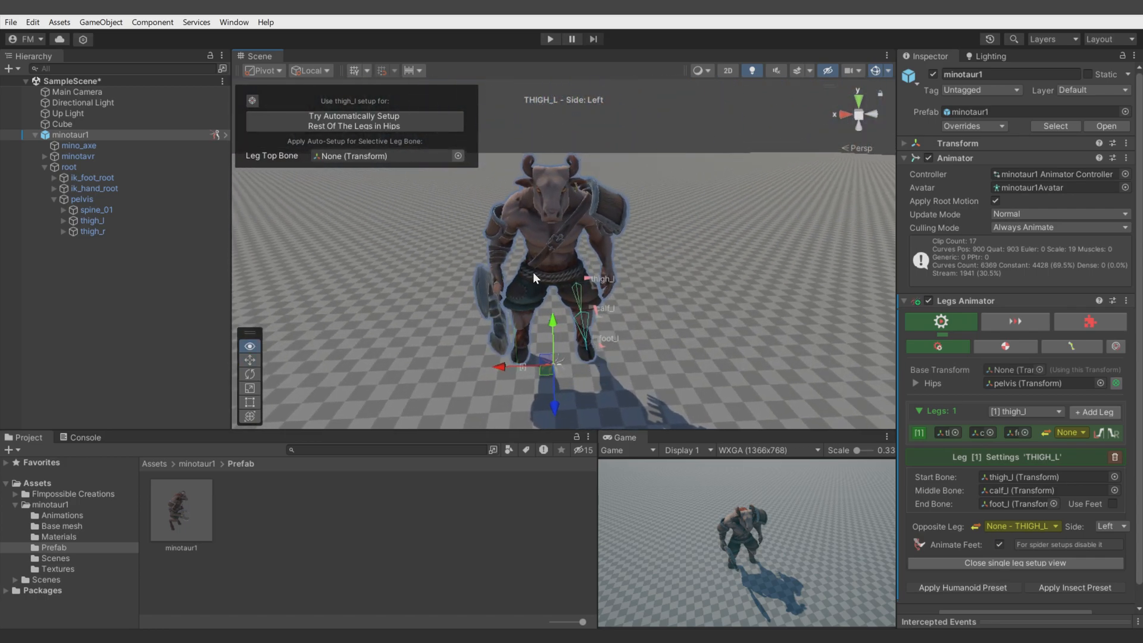
{"action": "key", "text": "w"}
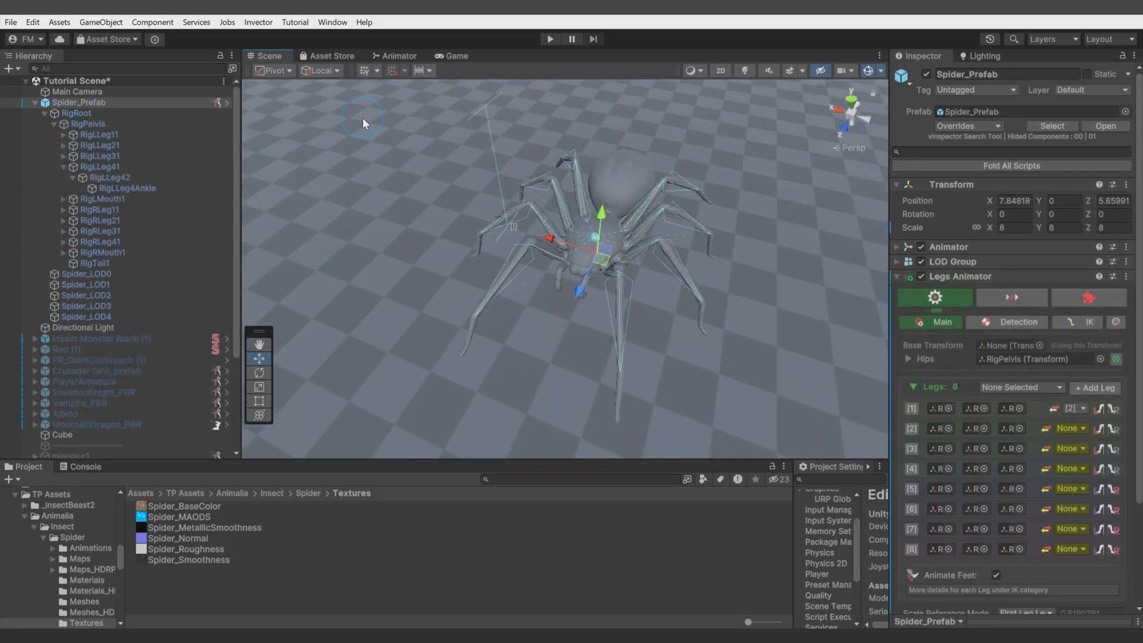
Step: In Tutorial Scene, find the opposite legs automatically for Spider_Prefab's legs
{"action": "left_click", "coordinate": [1071, 408]}
{"action": "left_click", "coordinate": [1045, 436]}
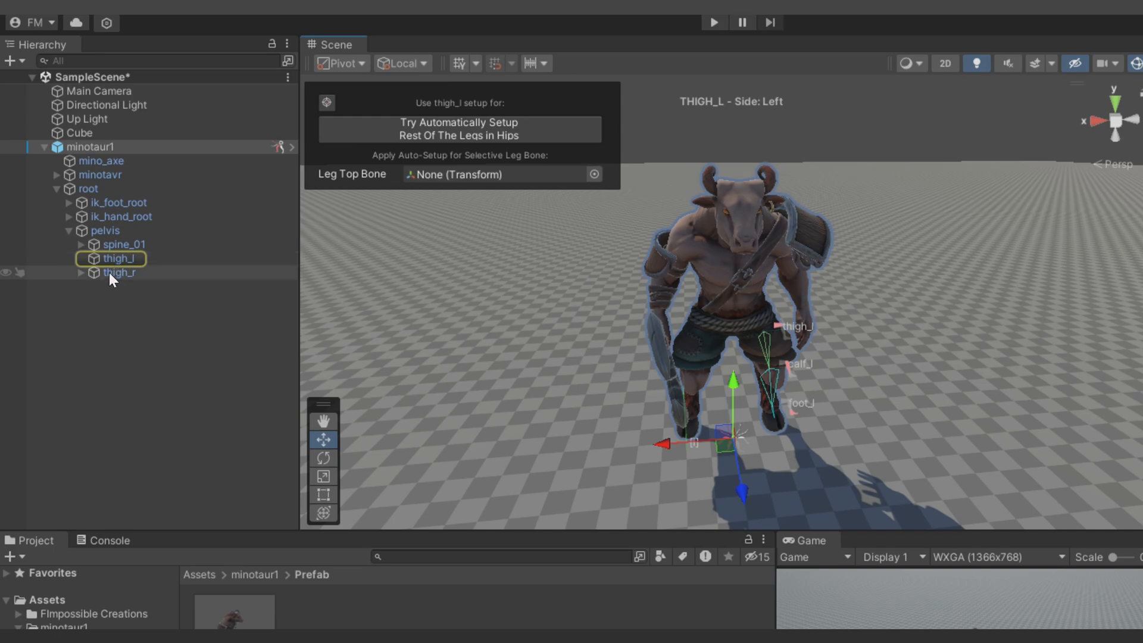
Step: Auto-set up minotaur1's second leg in SampleScene by assigning thigh_r as the Leg Top Bone
{"action": "left_click_drag", "start_coordinate": [109, 272], "coordinate": [434, 180]}
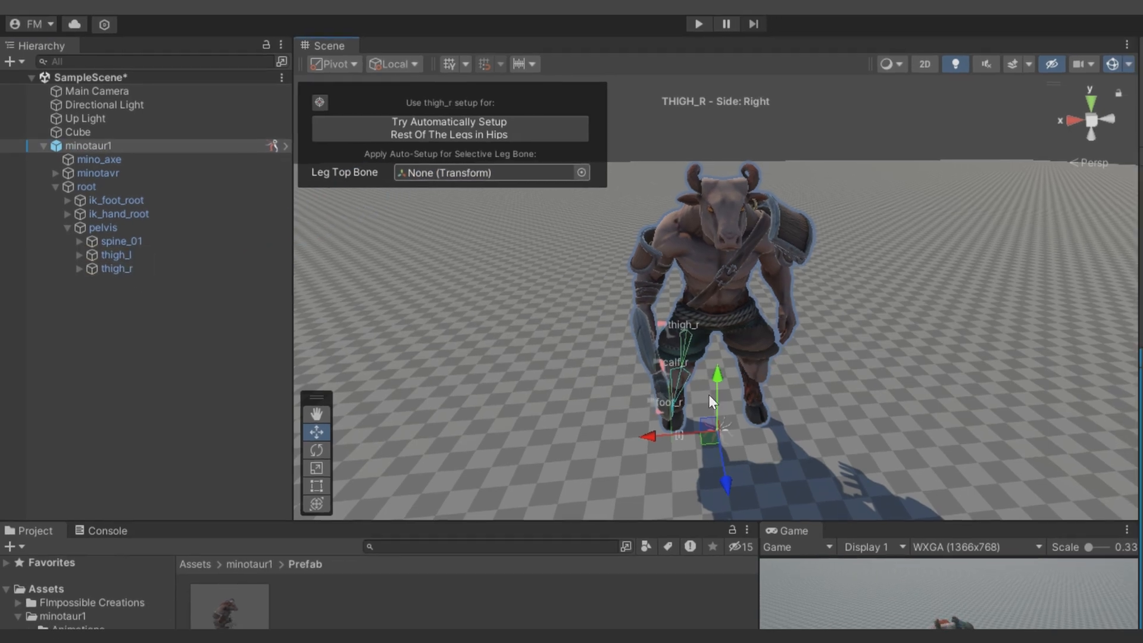
{"action": "right_click_drag", "start_coordinate": [708, 394], "coordinate": [759, 429]}
{"action": "key", "text": "w"}
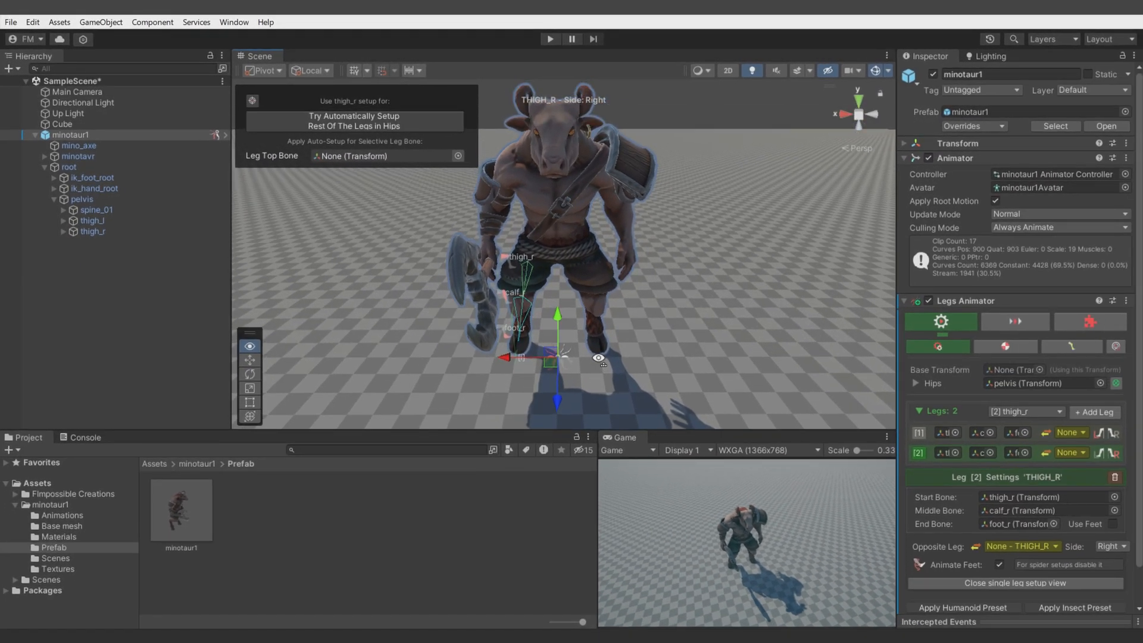
{"action": "right_click_drag", "start_coordinate": [598, 358], "coordinate": [599, 358]}
Step: Set the first leg's opposite leg to [2] THIGH_R, check its settings, and close the single leg setup view
{"action": "scroll", "coordinate": [1005, 416], "scroll_direction": "down", "scroll_amount": 2}
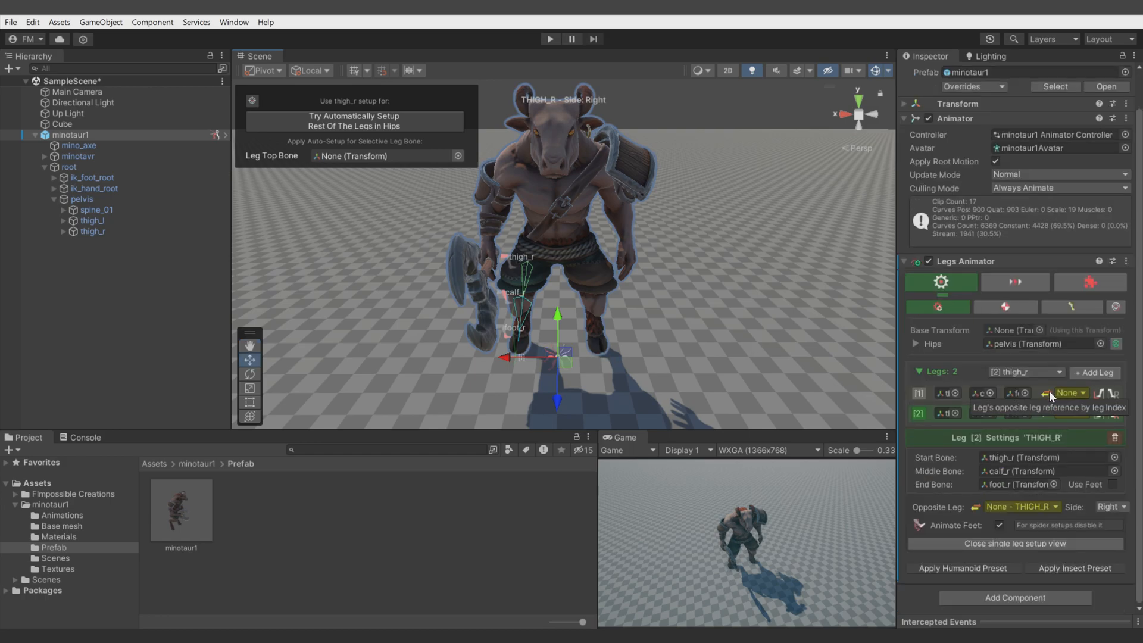
{"action": "left_click", "coordinate": [1067, 392]}
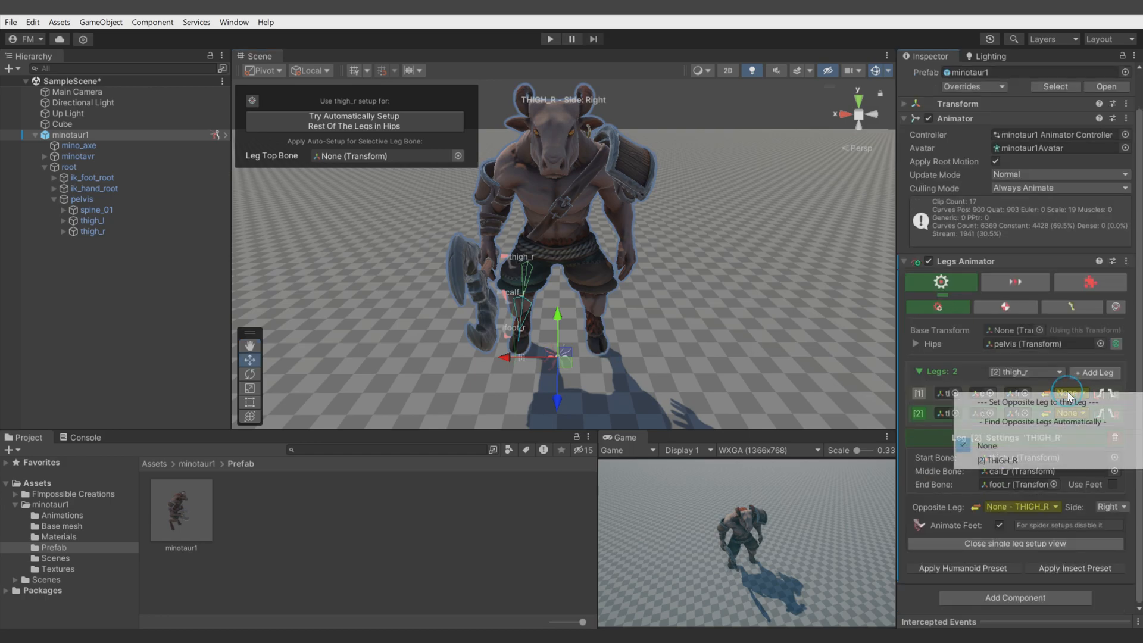
{"action": "left_click", "coordinate": [1005, 460]}
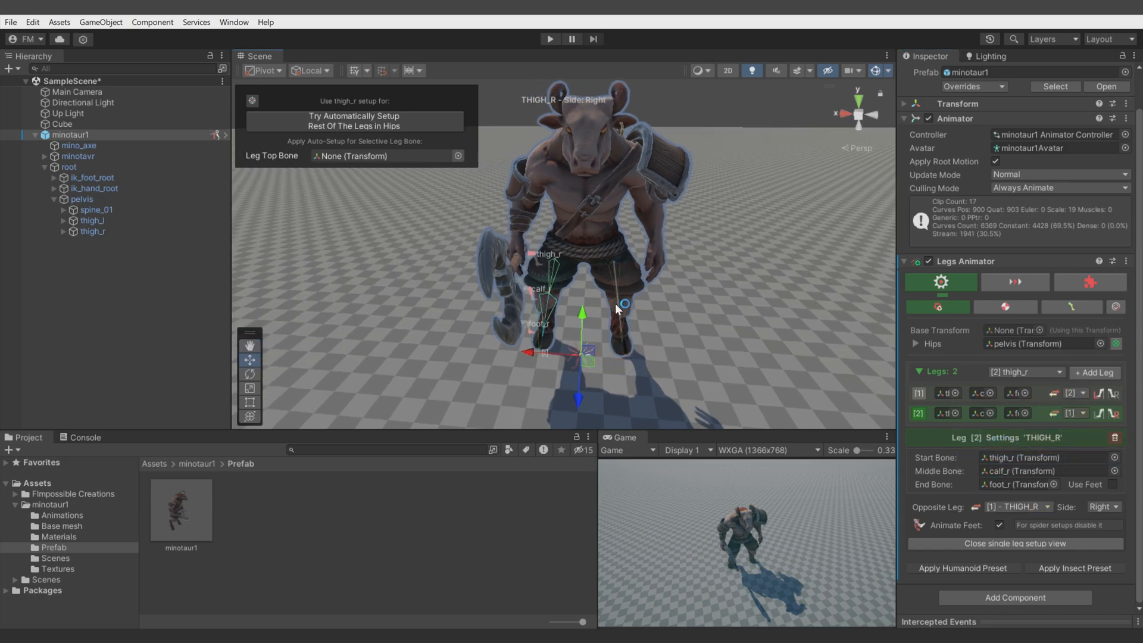
{"action": "left_click", "coordinate": [919, 393]}
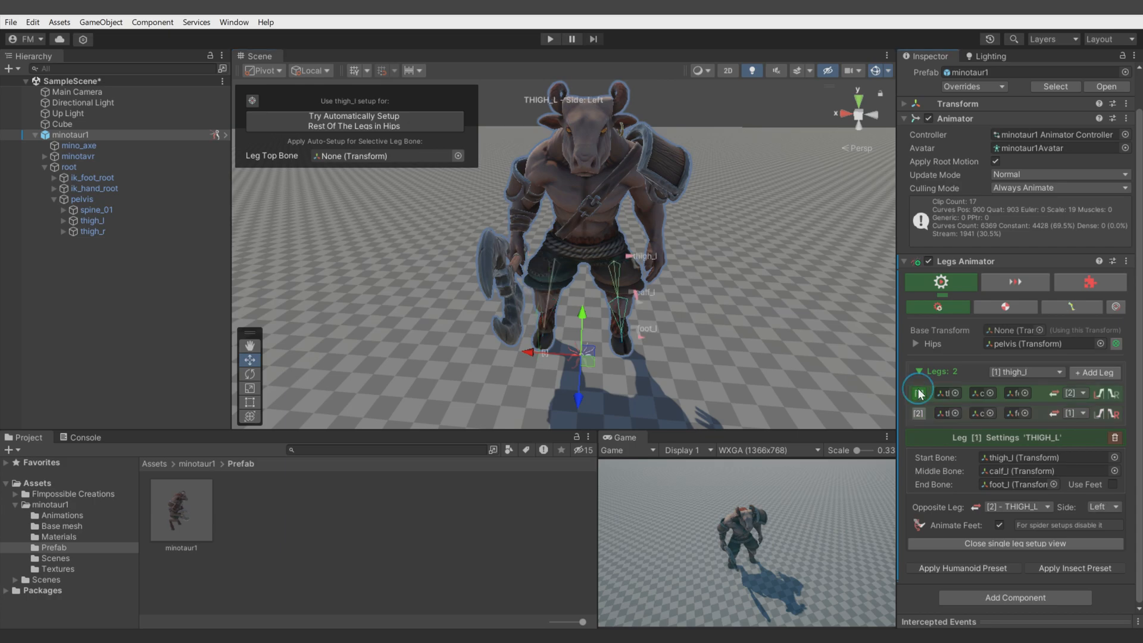
{"action": "left_click", "coordinate": [993, 543]}
Step: Run SampleScene briefly in play mode to test the minotaur's leg setup, and stop it
{"action": "left_click_drag", "start_coordinate": [732, 326], "coordinate": [707, 307], "text": "alt"}
{"action": "right_click_drag", "start_coordinate": [707, 306], "coordinate": [709, 303]}
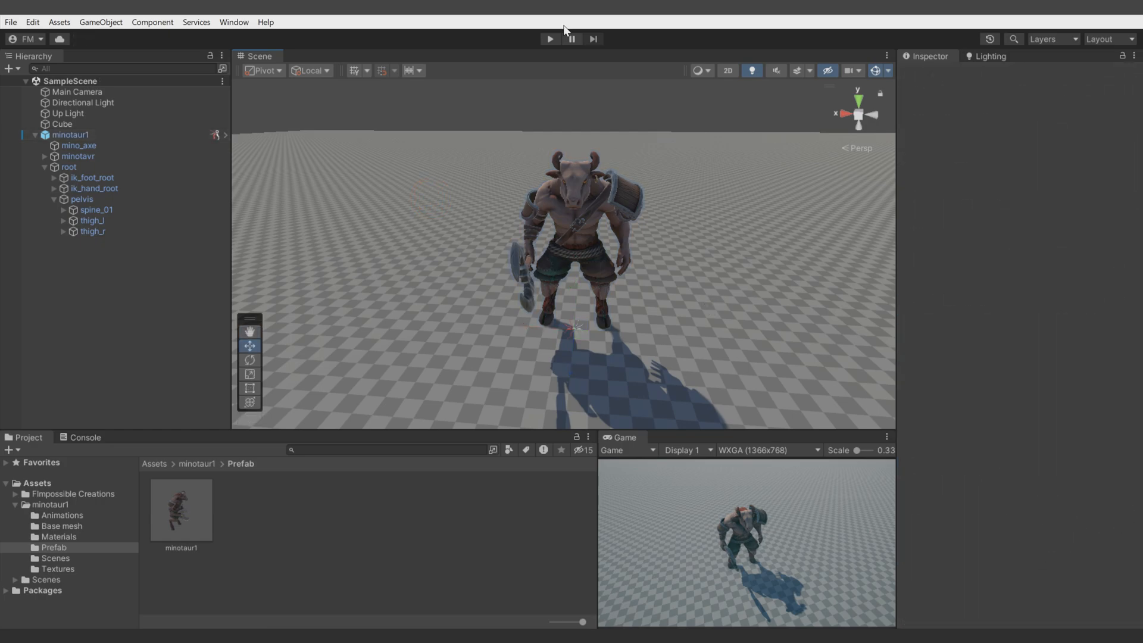
{"action": "left_click", "coordinate": [557, 35]}
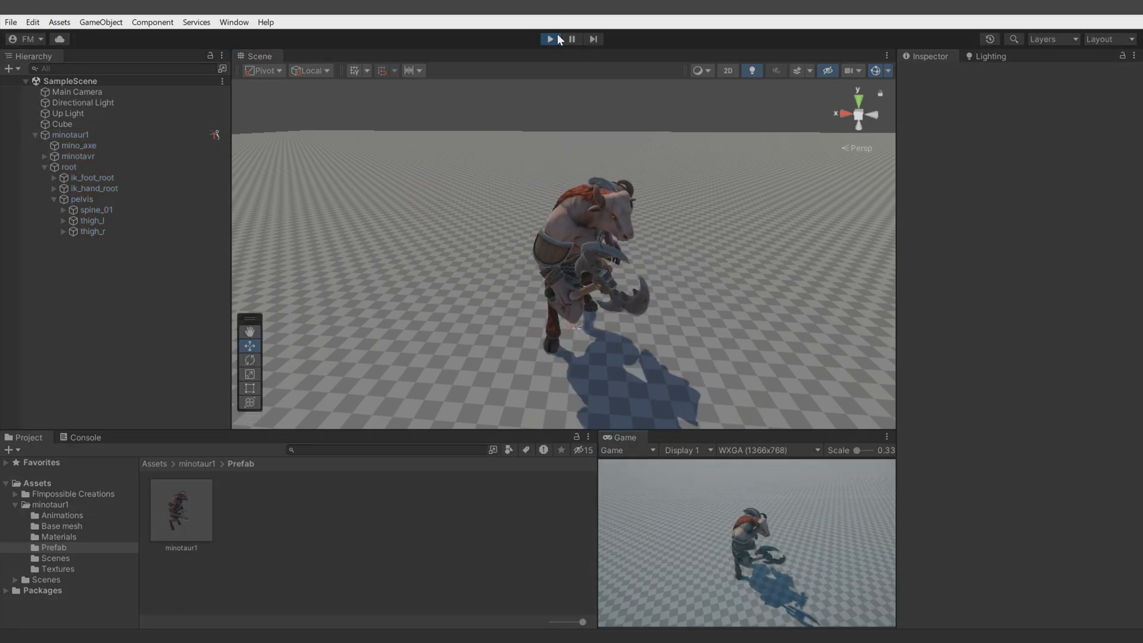
{"action": "left_click", "coordinate": [557, 36]}
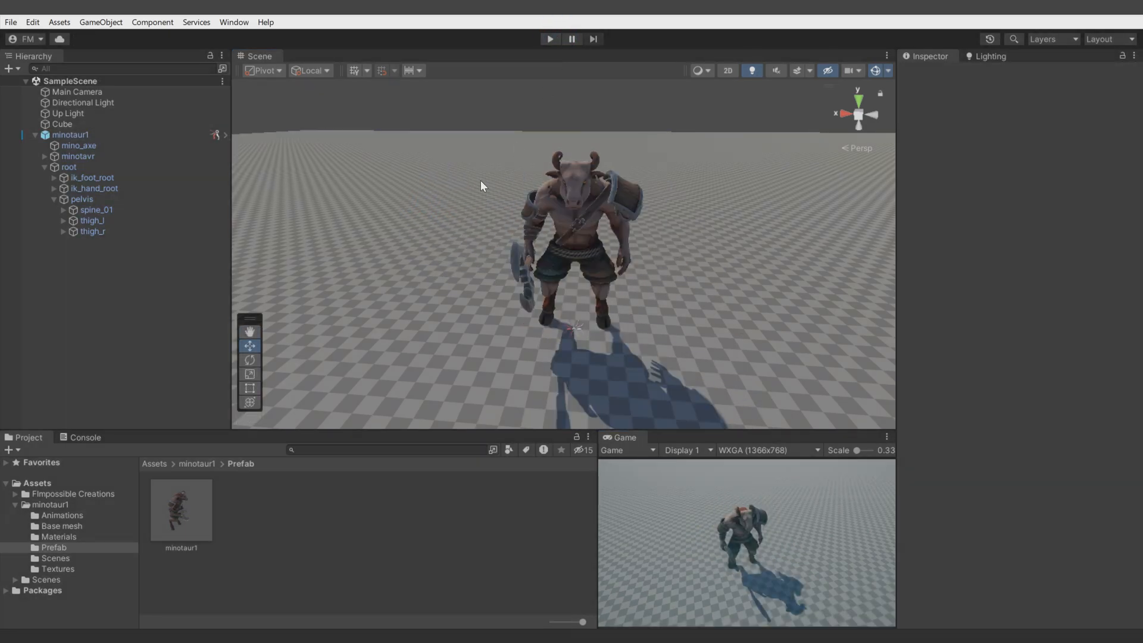
Step: In minotaur1's Animator Controller, delete the transition leaving the idle state and make idle the layer default state
{"action": "left_click", "coordinate": [98, 134]}
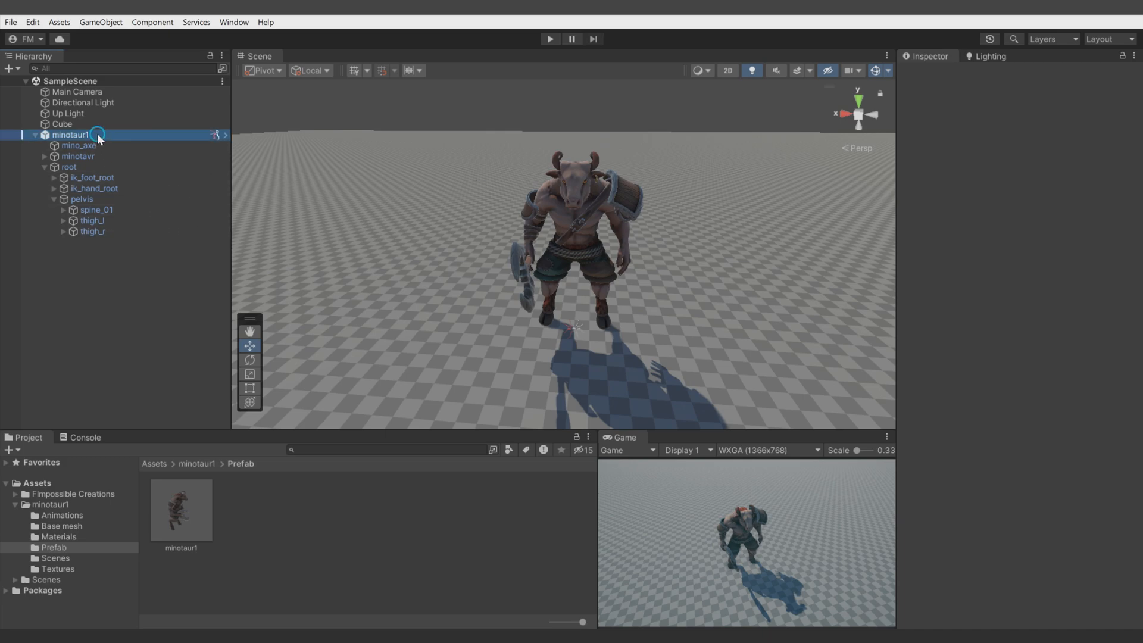
{"action": "double_click", "coordinate": [1017, 174]}
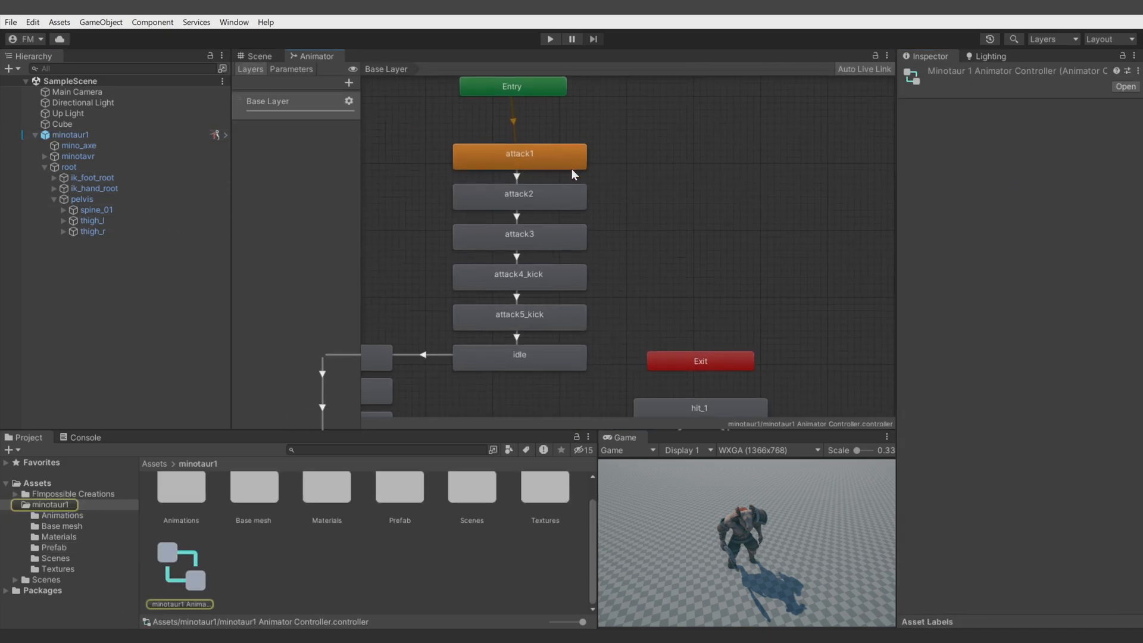
{"action": "left_click", "coordinate": [439, 332]}
{"action": "key", "text": "Delete"}
{"action": "right_click", "coordinate": [528, 336]}
{"action": "left_click", "coordinate": [541, 354]}
Step: Enable Loop Time for the minotaur1@idle animation clip and apply the import settings
{"action": "left_click", "coordinate": [1006, 111]}
{"action": "left_click", "coordinate": [327, 566]}
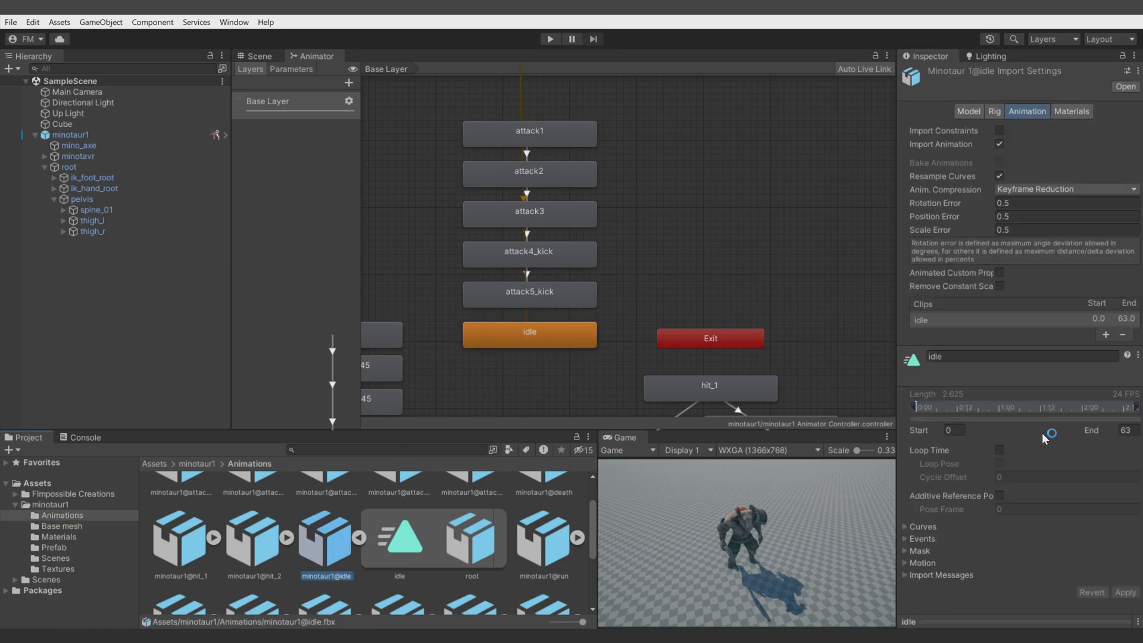
{"action": "left_click", "coordinate": [1000, 450]}
{"action": "left_click", "coordinate": [1125, 592]}
Step: Enable Loop Time for the minotaur1@walk_forward and minotaur1@run animation clips, applying the import settings of each
{"action": "scroll", "coordinate": [427, 549], "scroll_direction": "down", "scroll_amount": 3}
{"action": "left_click", "coordinate": [412, 553]}
{"action": "left_click", "coordinate": [1000, 451]}
{"action": "scroll", "coordinate": [485, 539], "scroll_direction": "down", "scroll_amount": 1}
{"action": "scroll", "coordinate": [485, 539], "scroll_direction": "up", "scroll_amount": 3}
{"action": "left_click", "coordinate": [540, 520]}
{"action": "left_click", "coordinate": [565, 361]}
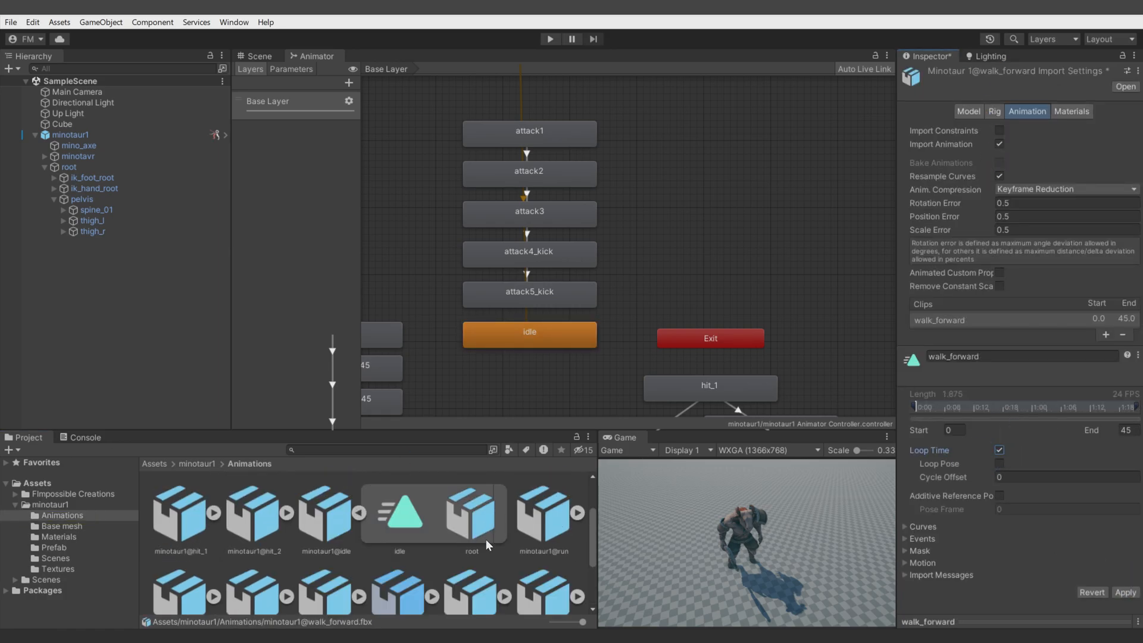
{"action": "left_click", "coordinate": [1000, 451]}
{"action": "left_click", "coordinate": [1124, 592]}
Step: Return to the Scene view, run play mode, and move minotaur1 across the floor to test its legs
{"action": "left_click", "coordinate": [538, 388]}
{"action": "left_click", "coordinate": [259, 56]}
{"action": "left_click", "coordinate": [119, 277]}
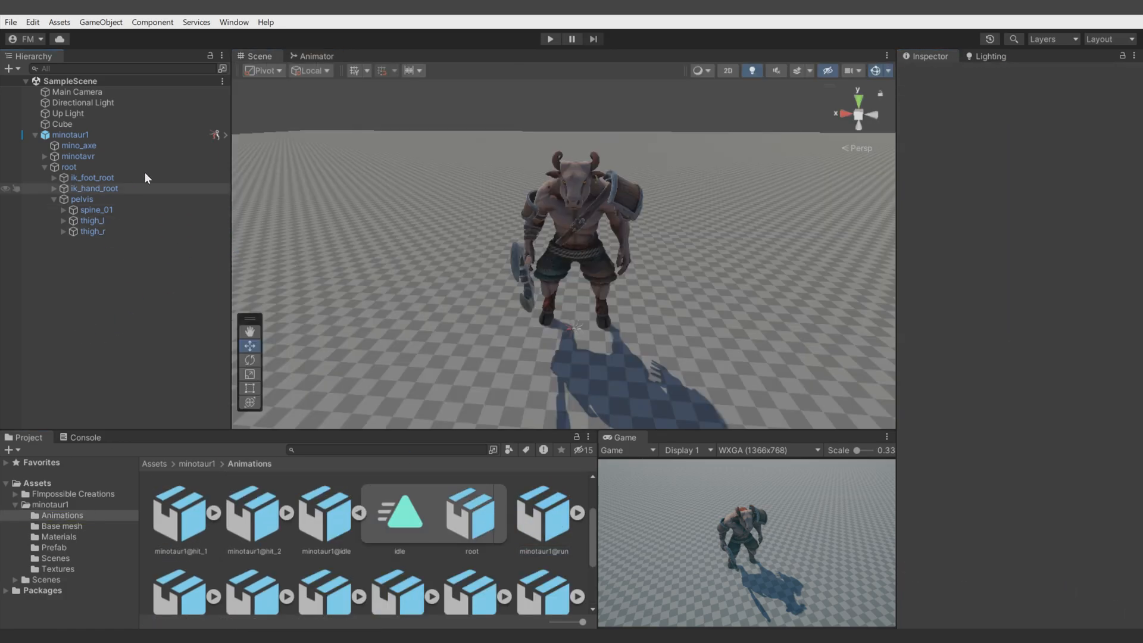
{"action": "left_click", "coordinate": [550, 39]}
{"action": "left_click", "coordinate": [70, 134]}
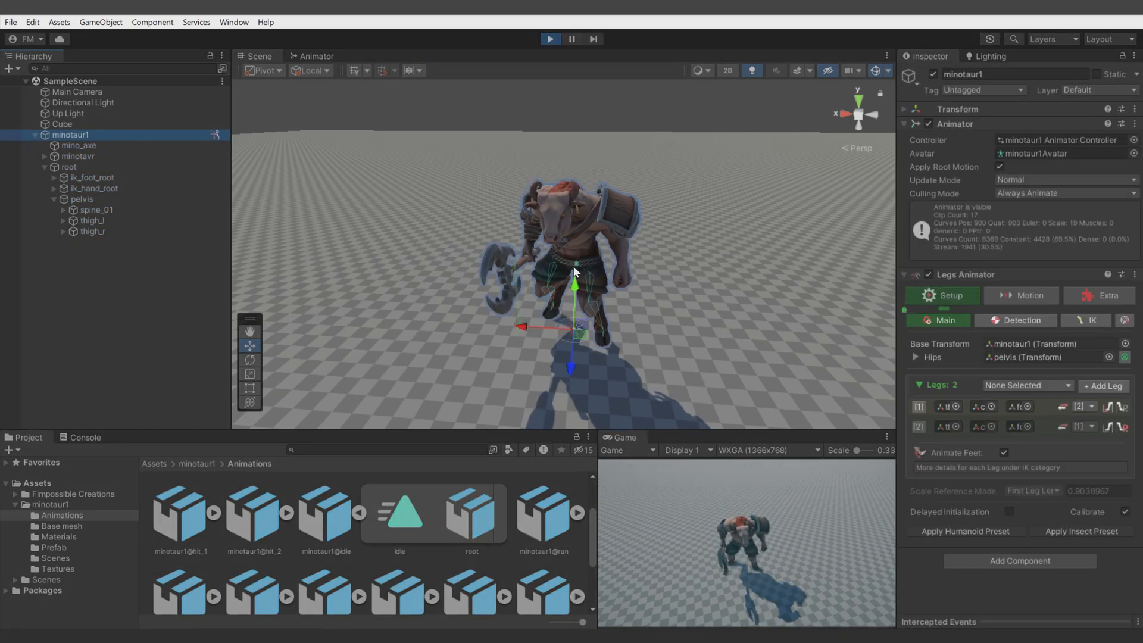
{"action": "left_click_drag", "start_coordinate": [595, 335], "coordinate": [63, 393]}
{"action": "key", "text": "e"}
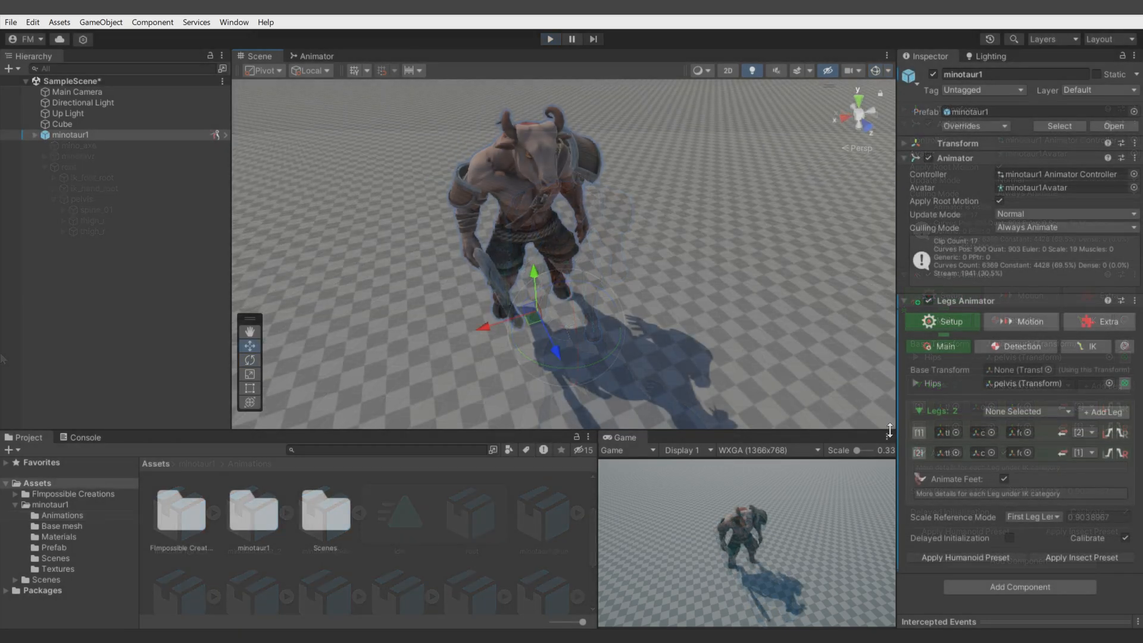
Step: In minotaur1's leg [1] settings, enable Use Feet and assign ball_l as the Bone Feet
{"action": "left_click", "coordinate": [918, 433]}
{"action": "scroll", "coordinate": [922, 438], "scroll_direction": "down", "scroll_amount": 2}
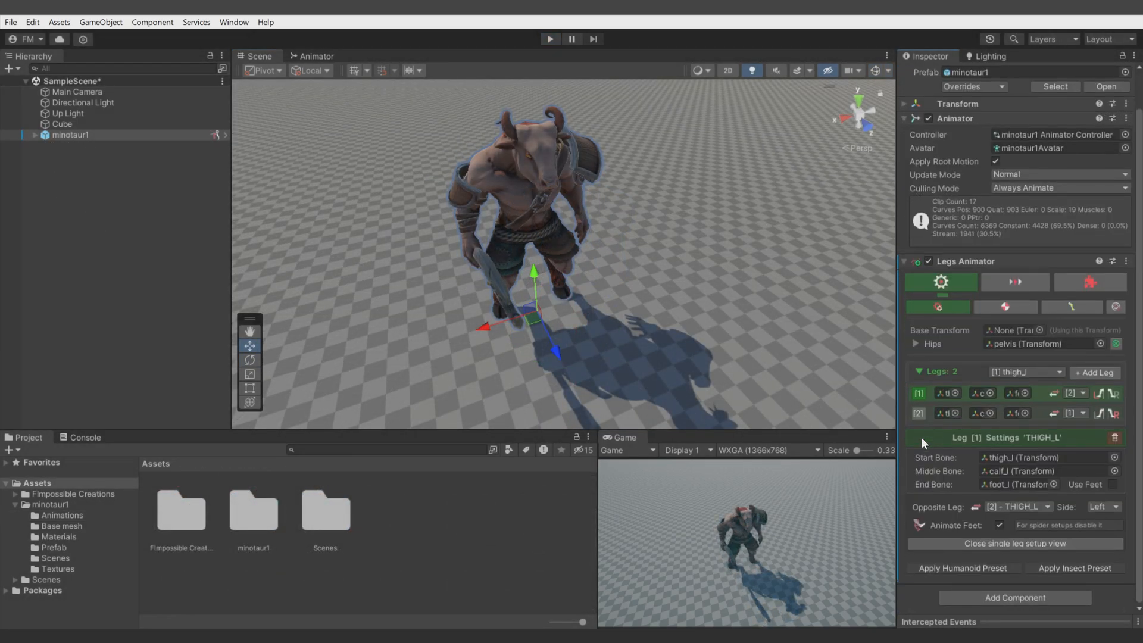
{"action": "left_click", "coordinate": [1113, 485]}
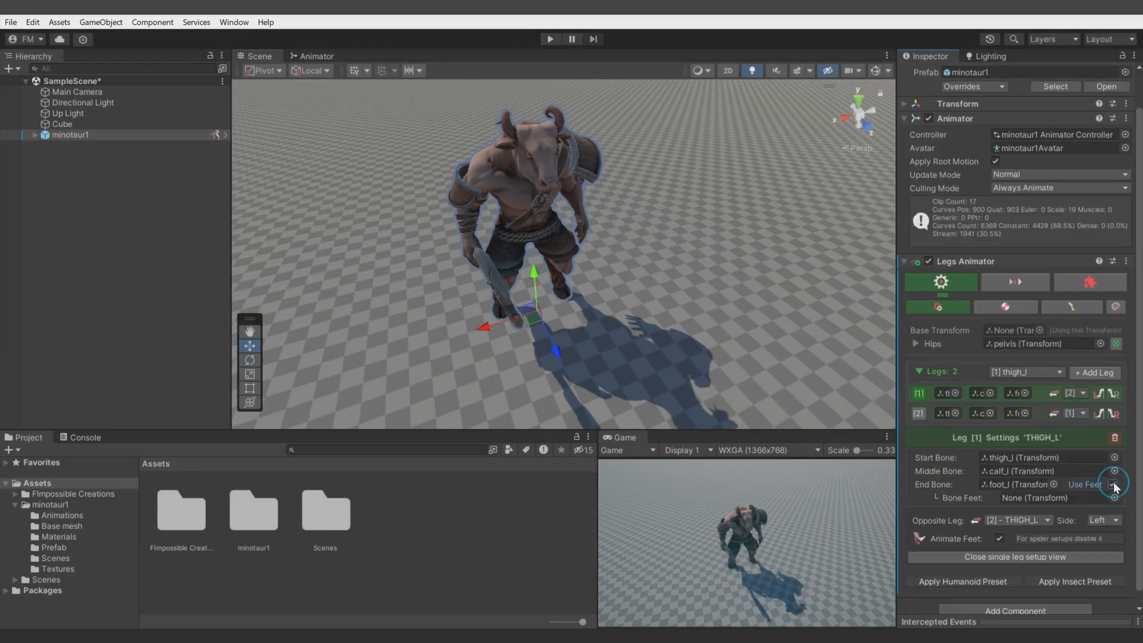
{"action": "left_click", "coordinate": [1036, 483]}
{"action": "left_click_drag", "start_coordinate": [117, 253], "coordinate": [1041, 499]}
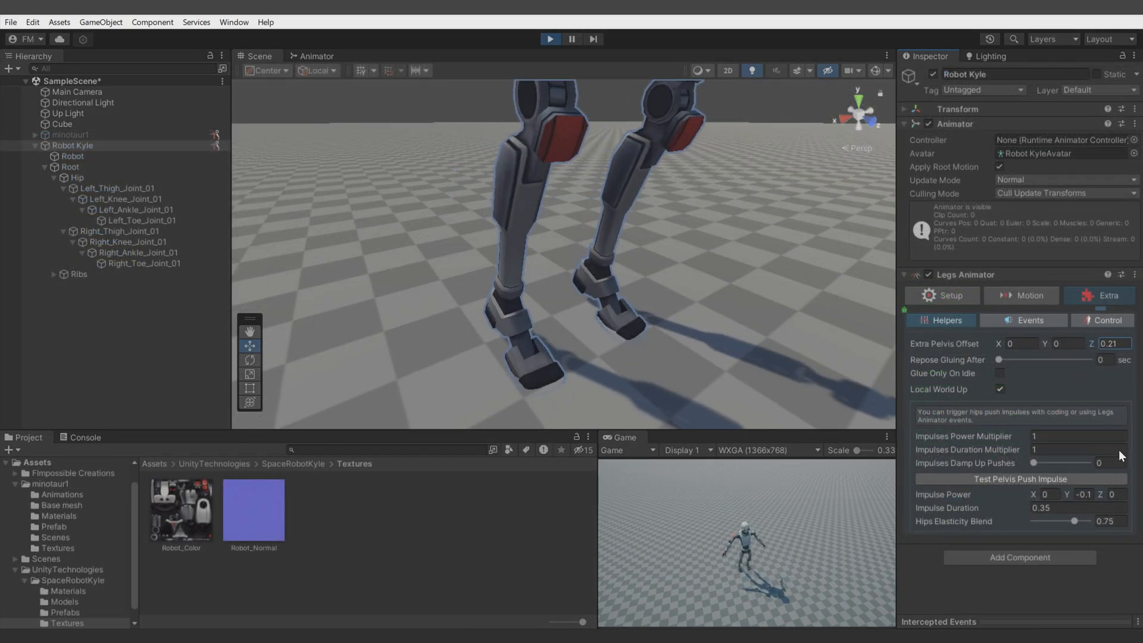
Step: Adjust Robot Kyle's Extra Pelvis Offset along Z while play mode is running
{"action": "left_click_drag", "start_coordinate": [1120, 451], "coordinate": [1130, 494]}
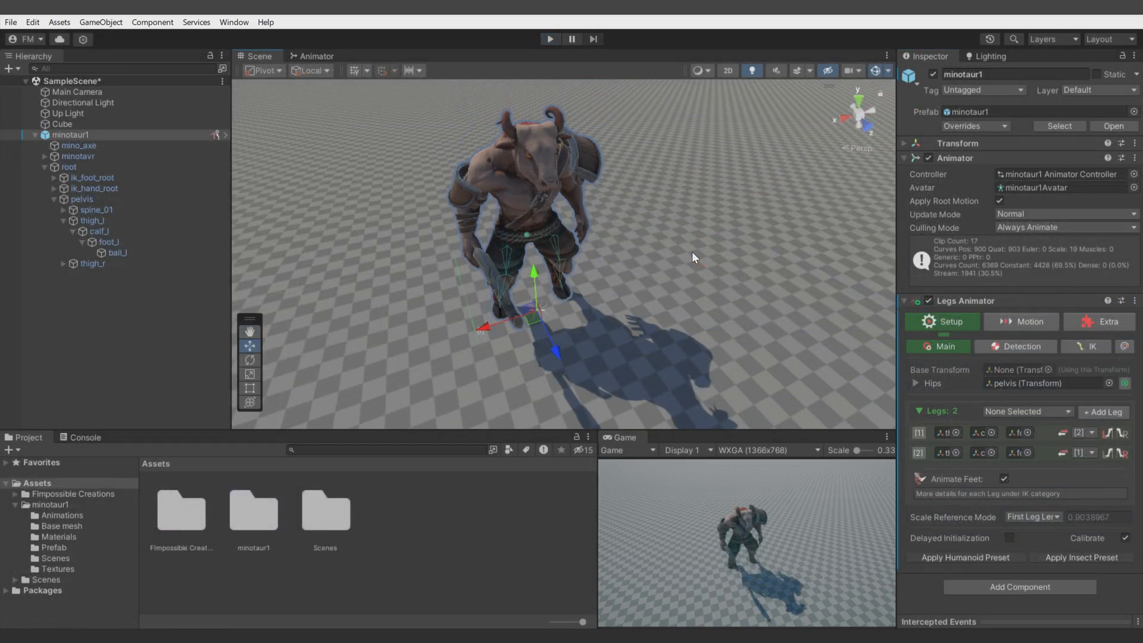
Step: Toggle minotaur1's Animate Feet option, and set the Scale Reference Mode to Pelvis To Ground Distance
{"action": "left_click", "coordinate": [1003, 479]}
{"action": "left_click", "coordinate": [921, 410]}
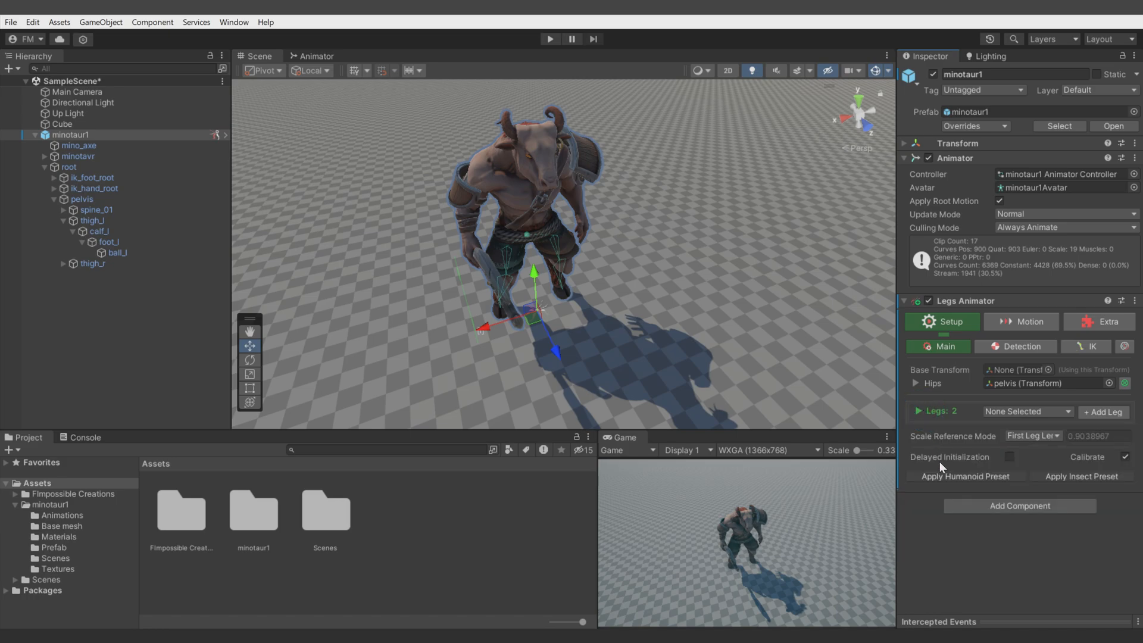
{"action": "left_click", "coordinate": [1010, 435]}
{"action": "left_click", "coordinate": [1022, 452]}
{"action": "mouse_move", "coordinate": [680, 315]}
{"action": "right_mouse_down"}
{"action": "mouse_move", "coordinate": [662, 322]}
{"action": "mouse_move", "coordinate": [800, 302]}
{"action": "mouse_move", "coordinate": [635, 331]}
{"action": "mouse_move", "coordinate": [688, 325]}
{"action": "mouse_move", "coordinate": [691, 349]}
{"action": "right_mouse_up"}
{"action": "mouse_move", "coordinate": [611, 344]}
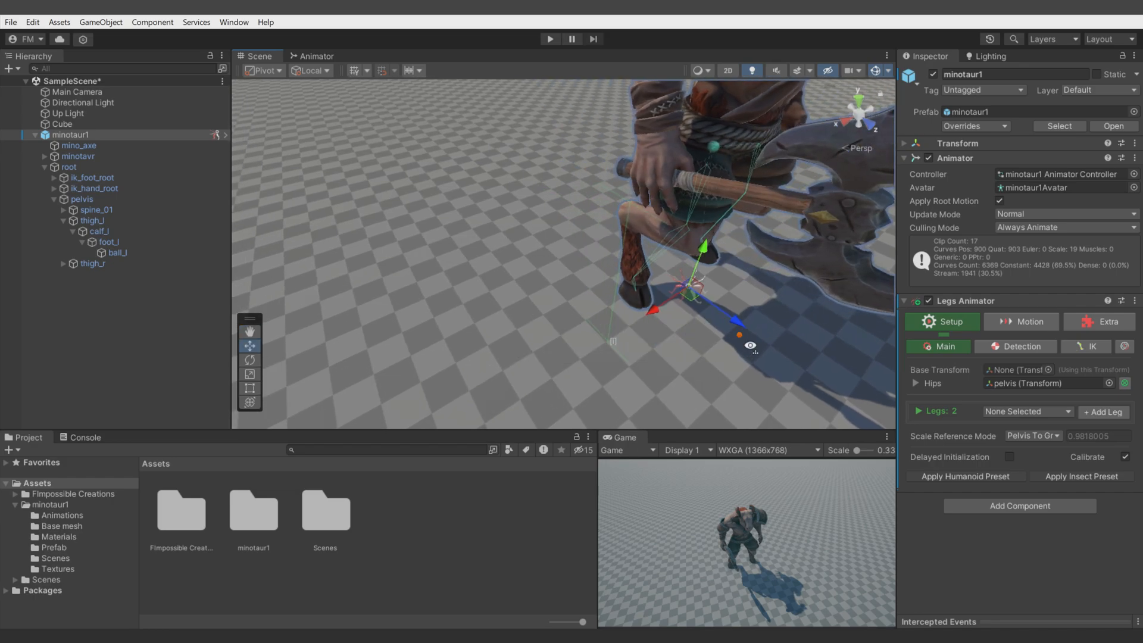
{"action": "right_click_drag", "start_coordinate": [751, 346], "coordinate": [743, 343]}
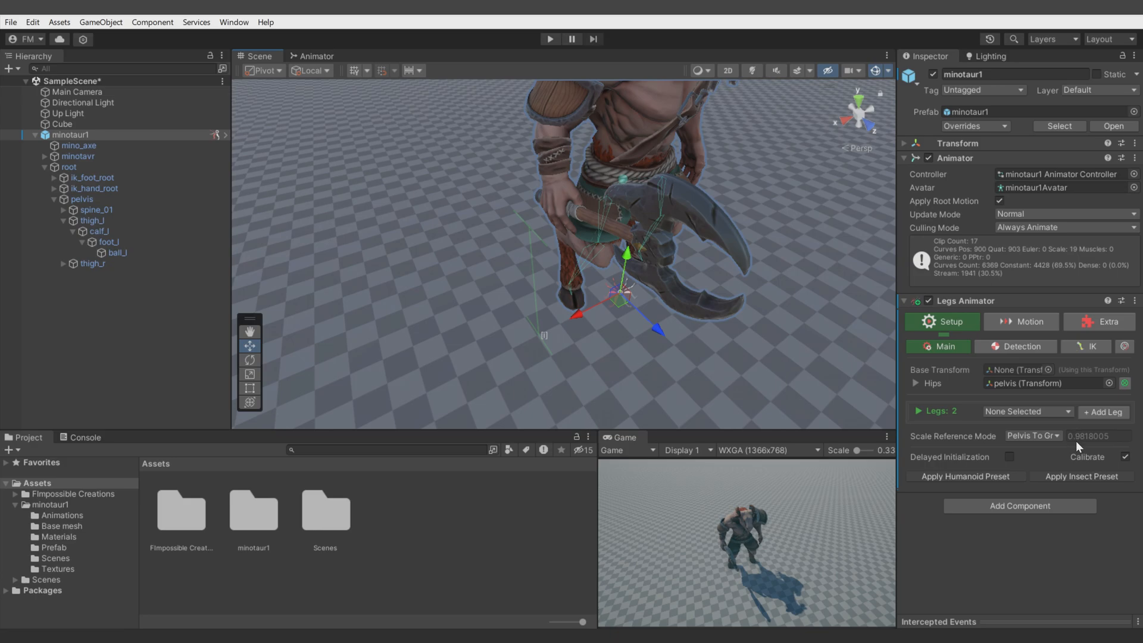
Step: Try the Custom Scale Reference Mode on minotaur1 with values such as 0.53 and 1.15
{"action": "left_click", "coordinate": [1035, 435]}
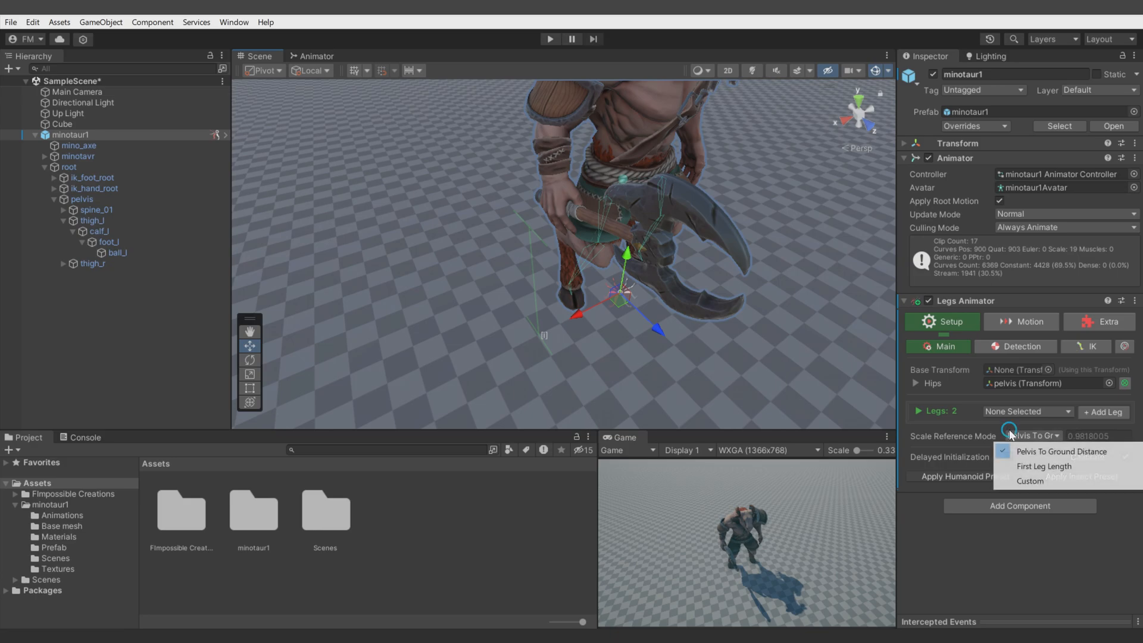
{"action": "left_click", "coordinate": [1030, 480]}
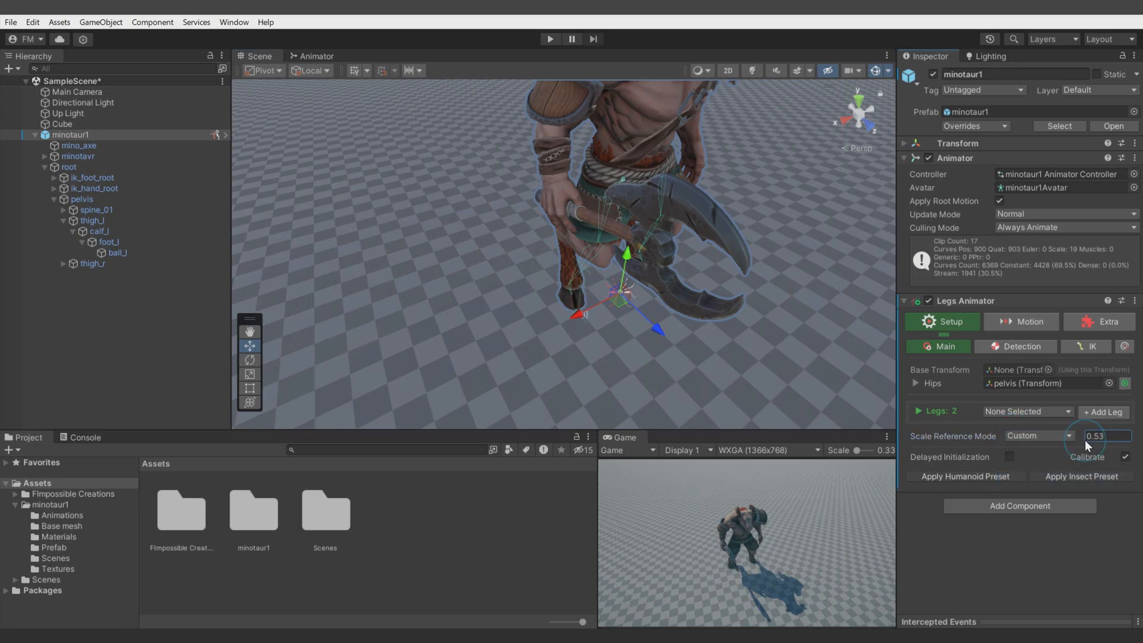
{"action": "left_click_drag", "start_coordinate": [652, 260], "coordinate": [565, 260], "text": "alt"}
{"action": "scroll", "coordinate": [564, 261], "scroll_direction": "down", "scroll_amount": 5}
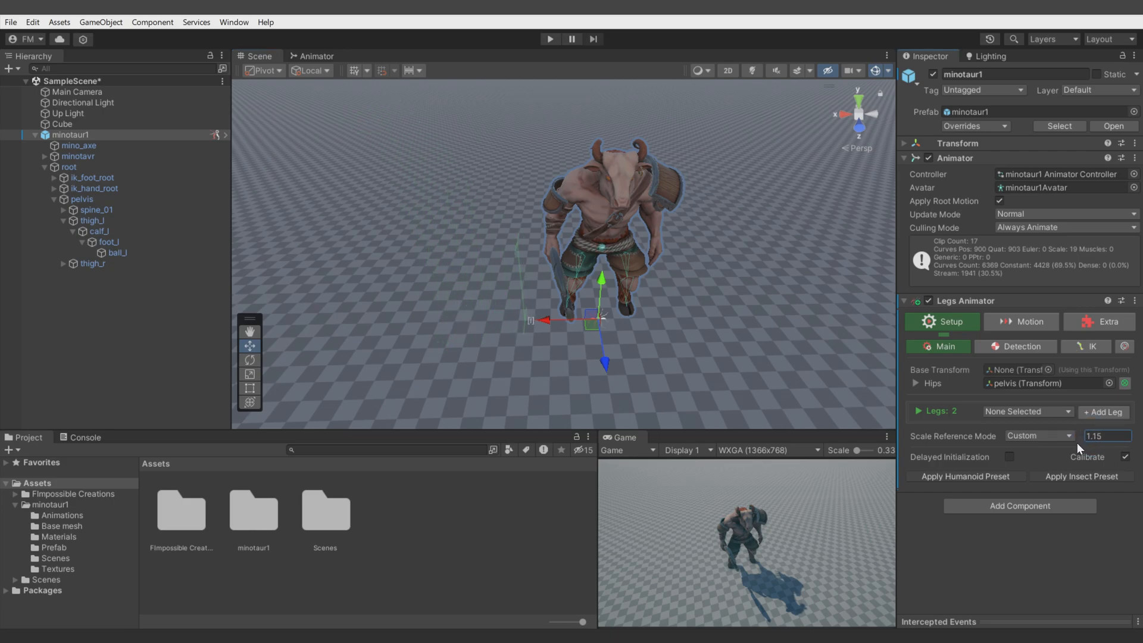
{"action": "left_click_drag", "start_coordinate": [1109, 444], "coordinate": [1079, 451]}
{"action": "left_click", "coordinate": [1046, 436]}
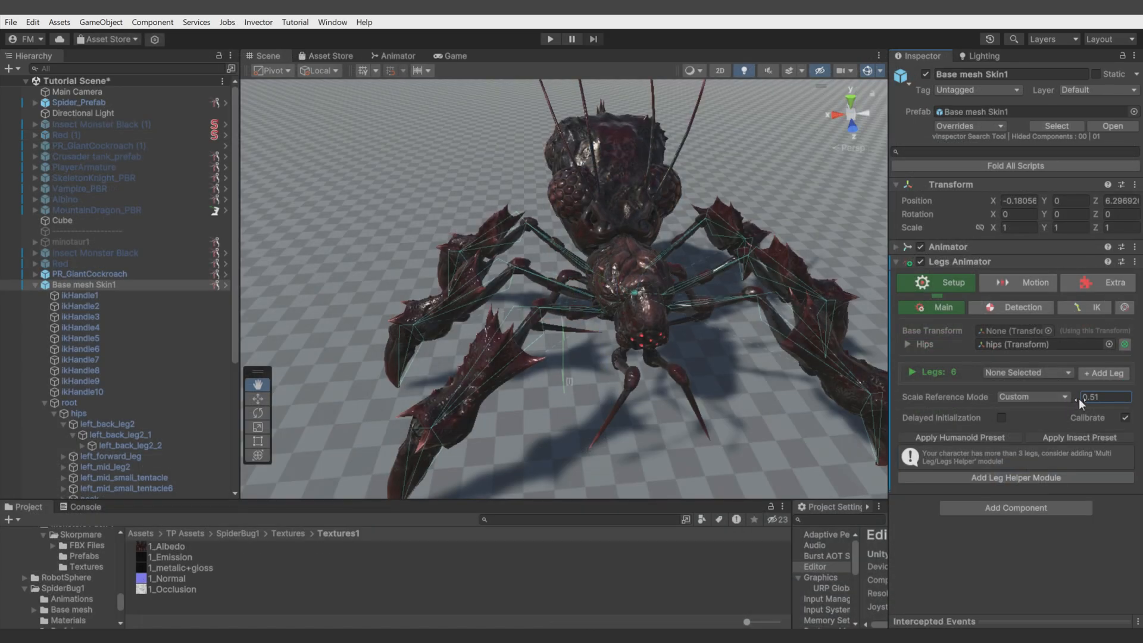
Step: In Tutorial Scene, set Base mesh Skin1's custom scale reference to 0.98 and test moving the creature in play mode
{"action": "left_click_drag", "start_coordinate": [1087, 398], "coordinate": [1099, 399]}
{"action": "right_click_drag", "start_coordinate": [643, 262], "coordinate": [722, 279]}
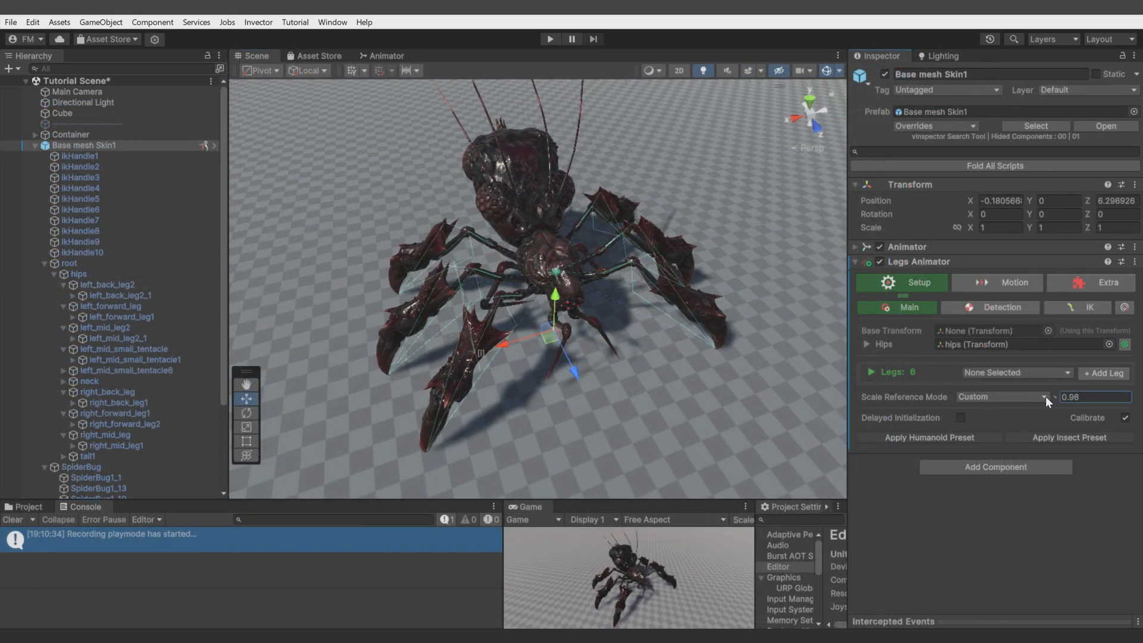
{"action": "left_click", "coordinate": [551, 39]}
{"action": "left_click_drag", "start_coordinate": [573, 368], "coordinate": [529, 273]}
{"action": "left_click", "coordinate": [550, 39]}
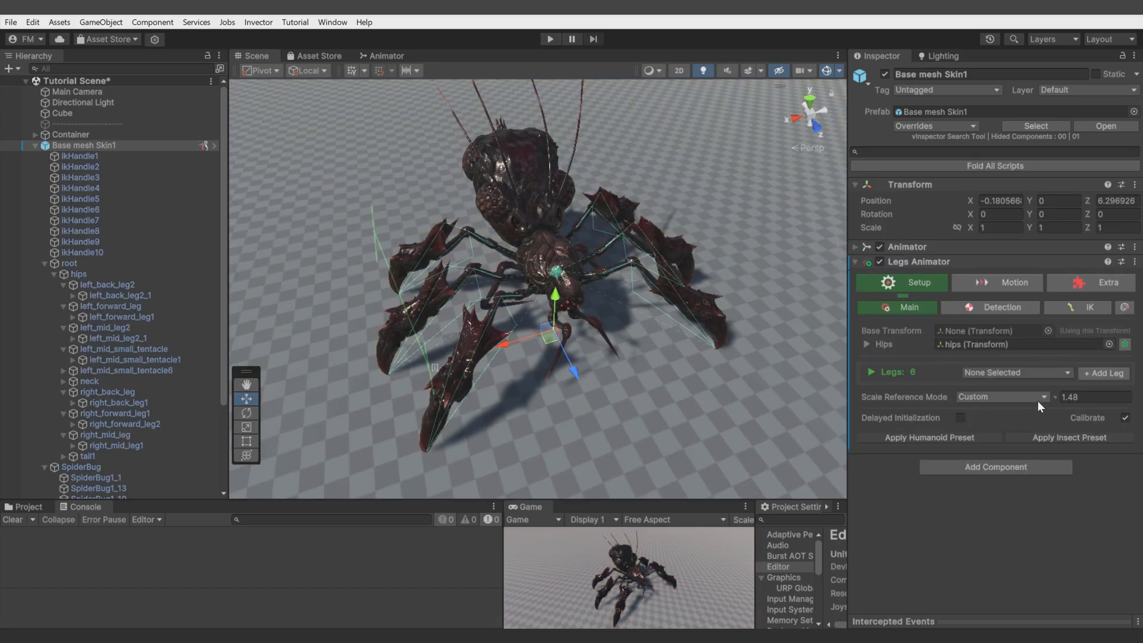
Step: Test the creature's movement in play mode with custom scale references of 1.48 and 0.39
{"action": "left_click", "coordinate": [549, 39]}
{"action": "left_click_drag", "start_coordinate": [570, 358], "coordinate": [529, 220]}
{"action": "left_click", "coordinate": [550, 40]}
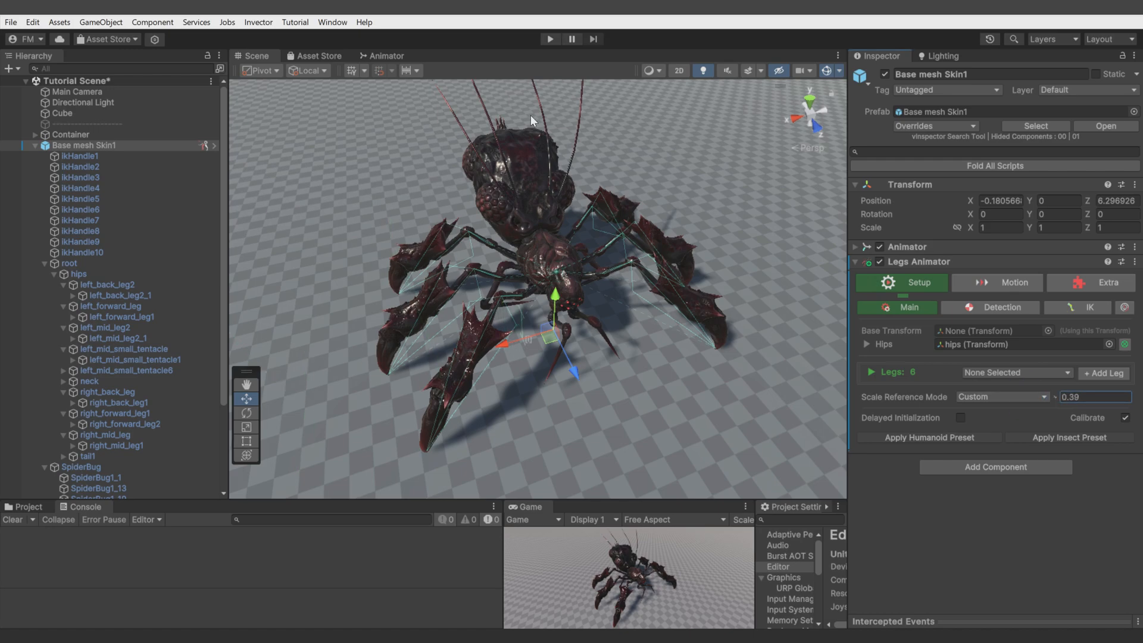
{"action": "left_click", "coordinate": [550, 39]}
{"action": "mouse_move", "coordinate": [569, 362]}
{"action": "left_mouse_down"}
{"action": "mouse_move", "coordinate": [529, 302]}
{"action": "mouse_move", "coordinate": [574, 378]}
{"action": "left_mouse_up"}
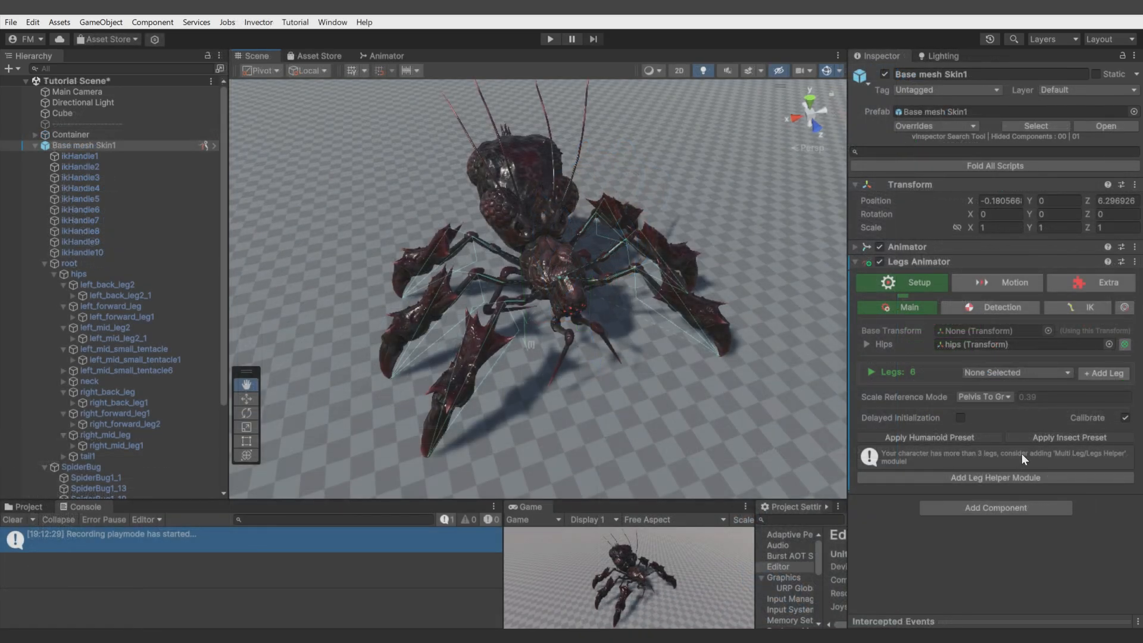
Step: Apply the Insect Preset to Base mesh Skin1 and open its detection settings
{"action": "left_click", "coordinate": [1033, 437]}
{"action": "left_click", "coordinate": [989, 308]}
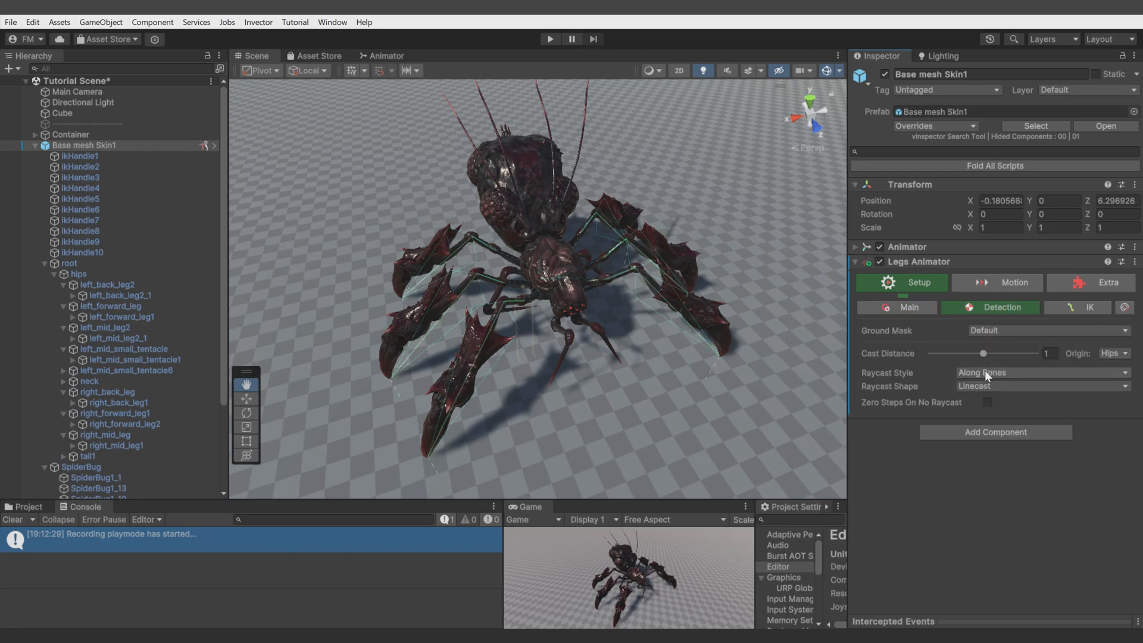
Step: Run Tutorial Scene in play mode and look through Base mesh Skin1's gluing and module motion settings
{"action": "key", "text": "ctrl+p"}
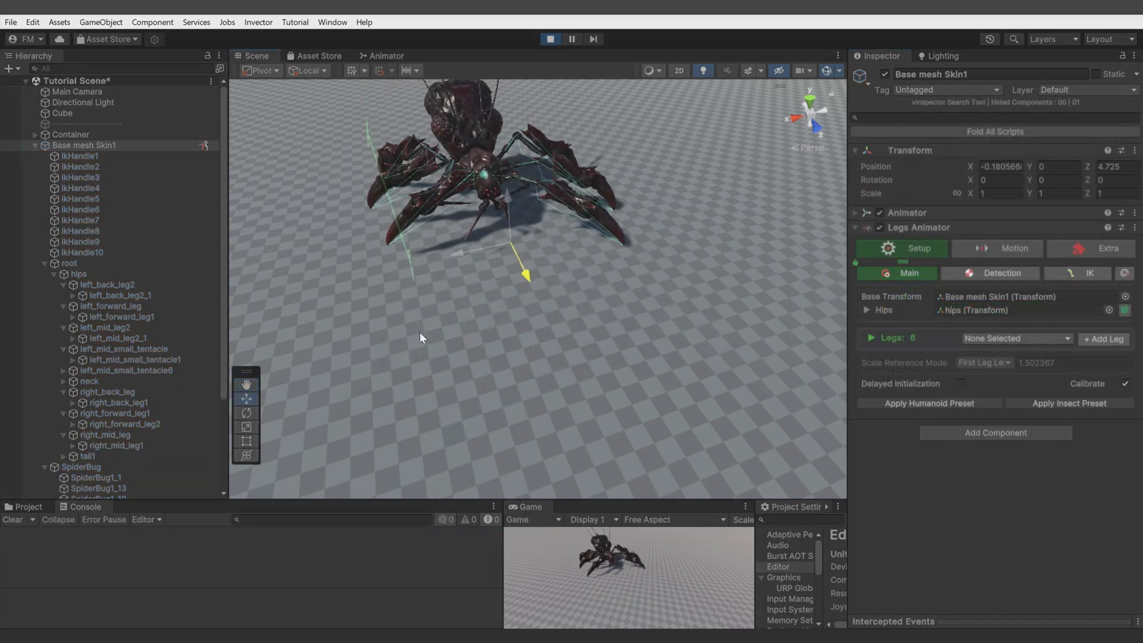
{"action": "left_click", "coordinate": [1015, 248]}
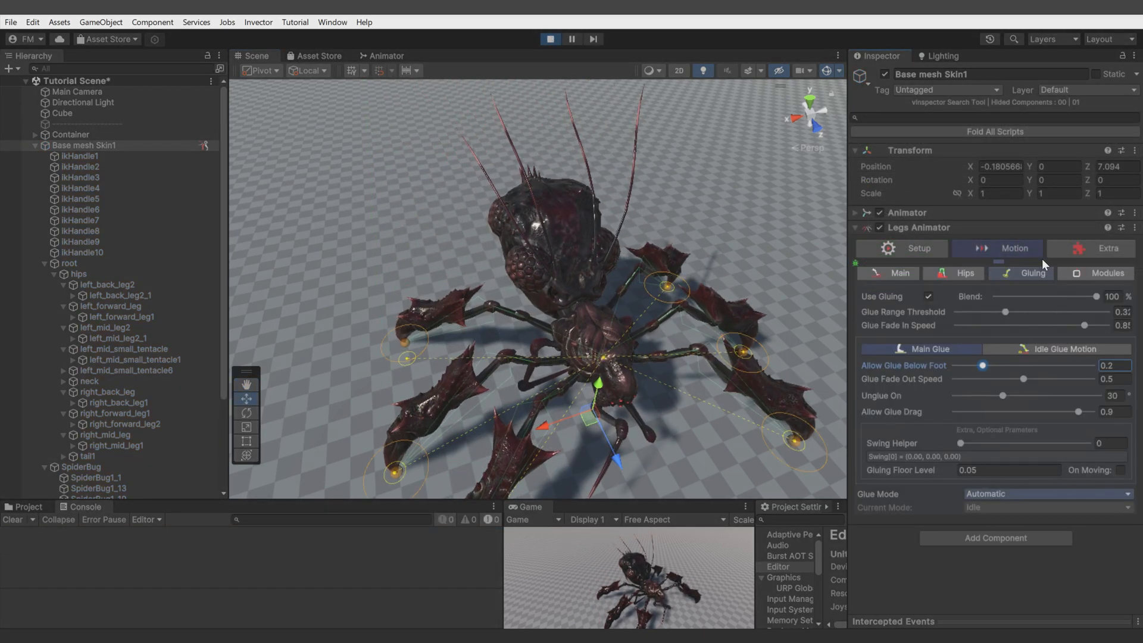
{"action": "left_click", "coordinate": [1079, 276]}
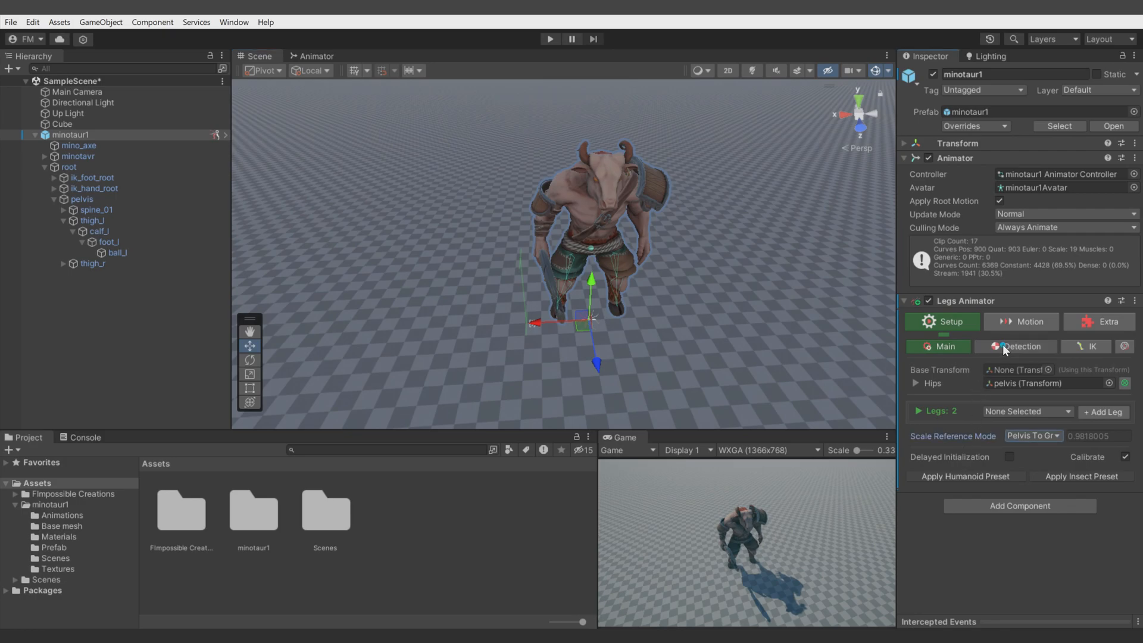
Step: In SampleScene, examine minotaur1's Detection settings and Ground Mask options, and undo the last change
{"action": "left_click", "coordinate": [1005, 347]}
{"action": "key", "text": "w"}
{"action": "right_click_drag", "start_coordinate": [786, 359], "coordinate": [766, 342]}
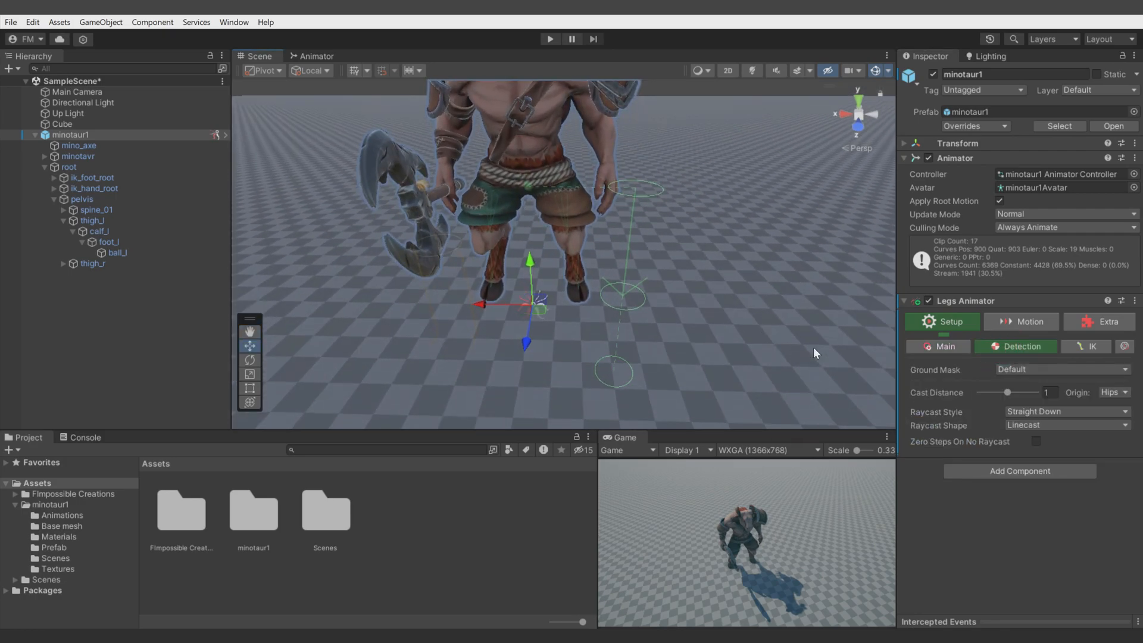
{"action": "left_click", "coordinate": [1005, 371]}
{"action": "left_click", "coordinate": [959, 376]}
{"action": "key", "text": "ctrl+z"}
Step: Open minotaur1's IK settings and test the Limit Leg Stretch and Feet Y Offset values in play mode
{"action": "left_click", "coordinate": [1076, 344]}
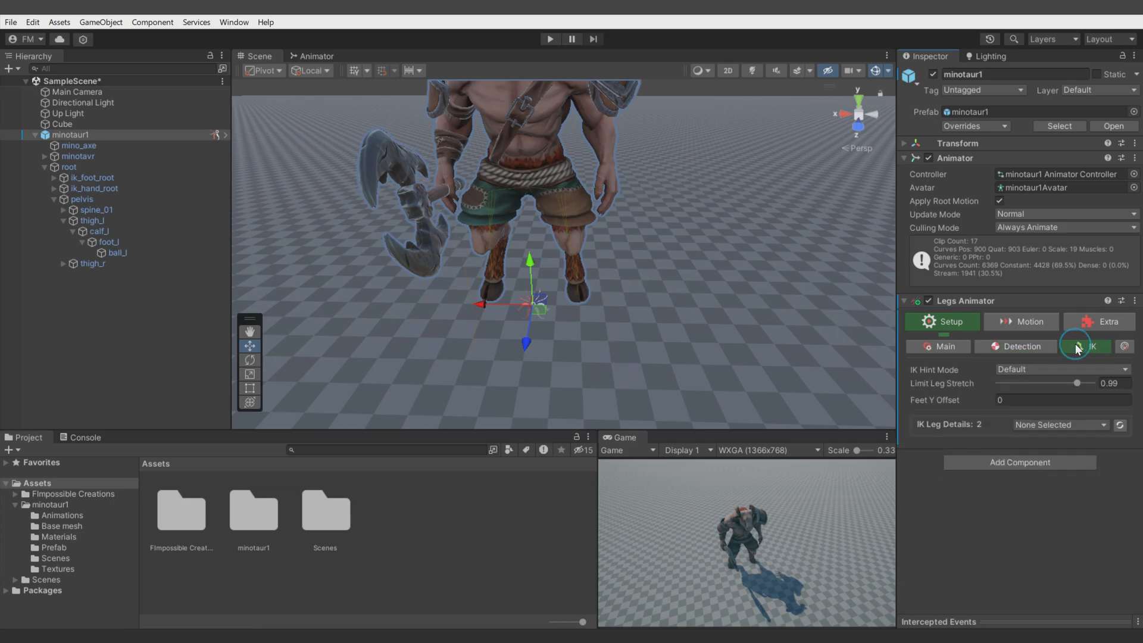
{"action": "scroll", "coordinate": [589, 313], "scroll_direction": "up", "scroll_amount": 2}
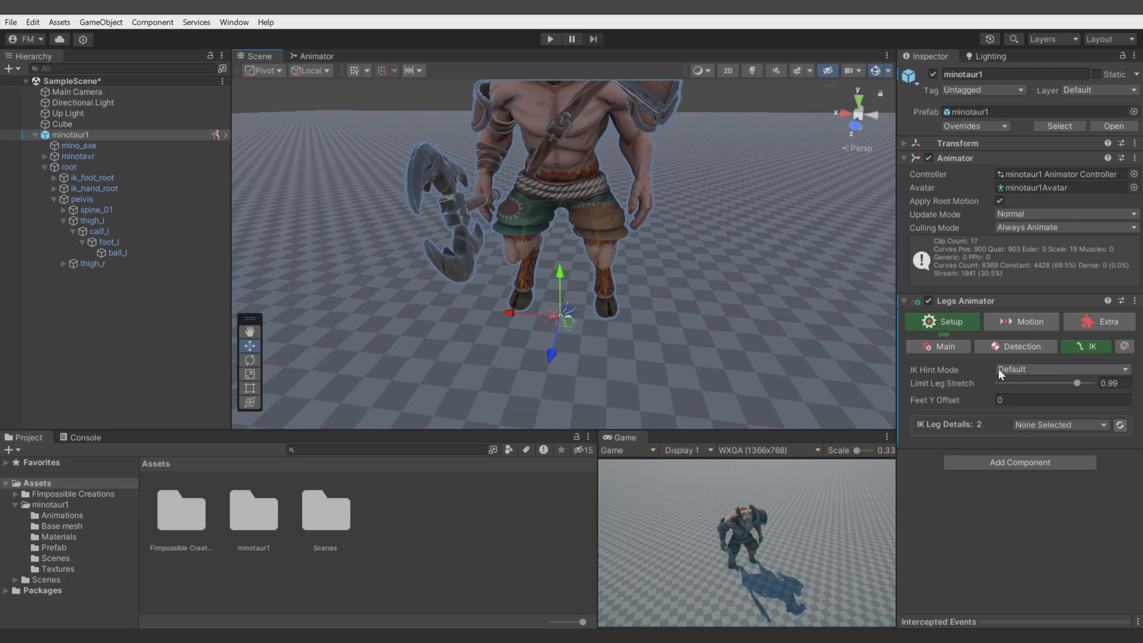
{"action": "left_click", "coordinate": [550, 38]}
{"action": "mouse_move", "coordinate": [1078, 360]}
{"action": "left_mouse_down"}
{"action": "mouse_move", "coordinate": [997, 359]}
{"action": "mouse_move", "coordinate": [1098, 356]}
{"action": "mouse_move", "coordinate": [1077, 357]}
{"action": "left_mouse_up"}
{"action": "left_click", "coordinate": [557, 39]}
{"action": "left_click_drag", "start_coordinate": [974, 373], "coordinate": [974, 376]}
{"action": "left_click", "coordinate": [546, 39]}
Step: Show the IK leg details for [1] thigh_l and expand its Individual Parameters
{"action": "left_click", "coordinate": [1037, 426]}
{"action": "left_click", "coordinate": [1039, 449]}
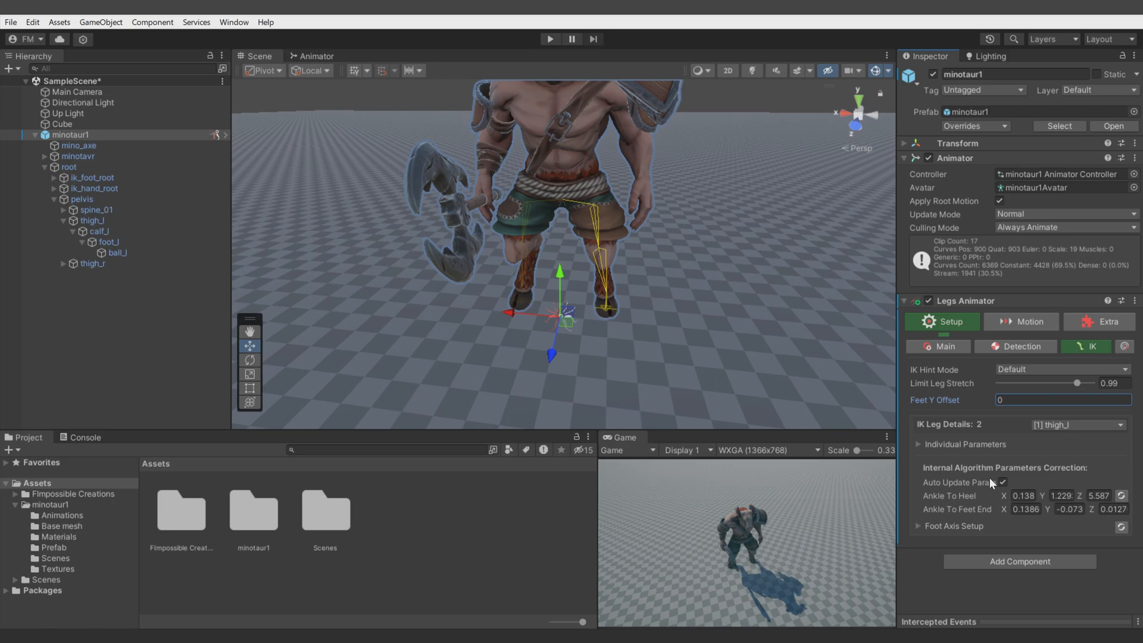
{"action": "left_click", "coordinate": [964, 444]}
{"action": "scroll", "coordinate": [965, 452], "scroll_direction": "down", "scroll_amount": 2}
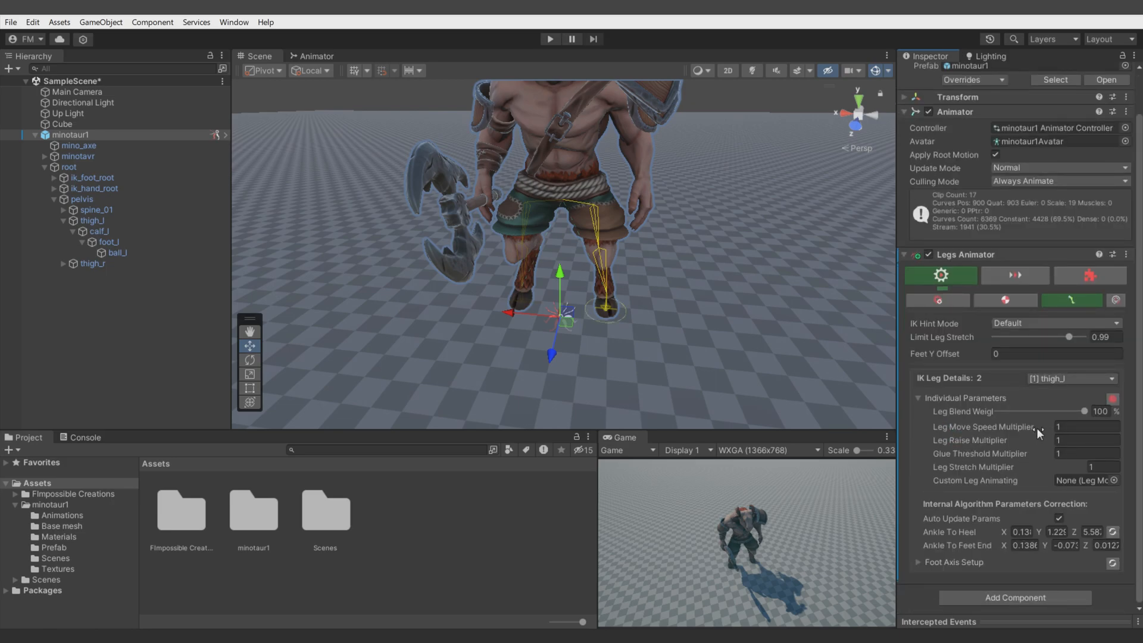
Step: Try adjusting thigh_l's individual multipliers, undo the change, set the Leg Move Speed Multiplier to 1, and collapse the parameters
{"action": "left_click_drag", "start_coordinate": [970, 452], "coordinate": [1002, 455]}
{"action": "key", "text": "ctrl+z"}
{"action": "left_click", "coordinate": [1113, 399]}
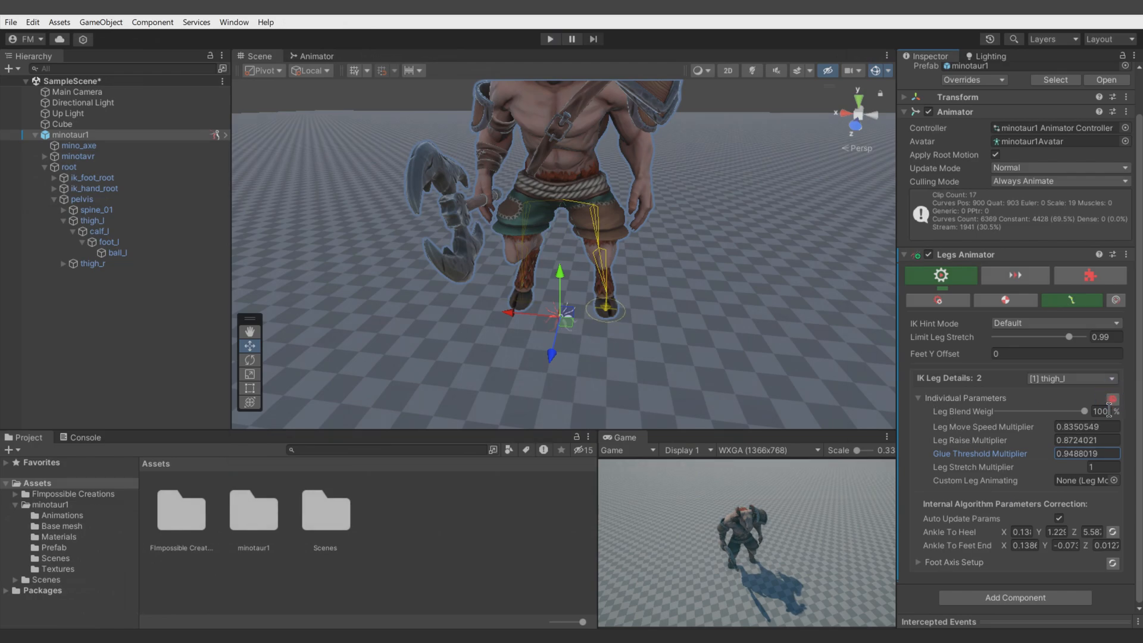
{"action": "left_click", "coordinate": [1079, 427]}
{"action": "type", "text": "1"}
{"action": "left_click", "coordinate": [923, 399]}
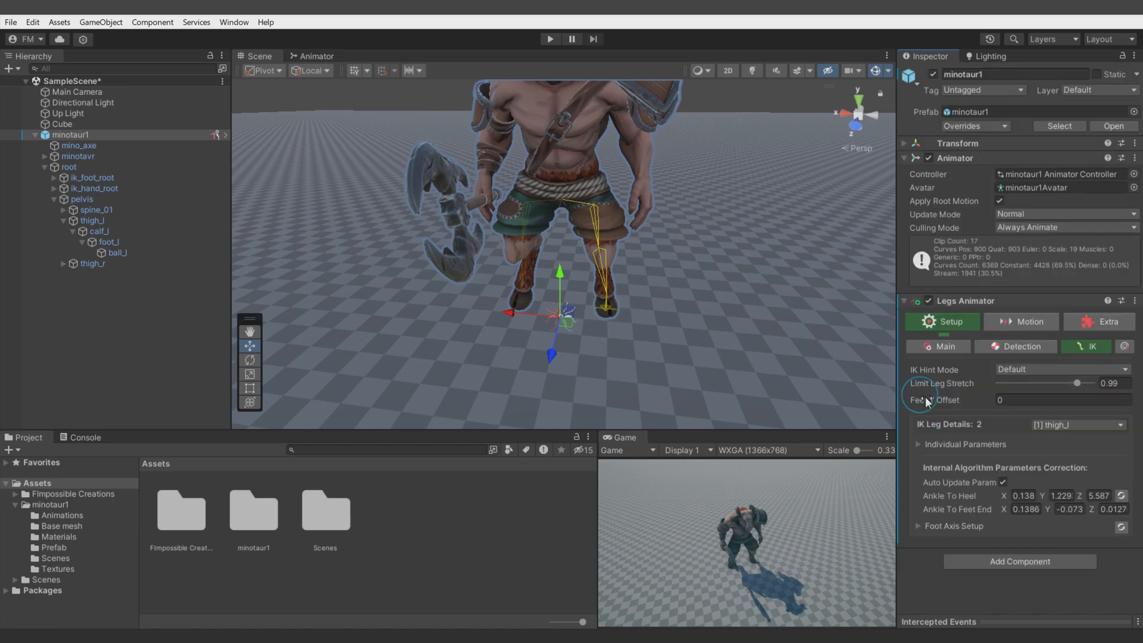
Step: Examine thigh_l's Foot Axis Setup values and collapse the section
{"action": "left_click", "coordinate": [920, 527]}
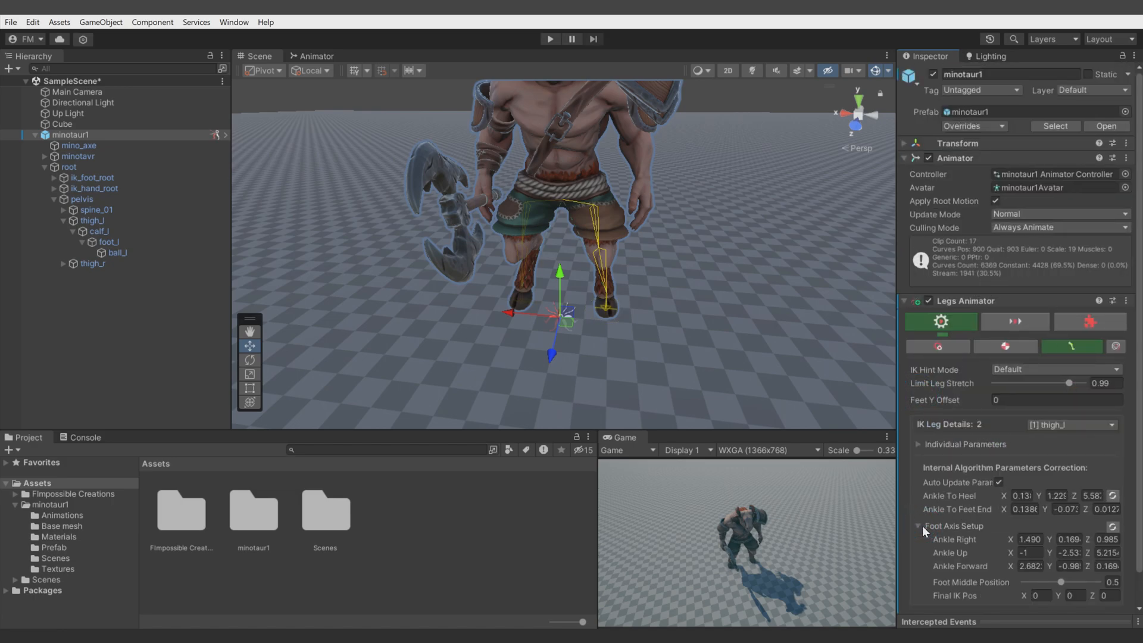
{"action": "scroll", "coordinate": [923, 527], "scroll_direction": "down", "scroll_amount": 1}
{"action": "left_click", "coordinate": [926, 492]}
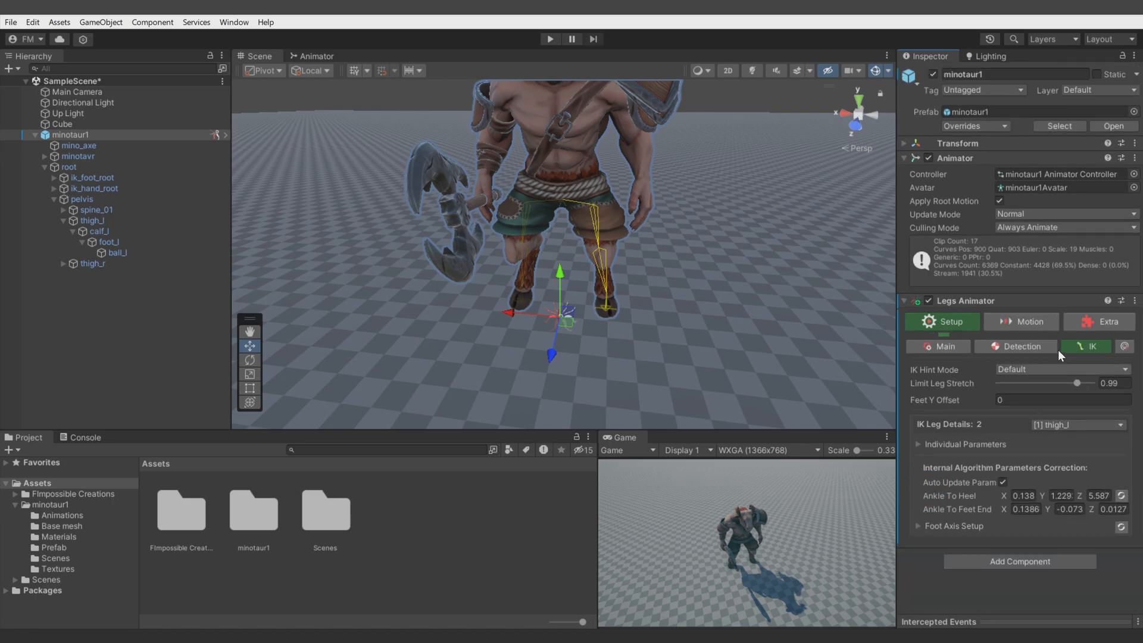
Step: Look through minotaur1's remaining Legs Animator setup settings and the Main, Hips, Stability, Gluing and Modules motion settings
{"action": "left_click", "coordinate": [1124, 347]}
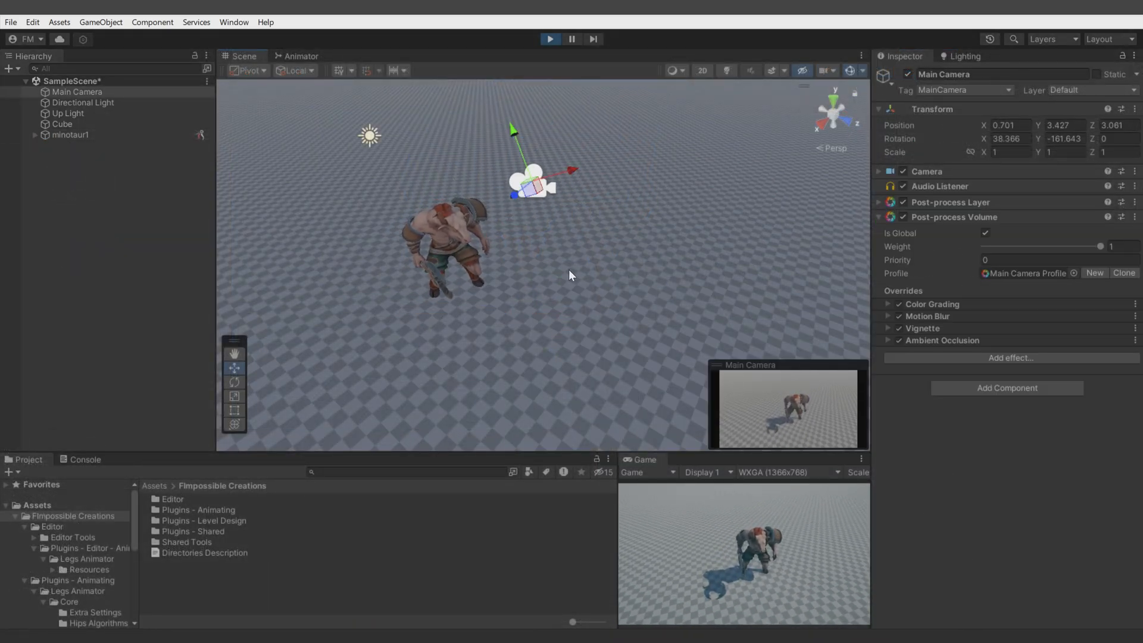
{"action": "left_click", "coordinate": [149, 135]}
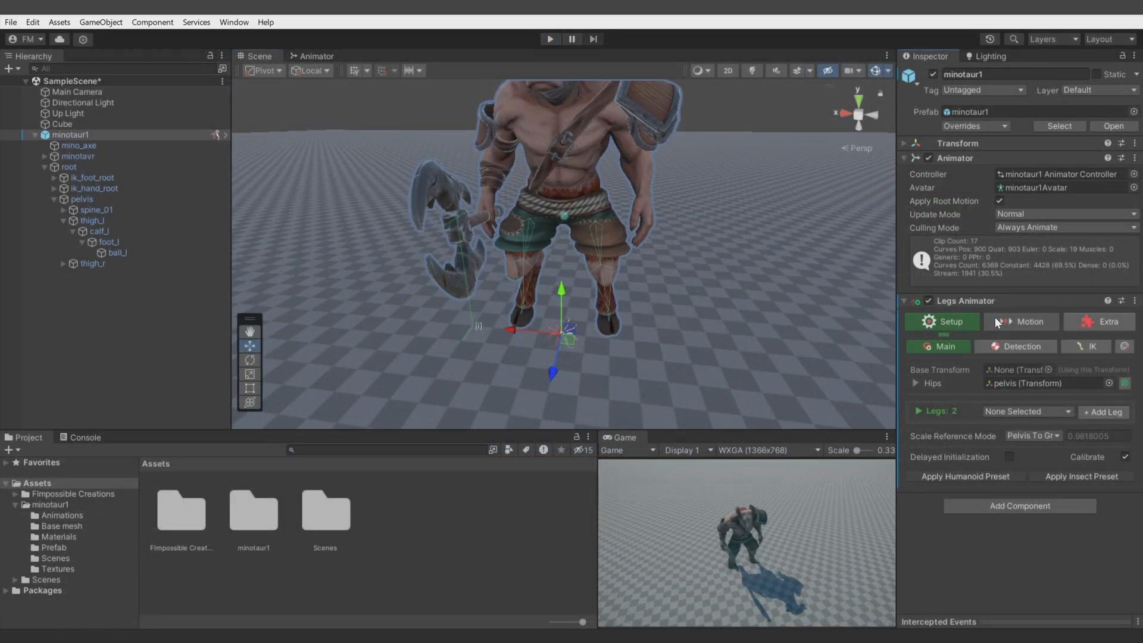
{"action": "left_click", "coordinate": [996, 321]}
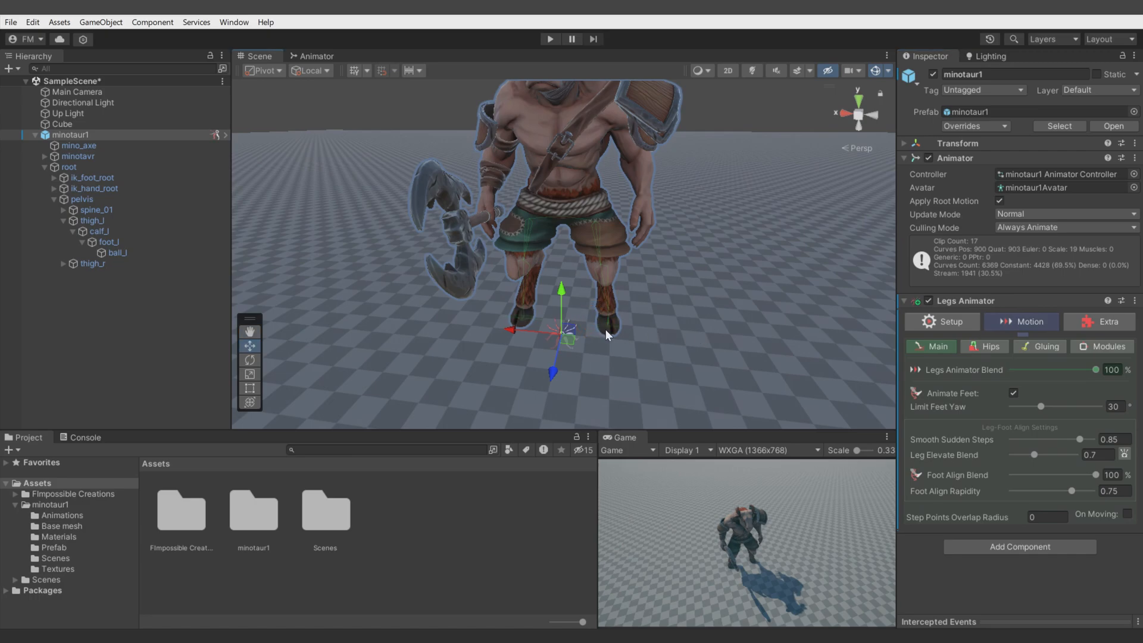
{"action": "left_click", "coordinate": [985, 346]}
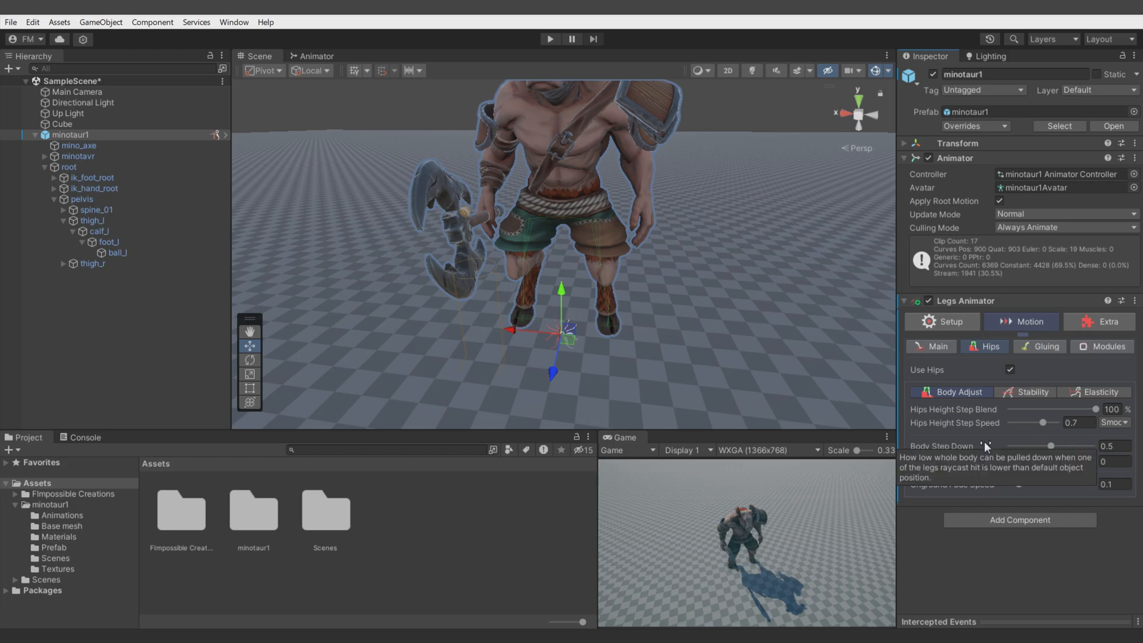
{"action": "left_click", "coordinate": [1038, 393]}
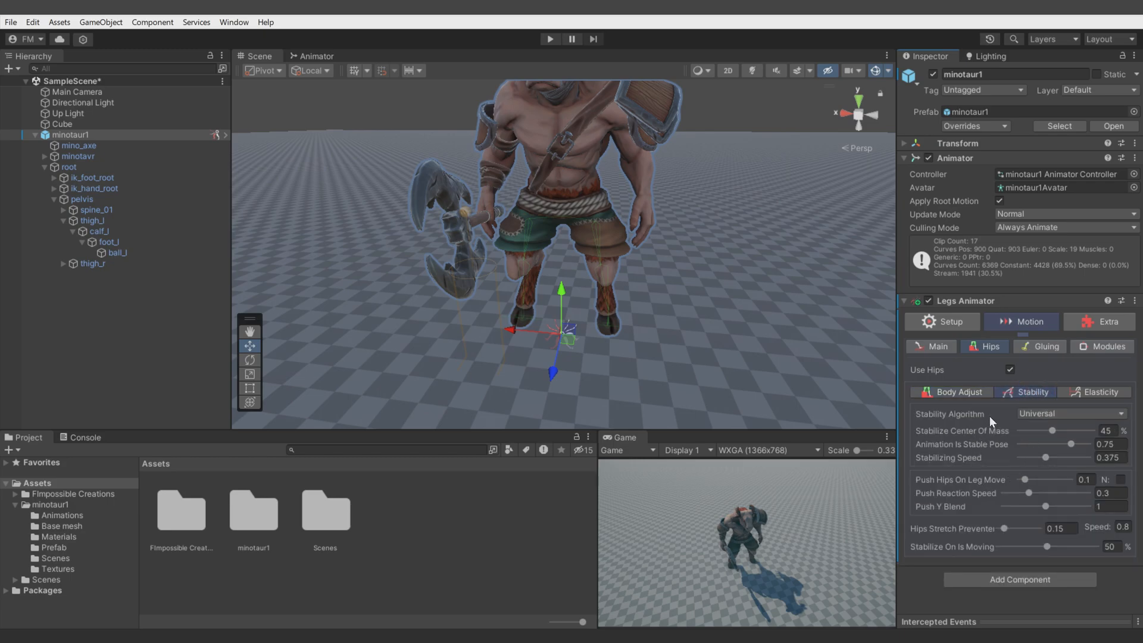
{"action": "left_click", "coordinate": [1048, 346]}
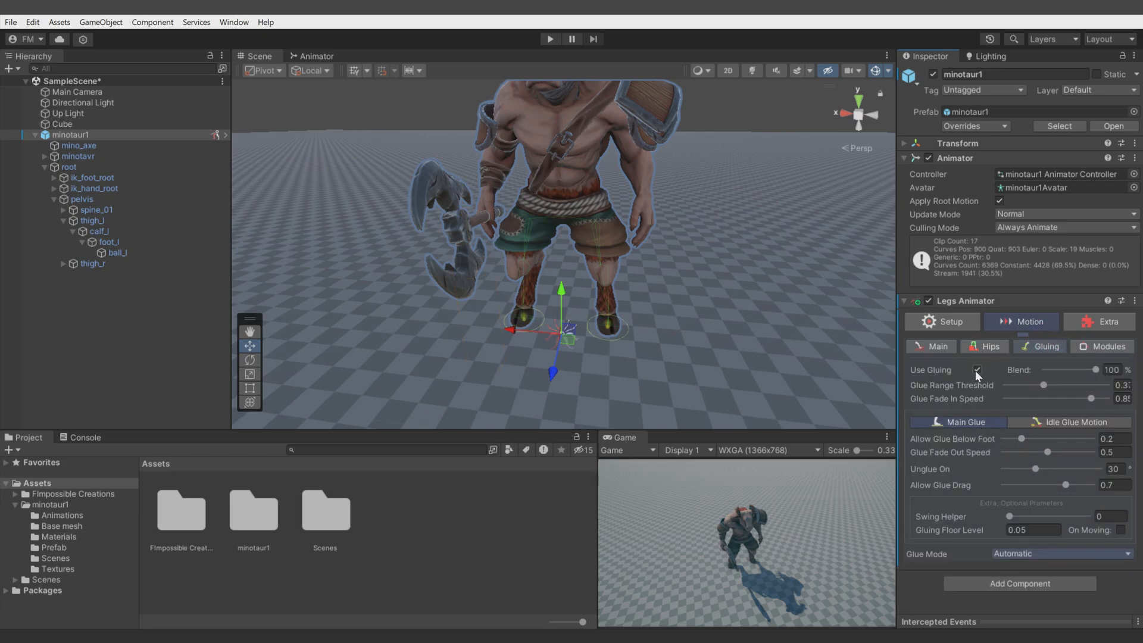
{"action": "left_click", "coordinate": [1101, 345]}
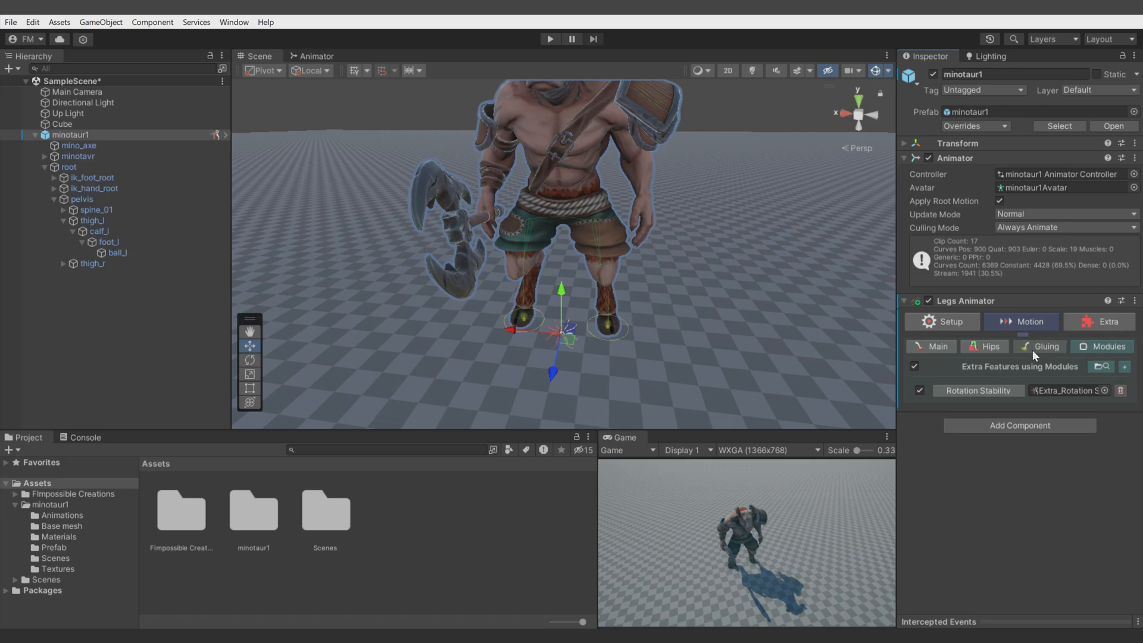
Step: Disable Use Gluing in the motion settings and return to the Main motion settings
{"action": "left_click", "coordinate": [1032, 349]}
{"action": "left_click", "coordinate": [978, 370]}
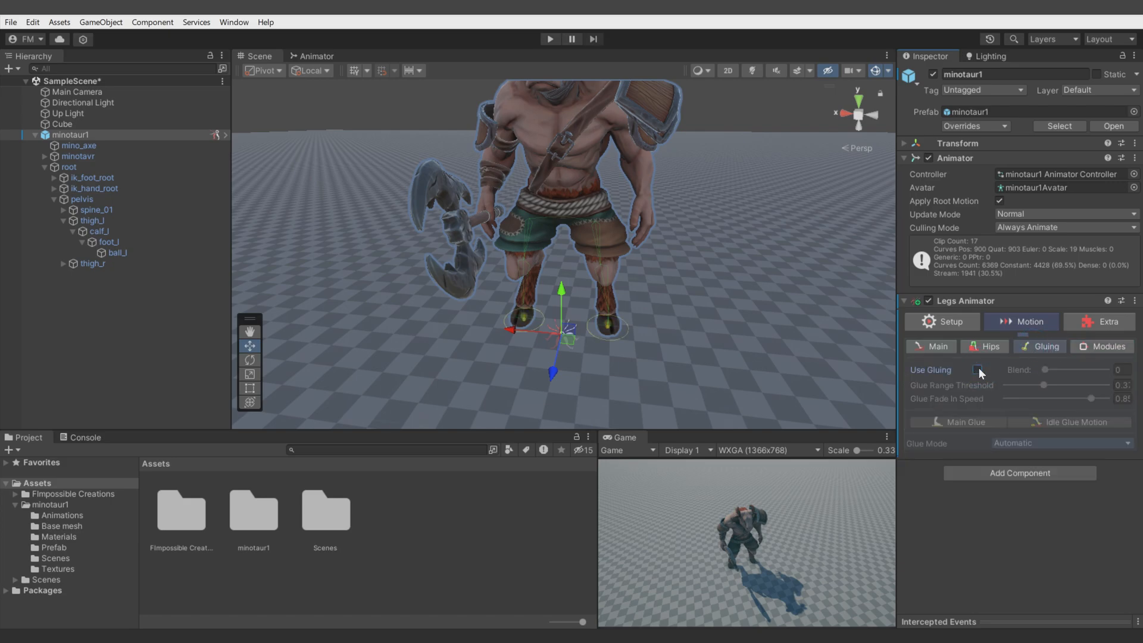
{"action": "left_click", "coordinate": [952, 347]}
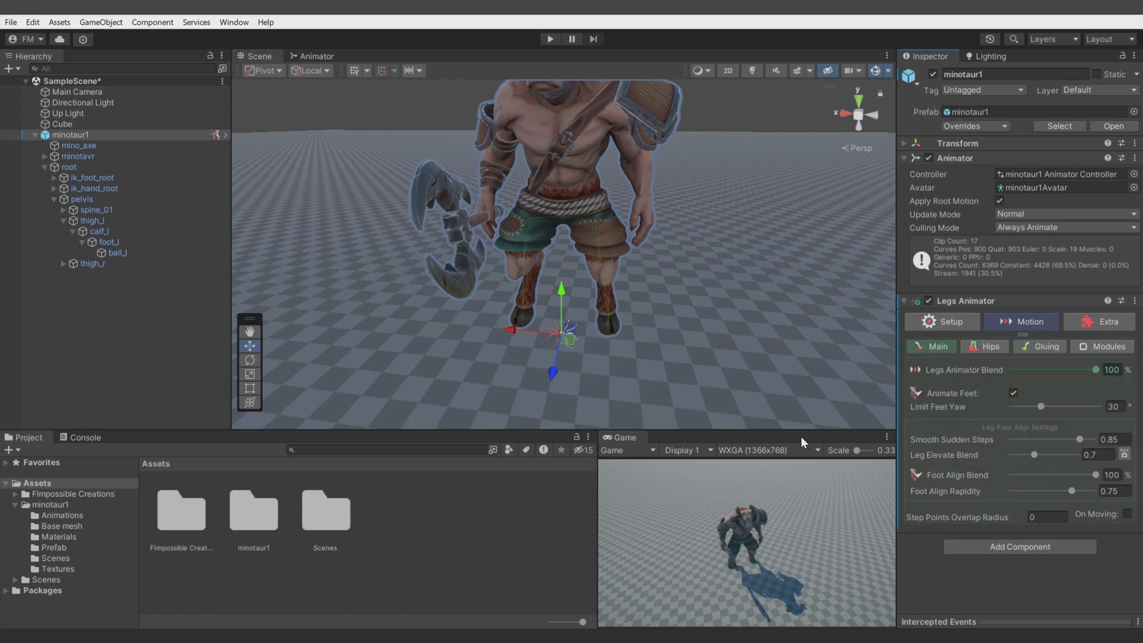
Step: Add a sphere partly sunk into the ground in play mode and move it farther away from minotaur1's side
{"action": "left_click", "coordinate": [100, 22]}
{"action": "mouse_move", "coordinate": [119, 97]}
{"action": "left_click", "coordinate": [315, 109]}
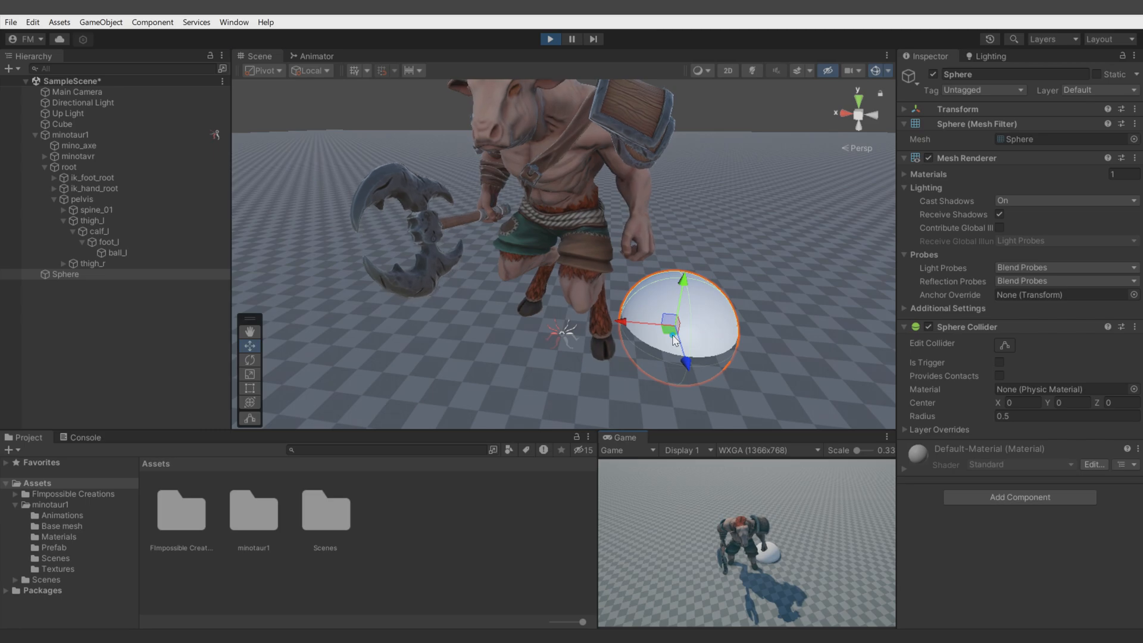
{"action": "left_click", "coordinate": [607, 359]}
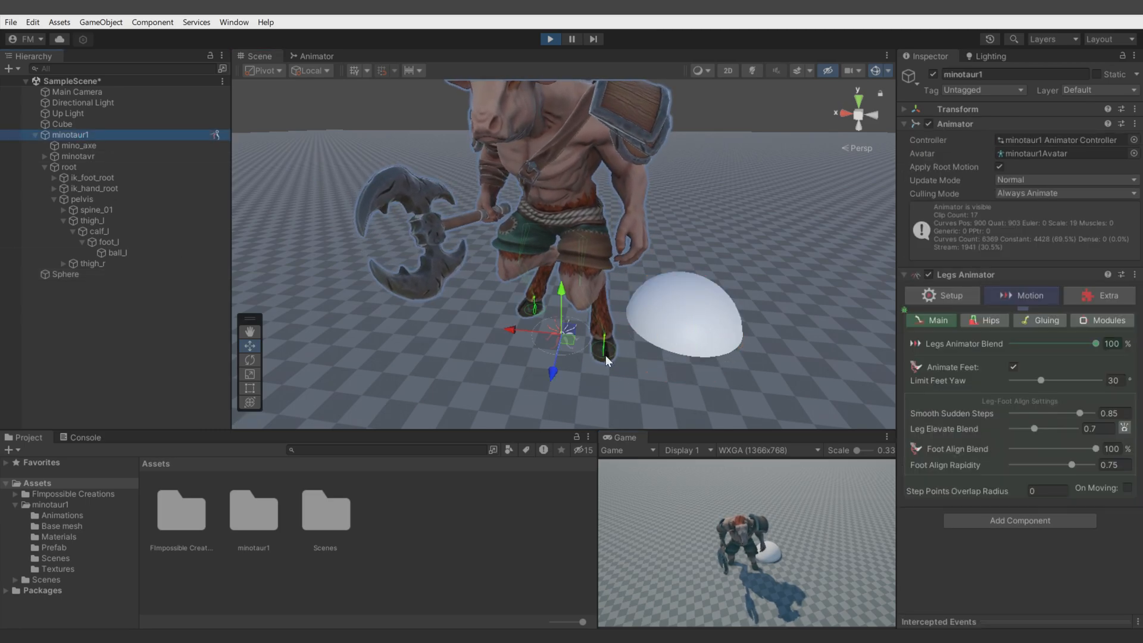
{"action": "left_click_drag", "start_coordinate": [483, 357], "coordinate": [570, 330]}
{"action": "left_click", "coordinate": [679, 315]}
{"action": "left_click_drag", "start_coordinate": [676, 325], "coordinate": [737, 306]}
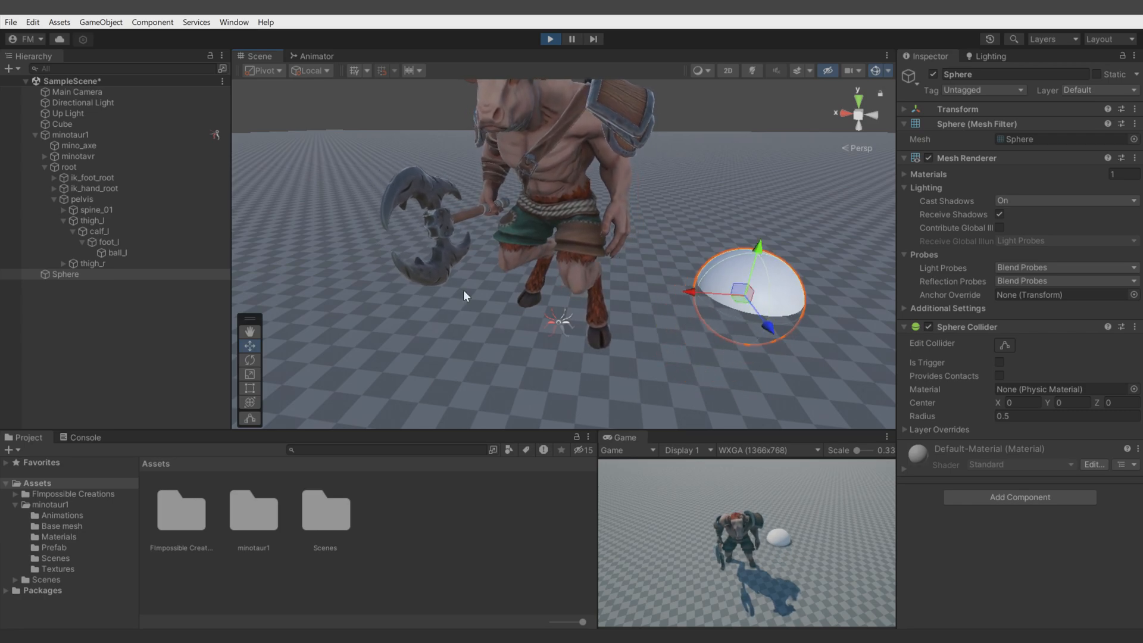
Step: Open minotaur1's Animator Controller and set walk_forward as the default state
{"action": "left_click", "coordinate": [92, 134]}
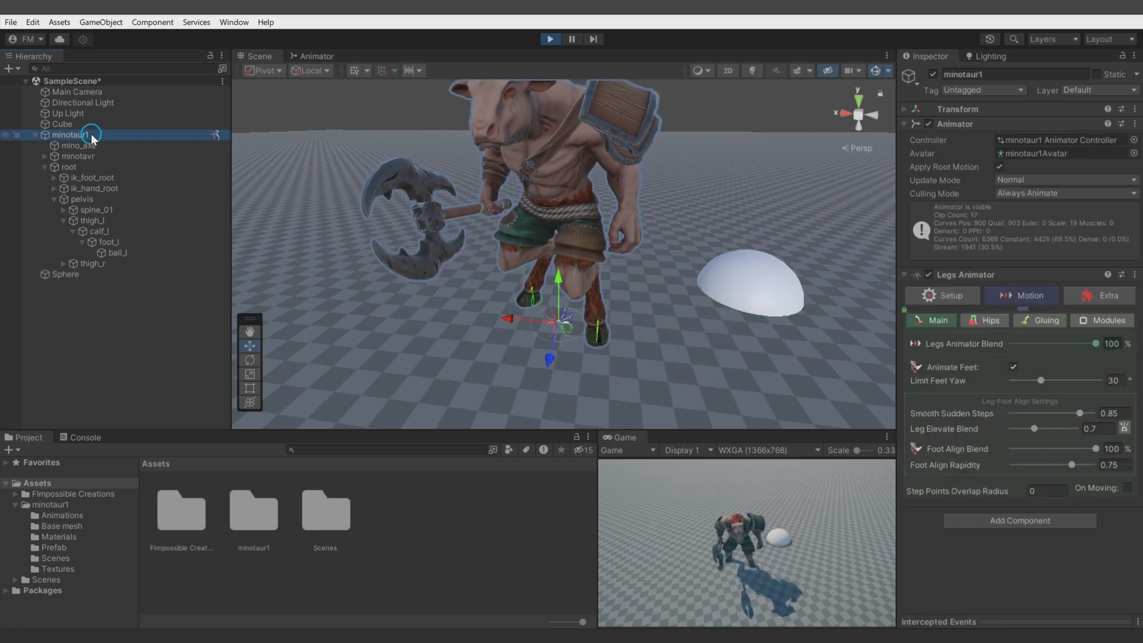
{"action": "double_click", "coordinate": [1036, 146]}
{"action": "scroll", "coordinate": [703, 271], "scroll_direction": "down", "scroll_amount": 3}
{"action": "scroll", "coordinate": [477, 275], "scroll_direction": "up", "scroll_amount": 3}
{"action": "left_click", "coordinate": [466, 272]}
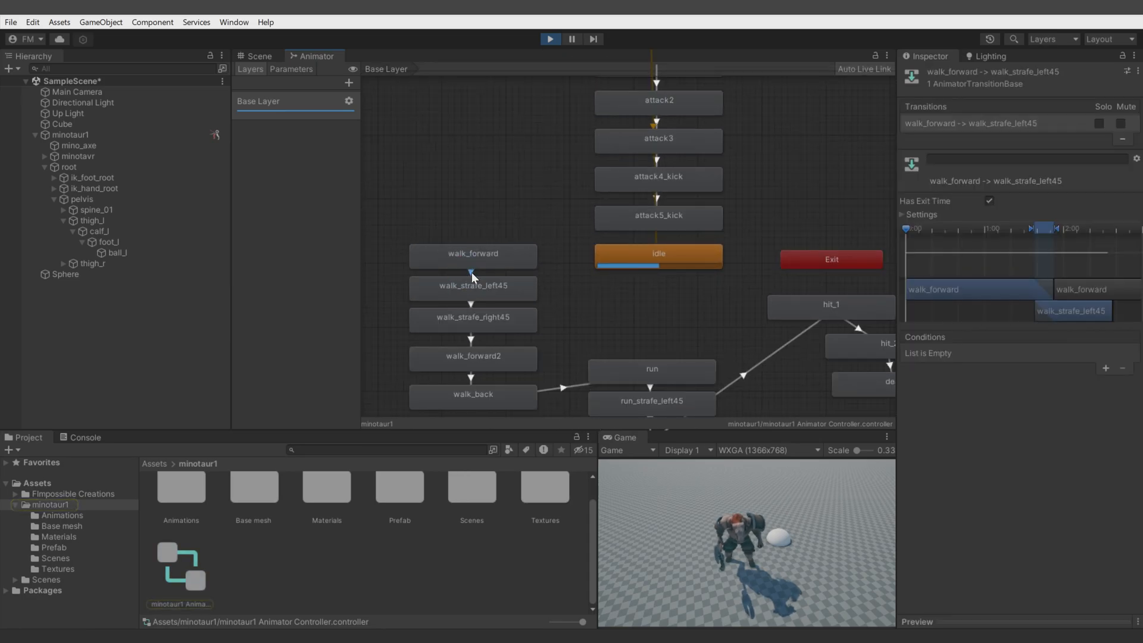
{"action": "right_click", "coordinate": [485, 250]}
{"action": "left_click", "coordinate": [514, 270]}
Step: Return to the scene and place the sphere under minotaur1's feet
{"action": "left_click", "coordinate": [265, 55]}
{"action": "left_click", "coordinate": [724, 357]}
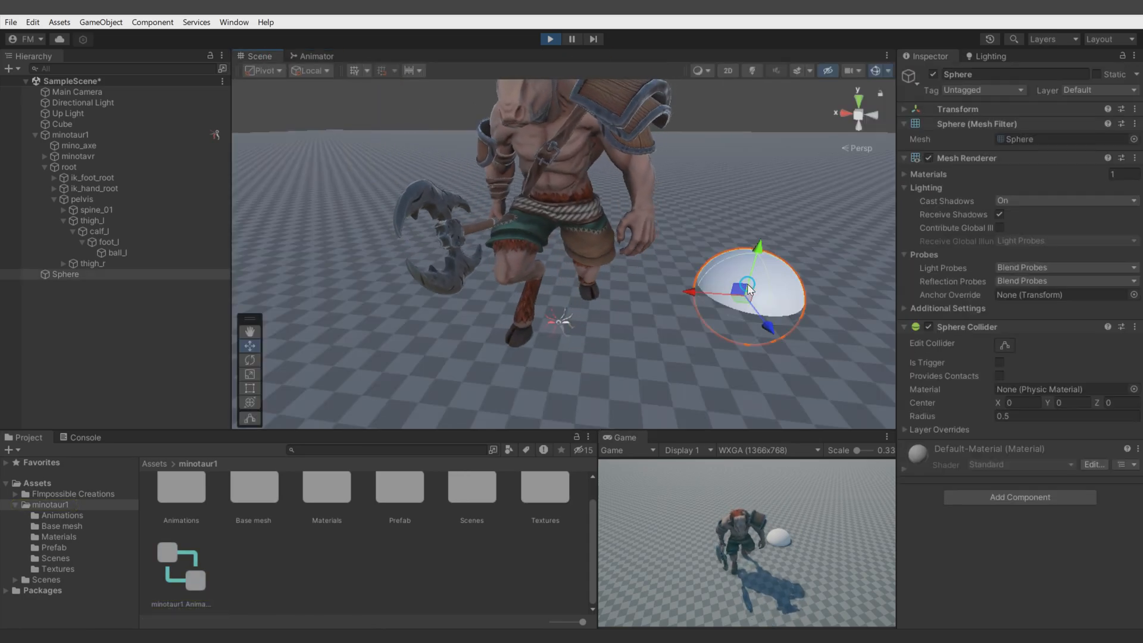
{"action": "left_click_drag", "start_coordinate": [724, 358], "coordinate": [587, 323], "text": "alt"}
Step: Test minotaur1's Leg Elevate Blend on the sphere by setting it to 0 and raising it again
{"action": "left_click", "coordinate": [119, 136]}
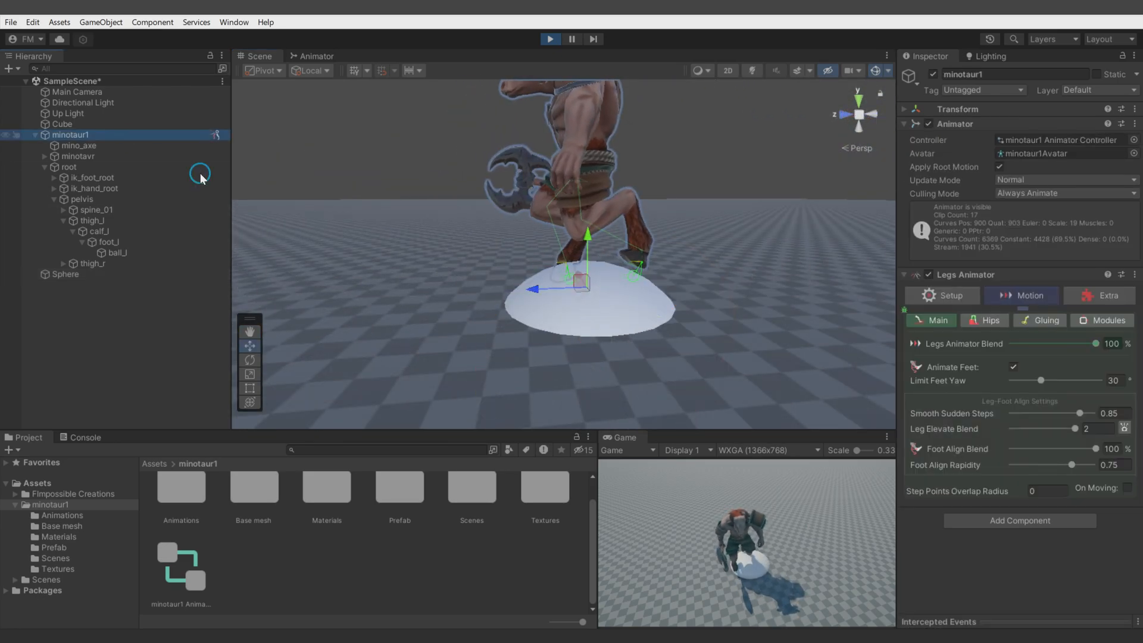
{"action": "left_click", "coordinate": [1098, 429]}
{"action": "type", "text": "0"}
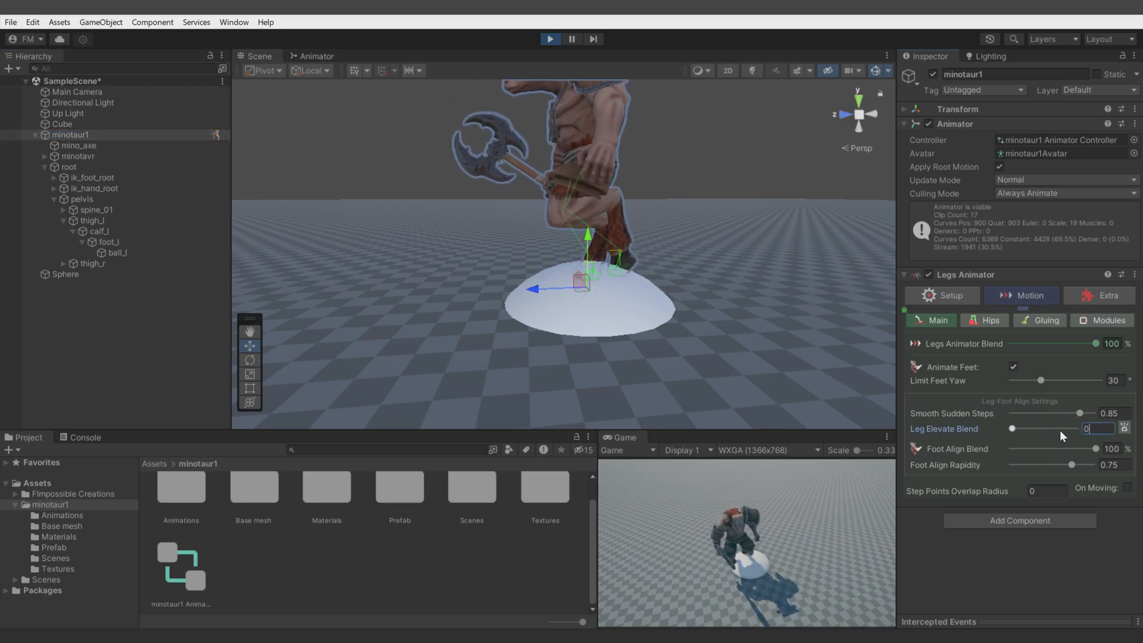
{"action": "left_click_drag", "start_coordinate": [1013, 428], "coordinate": [1041, 428]}
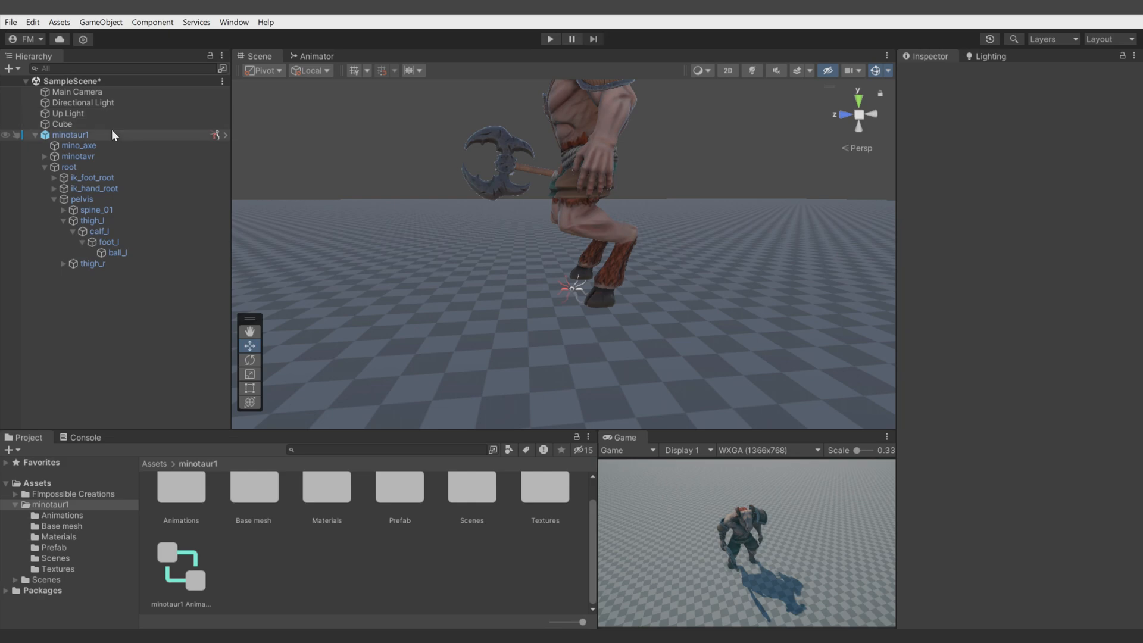
Step: Reselect minotaur1 with its Main motion settings, enter play mode and rotate the character to test its feet
{"action": "left_click", "coordinate": [115, 135]}
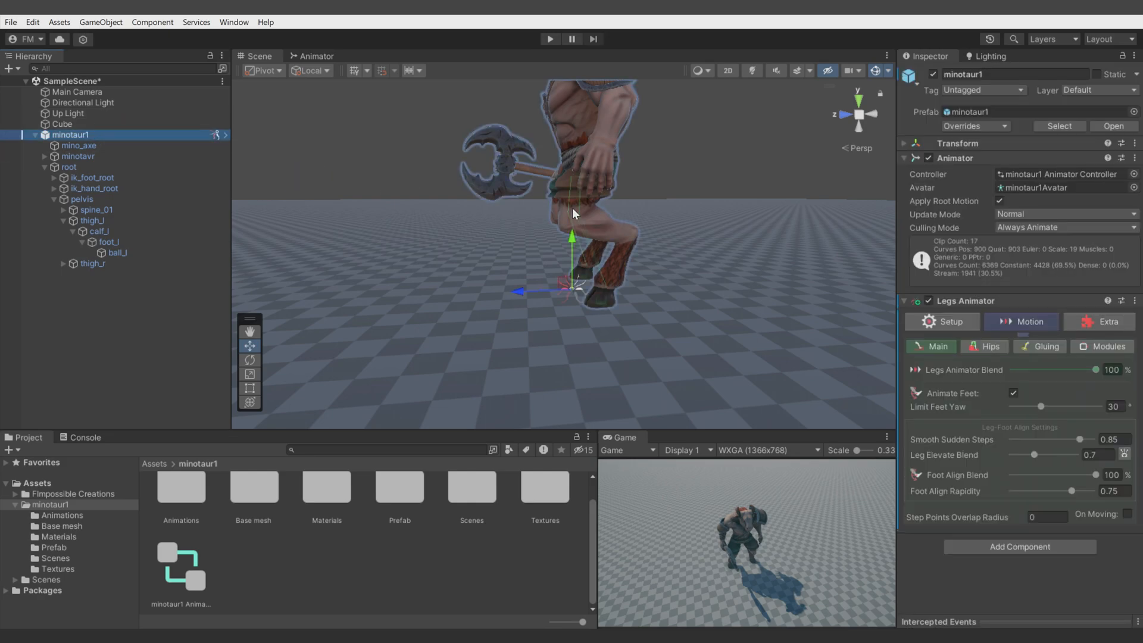
{"action": "left_click", "coordinate": [1039, 351]}
{"action": "left_click", "coordinate": [936, 348]}
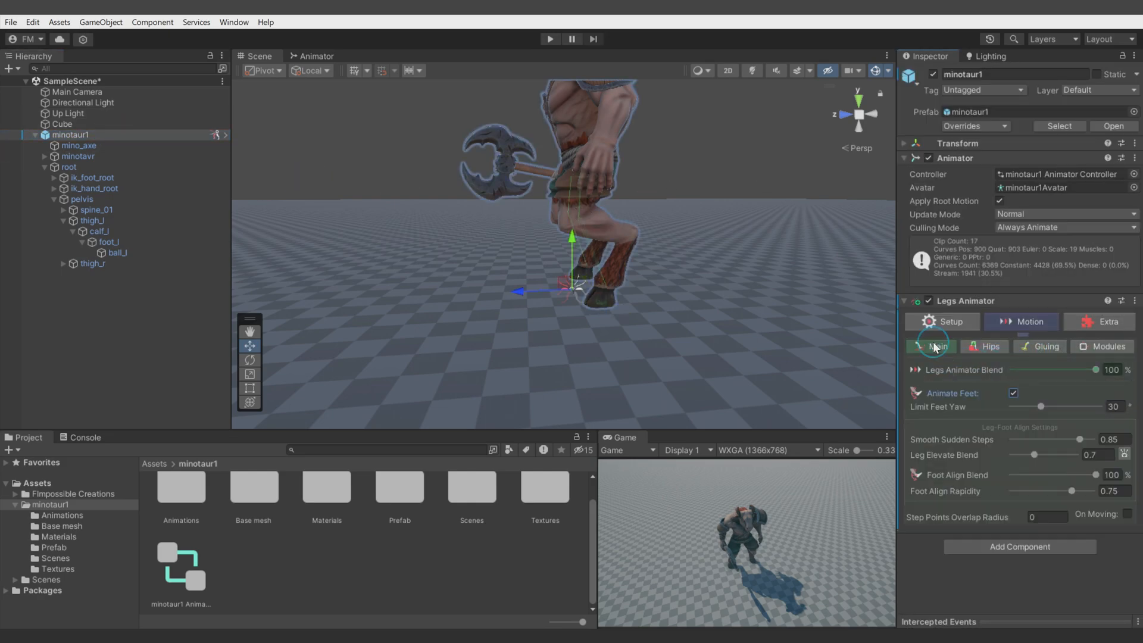
{"action": "left_click", "coordinate": [557, 39]}
{"action": "right_click_drag", "start_coordinate": [542, 274], "coordinate": [645, 279]}
{"action": "key", "text": "e"}
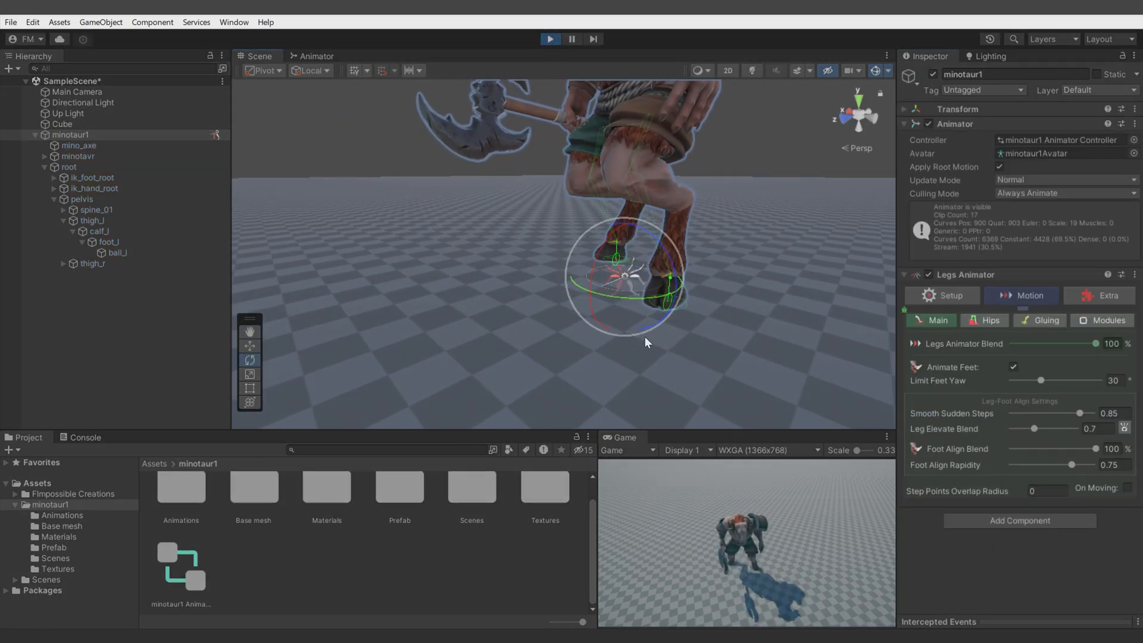
{"action": "left_click_drag", "start_coordinate": [634, 295], "coordinate": [669, 334]}
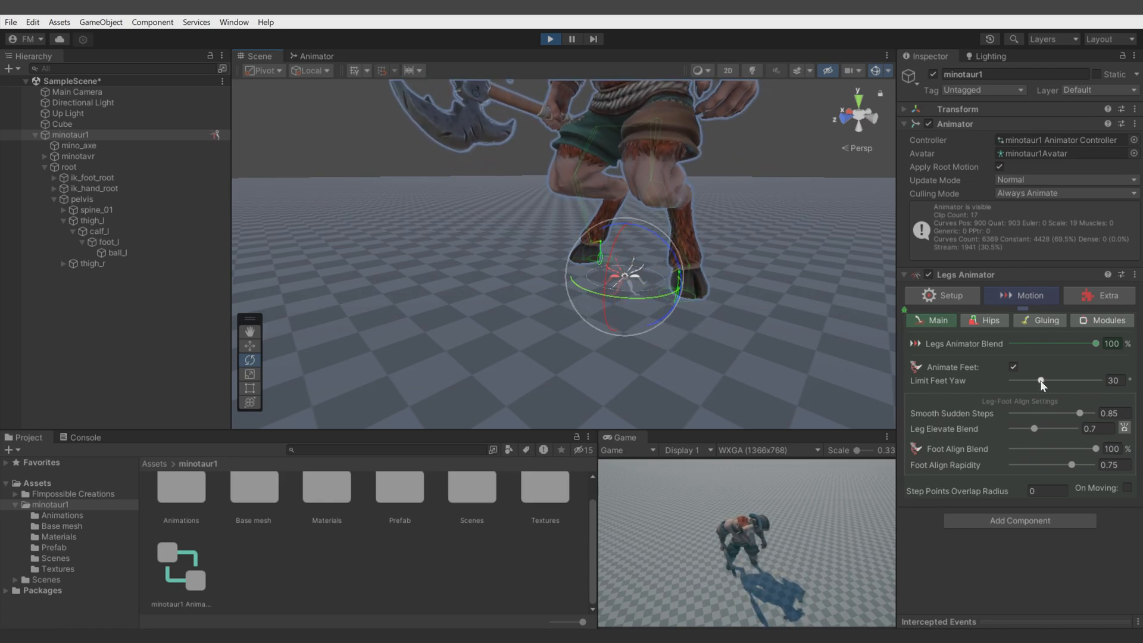
Step: Rotate minotaur1 repeatedly while testing Limit Feet Yaw at 0 and 18 degrees
{"action": "left_click_drag", "start_coordinate": [637, 299], "coordinate": [541, 345]}
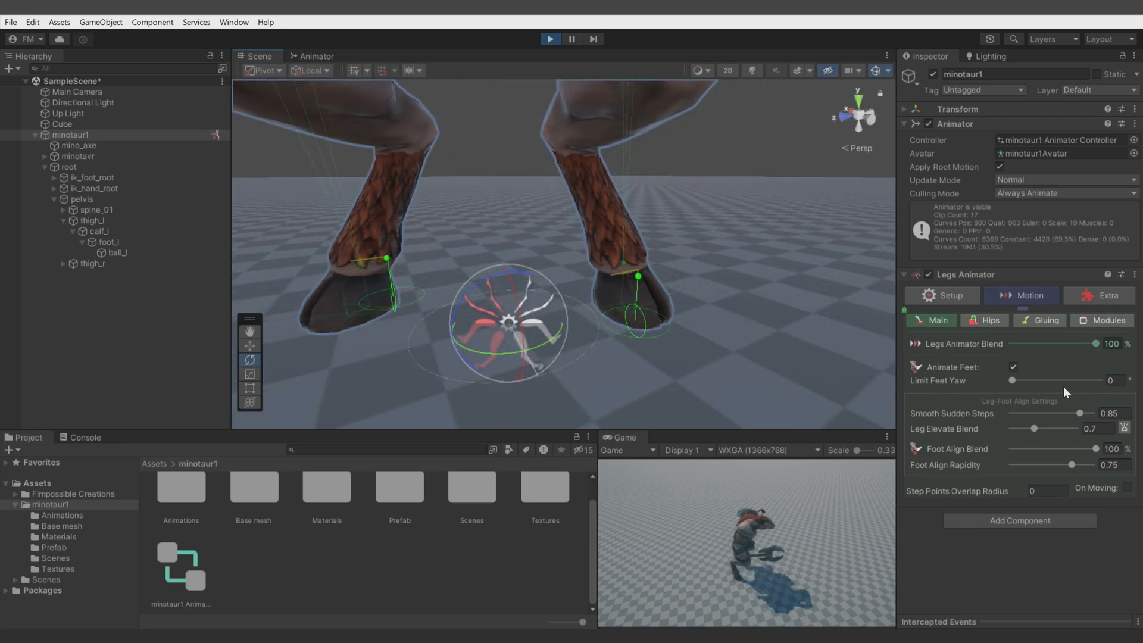
{"action": "mouse_move", "coordinate": [551, 349]}
{"action": "left_mouse_down"}
{"action": "mouse_move", "coordinate": [533, 347]}
{"action": "mouse_move", "coordinate": [568, 358]}
{"action": "mouse_move", "coordinate": [547, 359]}
{"action": "mouse_move", "coordinate": [569, 365]}
{"action": "mouse_move", "coordinate": [554, 366]}
{"action": "left_mouse_up"}
{"action": "left_click_drag", "start_coordinate": [1083, 380], "coordinate": [1030, 388]}
{"action": "left_click_drag", "start_coordinate": [557, 338], "coordinate": [567, 377]}
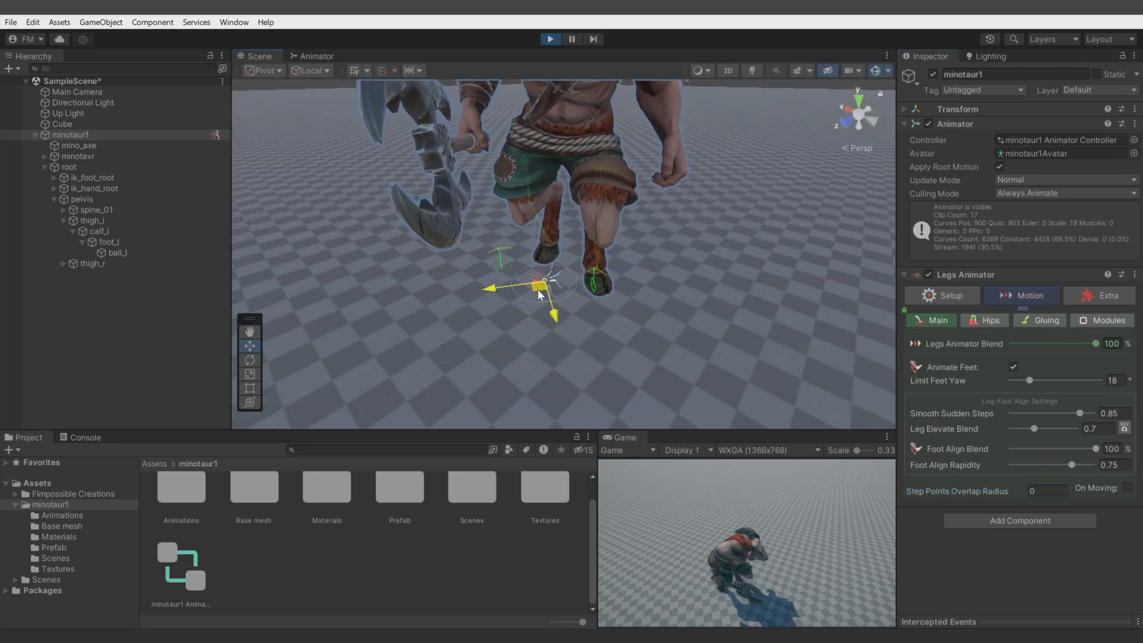
Step: Move minotaur1 slightly in play mode and try adjusting the Step Points Overlap Radius
{"action": "left_click_drag", "start_coordinate": [539, 290], "coordinate": [540, 292]}
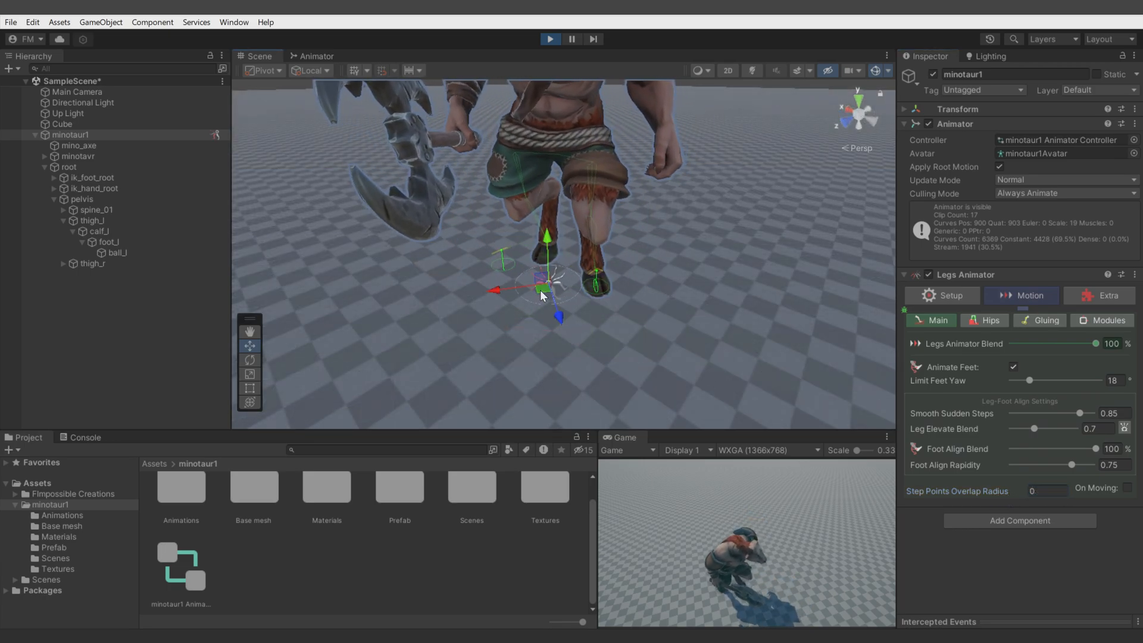
{"action": "scroll", "coordinate": [619, 314], "scroll_direction": "up", "scroll_amount": 5}
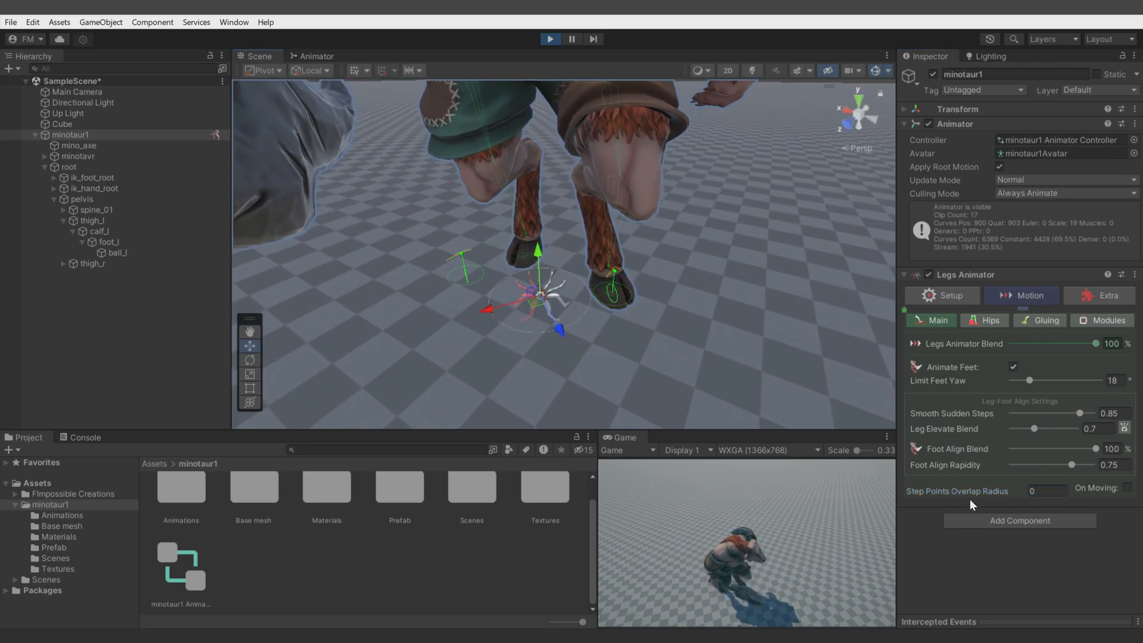
{"action": "left_click", "coordinate": [970, 495]}
{"action": "left_click_drag", "start_coordinate": [970, 494], "coordinate": [985, 495]}
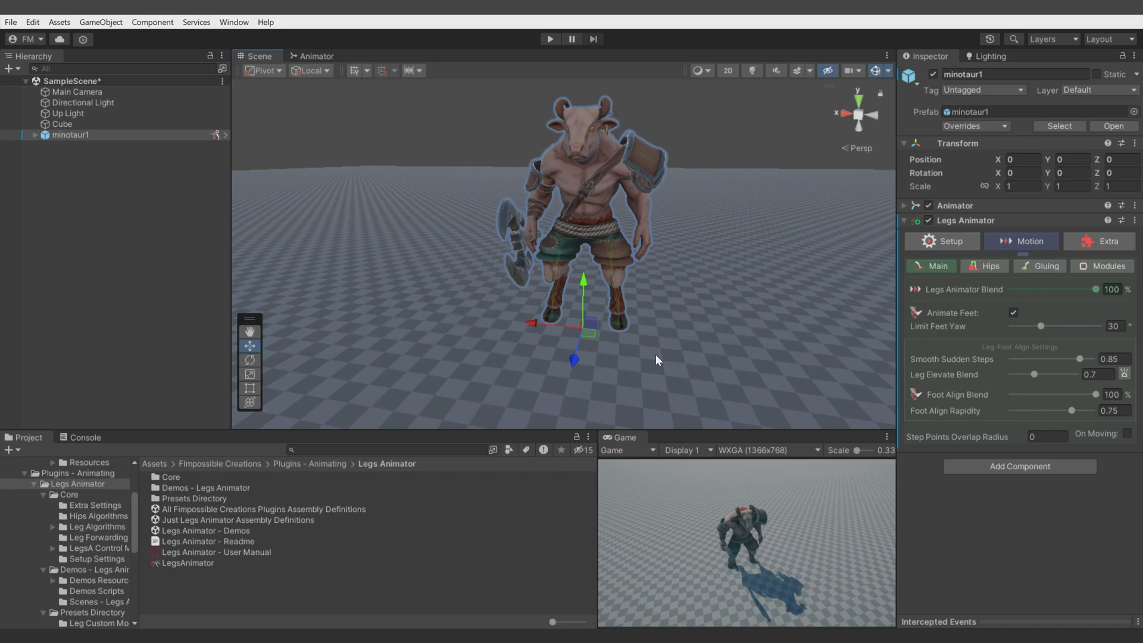
Step: Open the Hips body adjust settings, add a cube and sink it partly into the ground beside minotaur1
{"action": "left_click", "coordinate": [986, 267]}
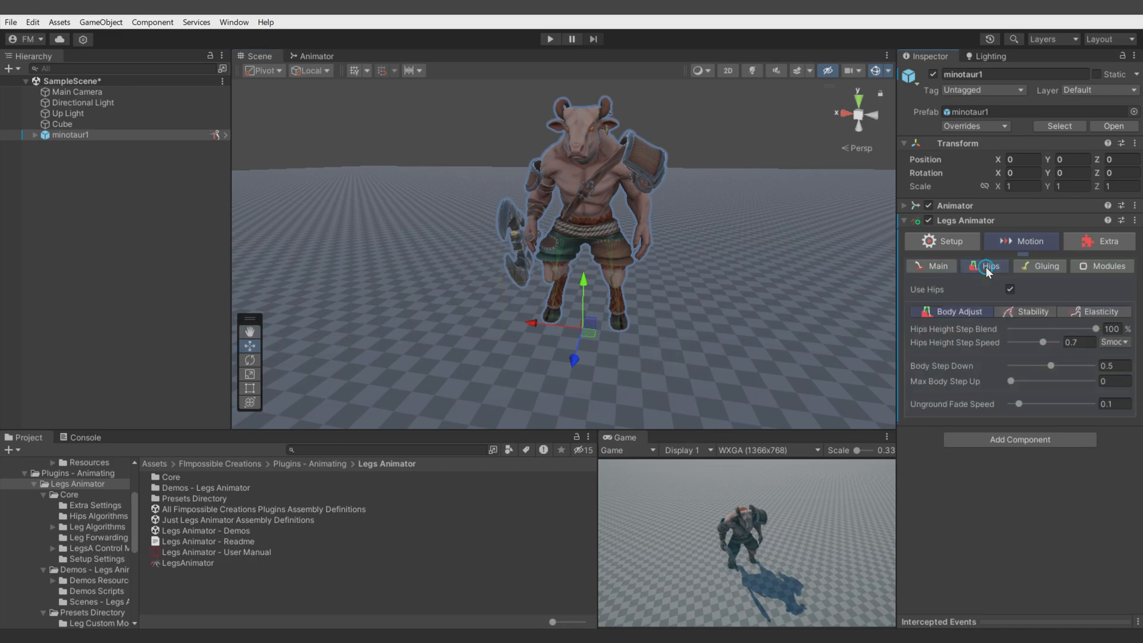
{"action": "scroll", "coordinate": [629, 295], "scroll_direction": "up", "scroll_amount": 3}
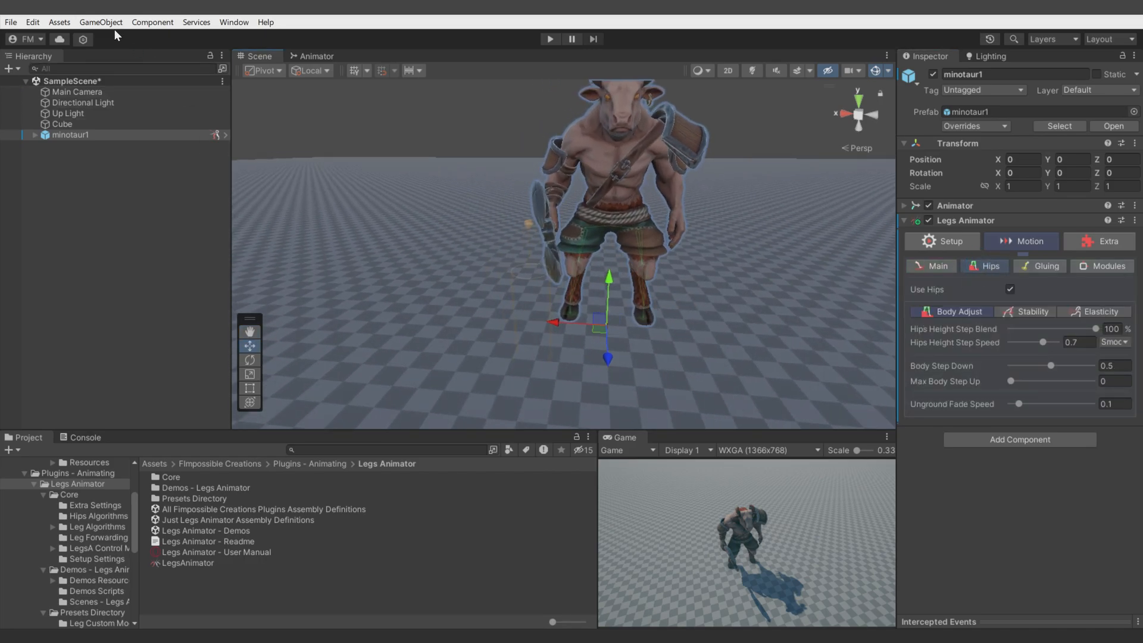
{"action": "left_click", "coordinate": [101, 22]}
{"action": "mouse_move", "coordinate": [119, 100]}
{"action": "left_click", "coordinate": [316, 96]}
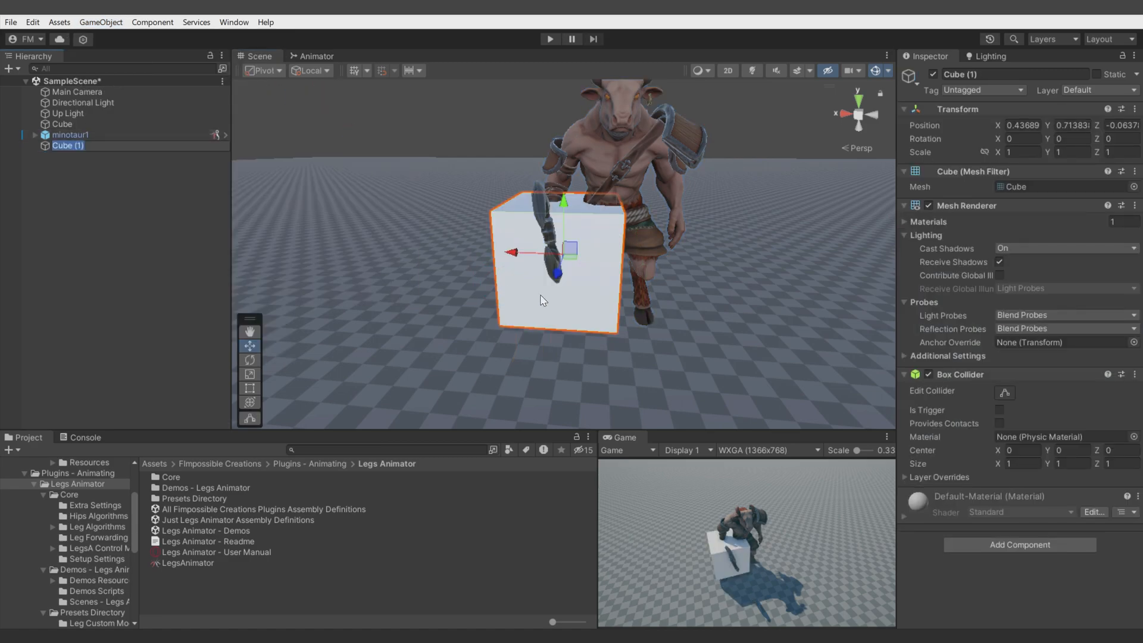
{"action": "left_click_drag", "start_coordinate": [568, 260], "coordinate": [609, 276], "text": "ctrl+shift"}
Step: Stand minotaur1 on the cube's edge, enter play mode and set Body Step Down to 1
{"action": "left_click", "coordinate": [44, 134]}
{"action": "left_click", "coordinate": [551, 38]}
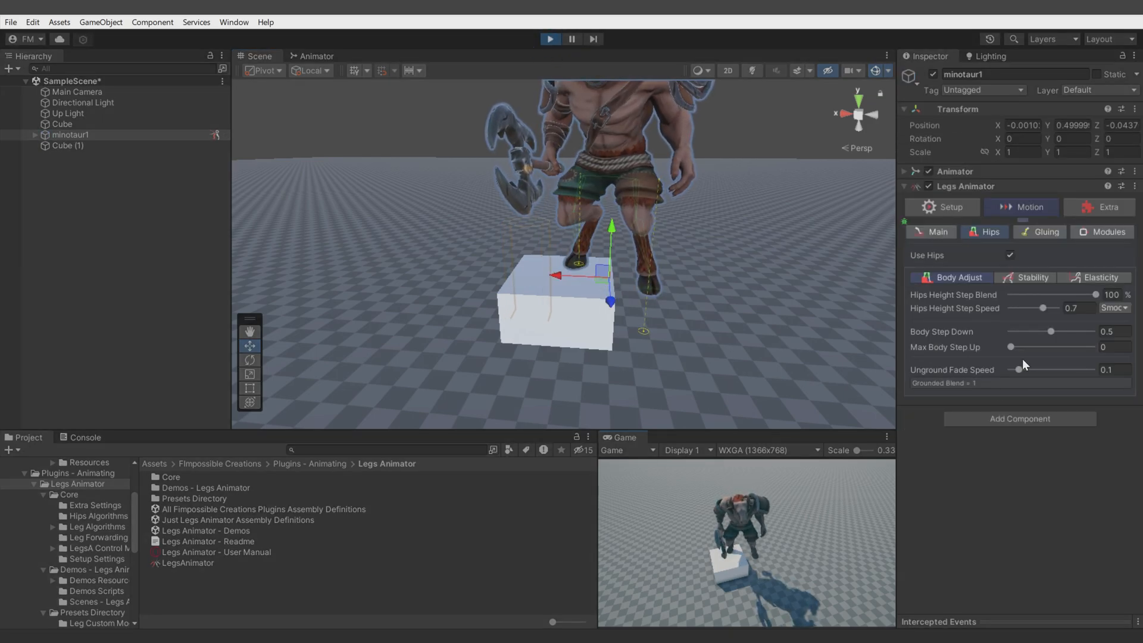
{"action": "left_click_drag", "start_coordinate": [1051, 332], "coordinate": [1098, 336]}
{"action": "right_click_drag", "start_coordinate": [527, 297], "coordinate": [559, 303]}
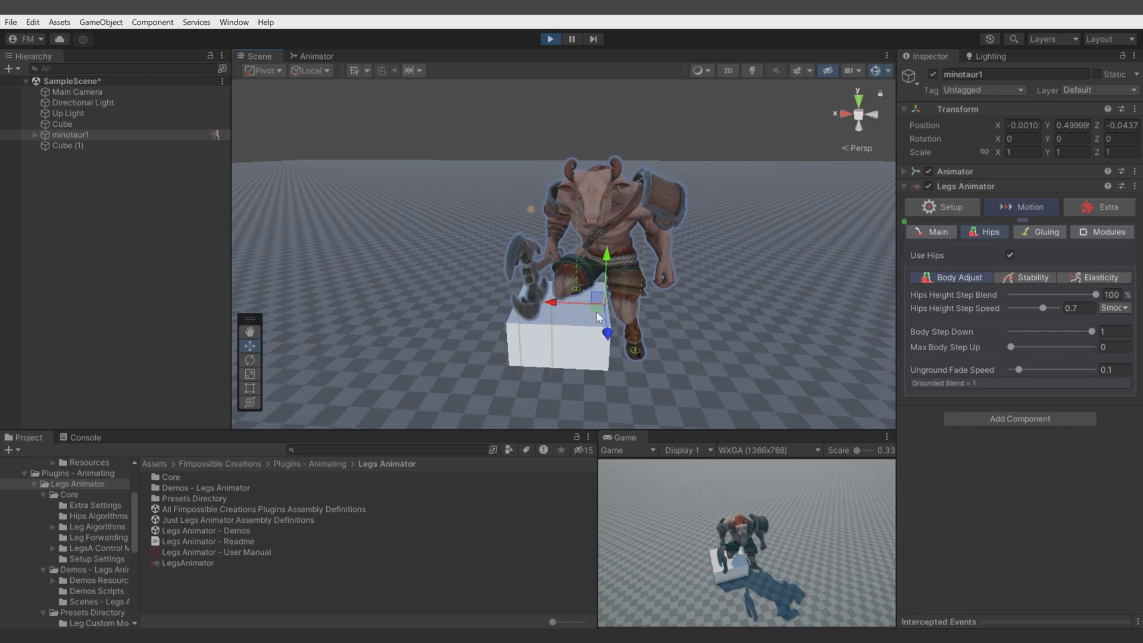
Step: Reposition minotaur1 and the cube relative to each other to test the body step down
{"action": "left_click_drag", "start_coordinate": [604, 304], "coordinate": [567, 305], "text": "ctrl+shift"}
{"action": "left_click", "coordinate": [566, 292]}
{"action": "right_click_drag", "start_coordinate": [702, 327], "coordinate": [667, 314]}
Step: Move minotaur1 along the cube's edge to X -0.167 and set Max Body Step Up to 1
{"action": "left_click", "coordinate": [70, 135]}
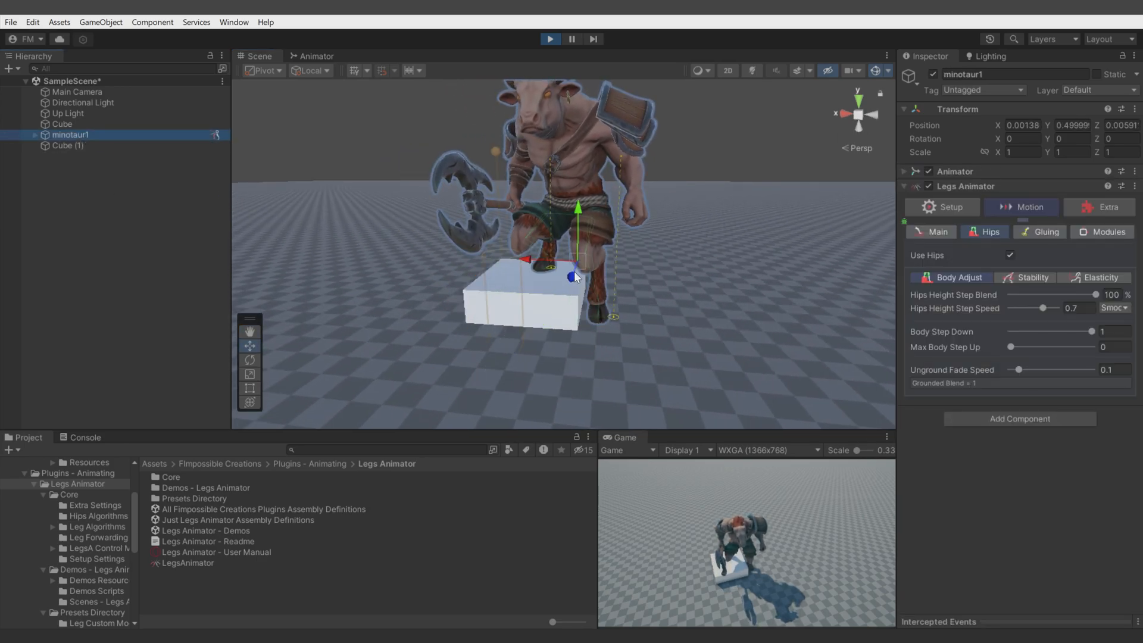
{"action": "left_click_drag", "start_coordinate": [555, 266], "coordinate": [548, 292]}
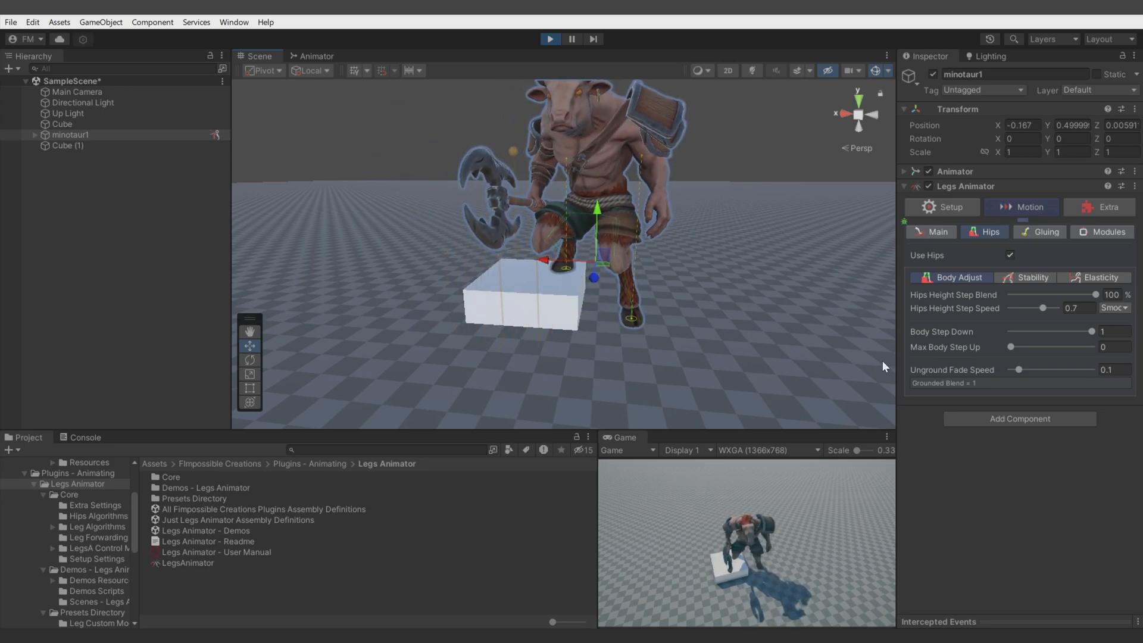
{"action": "left_click_drag", "start_coordinate": [1021, 345], "coordinate": [1096, 348]}
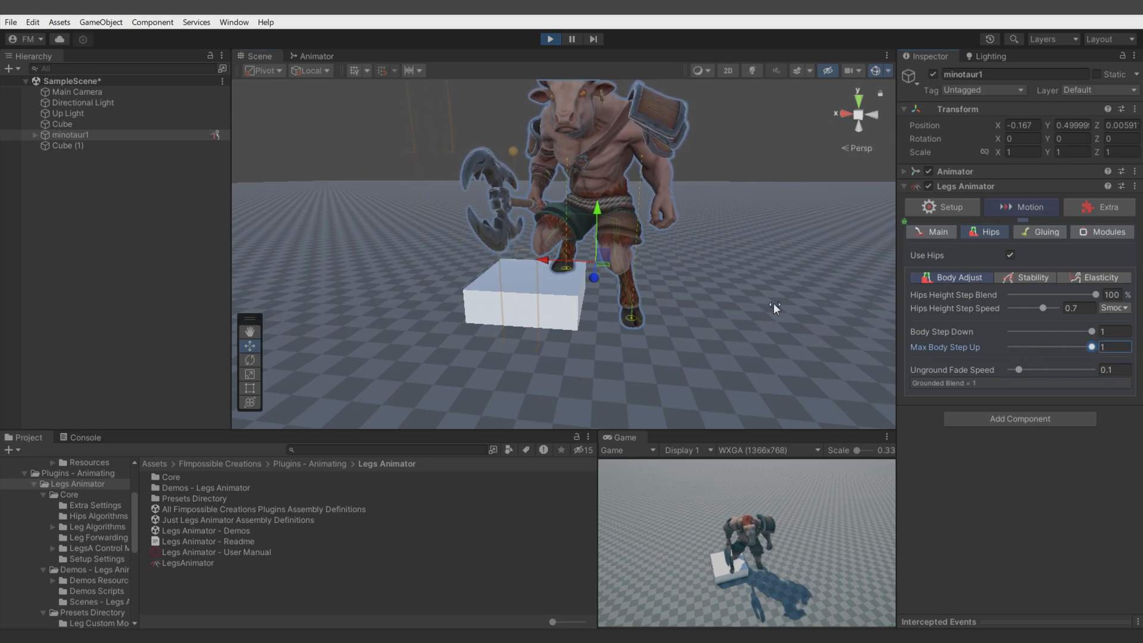
Step: Move minotaur1 around the cube to test the body step up, and exit play mode
{"action": "left_click_drag", "start_coordinate": [597, 264], "coordinate": [542, 309], "text": "ctrl+shift"}
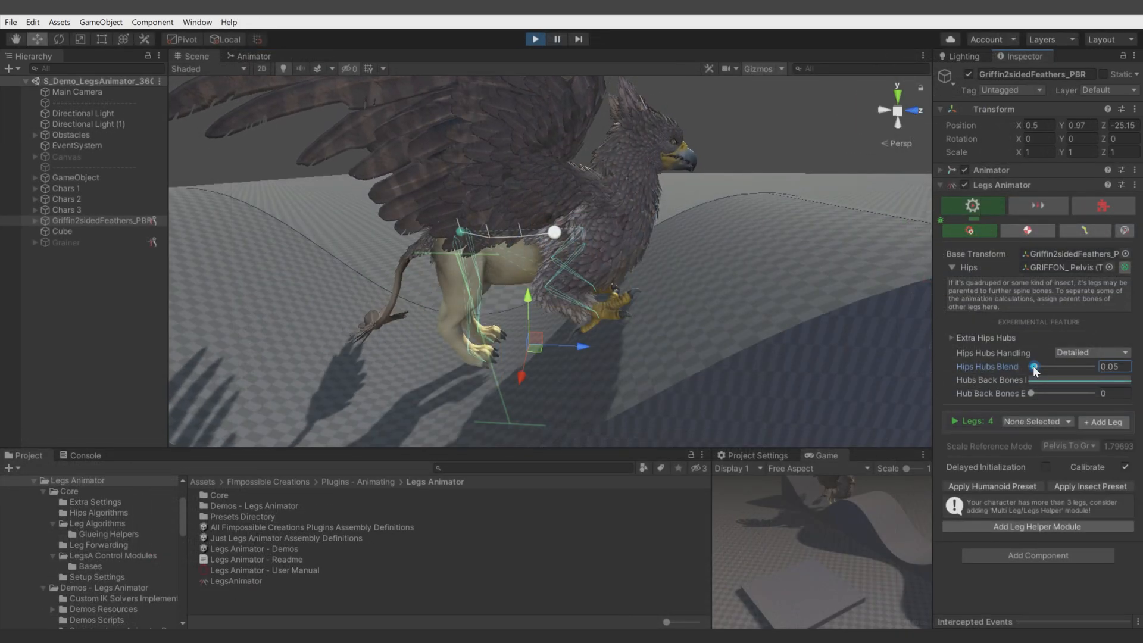
{"action": "left_click", "coordinate": [1038, 205]}
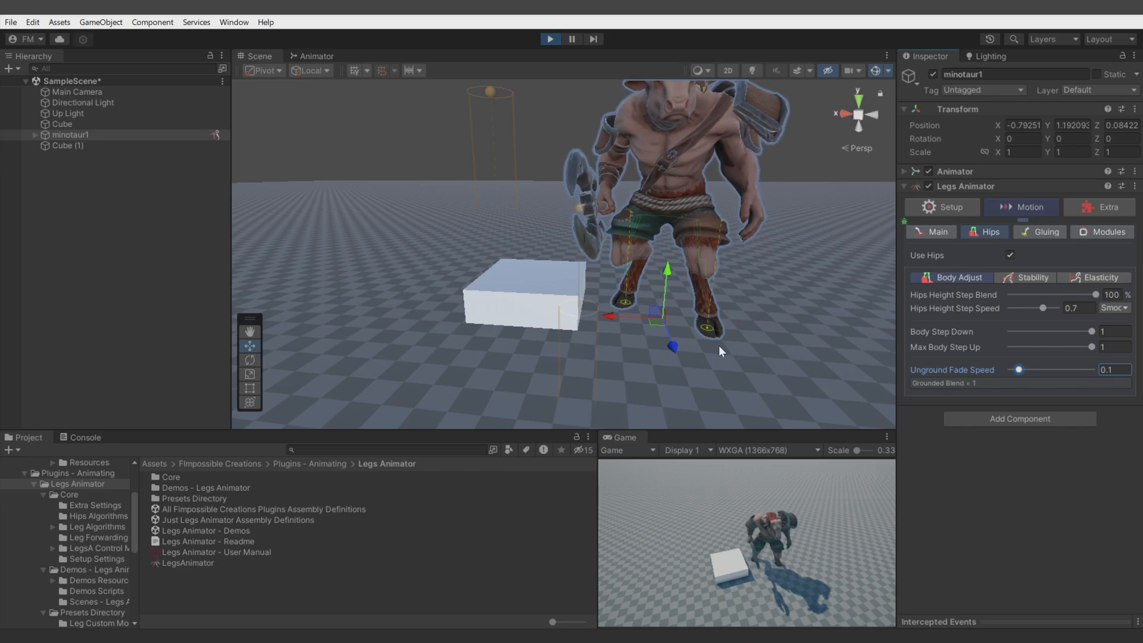
{"action": "left_click", "coordinate": [550, 38]}
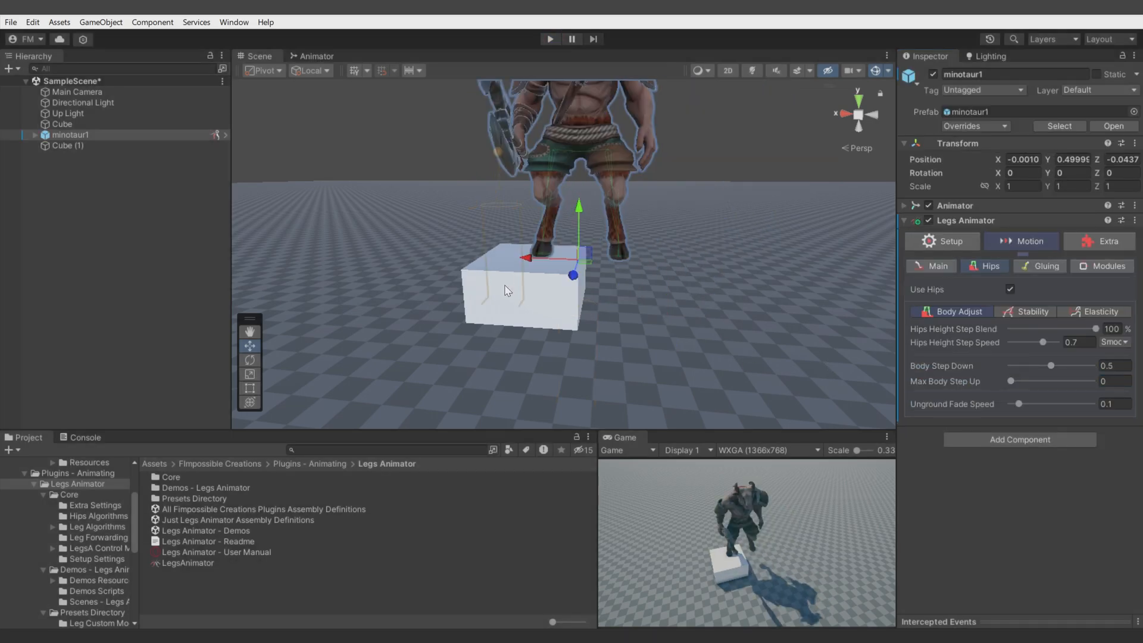
Step: Delete the test cube and snap minotaur1 down onto the ground at Y 0
{"action": "left_click", "coordinate": [505, 285]}
{"action": "key", "text": "Delete"}
{"action": "left_click", "coordinate": [547, 238]}
{"action": "left_click_drag", "start_coordinate": [580, 260], "coordinate": [577, 311], "text": "ctrl+shift"}
{"action": "right_click_drag", "start_coordinate": [696, 288], "coordinate": [768, 325]}
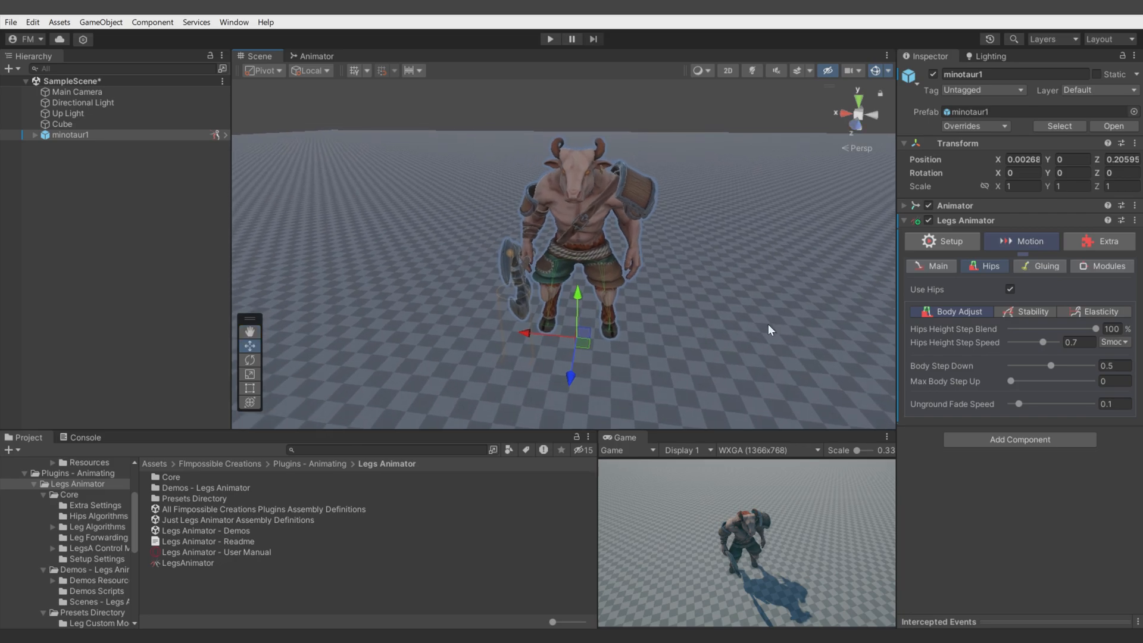
Step: Open the Hips stability settings and check the stability algorithm options, keeping Universal
{"action": "left_click", "coordinate": [1031, 310]}
{"action": "right_click_drag", "start_coordinate": [695, 347], "coordinate": [758, 327]}
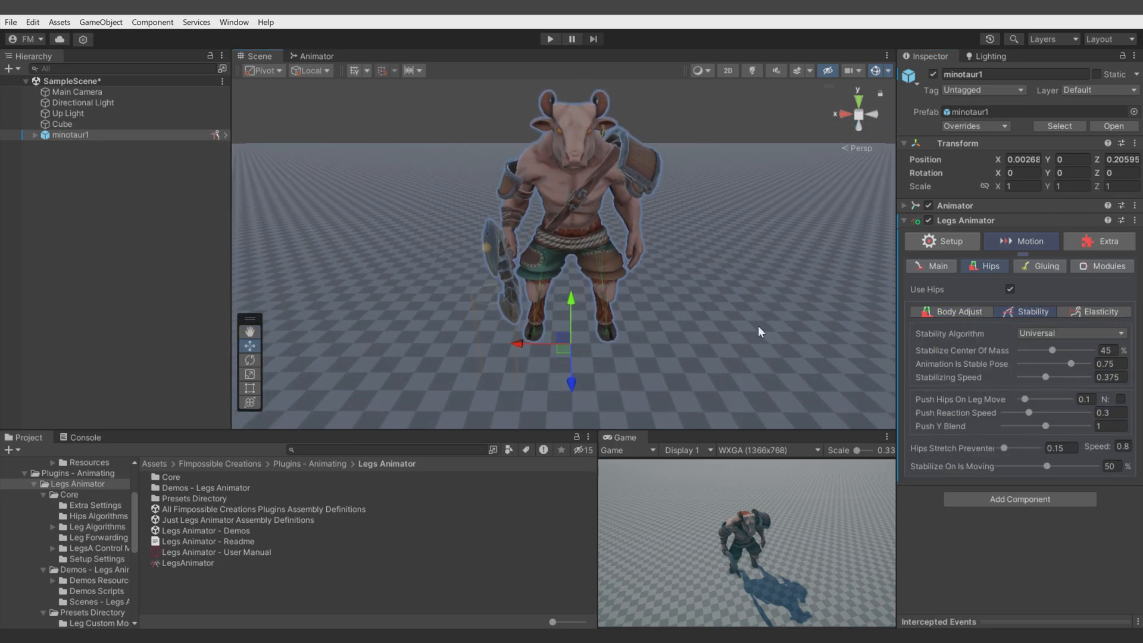
{"action": "left_click", "coordinate": [1039, 331]}
{"action": "left_click", "coordinate": [970, 347]}
{"action": "right_click_drag", "start_coordinate": [780, 307], "coordinate": [804, 322]}
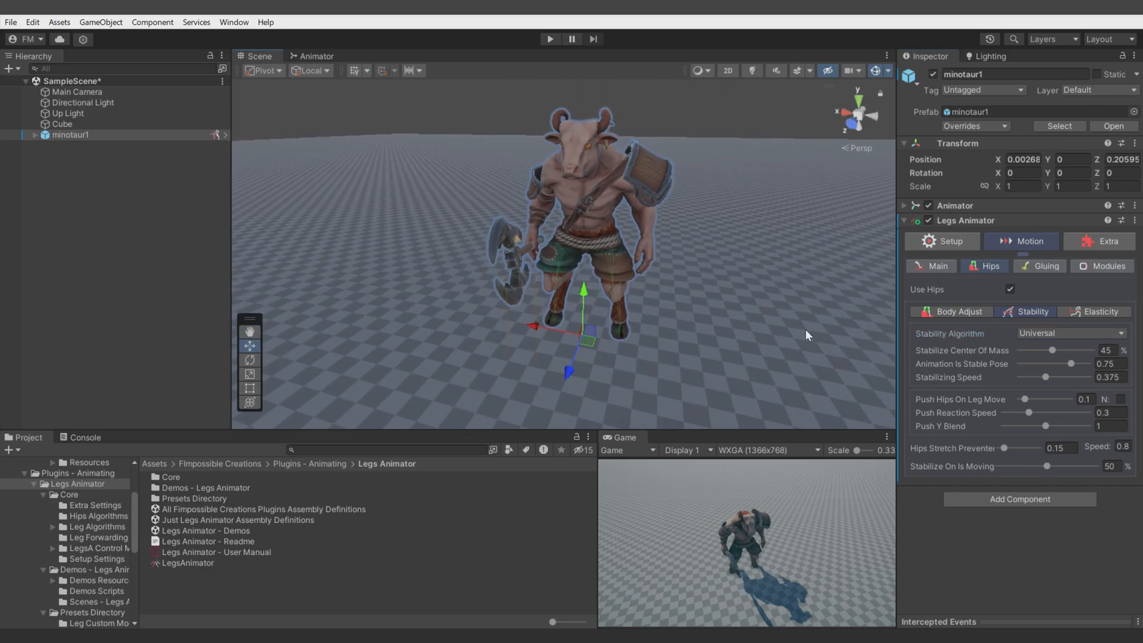
Step: Enter play mode and move minotaur1 sideways to X -0.329 to test its stability
{"action": "left_click", "coordinate": [552, 38]}
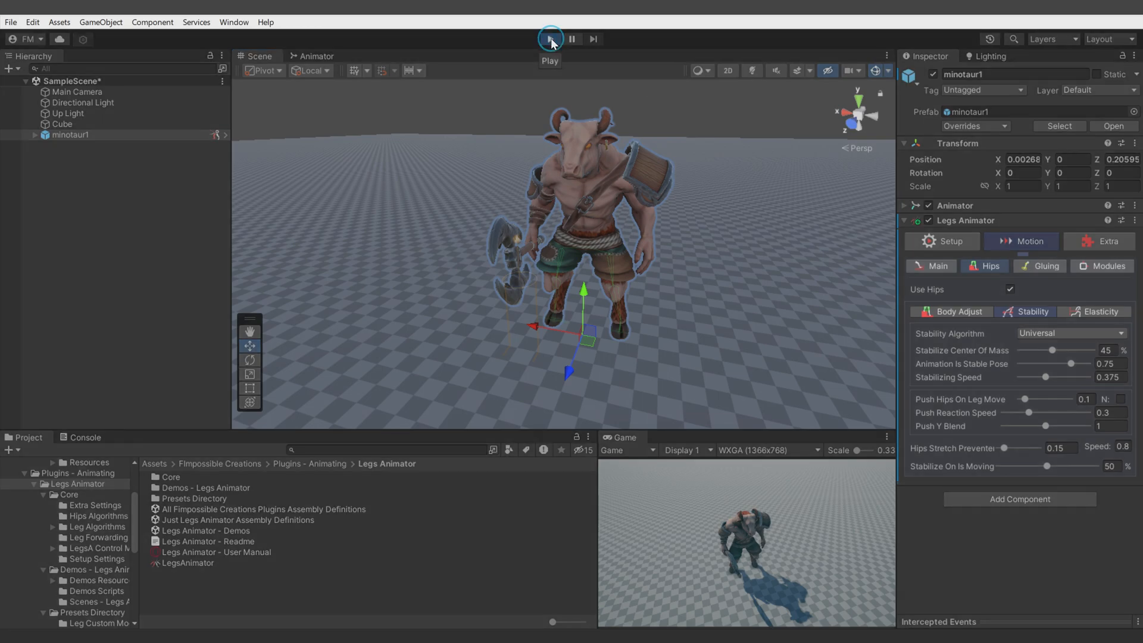
{"action": "left_click", "coordinate": [917, 348]}
{"action": "right_click_drag", "start_coordinate": [703, 334], "coordinate": [634, 330]}
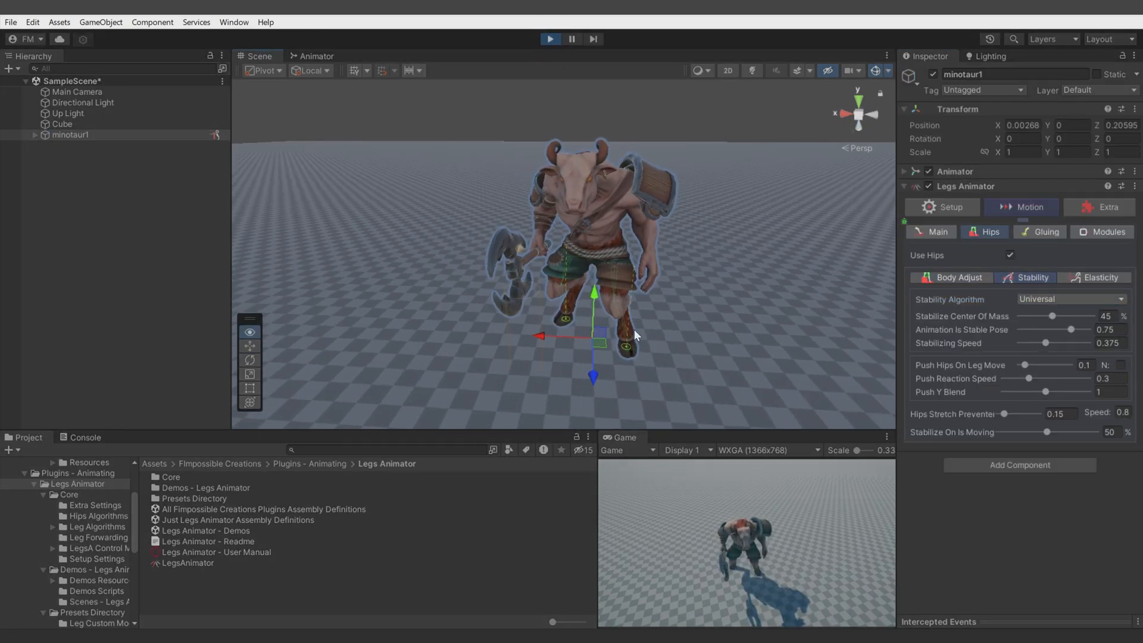
{"action": "left_click_drag", "start_coordinate": [539, 337], "coordinate": [570, 340]}
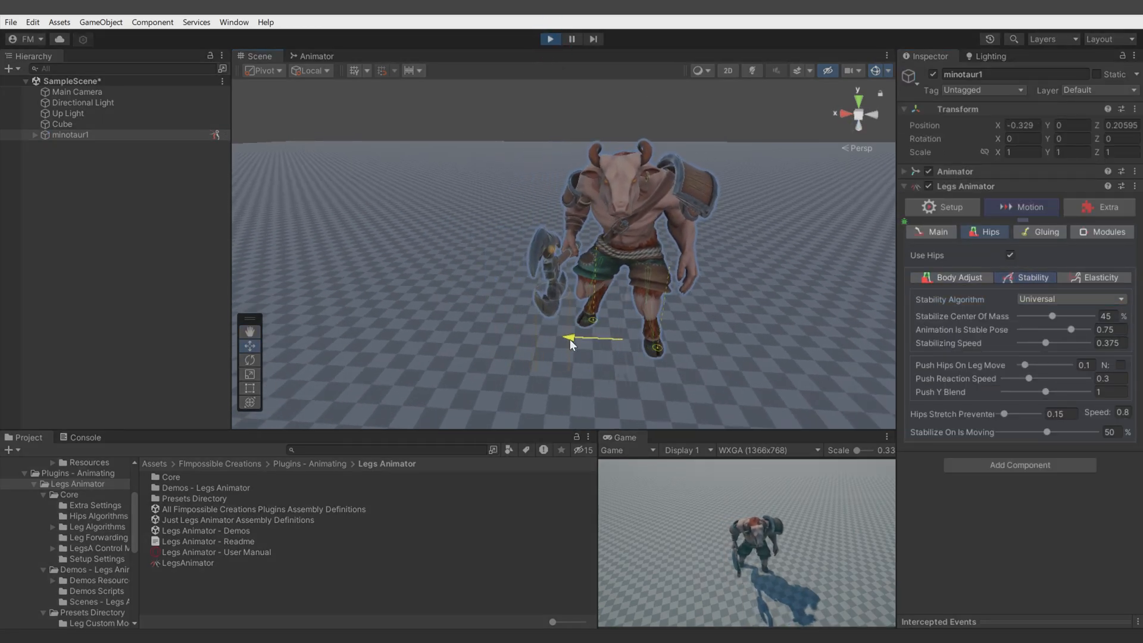
Step: Raise the Glue Range Threshold and move minotaur1 to X -0.62 with the Hips stability settings open
{"action": "left_click", "coordinate": [1039, 230]}
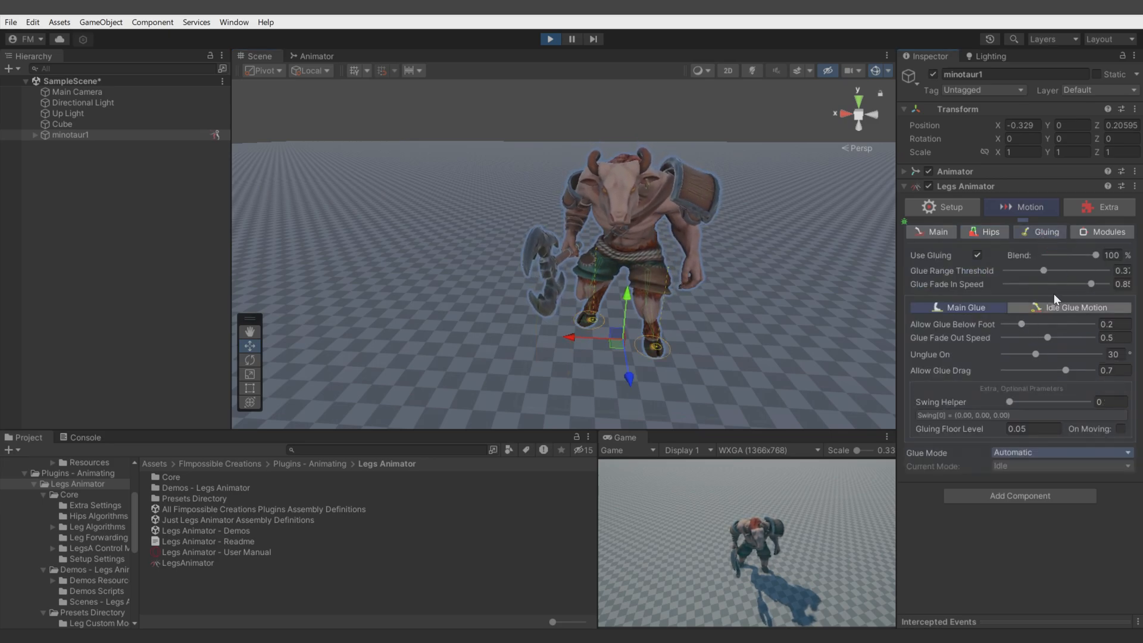
{"action": "left_click_drag", "start_coordinate": [1045, 270], "coordinate": [1105, 287]}
{"action": "left_click", "coordinate": [985, 231]}
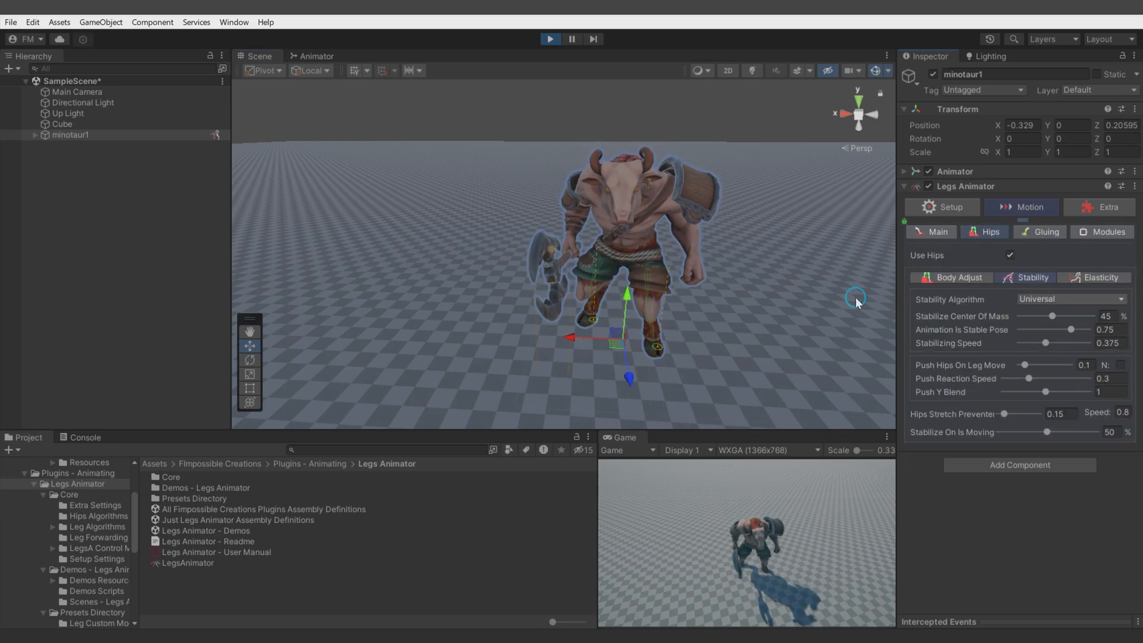
{"action": "left_click_drag", "start_coordinate": [576, 343], "coordinate": [600, 347]}
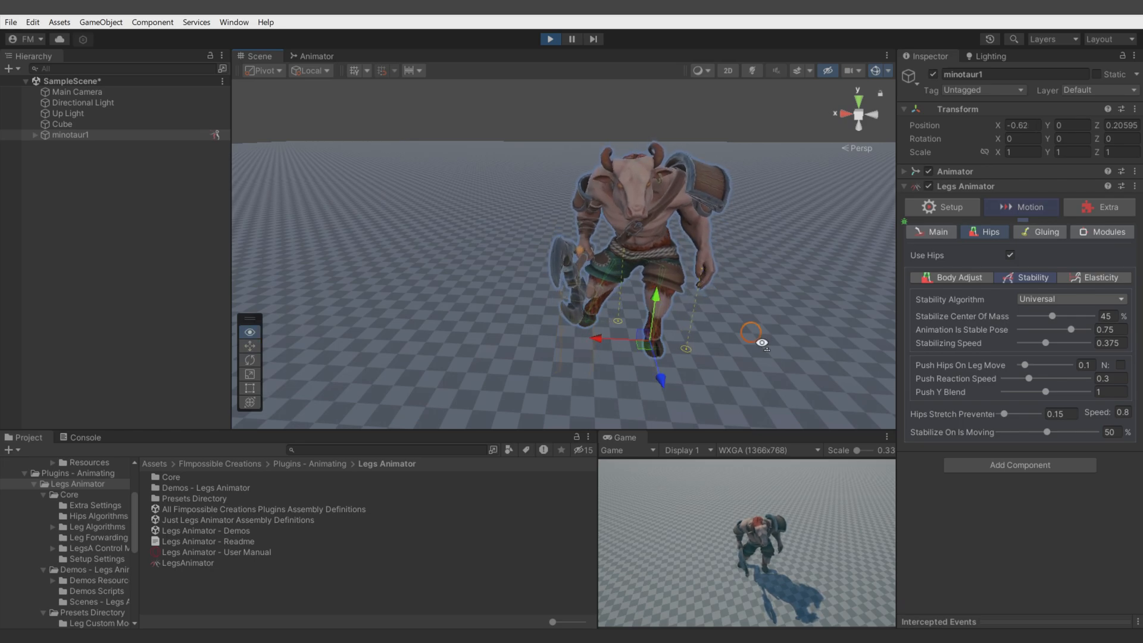
{"action": "left_click_drag", "start_coordinate": [760, 341], "coordinate": [765, 319], "text": "alt"}
Step: Compare Stabilize Center Of Mass at its minimum and at 100 %, moving minotaur1 to X -0.64 in between
{"action": "left_click_drag", "start_coordinate": [1053, 317], "coordinate": [1012, 315]}
{"action": "mouse_move", "coordinate": [590, 320]}
{"action": "left_mouse_down"}
{"action": "mouse_move", "coordinate": [644, 328]}
{"action": "mouse_move", "coordinate": [540, 337]}
{"action": "mouse_move", "coordinate": [614, 341]}
{"action": "mouse_move", "coordinate": [556, 340]}
{"action": "mouse_move", "coordinate": [584, 340]}
{"action": "left_mouse_up"}
{"action": "left_click_drag", "start_coordinate": [1024, 316], "coordinate": [1092, 316]}
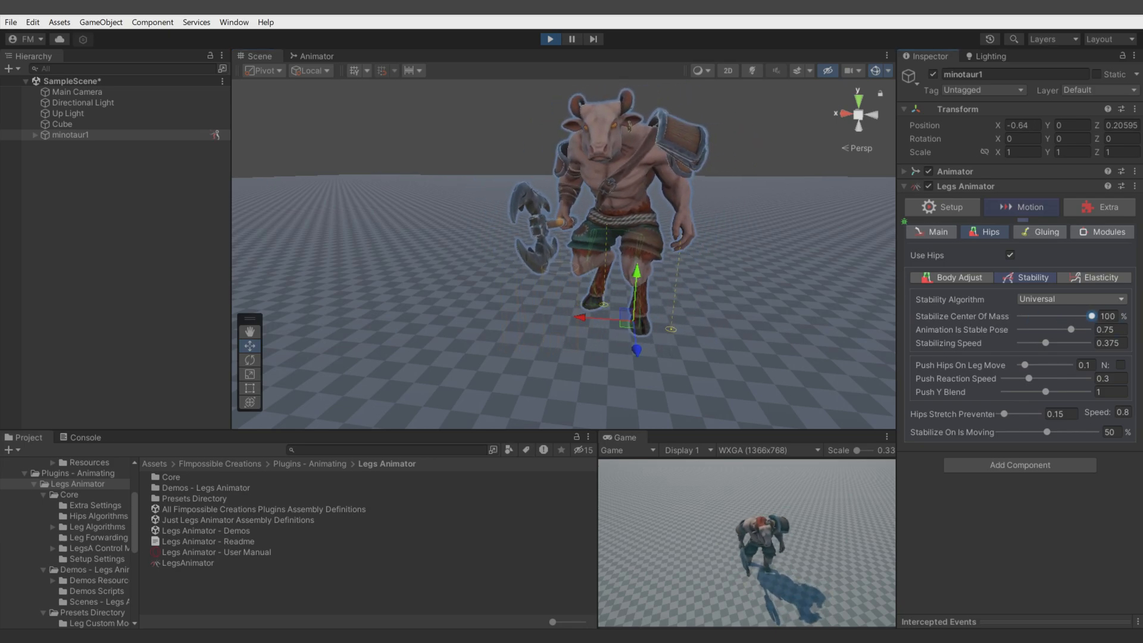
Step: Move minotaur1 sideways to X 0.152 to test the full center of mass stabilization, keeping it selected
{"action": "left_click", "coordinate": [593, 313]}
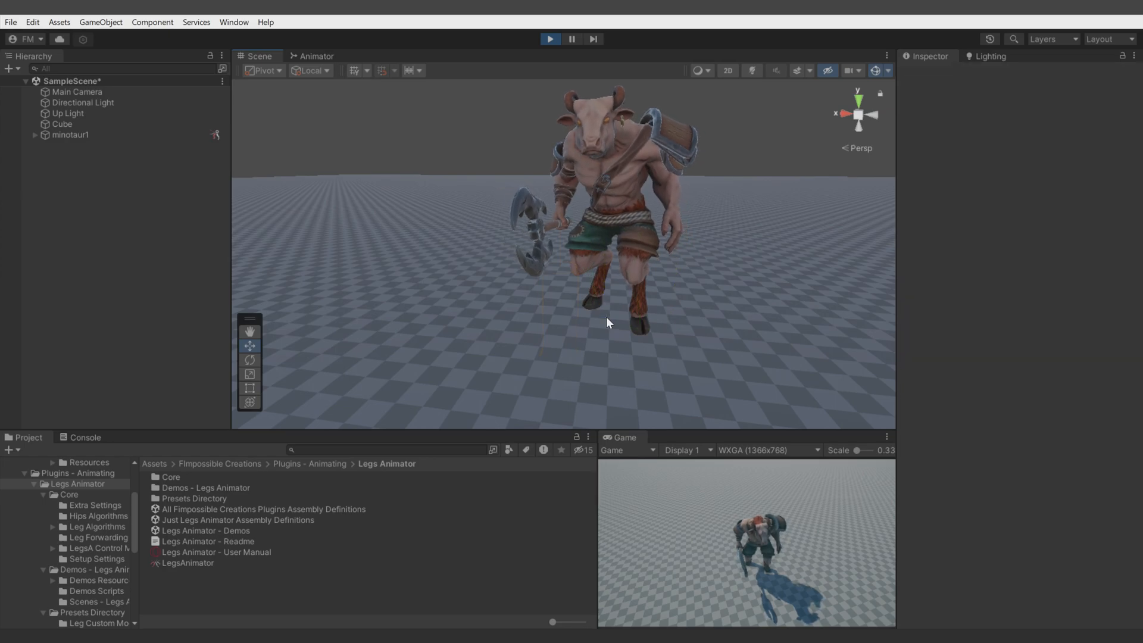
{"action": "key", "text": "ctrl+z"}
{"action": "left_click_drag", "start_coordinate": [578, 318], "coordinate": [497, 322]}
{"action": "left_click_drag", "start_coordinate": [707, 344], "coordinate": [712, 331], "text": "alt"}
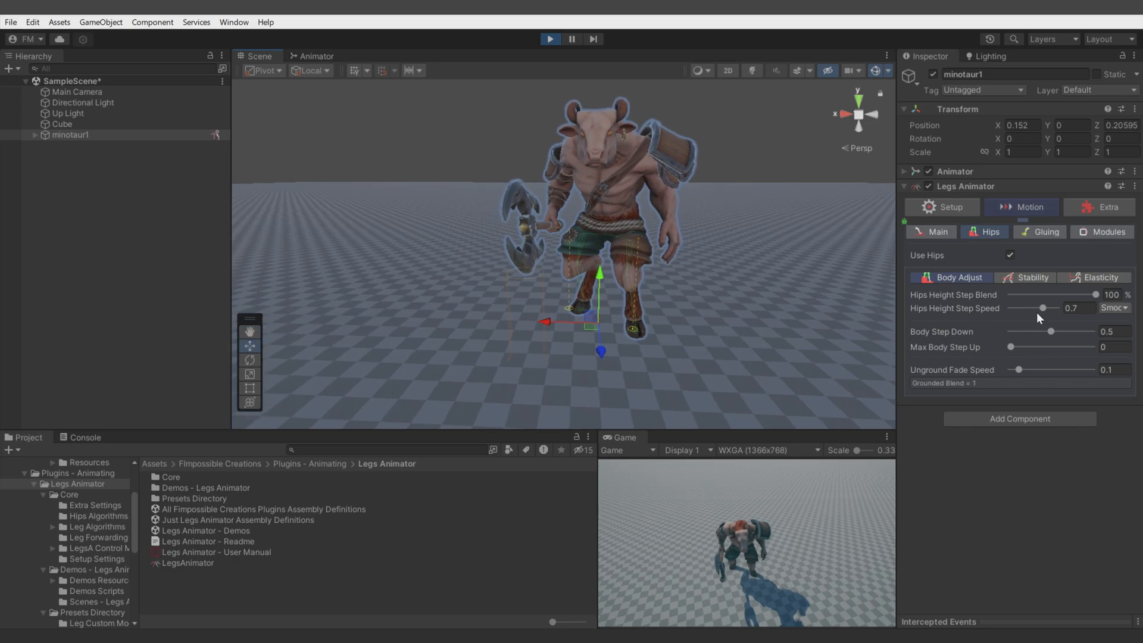
Step: Vary Animation Is Stable Pose in the Hips stability settings and leave it at 1
{"action": "left_click", "coordinate": [1030, 276]}
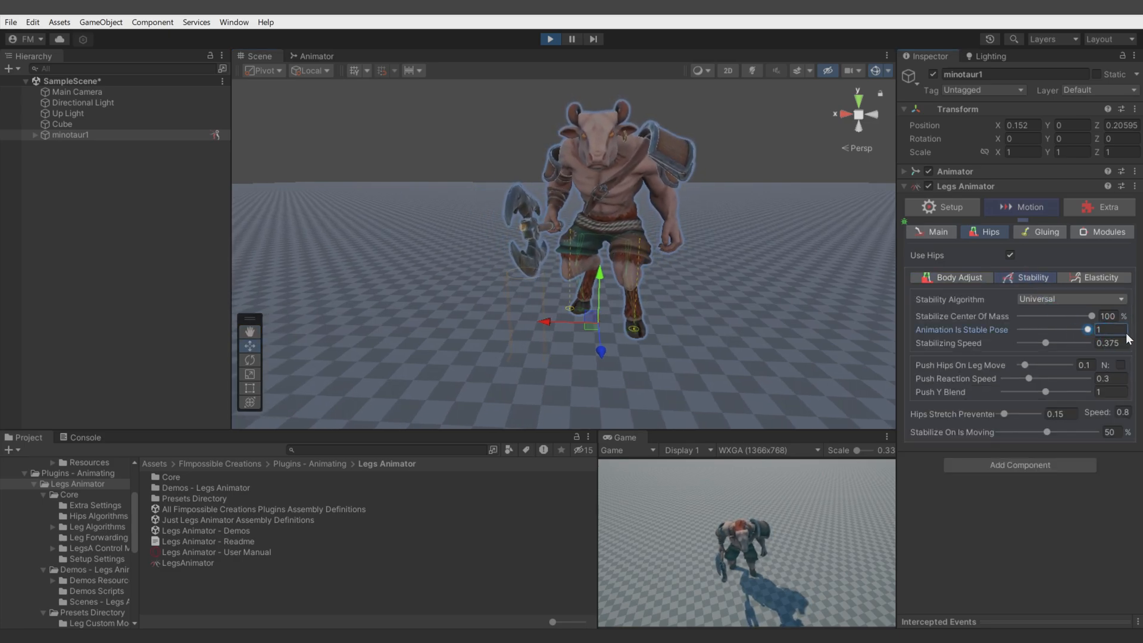
{"action": "left_click_drag", "start_coordinate": [982, 330], "coordinate": [1128, 332]}
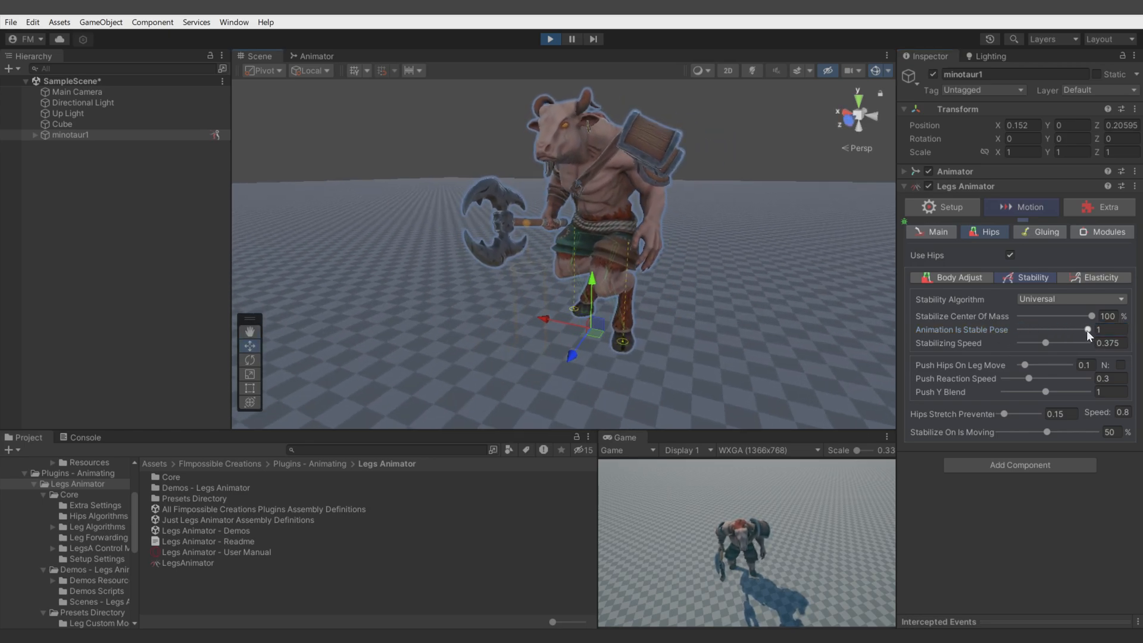
{"action": "left_click_drag", "start_coordinate": [1087, 330], "coordinate": [837, 340]}
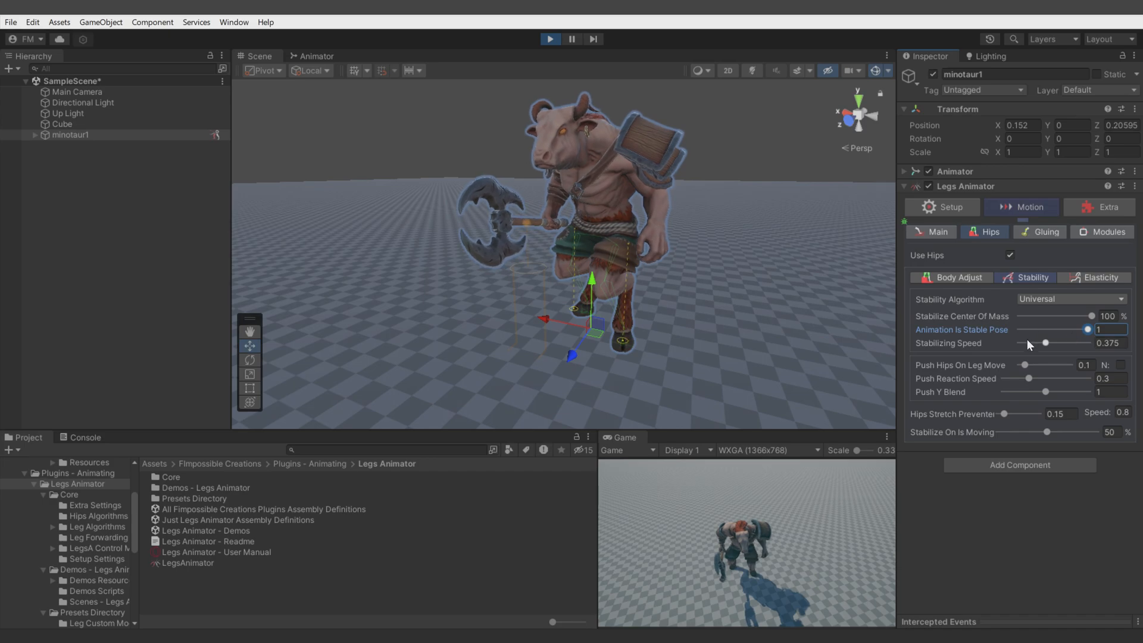
Step: Set Stabilizing Speed to 1 and move minotaur1 to X 0.388 to test the response
{"action": "left_click_drag", "start_coordinate": [731, 277], "coordinate": [794, 287], "text": "alt"}
{"action": "left_click_drag", "start_coordinate": [1049, 344], "coordinate": [1130, 358]}
{"action": "left_click_drag", "start_coordinate": [555, 319], "coordinate": [501, 321]}
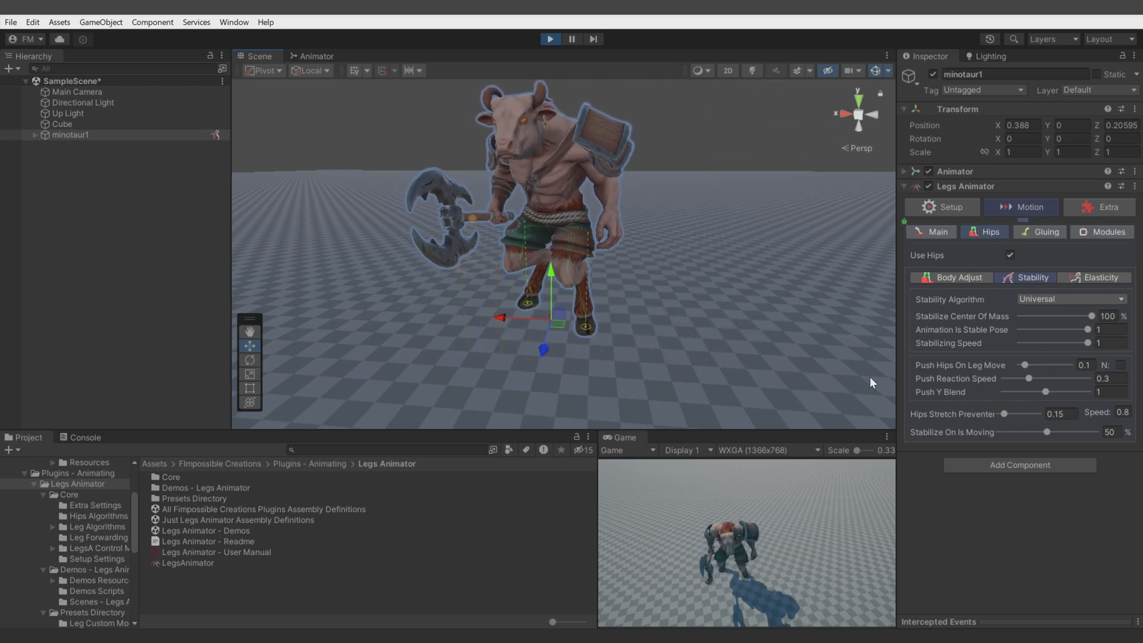
Step: Lower Stabilizing Speed to 0.376 and move minotaur1 to X 0.524 for comparison
{"action": "left_click", "coordinate": [1046, 343]}
{"action": "right_click_drag", "start_coordinate": [555, 272], "coordinate": [563, 273]}
{"action": "key", "text": "a"}
{"action": "mouse_move", "coordinate": [561, 319]}
{"action": "left_mouse_down"}
{"action": "mouse_move", "coordinate": [619, 326]}
{"action": "mouse_move", "coordinate": [551, 315]}
{"action": "left_mouse_up"}
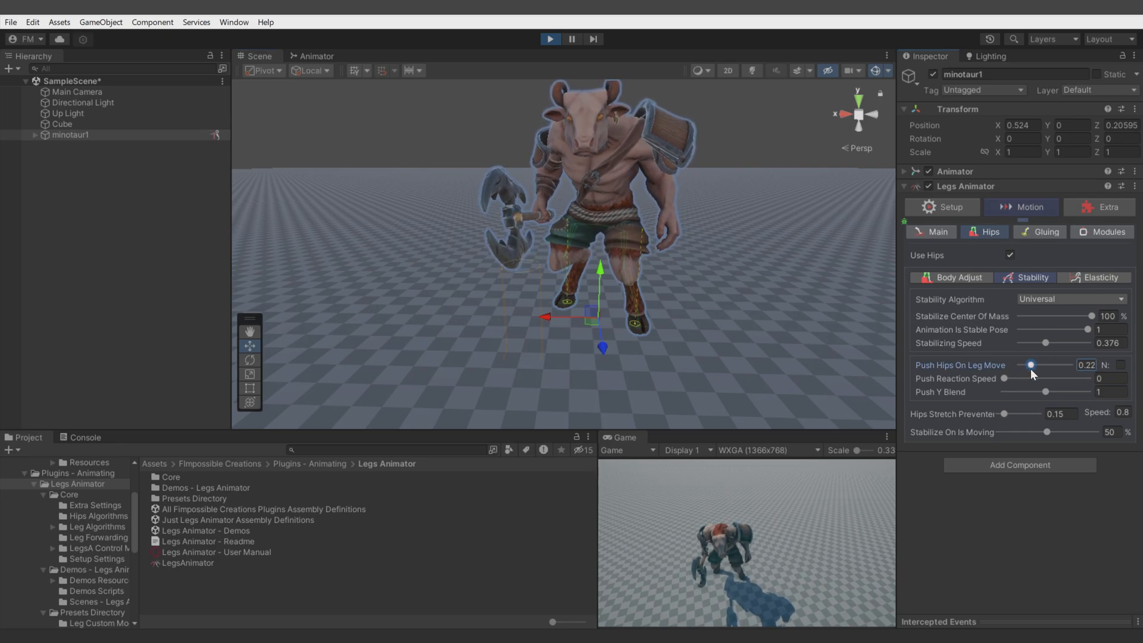
Step: Set Push Reaction Speed to 0.3 and Push Hips On Leg Move to 1, and move minotaur1 to X -0.072
{"action": "left_click_drag", "start_coordinate": [1034, 388], "coordinate": [1048, 383]}
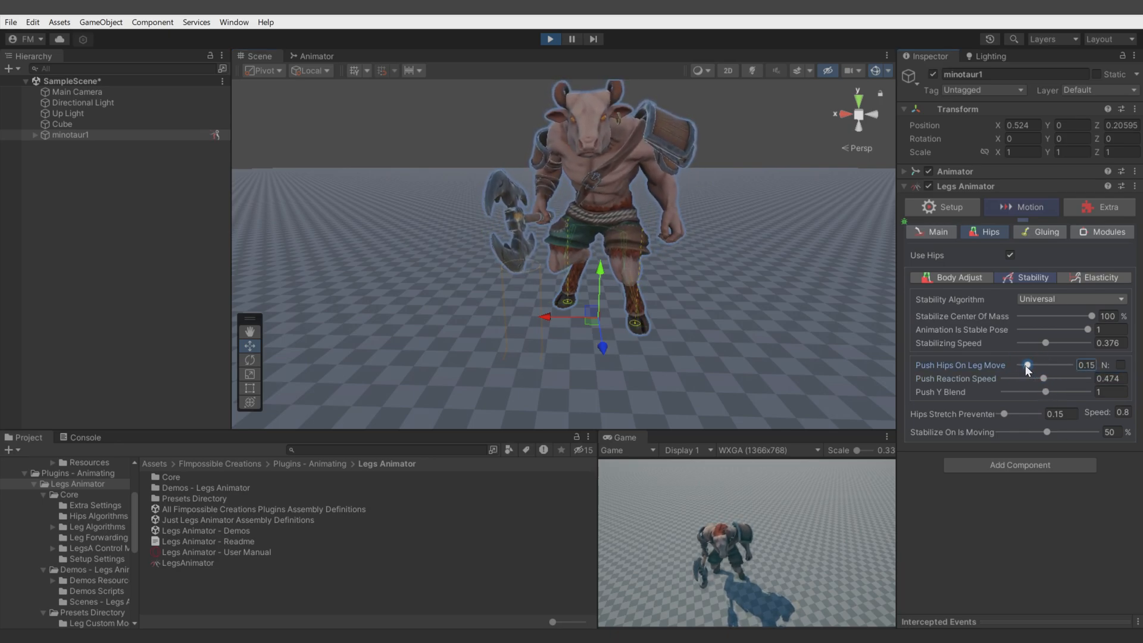
{"action": "left_click_drag", "start_coordinate": [1043, 378], "coordinate": [1032, 380]}
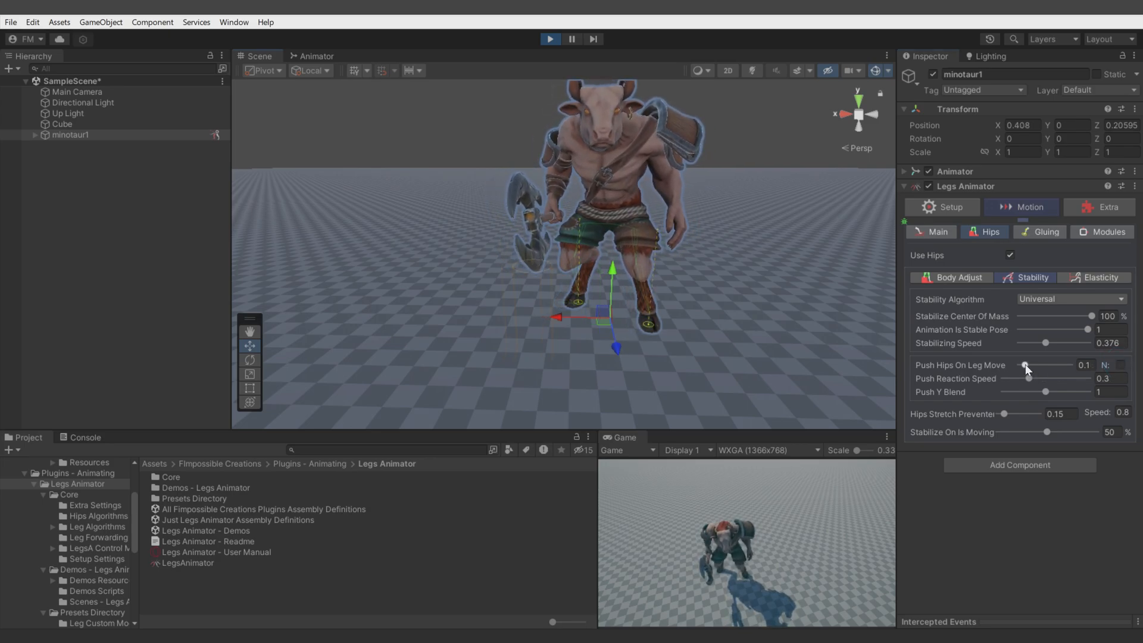
{"action": "left_click_drag", "start_coordinate": [564, 318], "coordinate": [612, 320]}
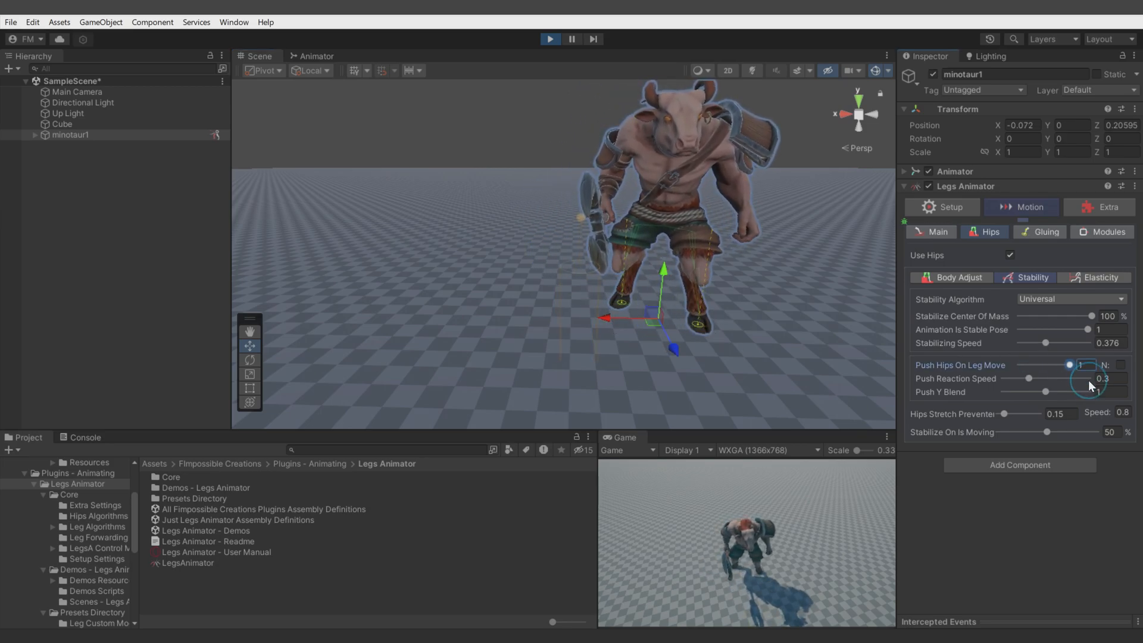
Step: Move minotaur1 side to side while comparing Push Hips On Leg Move at 1, at its minimum and at 0.68
{"action": "left_click_drag", "start_coordinate": [614, 319], "coordinate": [565, 323]}
{"action": "left_click_drag", "start_coordinate": [565, 323], "coordinate": [613, 324]}
{"action": "left_click_drag", "start_coordinate": [1070, 365], "coordinate": [879, 363]}
{"action": "left_click_drag", "start_coordinate": [633, 313], "coordinate": [565, 319]}
{"action": "left_click_drag", "start_coordinate": [1022, 365], "coordinate": [1053, 365]}
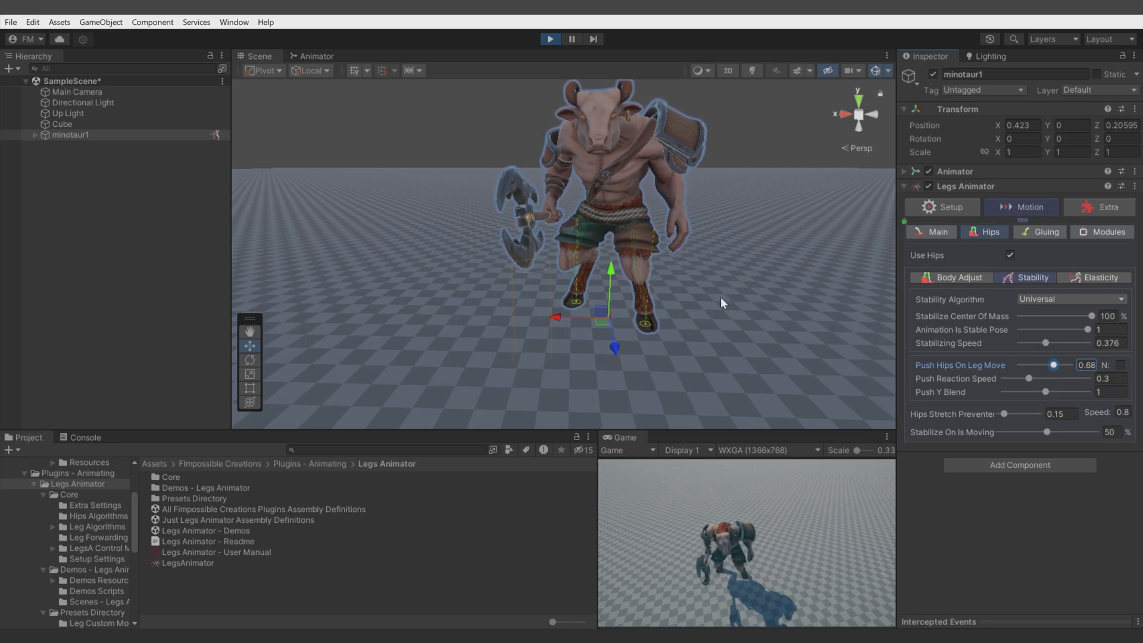
{"action": "left_click_drag", "start_coordinate": [553, 318], "coordinate": [601, 318]}
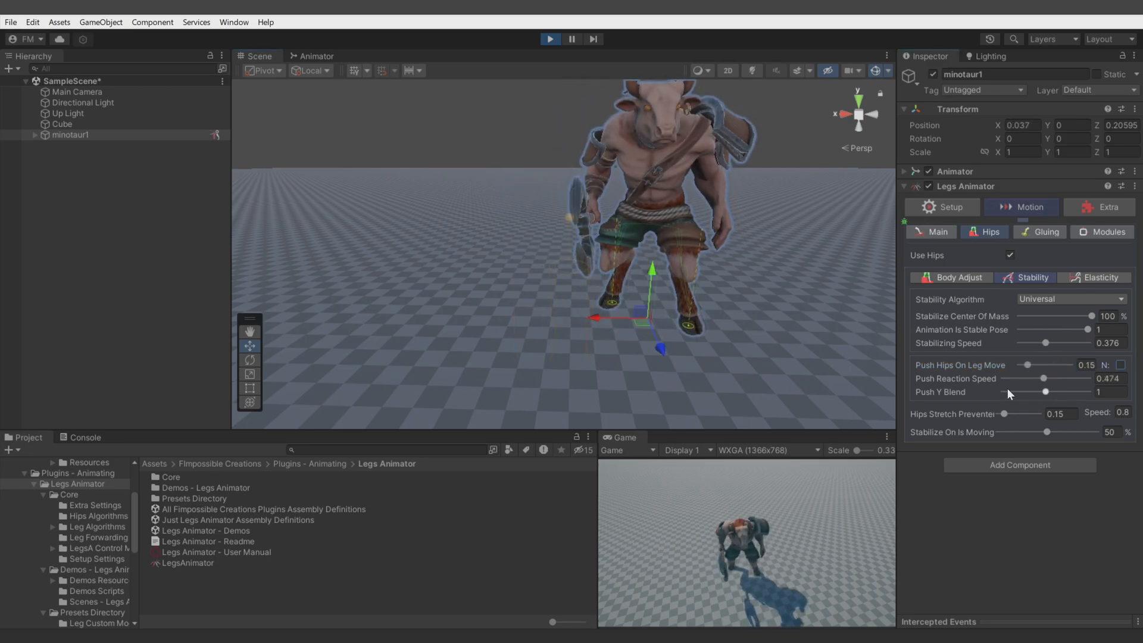
Step: Raise Push Y Blend and lower Push Hips On Leg Move to 0.15, moving minotaur1 back and forth to compare
{"action": "left_click_drag", "start_coordinate": [1046, 392], "coordinate": [1108, 394]}
{"action": "left_click_drag", "start_coordinate": [594, 318], "coordinate": [543, 324]}
{"action": "left_click_drag", "start_coordinate": [1070, 365], "coordinate": [1028, 369]}
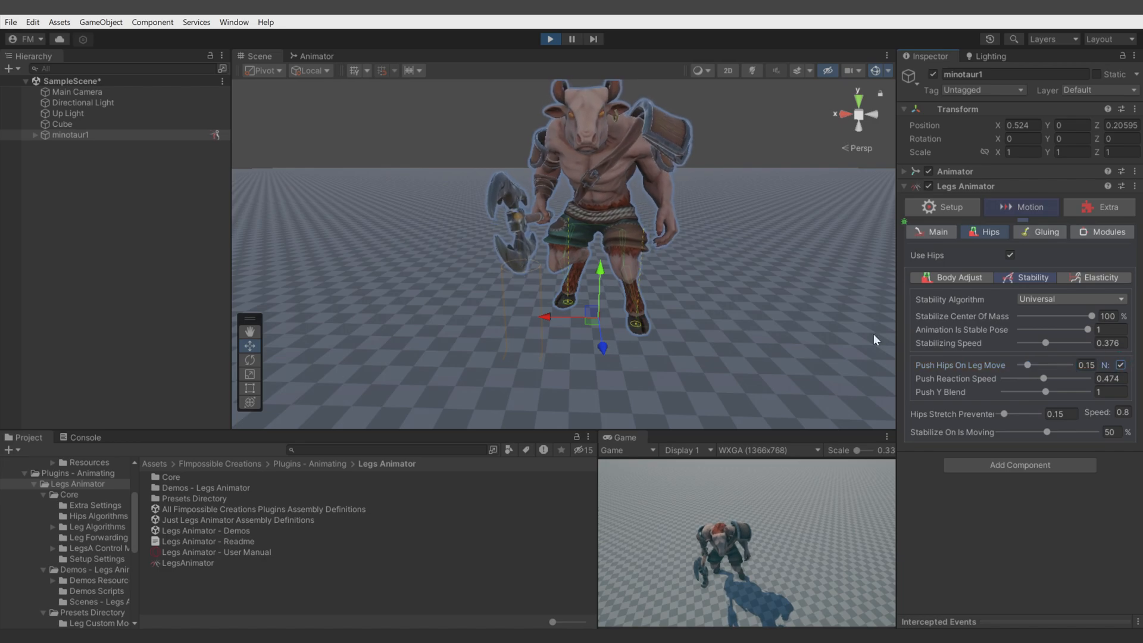
{"action": "left_click_drag", "start_coordinate": [559, 318], "coordinate": [609, 320]}
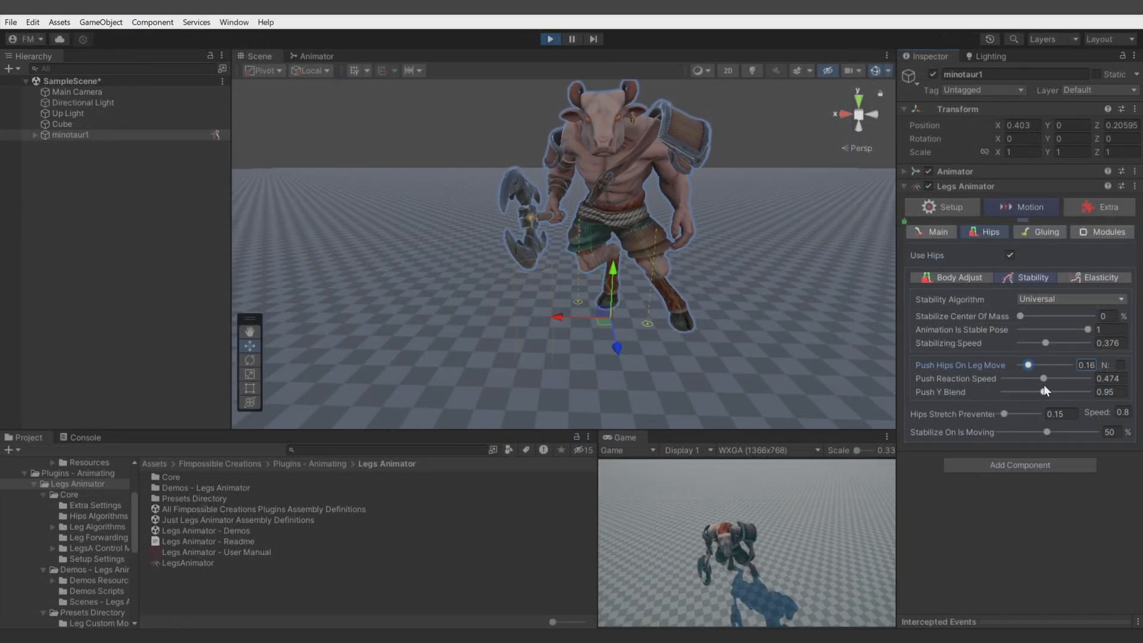
Step: Set Hips Stretch Preventer to 1 and move minotaur1 to X 0.076 to test it
{"action": "left_click_drag", "start_coordinate": [1004, 414], "coordinate": [1084, 408]}
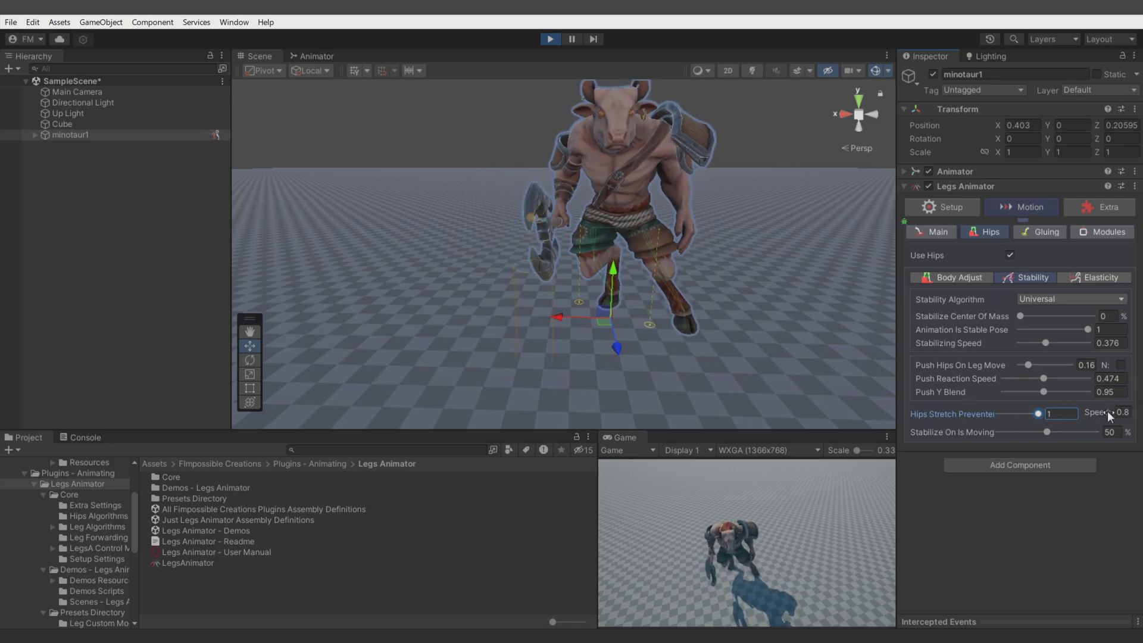
{"action": "left_click_drag", "start_coordinate": [566, 319], "coordinate": [598, 327]}
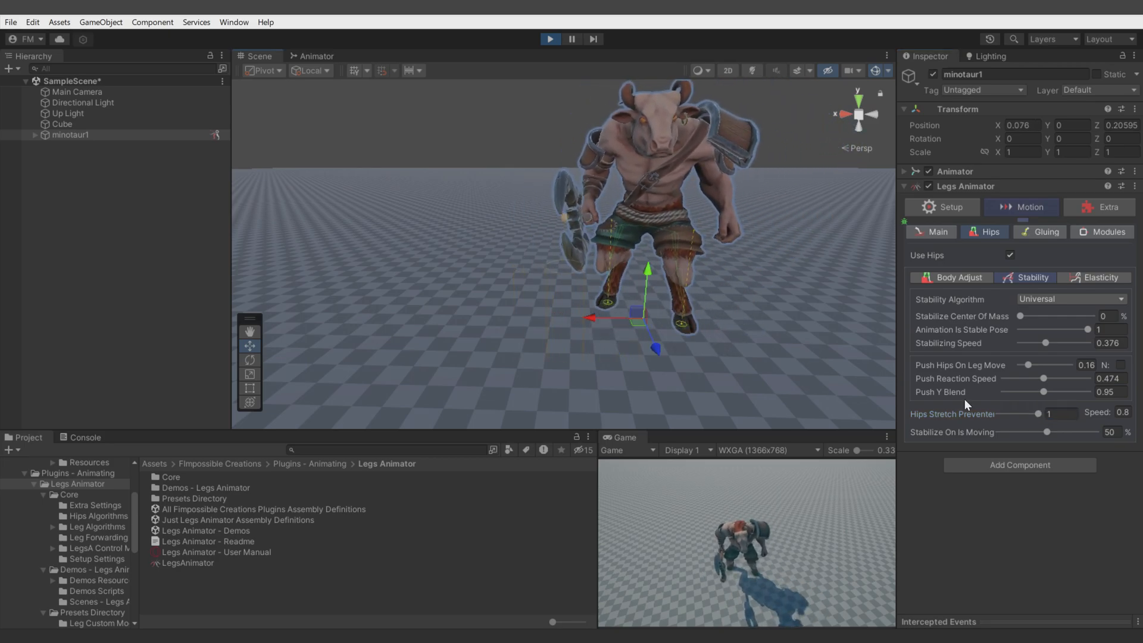
Step: Set Hips Stretch Preventer to 0.65 with a lower Speed, and set Stabilize On Is Moving to about 51 %
{"action": "left_click", "coordinate": [1024, 413]}
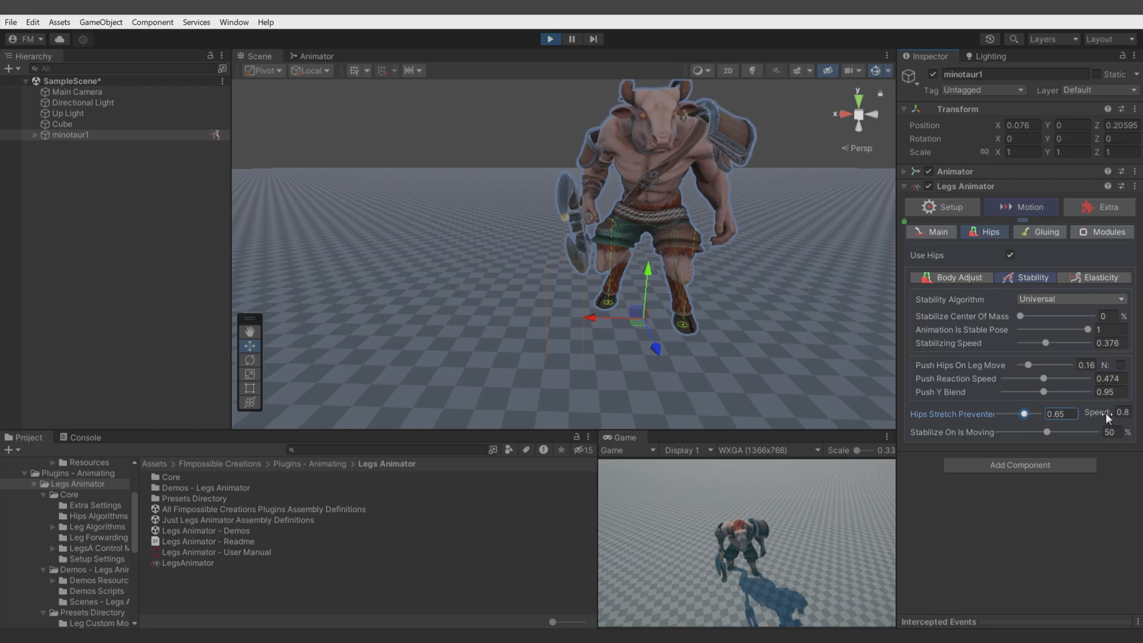
{"action": "left_click_drag", "start_coordinate": [1087, 413], "coordinate": [1009, 457]}
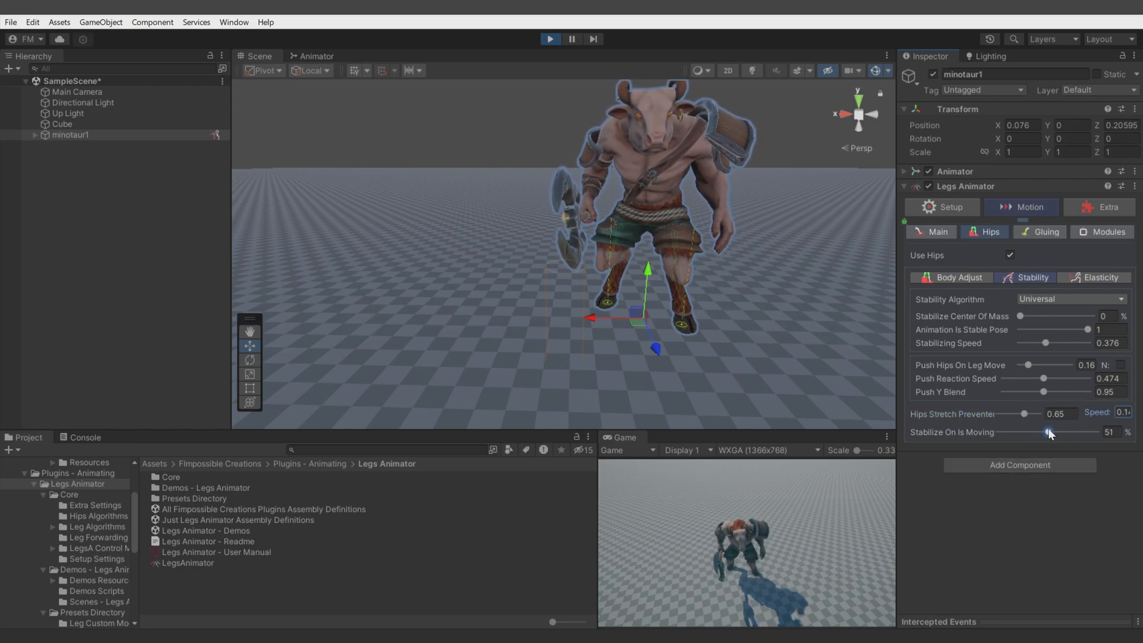
{"action": "mouse_move", "coordinate": [1048, 431]}
{"action": "left_mouse_down"}
{"action": "mouse_move", "coordinate": [977, 431]}
{"action": "mouse_move", "coordinate": [1050, 434]}
{"action": "left_mouse_up"}
{"action": "right_click_drag", "start_coordinate": [804, 357], "coordinate": [791, 352]}
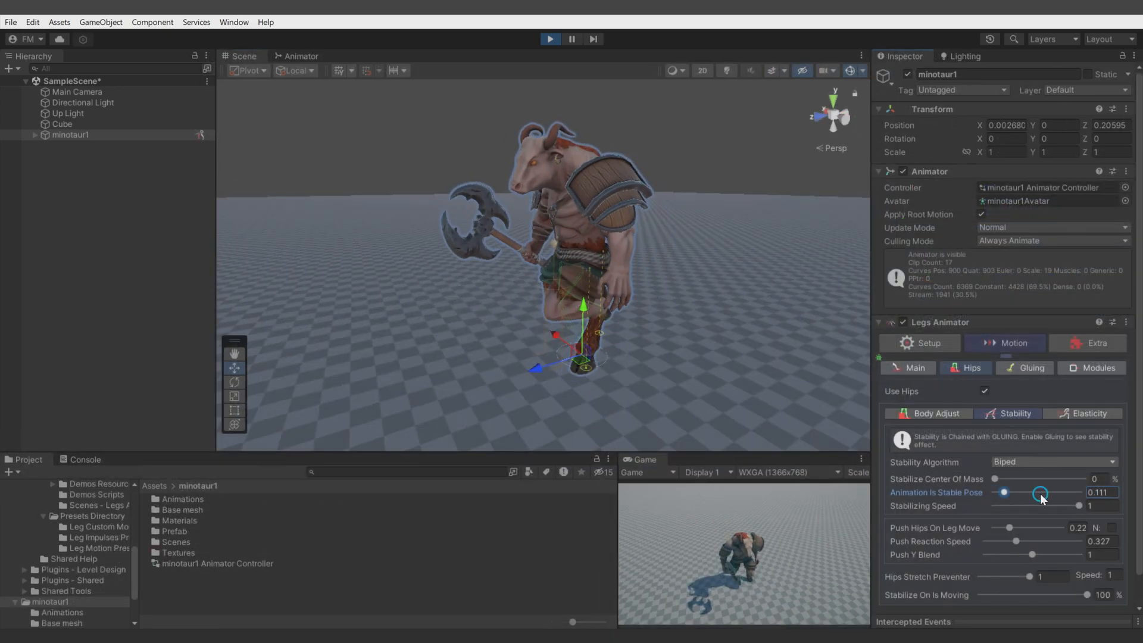
Step: Set Stabilize Center Of Mass to 100 % with the Biped algorithm and compare Animation Is Stable Pose at 0 and 1
{"action": "left_click_drag", "start_coordinate": [1042, 499], "coordinate": [938, 498]}
{"action": "left_click_drag", "start_coordinate": [1002, 481], "coordinate": [1142, 498]}
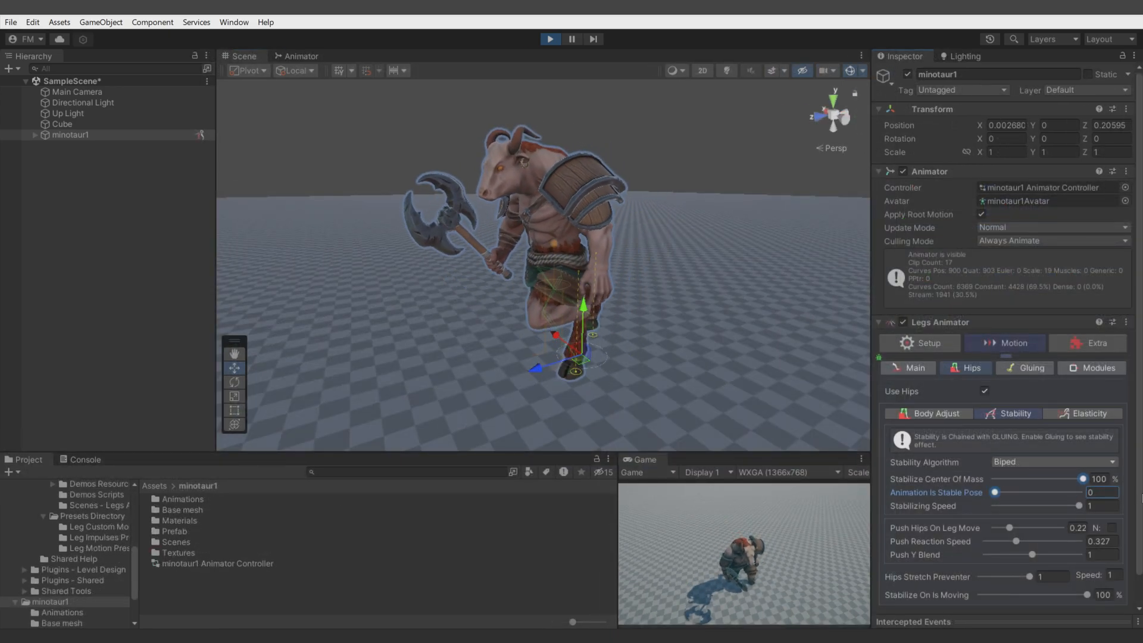
{"action": "left_click_drag", "start_coordinate": [1071, 495], "coordinate": [1088, 494]}
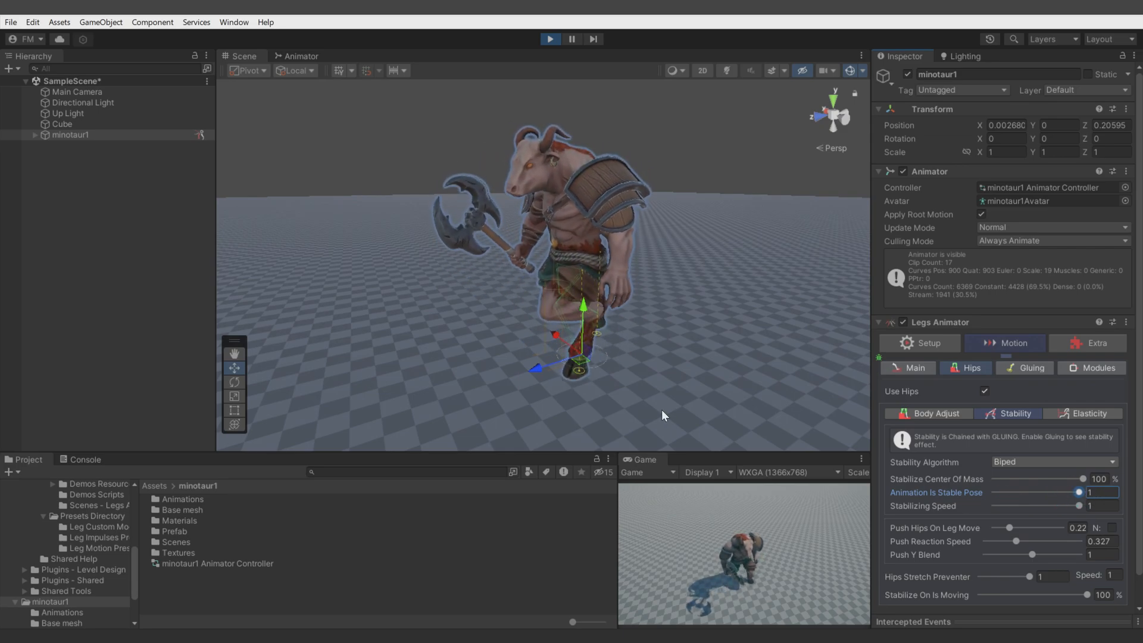
{"action": "mouse_move", "coordinate": [1015, 512]}
{"action": "left_mouse_down"}
{"action": "mouse_move", "coordinate": [1037, 514]}
{"action": "mouse_move", "coordinate": [1023, 508]}
{"action": "left_mouse_up"}
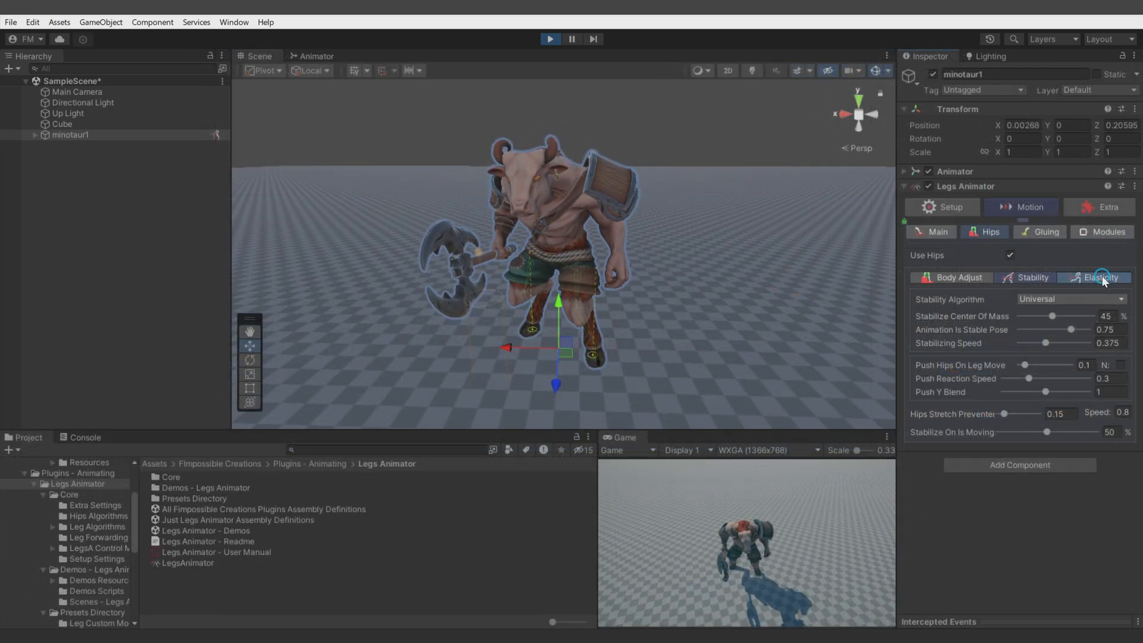
Step: Set Stabilize Center Of Mass to 100 % and Stabilizing Speed to 1, and move minotaur1 sideways to test them
{"action": "left_click", "coordinate": [1102, 276]}
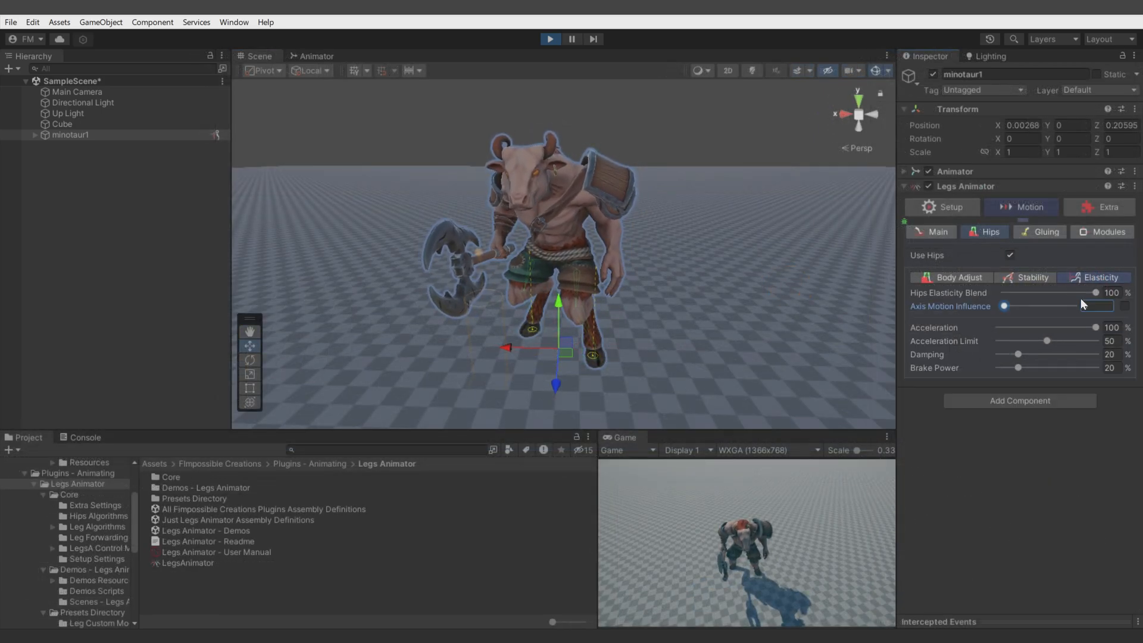
{"action": "left_click", "coordinate": [1028, 279]}
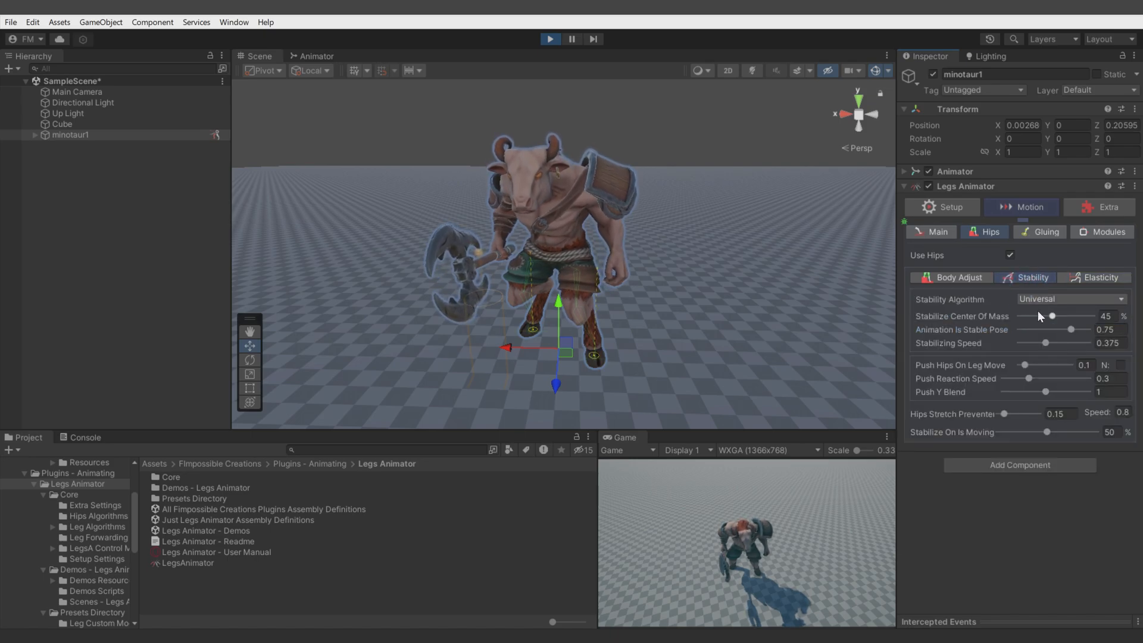
{"action": "left_click_drag", "start_coordinate": [564, 357], "coordinate": [625, 360]}
{"action": "left_click", "coordinate": [1072, 344]}
{"action": "mouse_move", "coordinate": [600, 358]}
{"action": "left_mouse_down"}
{"action": "mouse_move", "coordinate": [531, 353]}
{"action": "mouse_move", "coordinate": [607, 365]}
{"action": "mouse_move", "coordinate": [536, 369]}
{"action": "mouse_move", "coordinate": [616, 356]}
{"action": "left_mouse_up"}
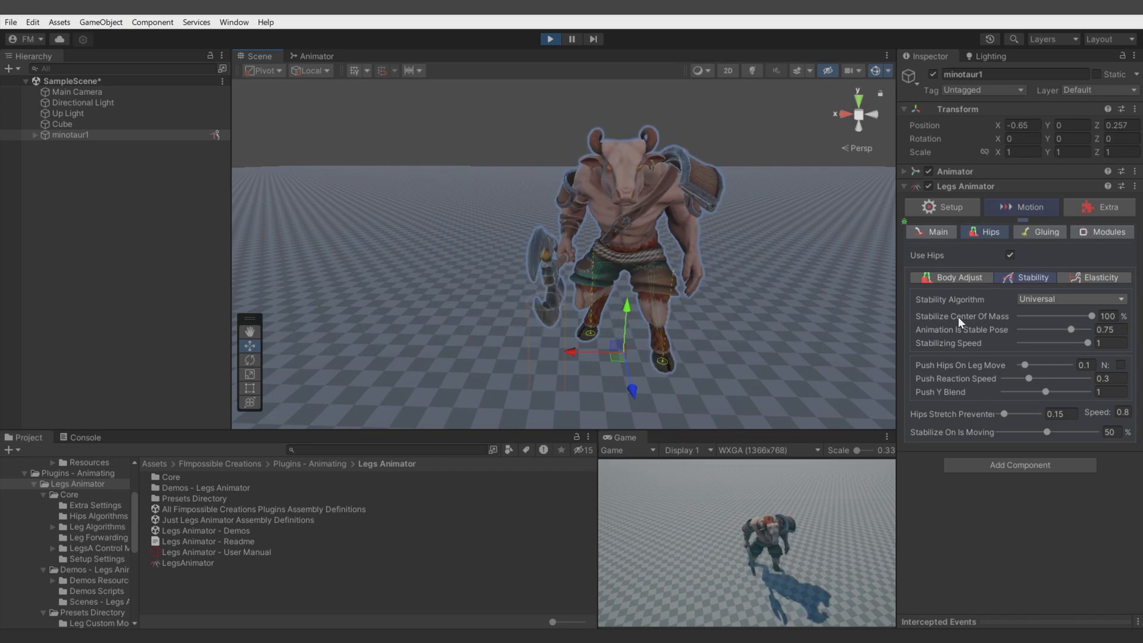
Step: Set hips elasticity Damping to 11 %, Acceleration Limit to 82 % and Brake Power to 33 %, moving minotaur1 to compare
{"action": "left_click", "coordinate": [1091, 278]}
{"action": "left_click", "coordinate": [1009, 355]}
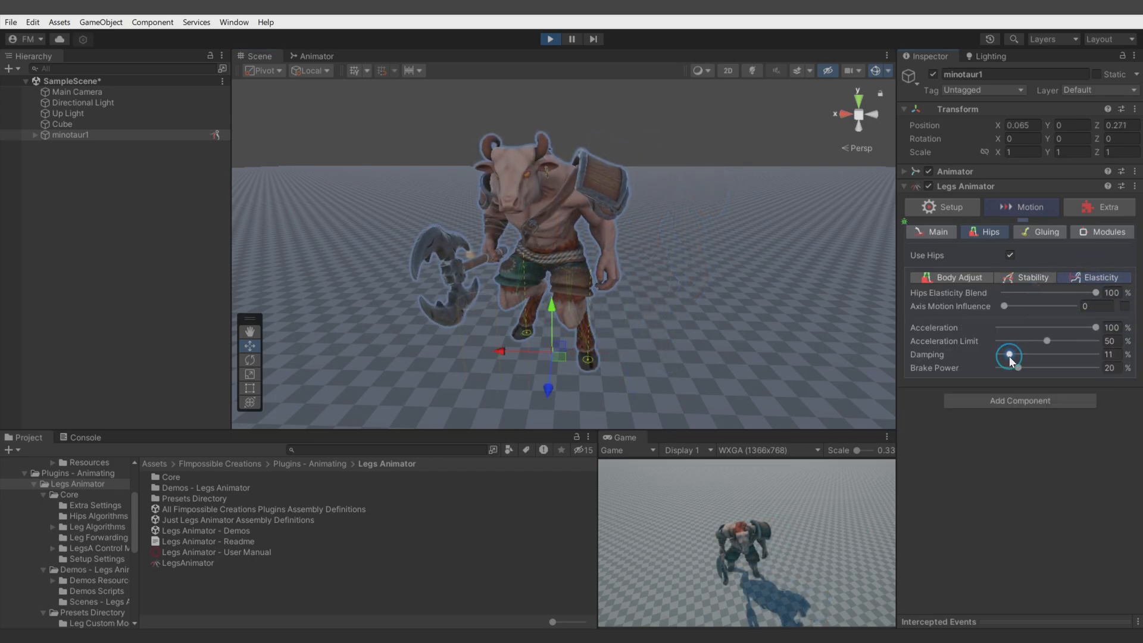
{"action": "mouse_move", "coordinate": [567, 363]}
{"action": "left_mouse_down"}
{"action": "mouse_move", "coordinate": [631, 359]}
{"action": "mouse_move", "coordinate": [571, 359]}
{"action": "left_mouse_up"}
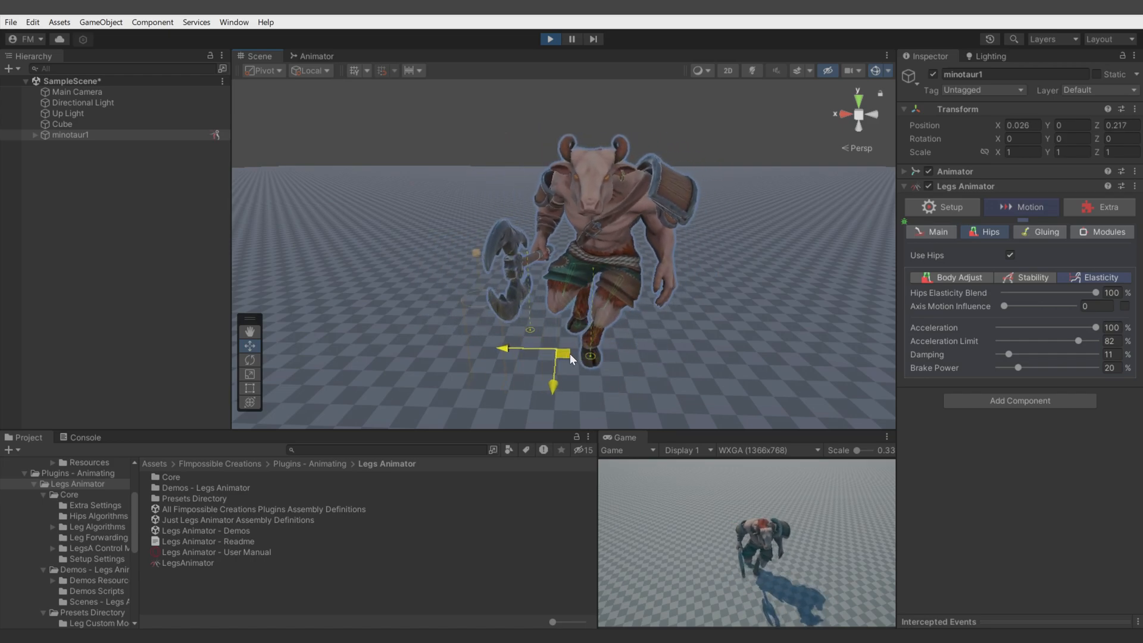
{"action": "left_click_drag", "start_coordinate": [1018, 368], "coordinate": [1051, 373]}
{"action": "left_click_drag", "start_coordinate": [578, 355], "coordinate": [616, 381]}
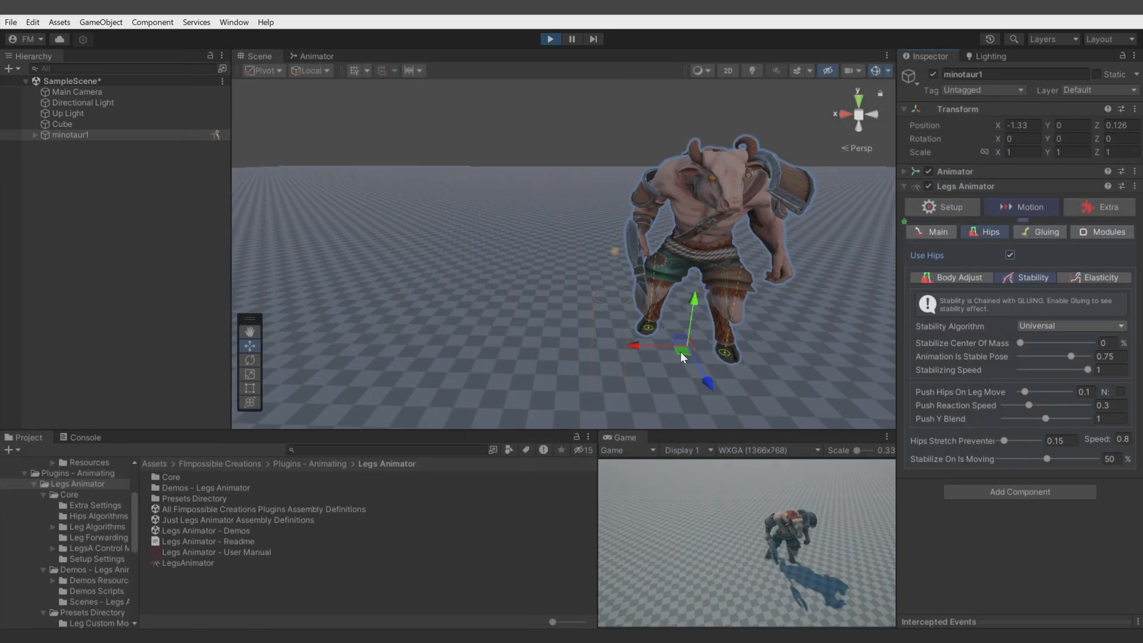
Step: Split the hips Axis Motion Influence per axis and set X and Z to 0 in both rows
{"action": "left_click_drag", "start_coordinate": [681, 352], "coordinate": [592, 299]}
{"action": "left_click", "coordinate": [1084, 276]}
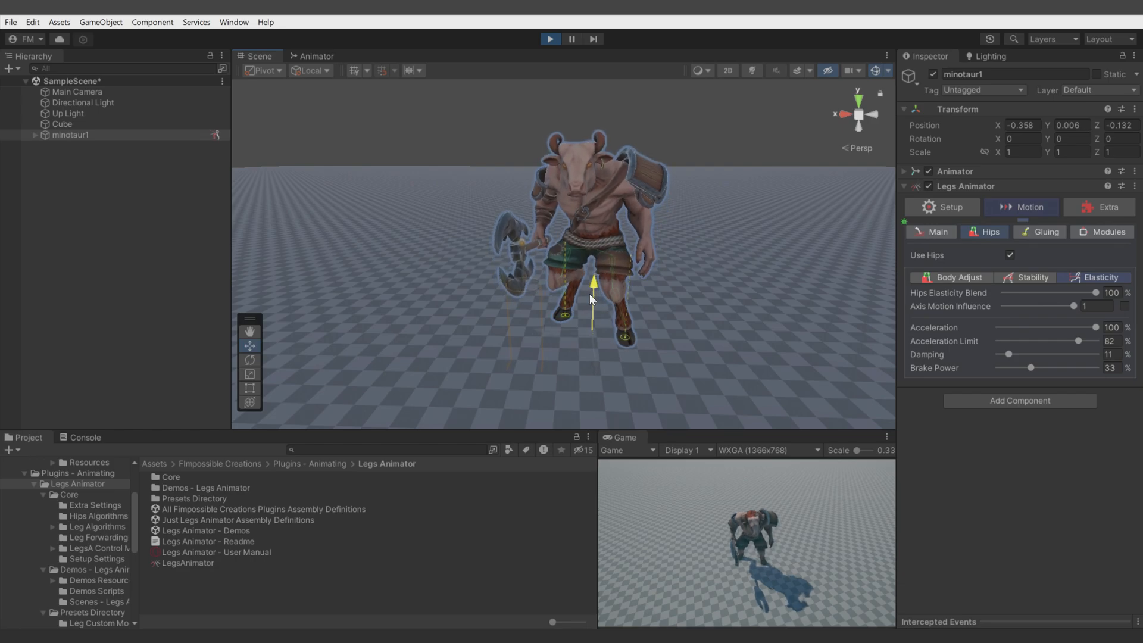
{"action": "left_click", "coordinate": [1124, 306]}
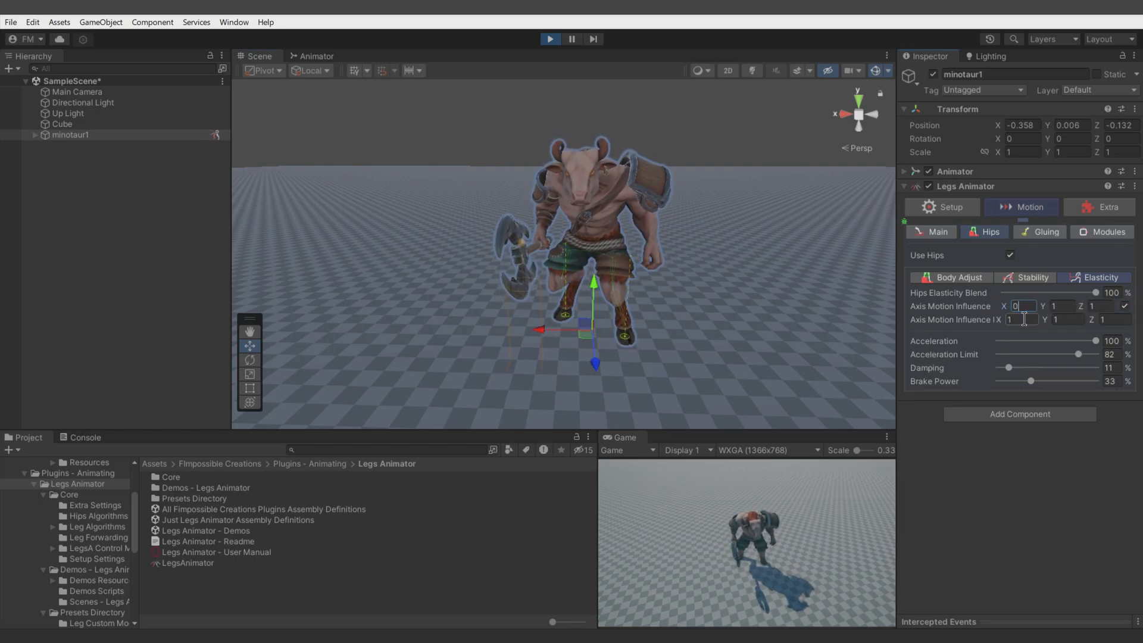
{"action": "left_click", "coordinate": [1117, 321]}
{"action": "type", "text": "0"}
Step: Raise minotaur1 to about Y 1.07 and lower it to Y 0.128, and turn off the per-axis motion influence
{"action": "left_click_drag", "start_coordinate": [585, 339], "coordinate": [538, 328]}
{"action": "left_click_drag", "start_coordinate": [547, 284], "coordinate": [557, 197]}
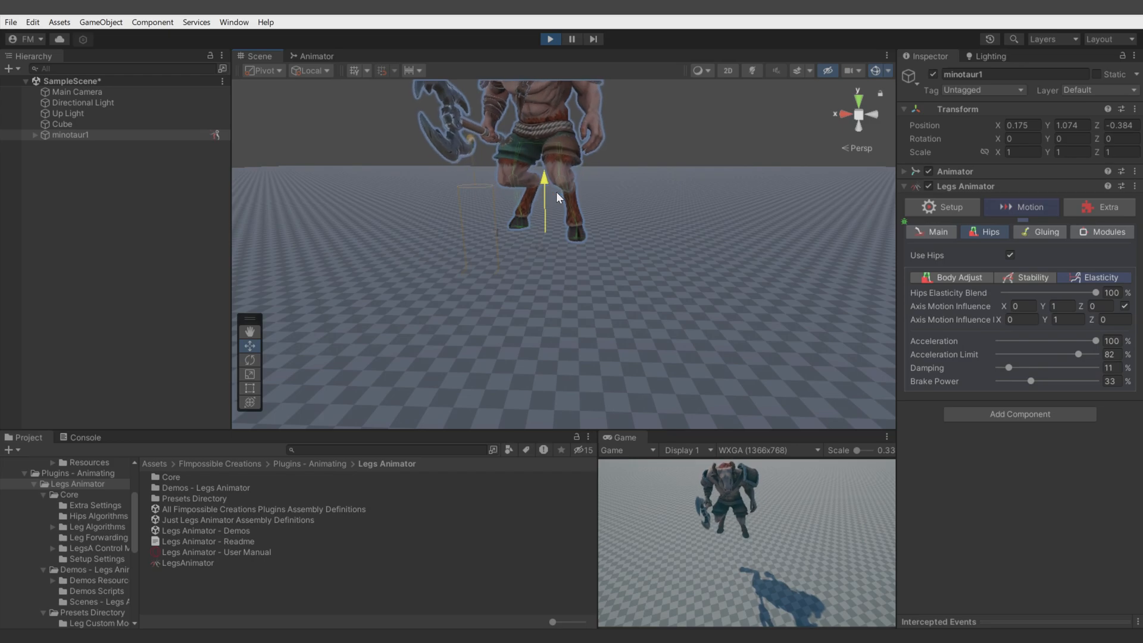
{"action": "left_click_drag", "start_coordinate": [557, 196], "coordinate": [558, 309]}
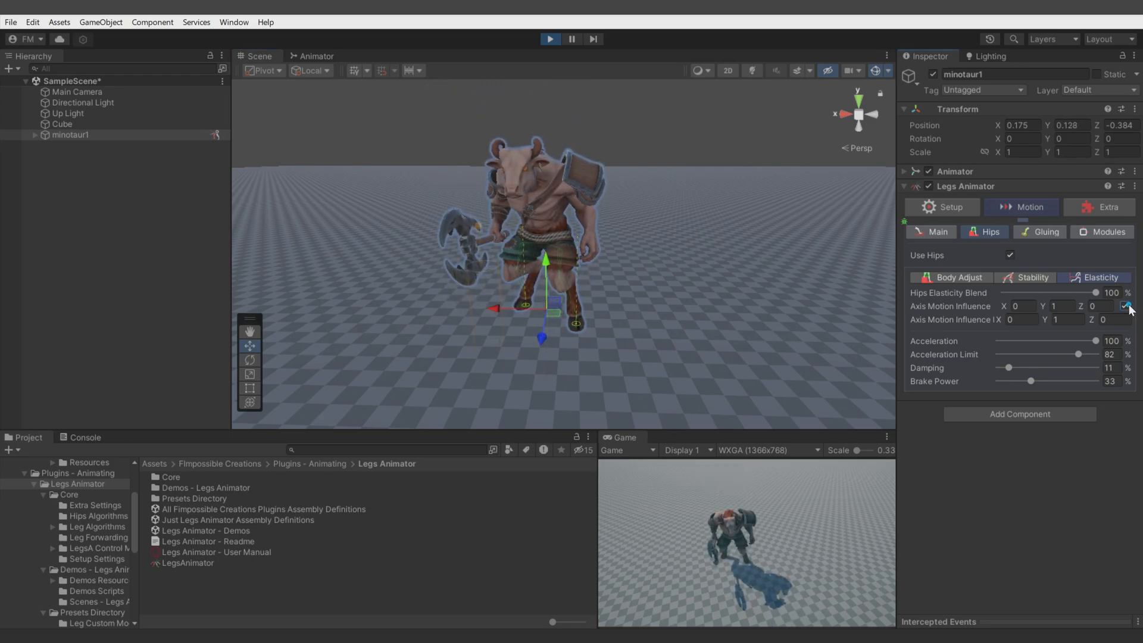
{"action": "left_click", "coordinate": [1126, 306]}
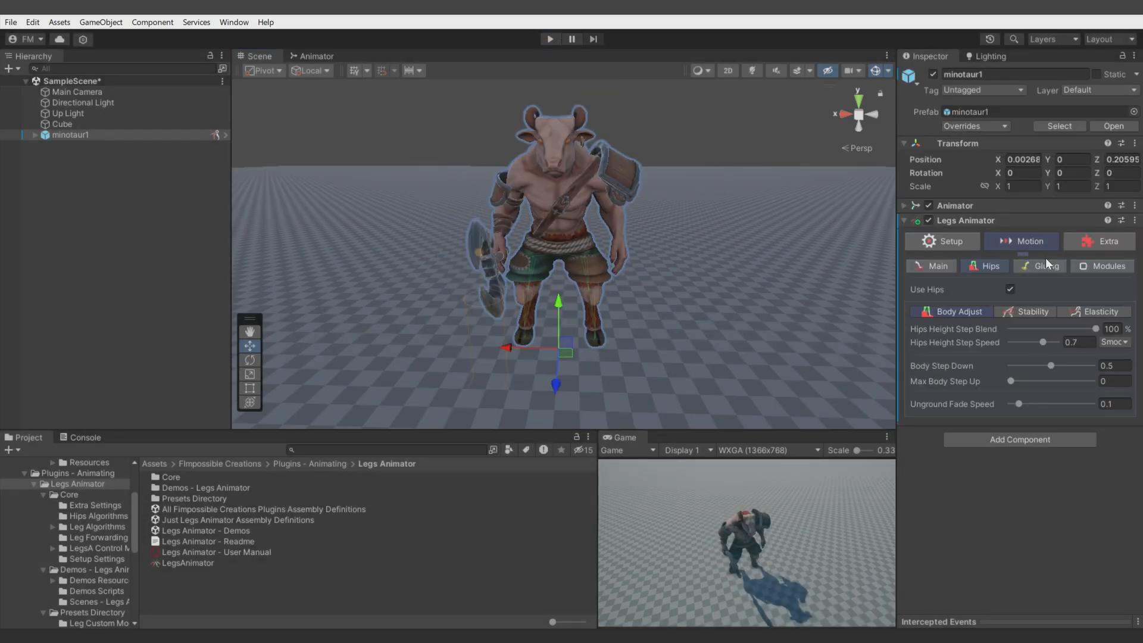
Step: Show the Gluing settings and move Leg and Cube (1) horizontally to test how the foot glues to the ground
{"action": "left_click", "coordinate": [1047, 266]}
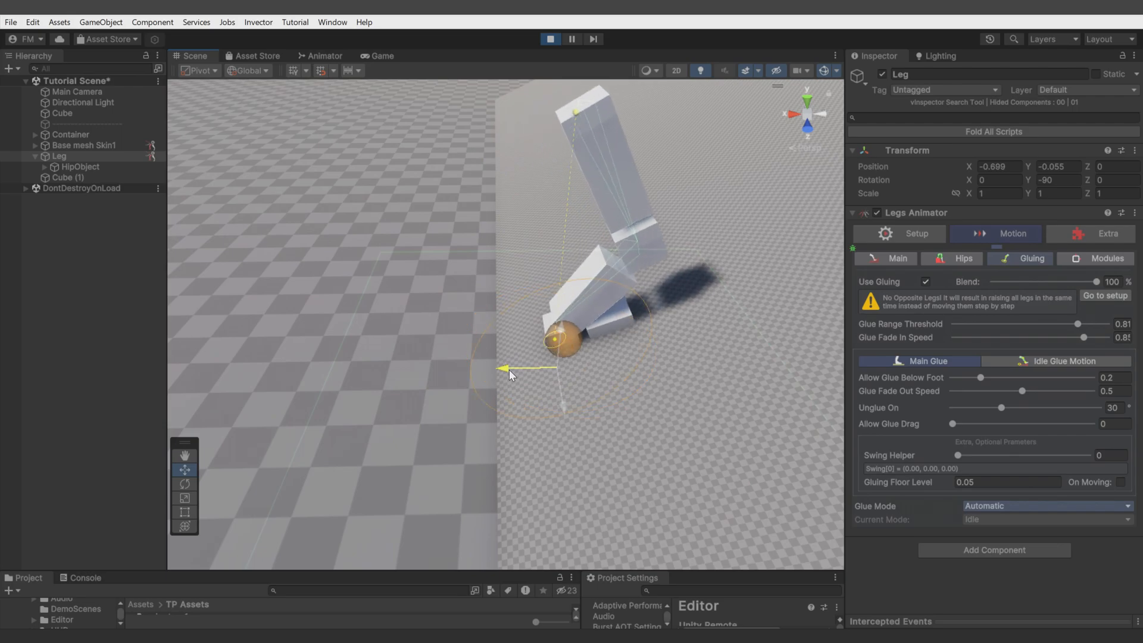
{"action": "left_click_drag", "start_coordinate": [510, 370], "coordinate": [342, 373]}
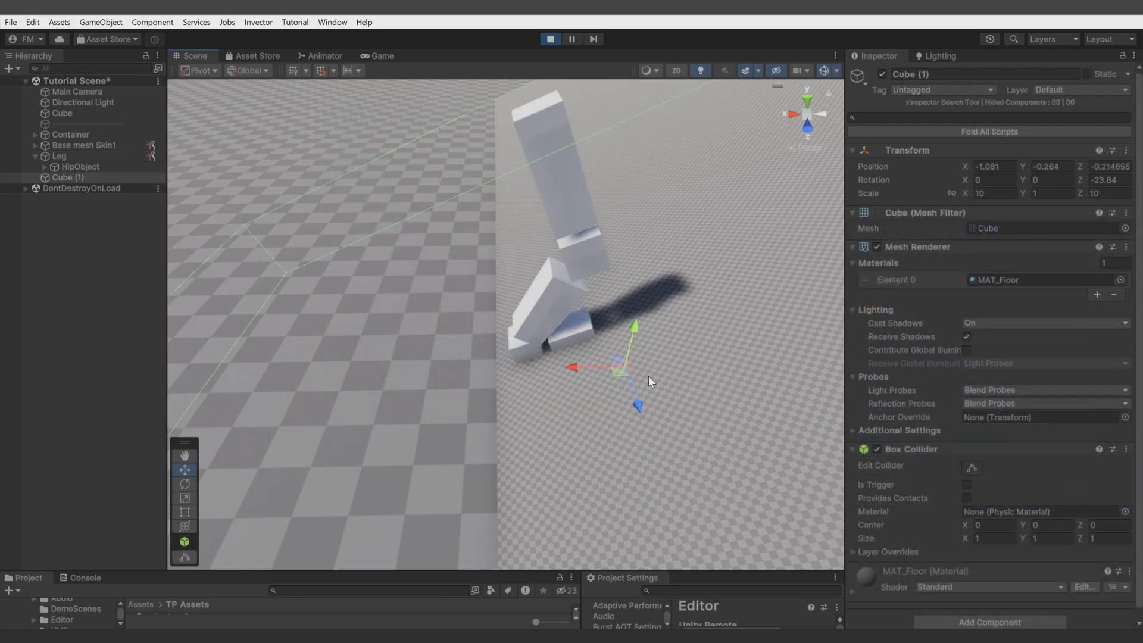
{"action": "mouse_move", "coordinate": [635, 391]}
{"action": "left_mouse_down"}
{"action": "mouse_move", "coordinate": [618, 335]}
{"action": "mouse_move", "coordinate": [624, 393]}
{"action": "left_mouse_up"}
{"action": "left_click_drag", "start_coordinate": [602, 391], "coordinate": [152, 389]}
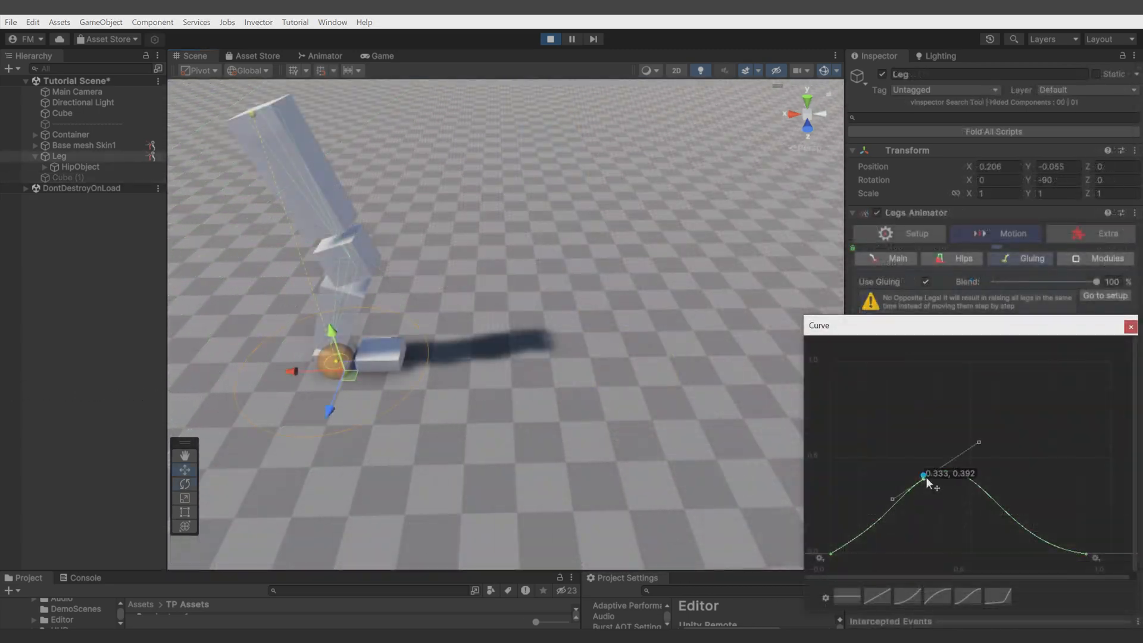
Step: Reshape the glue motion curve with a higher, later peak and move Leg along X to test the foot step
{"action": "left_click_drag", "start_coordinate": [929, 474], "coordinate": [912, 372]}
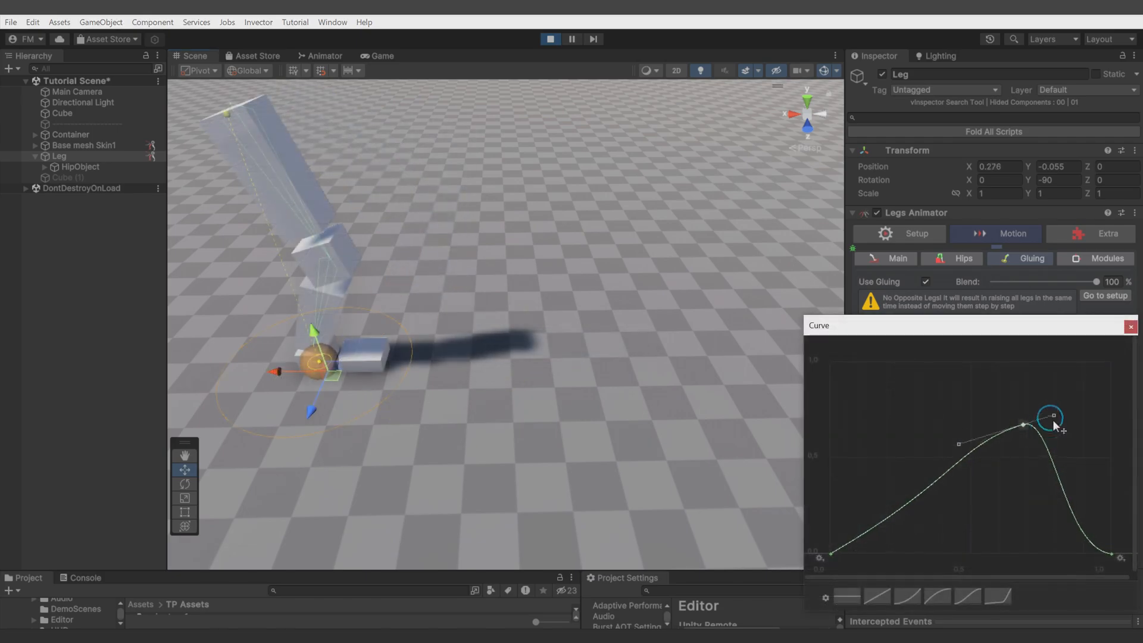
{"action": "left_click_drag", "start_coordinate": [1053, 420], "coordinate": [1053, 430]}
{"action": "mouse_move", "coordinate": [283, 373]}
{"action": "left_mouse_down"}
{"action": "mouse_move", "coordinate": [418, 381]}
{"action": "mouse_move", "coordinate": [287, 380]}
{"action": "left_mouse_up"}
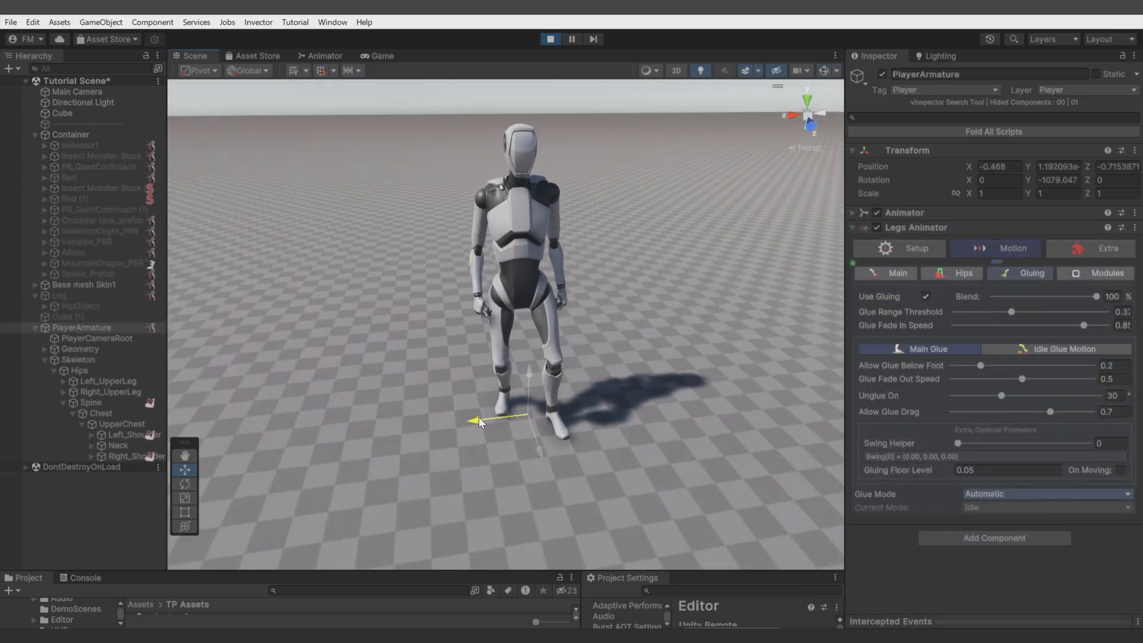
Step: Rotate PlayerArmature several turns around its vertical axis to test foot gluing while turning
{"action": "left_click", "coordinate": [185, 483]}
{"action": "left_click_drag", "start_coordinate": [476, 423], "coordinate": [359, 266]}
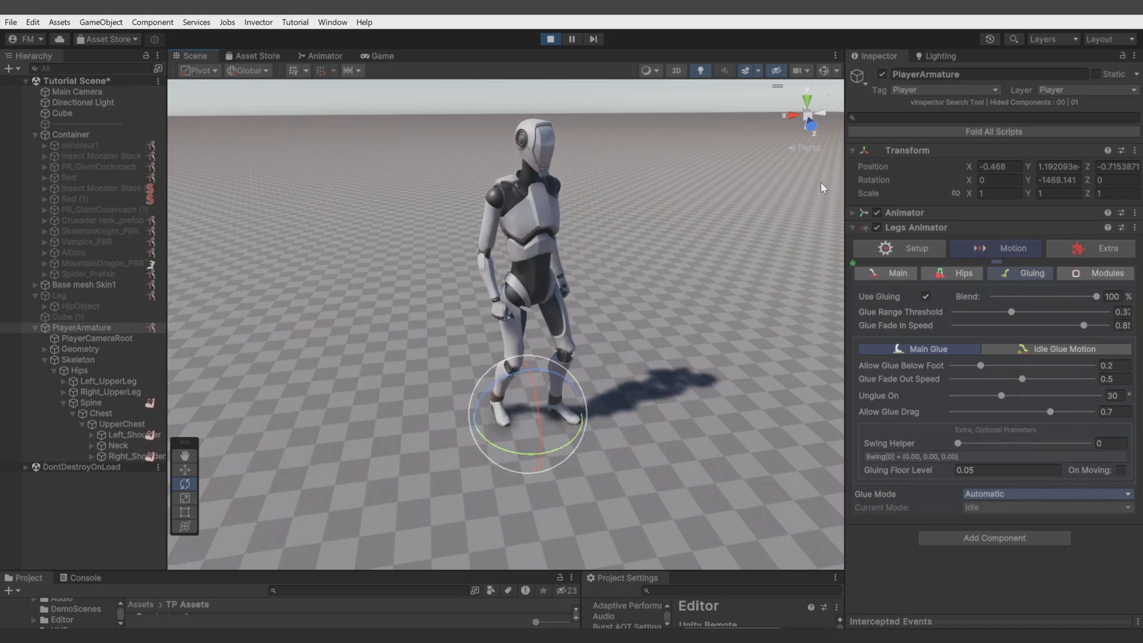
{"action": "left_click_drag", "start_coordinate": [524, 454], "coordinate": [902, 564]}
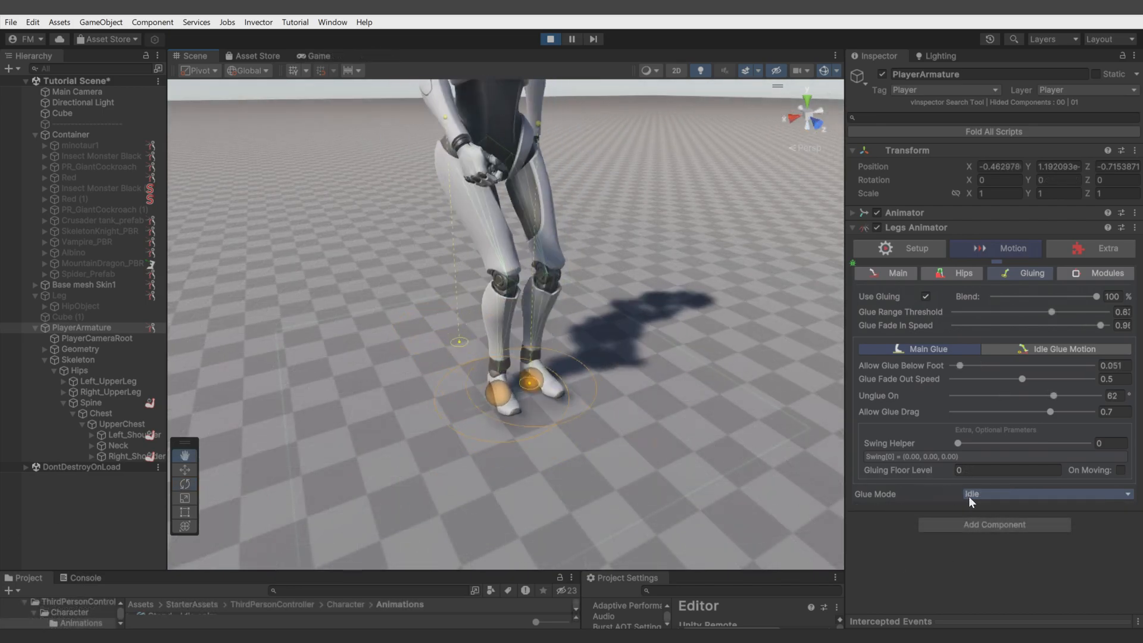
Step: Set Glue Mode to Moving on PlayerArmature and Automatic on FAnnequin_Movement, and walk the latter with the on-screen movement joystick
{"action": "left_click", "coordinate": [972, 495]}
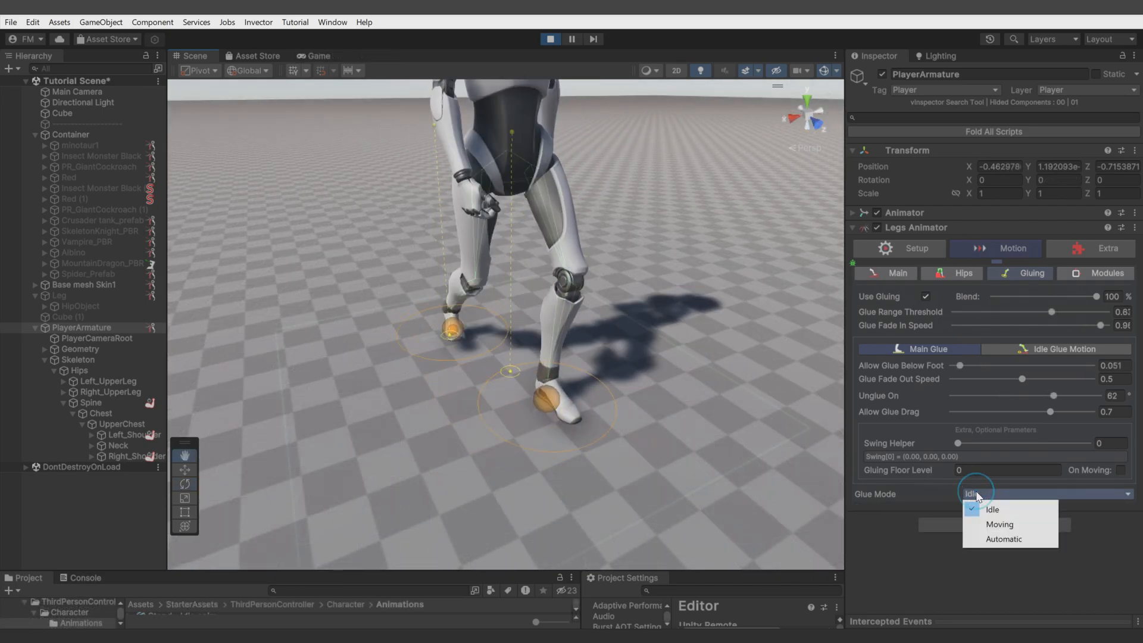
{"action": "left_click", "coordinate": [1000, 525]}
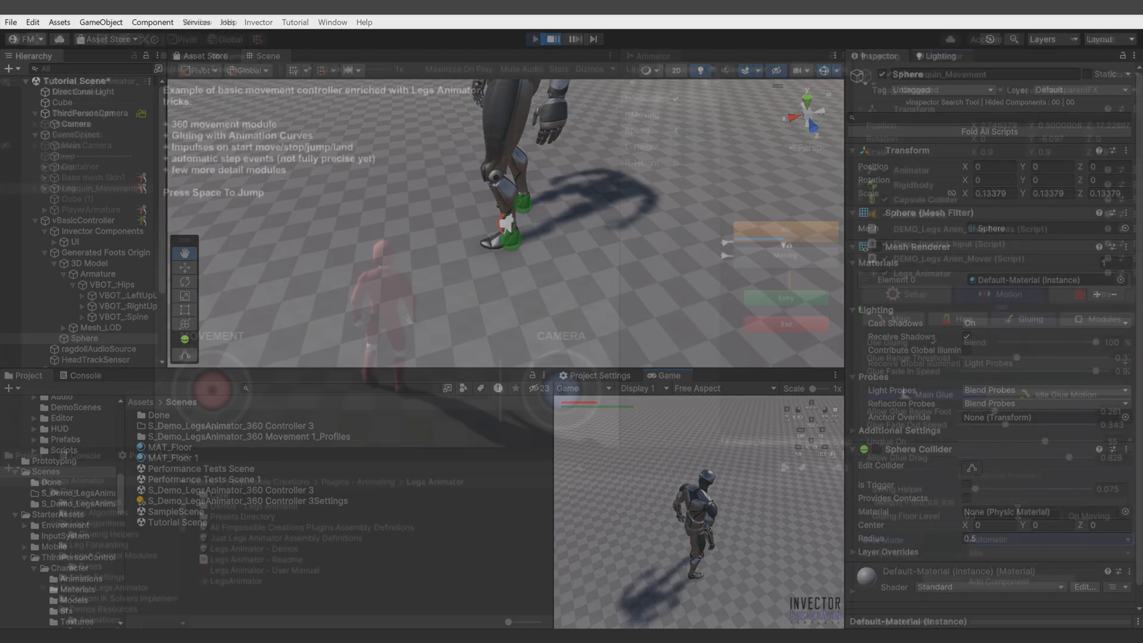
{"action": "left_click", "coordinate": [1022, 535]}
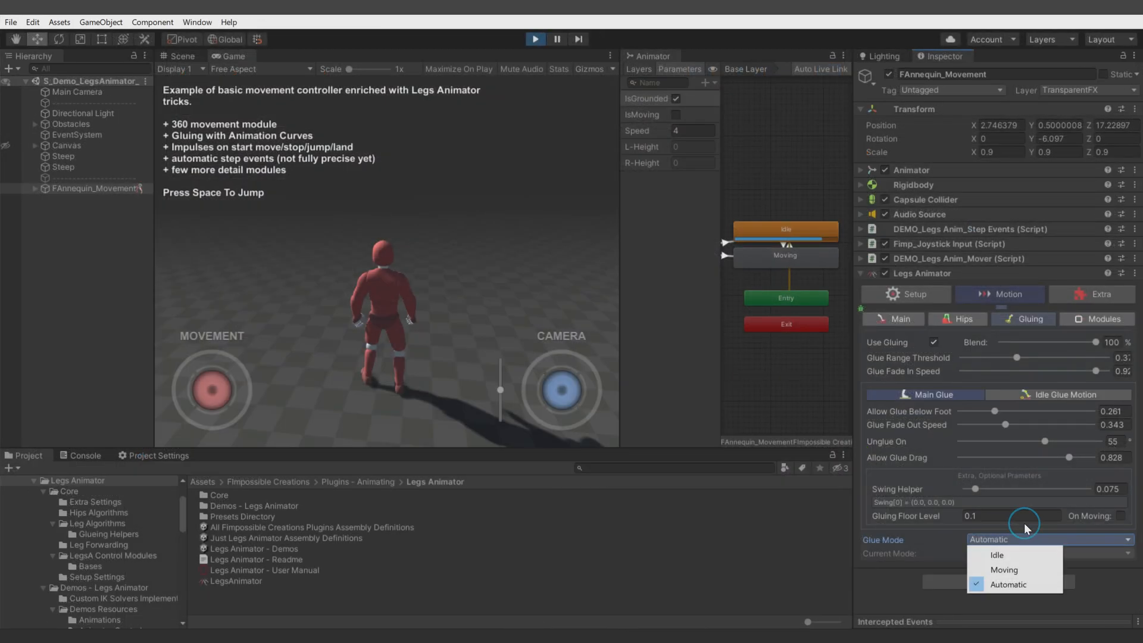
{"action": "left_click", "coordinate": [1004, 585]}
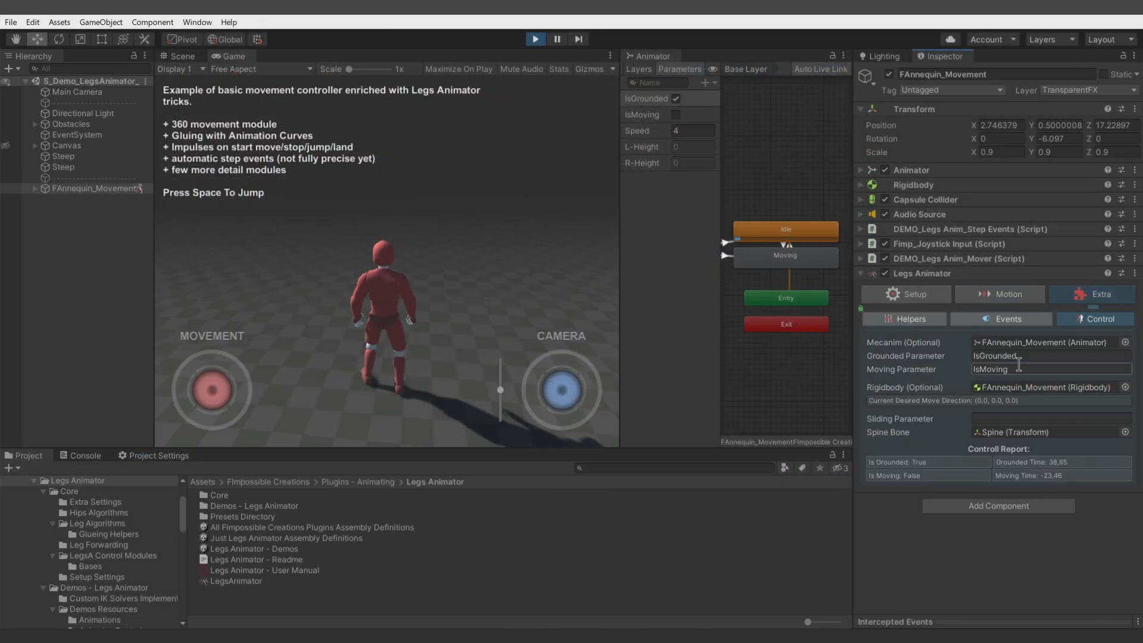
{"action": "left_click_drag", "start_coordinate": [213, 388], "coordinate": [283, 330]}
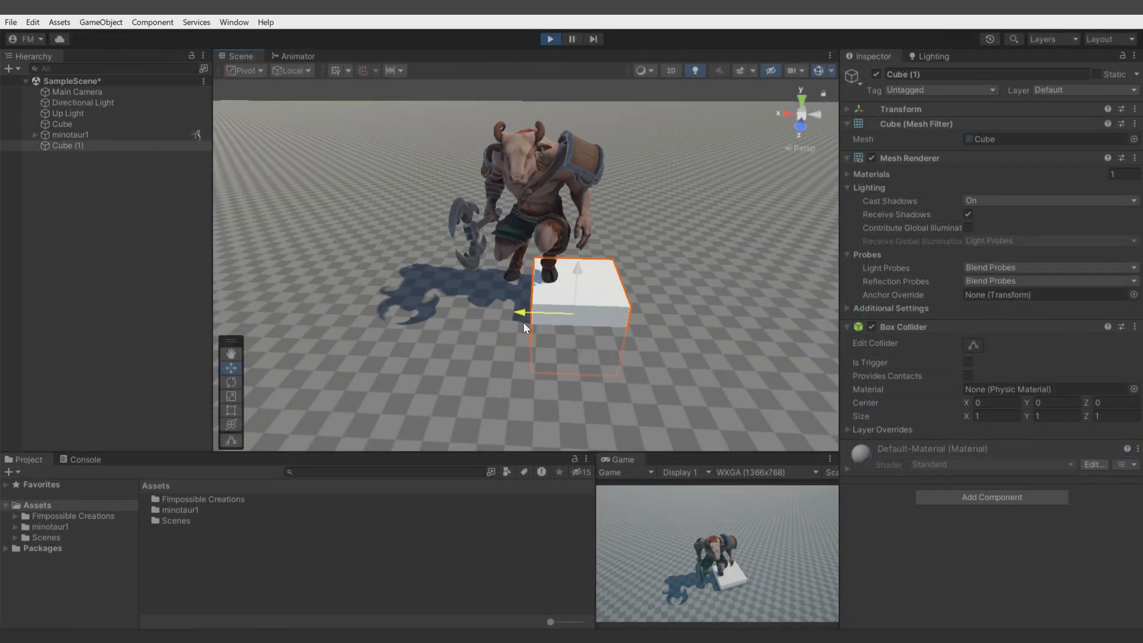
Step: Move and rotate Cube (1) under minotaur1's foot to test how the glued foot follows the object
{"action": "mouse_move", "coordinate": [523, 327]}
{"action": "left_mouse_down"}
{"action": "mouse_move", "coordinate": [544, 326]}
{"action": "mouse_move", "coordinate": [487, 324]}
{"action": "mouse_move", "coordinate": [544, 326]}
{"action": "mouse_move", "coordinate": [527, 326]}
{"action": "left_mouse_up"}
{"action": "left_click", "coordinate": [233, 382]}
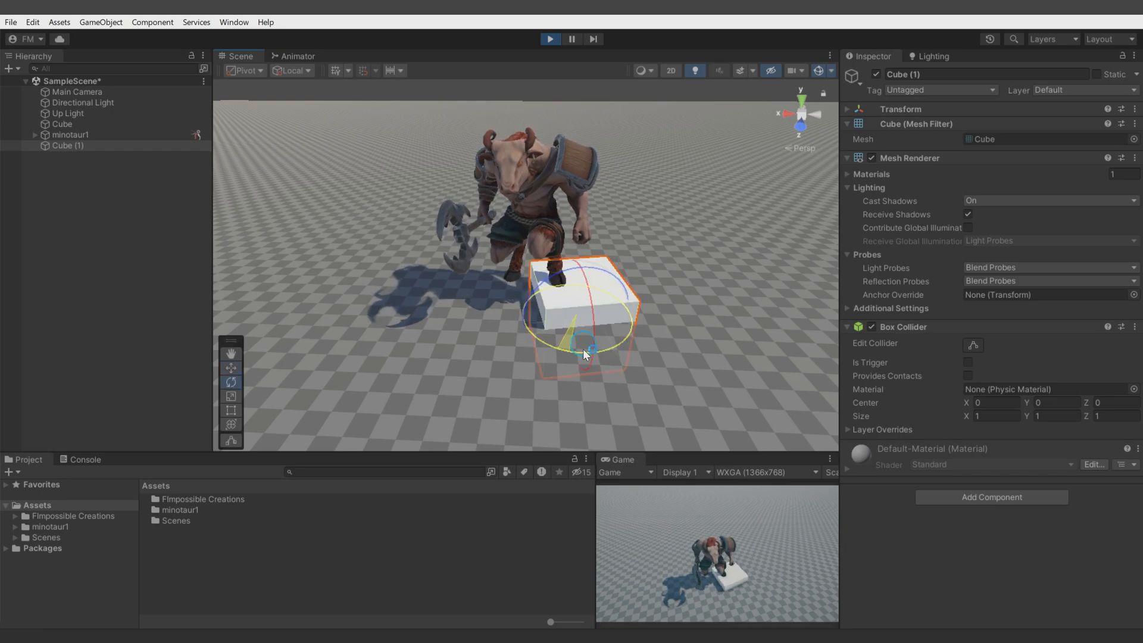
{"action": "left_click_drag", "start_coordinate": [583, 350], "coordinate": [554, 342]}
{"action": "left_click_drag", "start_coordinate": [570, 298], "coordinate": [520, 291]}
{"action": "left_click", "coordinate": [279, 70]}
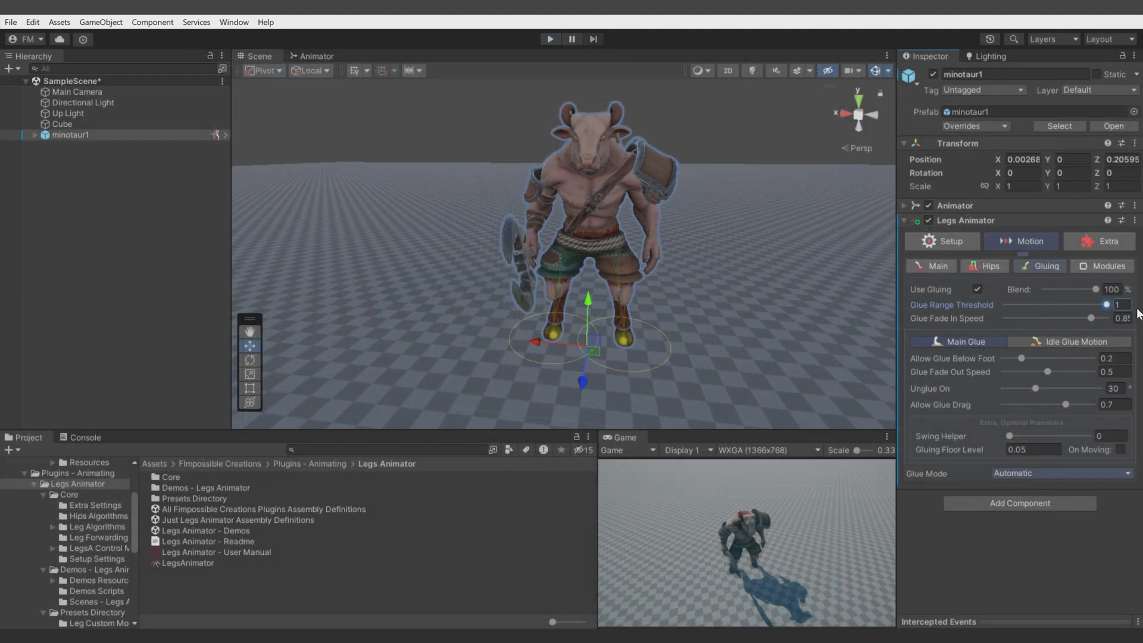
Step: Compare minotaur1's stepping in play mode with Glue Range Threshold at about 0.64 and 0.16, moving it each time
{"action": "left_click_drag", "start_coordinate": [1077, 316], "coordinate": [1071, 316]}
{"action": "key", "text": "ctrl+p"}
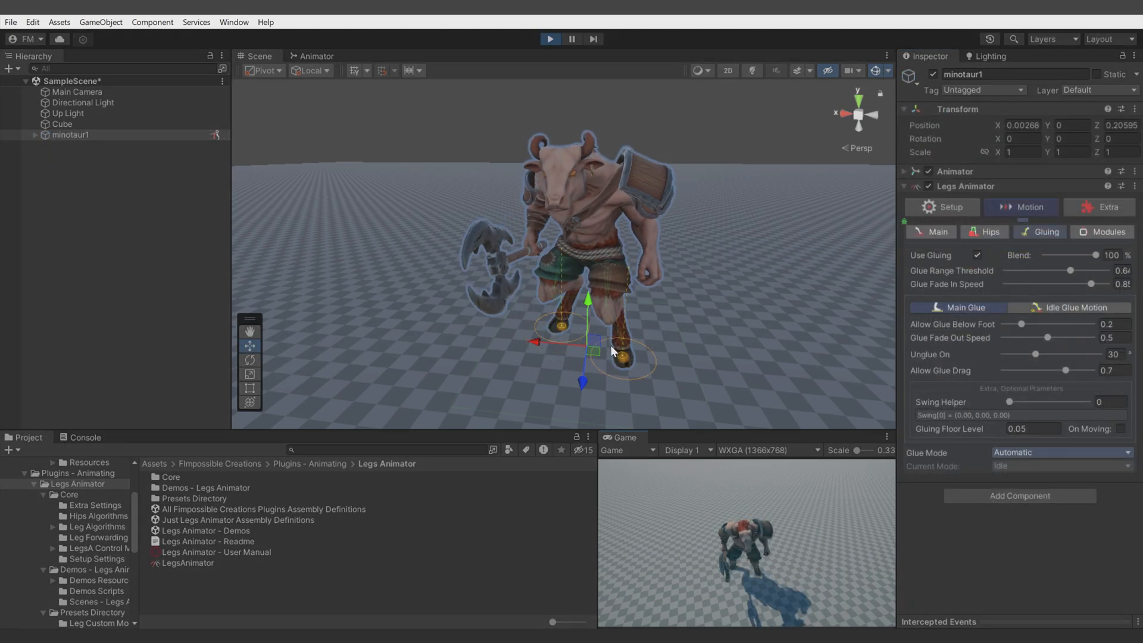
{"action": "mouse_move", "coordinate": [595, 357]}
{"action": "left_mouse_down"}
{"action": "mouse_move", "coordinate": [630, 360]}
{"action": "mouse_move", "coordinate": [587, 358]}
{"action": "left_mouse_up"}
{"action": "left_click_drag", "start_coordinate": [1043, 270], "coordinate": [1022, 271]}
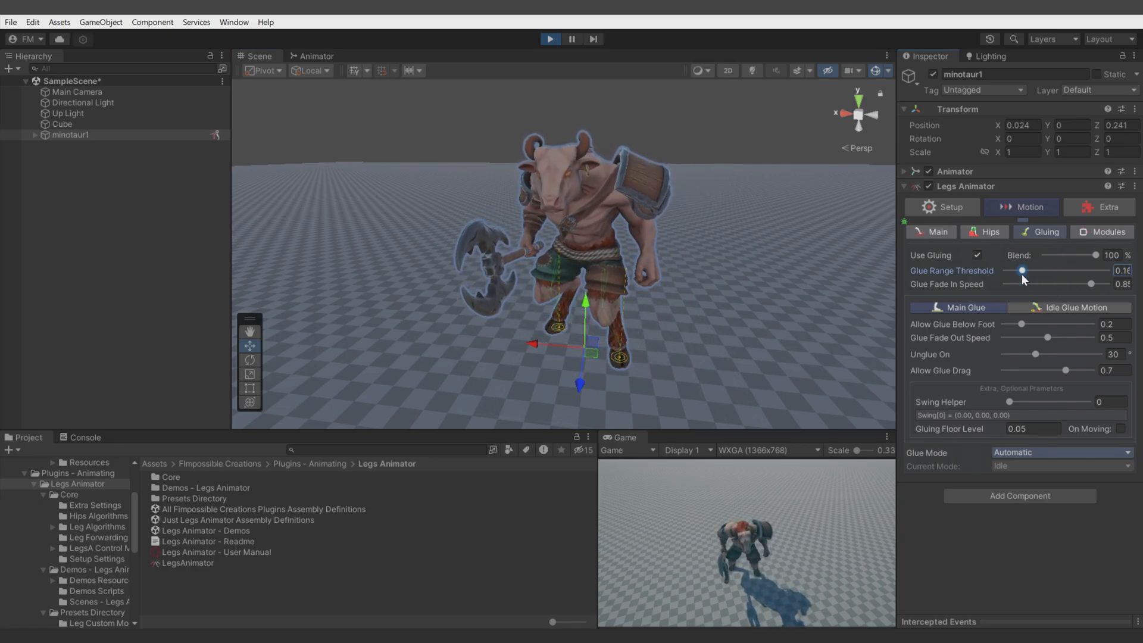
{"action": "left_click_drag", "start_coordinate": [594, 360], "coordinate": [583, 357]}
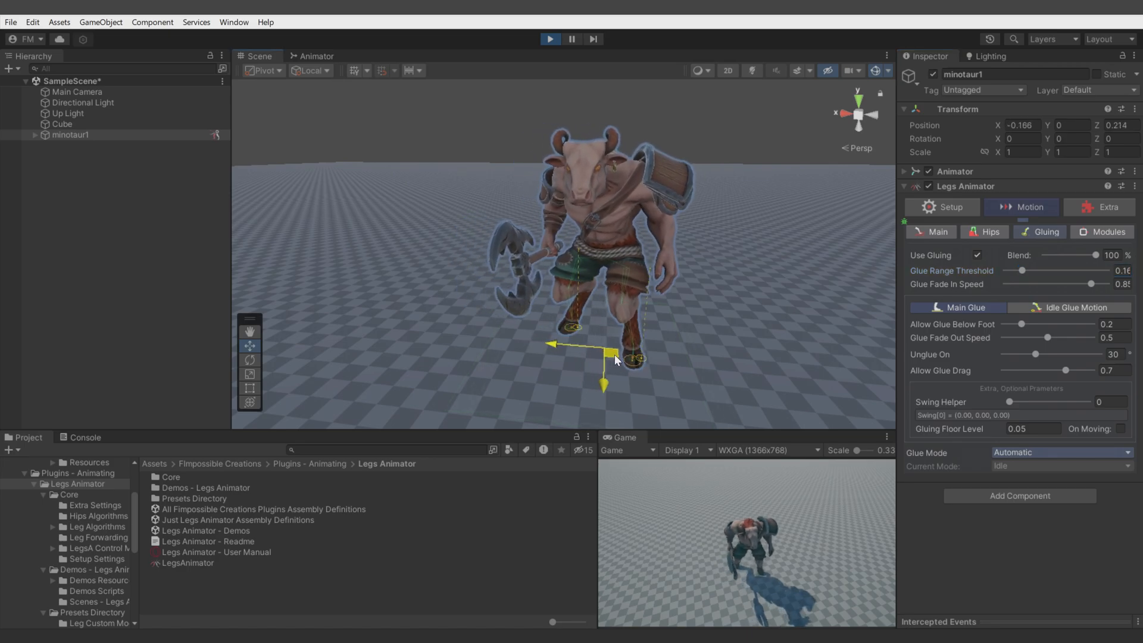
Step: Show the IK leg details of thigh_l and examine the Glue Threshold Multiplier among its Individual Parameters
{"action": "left_click", "coordinate": [947, 207]}
{"action": "left_click", "coordinate": [1089, 232]}
{"action": "left_click", "coordinate": [1048, 310]}
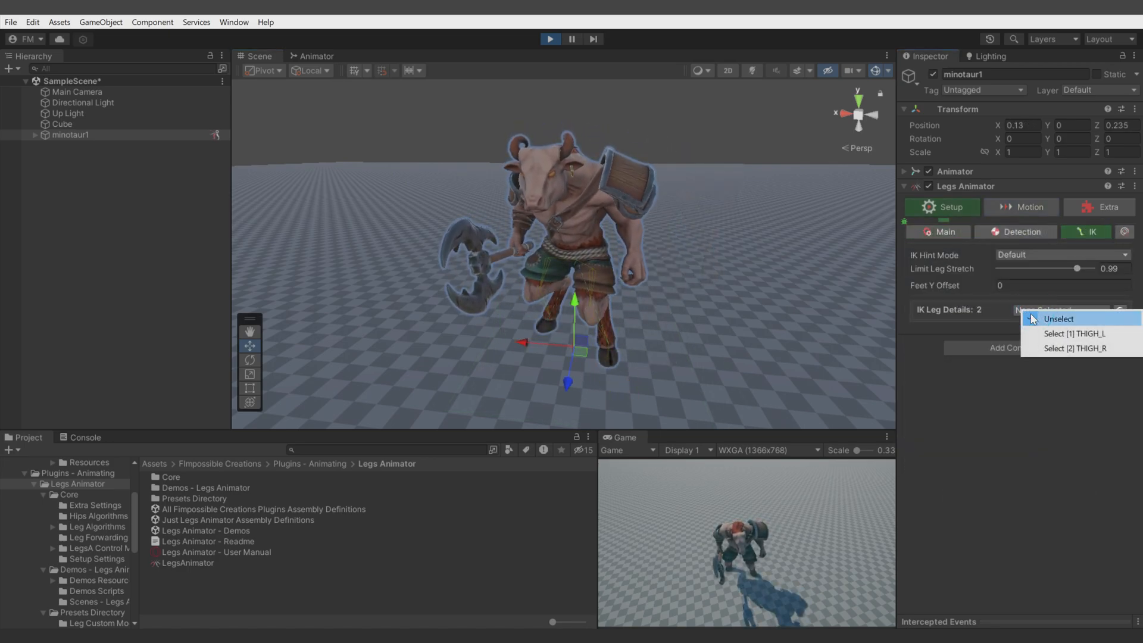
{"action": "left_click", "coordinate": [1053, 331]}
{"action": "left_click", "coordinate": [941, 329]}
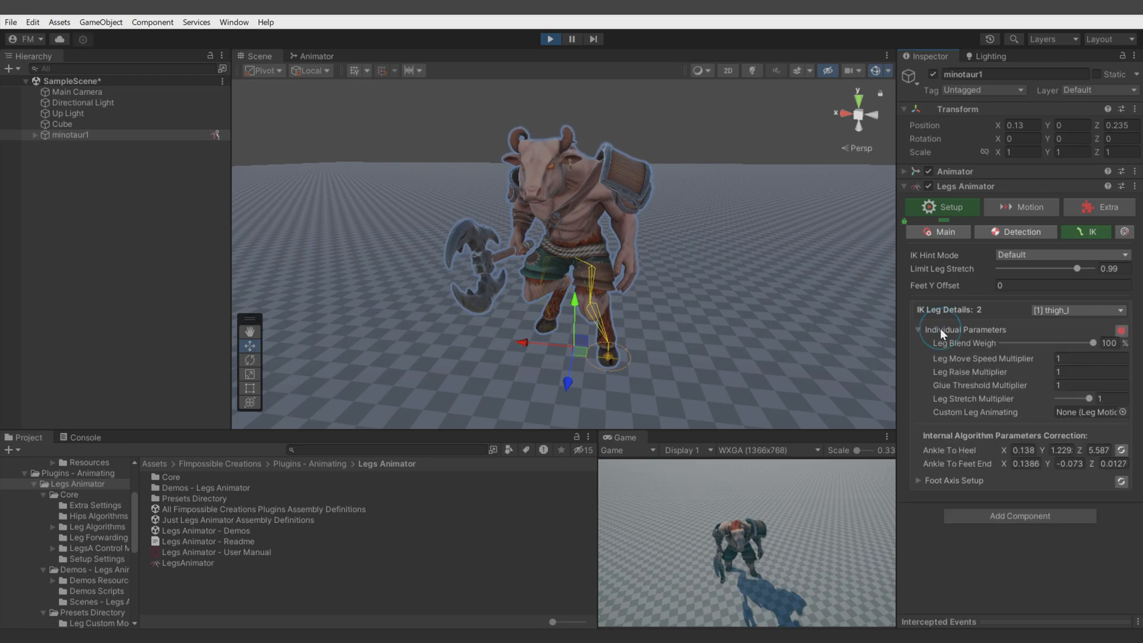
{"action": "left_click_drag", "start_coordinate": [973, 384], "coordinate": [1129, 397]}
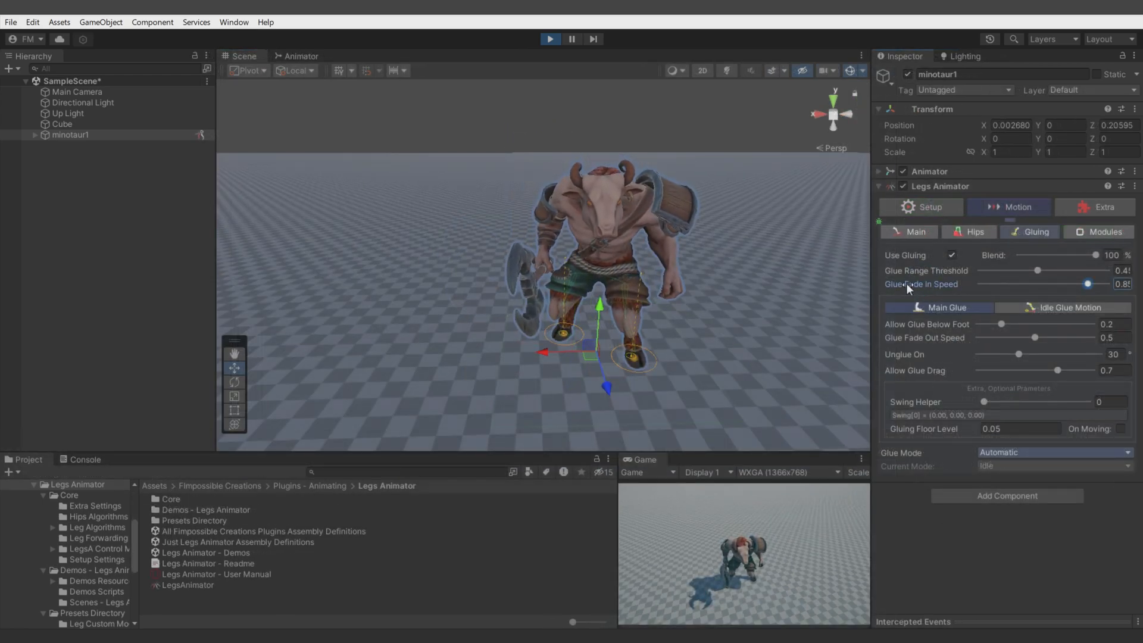
Step: Leave Glue Mode on Automatic and vary Allow Glue Below Foot between 0 and about 0.26 on minotaur1
{"action": "left_click", "coordinate": [1013, 453]}
{"action": "left_click", "coordinate": [950, 462]}
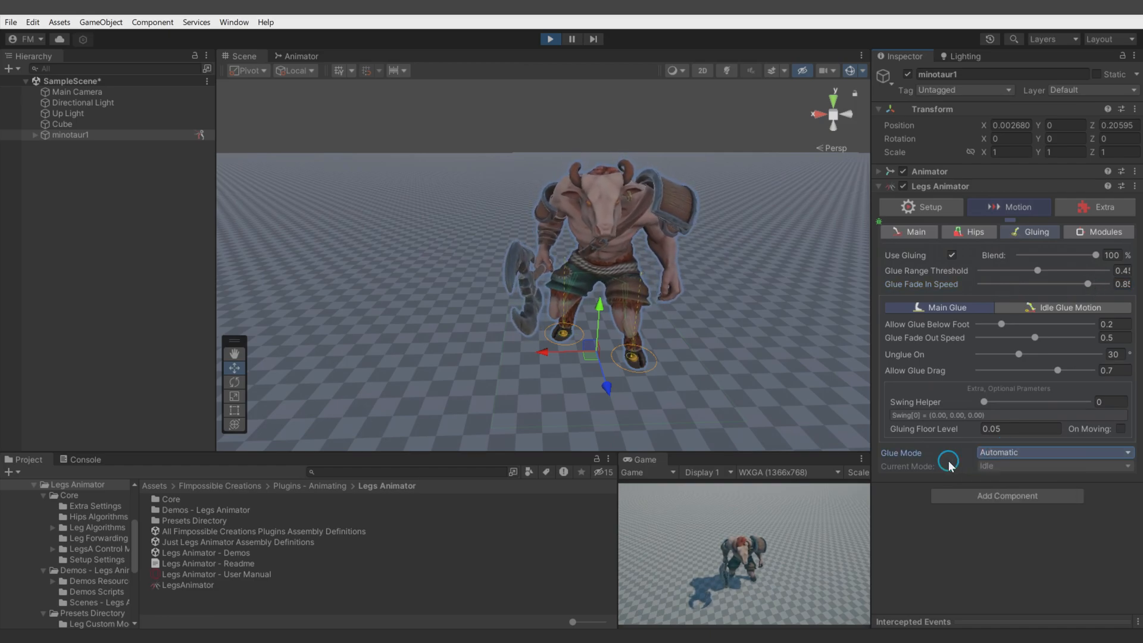
{"action": "left_click", "coordinate": [935, 282]}
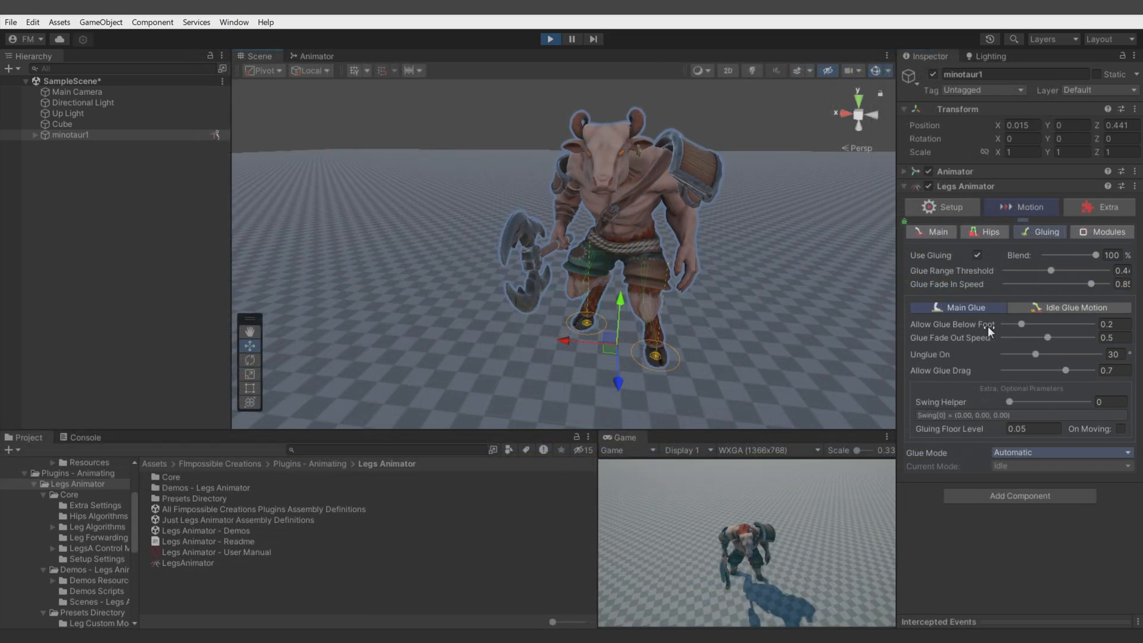
{"action": "mouse_move", "coordinate": [1025, 323]}
{"action": "left_mouse_down"}
{"action": "mouse_move", "coordinate": [1088, 328]}
{"action": "mouse_move", "coordinate": [1014, 333]}
{"action": "left_mouse_up"}
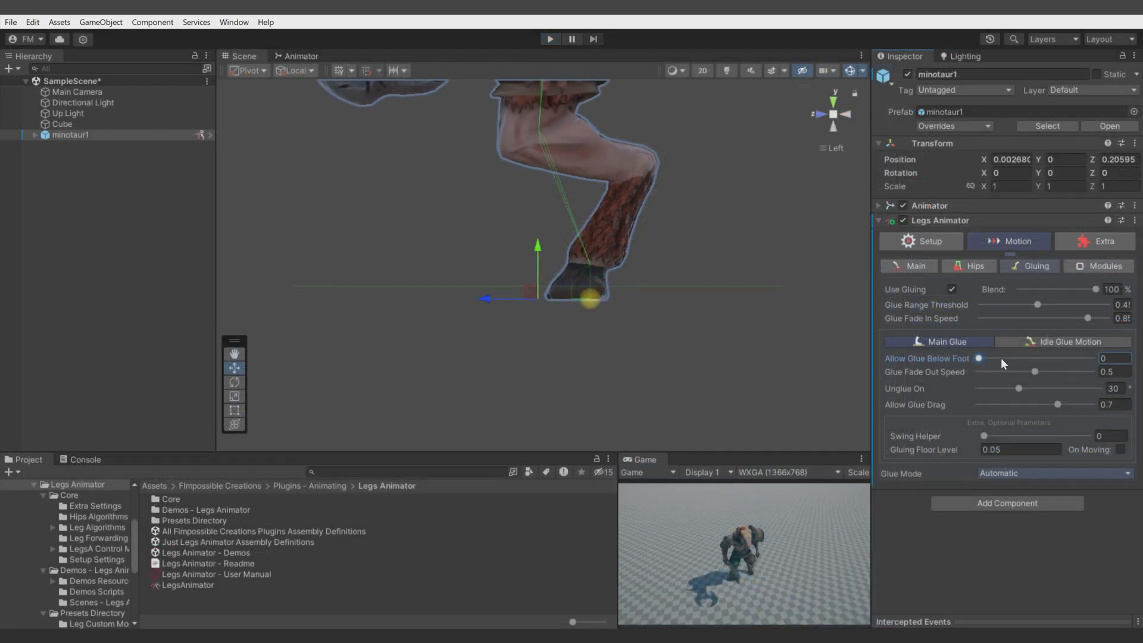
{"action": "mouse_move", "coordinate": [988, 359]}
{"action": "left_mouse_down"}
{"action": "mouse_move", "coordinate": [1097, 358]}
{"action": "mouse_move", "coordinate": [1008, 359]}
{"action": "left_mouse_up"}
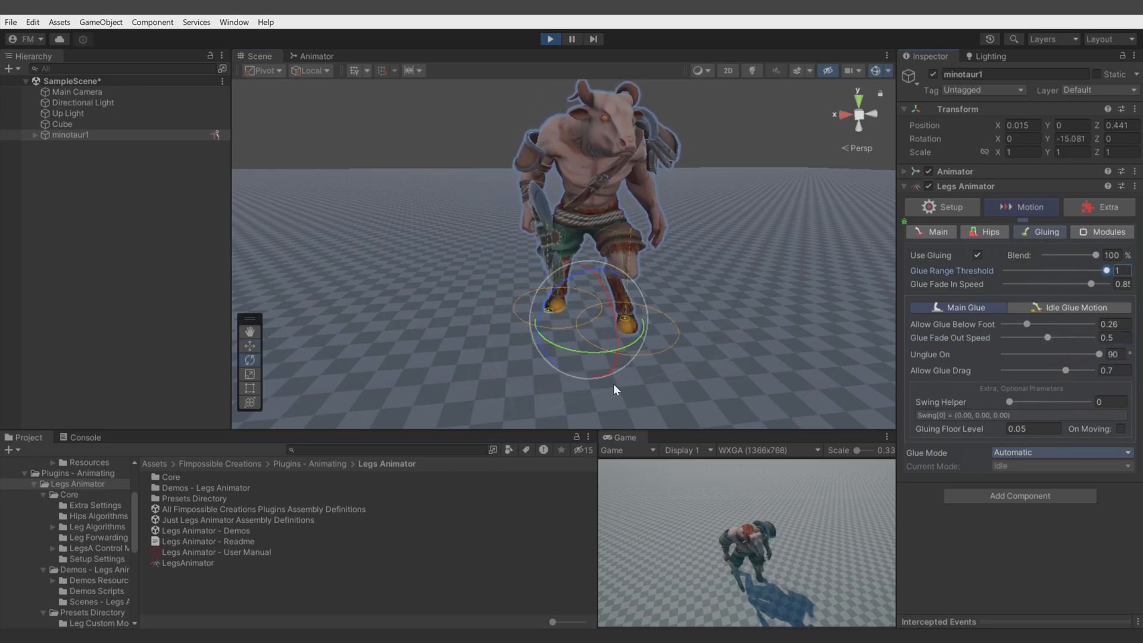
Step: Compare Unglue On at 90, 18 and 66 degrees while rotating minotaur1 about its vertical axis in play mode
{"action": "left_click_drag", "start_coordinate": [574, 352], "coordinate": [539, 378]}
{"action": "left_click_drag", "start_coordinate": [1078, 355], "coordinate": [1034, 357]}
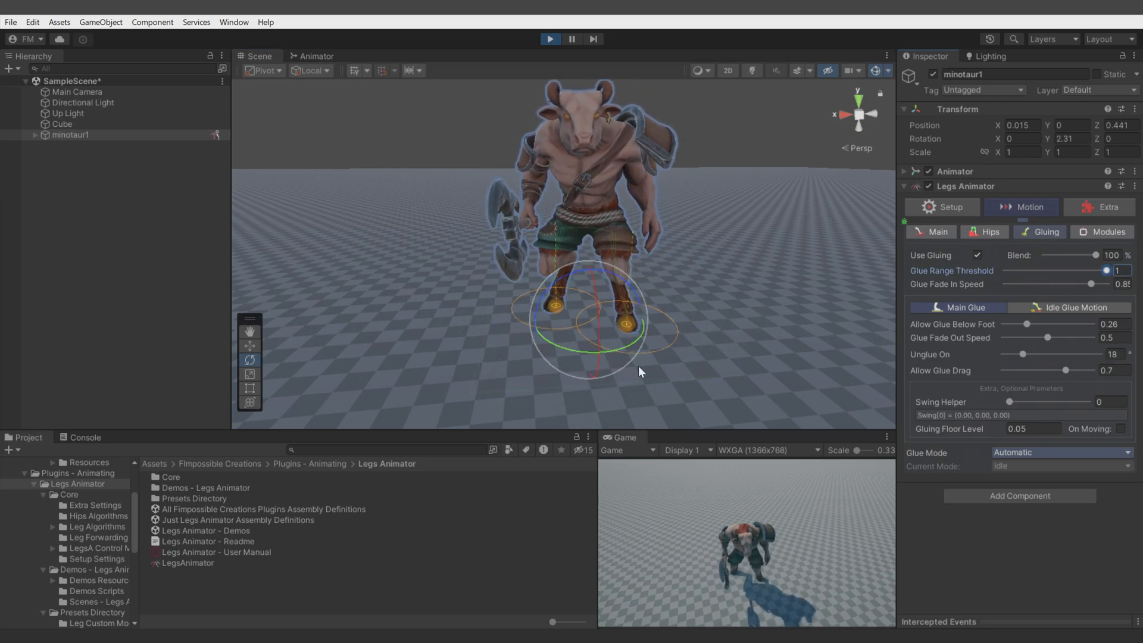
{"action": "left_click_drag", "start_coordinate": [566, 350], "coordinate": [527, 372]}
{"action": "left_click_drag", "start_coordinate": [1043, 355], "coordinate": [1081, 355]}
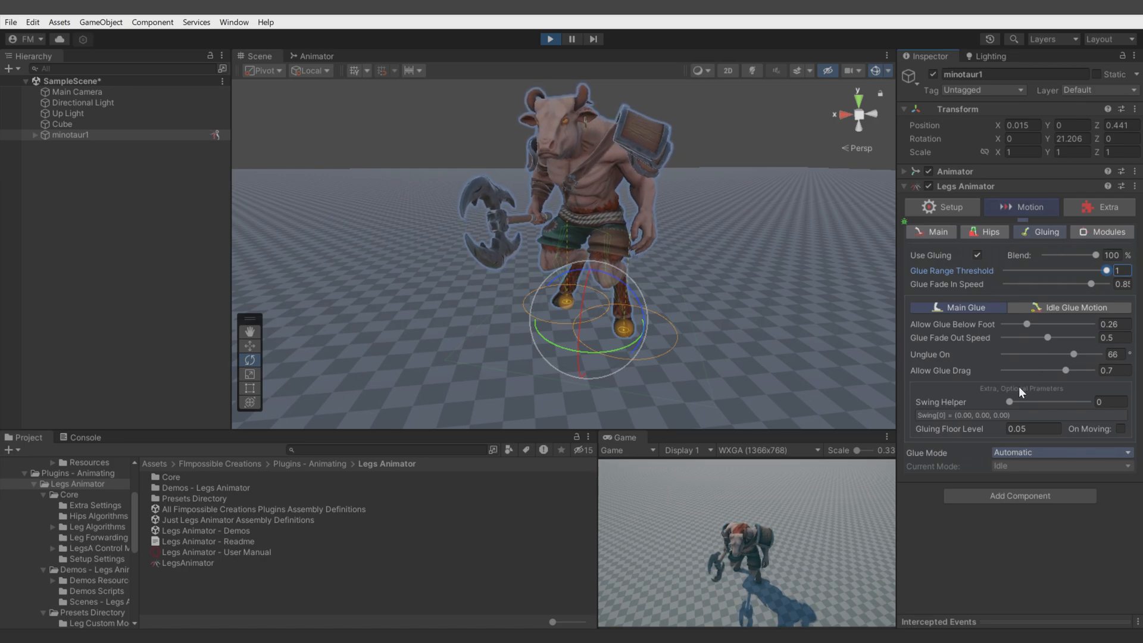
Step: Set the Glue Threshold Multiplier in thigh_l's Individual Parameters to 1.87
{"action": "left_click", "coordinate": [953, 368]}
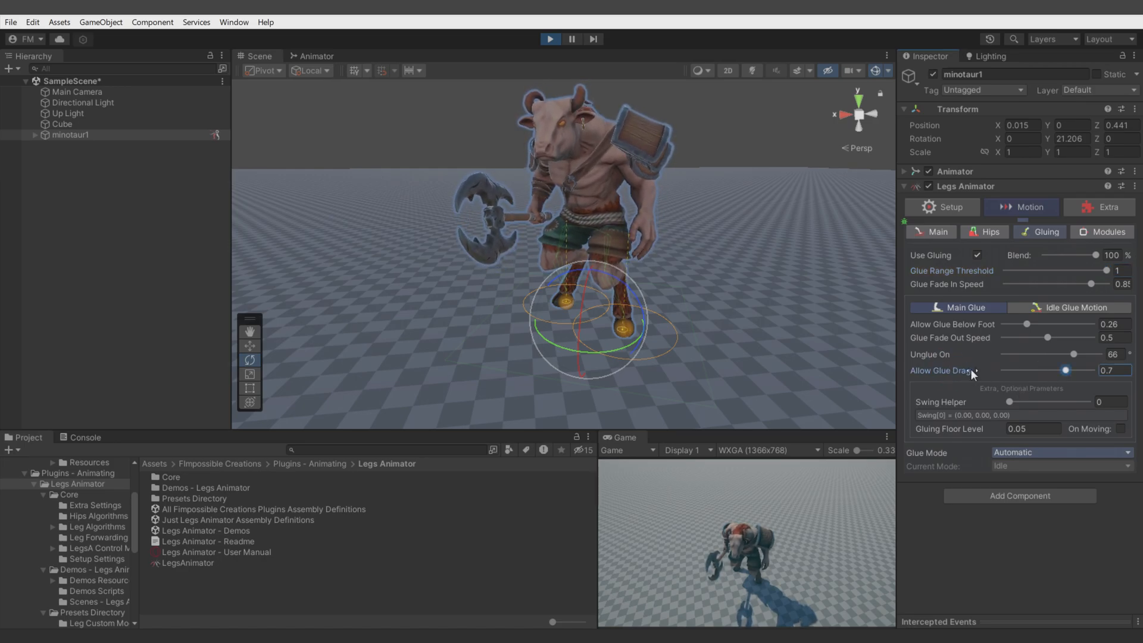
{"action": "left_click", "coordinate": [947, 207]}
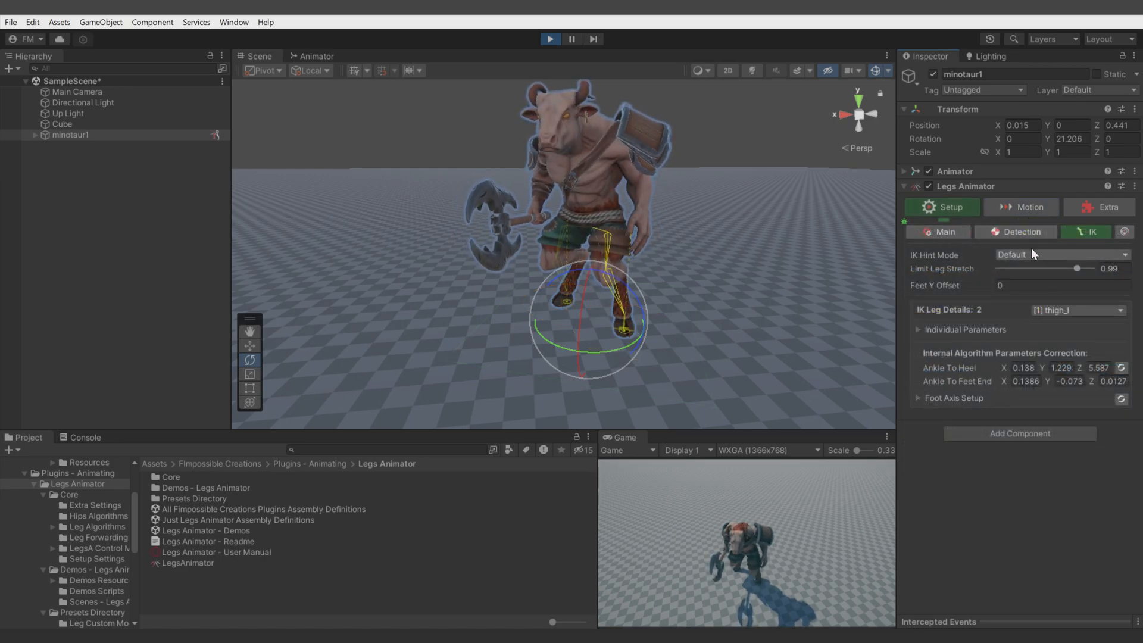
{"action": "left_click", "coordinate": [952, 330]}
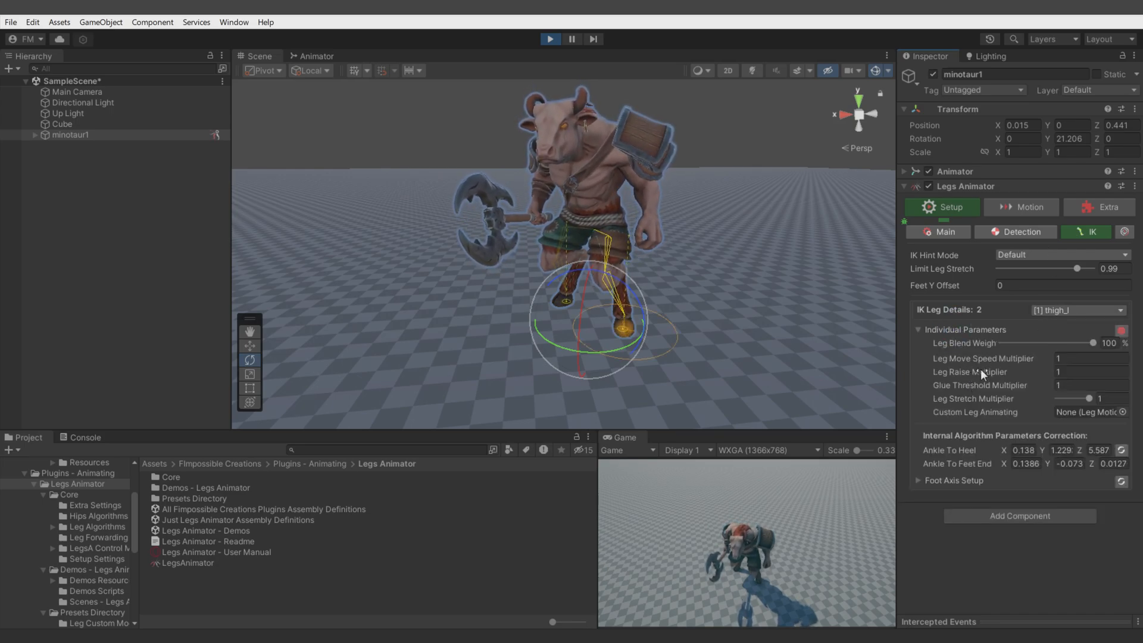
{"action": "left_click_drag", "start_coordinate": [977, 381], "coordinate": [998, 382]}
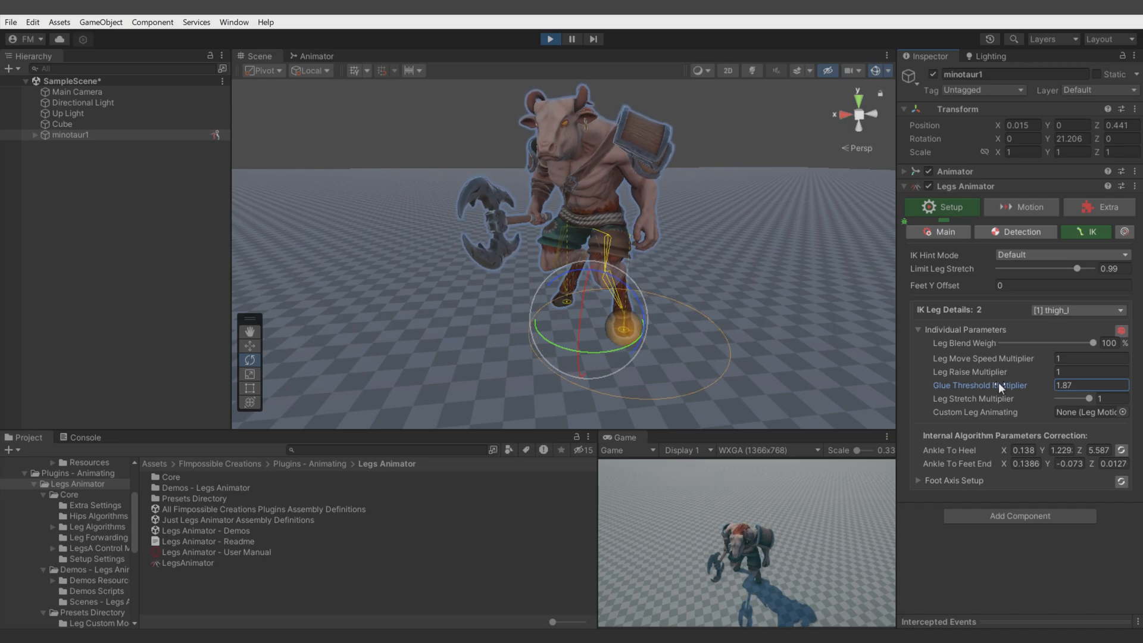
Step: Compare how minotaur1's feet drag with Allow Glue Drag at 1, 0.481, 0 and 0.275, moving the character between settings
{"action": "left_click", "coordinate": [1021, 207]}
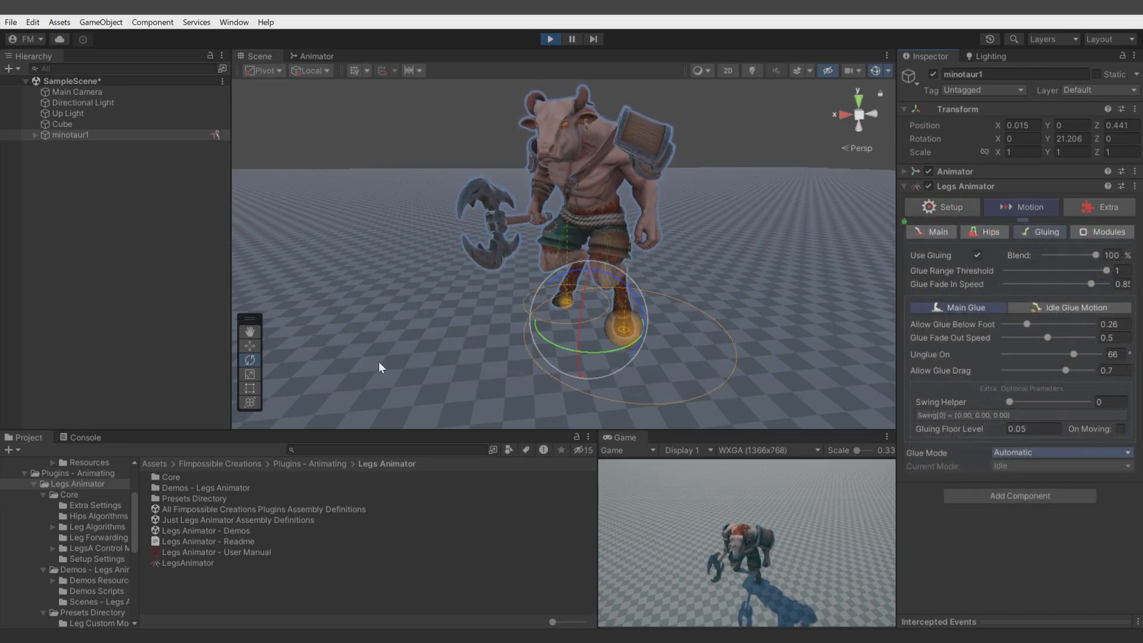
{"action": "left_click", "coordinate": [251, 345]}
{"action": "left_click_drag", "start_coordinate": [609, 320], "coordinate": [509, 330]}
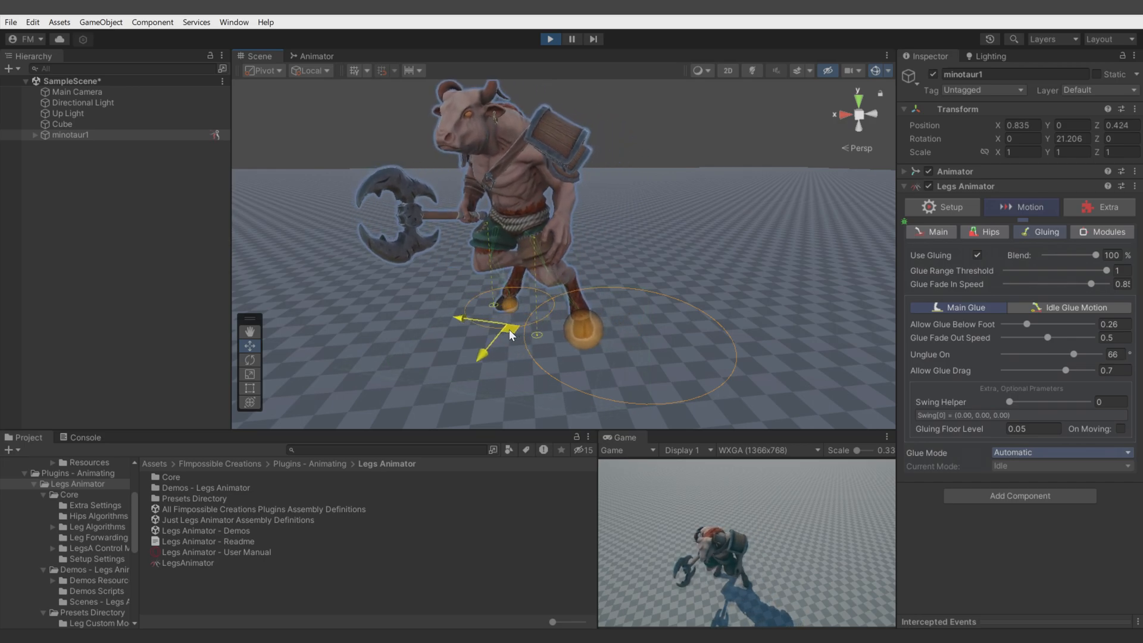
{"action": "left_click_drag", "start_coordinate": [1066, 370], "coordinate": [873, 371]}
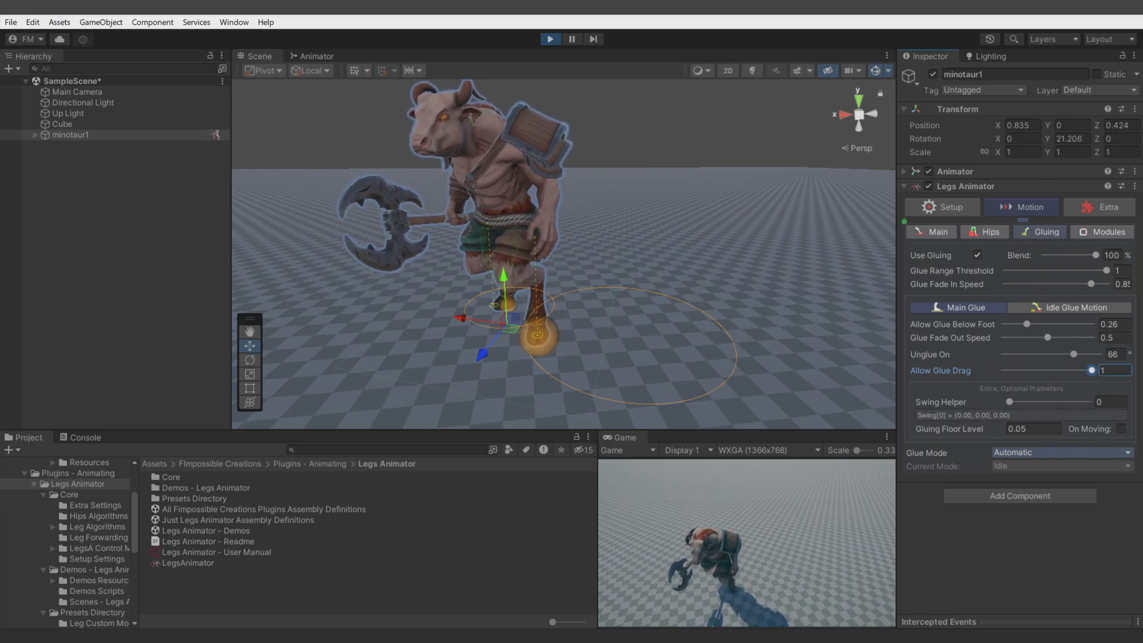
{"action": "left_click_drag", "start_coordinate": [942, 369], "coordinate": [1034, 369]}
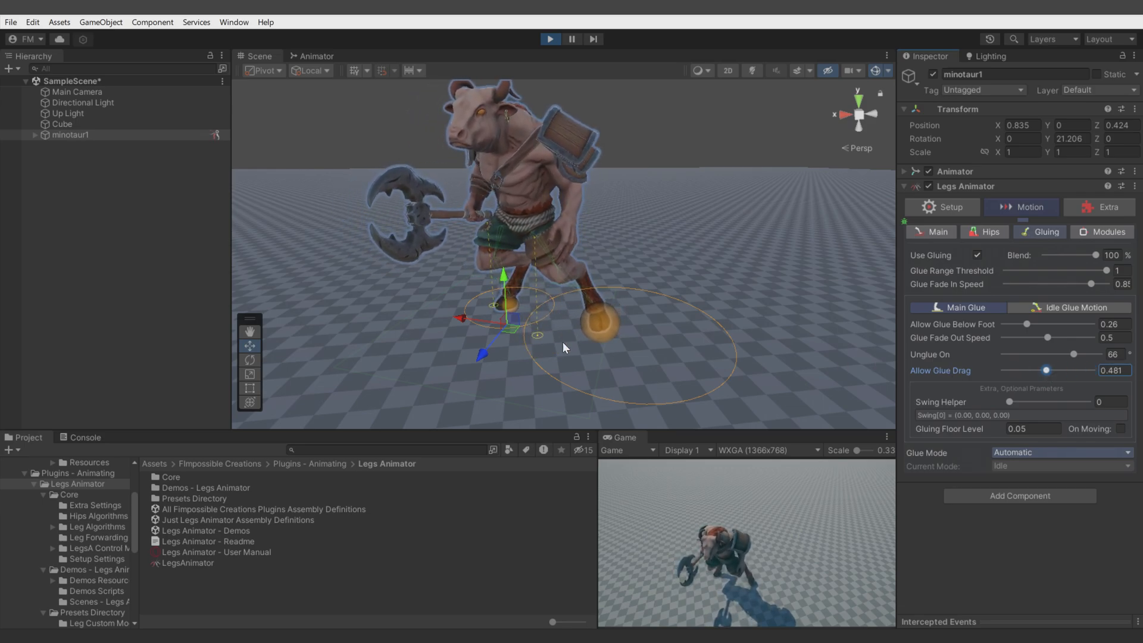
{"action": "left_click_drag", "start_coordinate": [515, 333], "coordinate": [612, 331]}
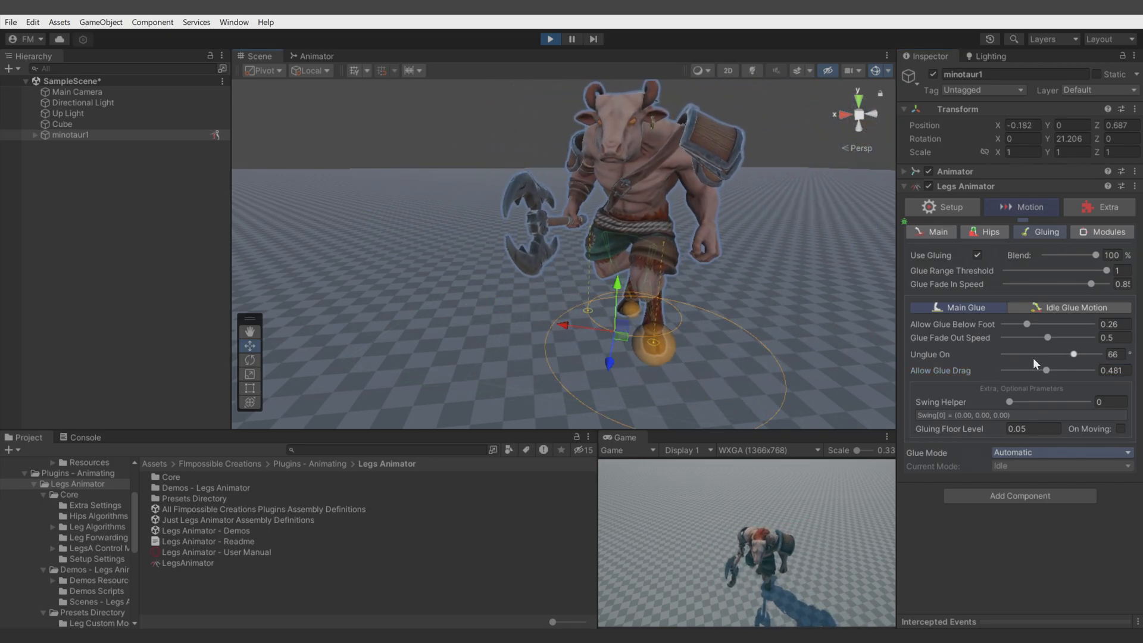
{"action": "left_click_drag", "start_coordinate": [1046, 369], "coordinate": [827, 371]}
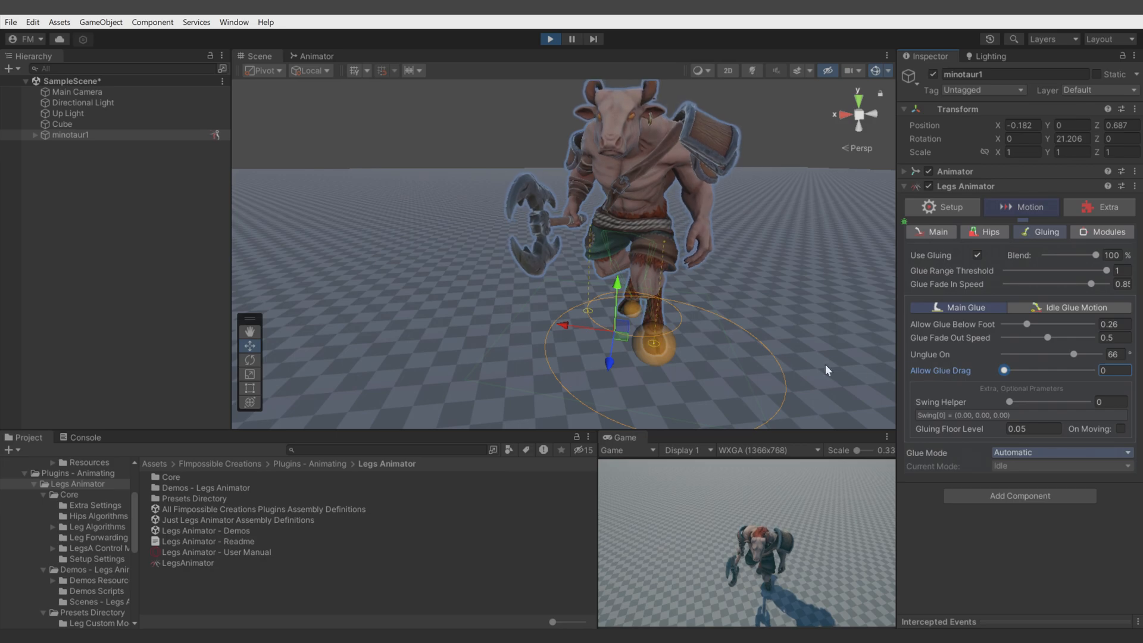
{"action": "mouse_move", "coordinate": [640, 345]}
{"action": "left_mouse_down"}
{"action": "mouse_move", "coordinate": [500, 337]}
{"action": "mouse_move", "coordinate": [648, 349]}
{"action": "left_mouse_up"}
{"action": "left_click_drag", "start_coordinate": [1004, 370], "coordinate": [1096, 370]}
{"action": "left_click_drag", "start_coordinate": [1091, 371], "coordinate": [1028, 371]}
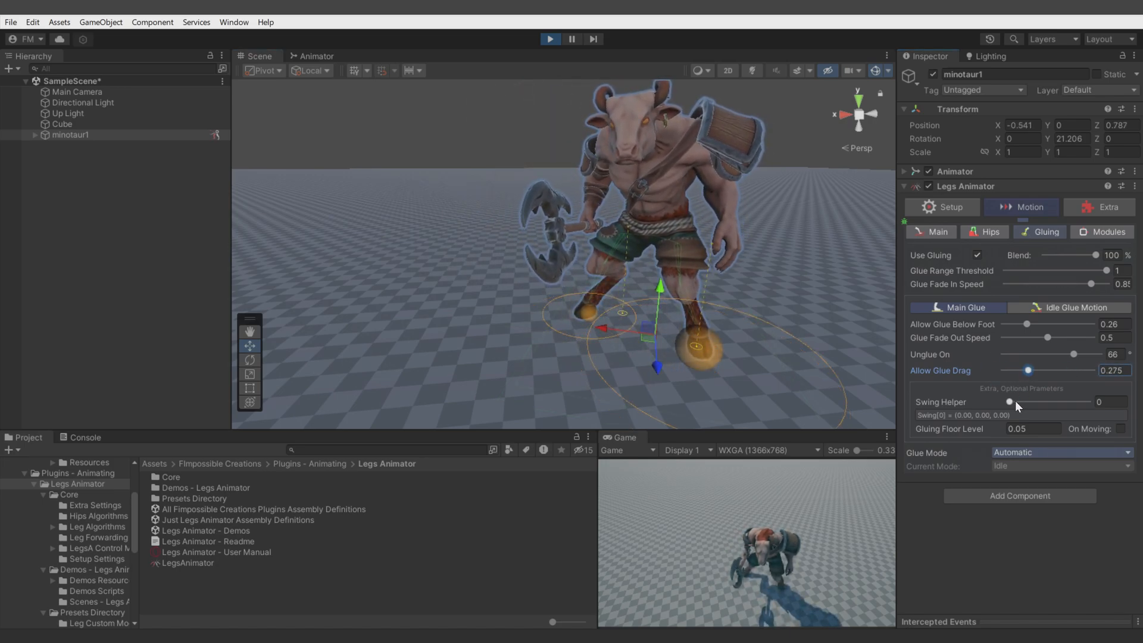
{"action": "left_click_drag", "start_coordinate": [646, 349], "coordinate": [582, 338]}
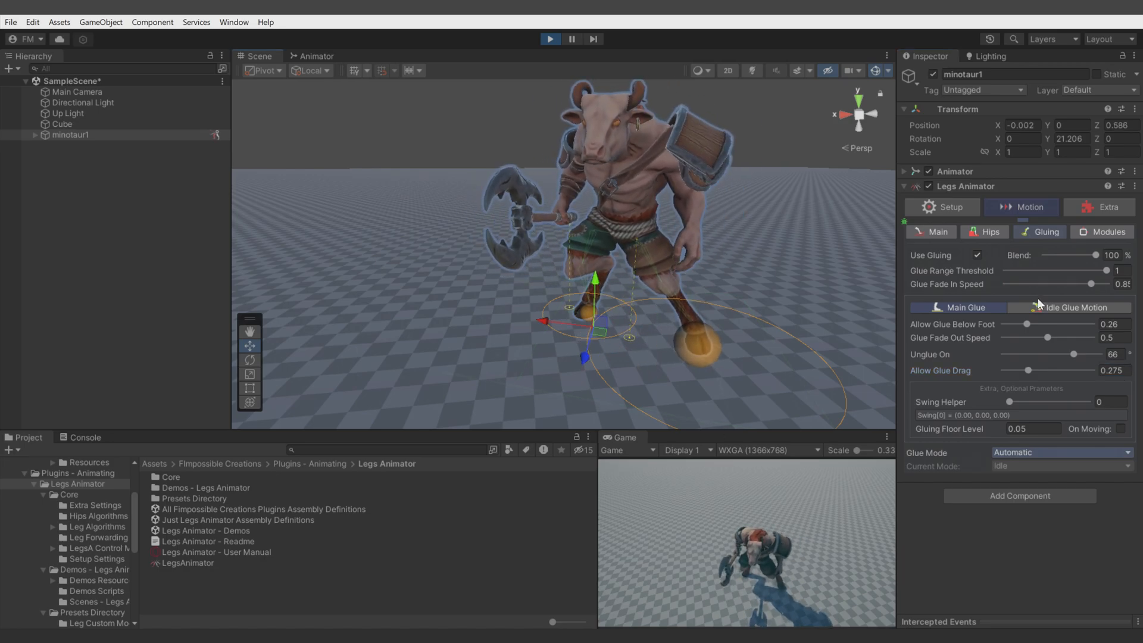
Step: Restart play mode, show the Idle Glue Motion settings and move minotaur1 sideways to test its idle steps
{"action": "left_click", "coordinate": [550, 39]}
{"action": "left_click", "coordinate": [550, 39]}
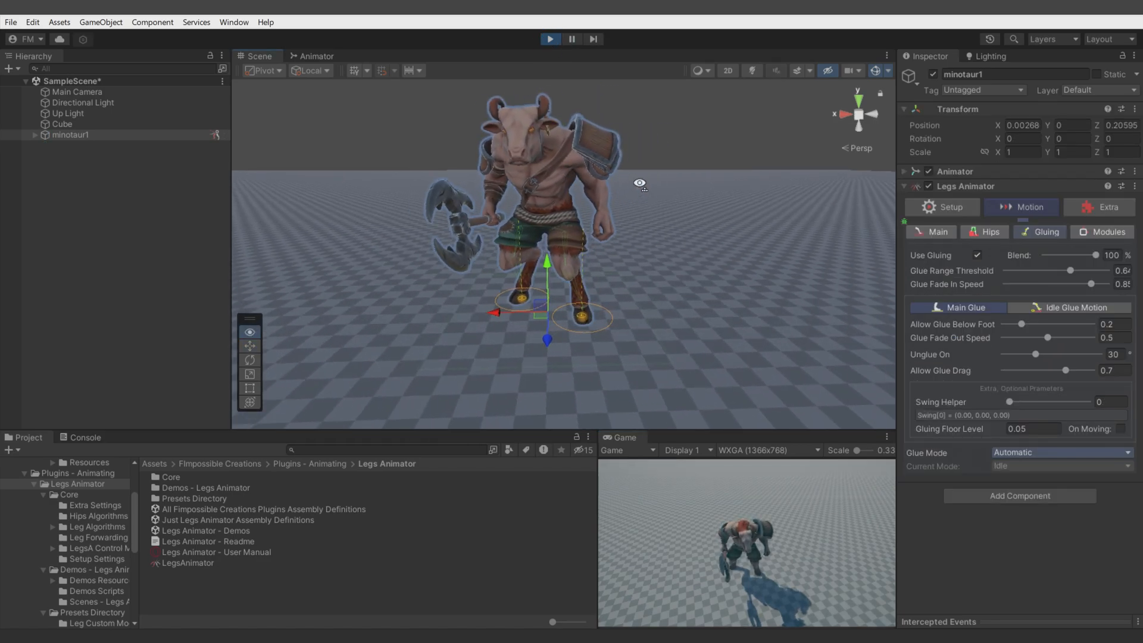
{"action": "right_click_drag", "start_coordinate": [640, 184], "coordinate": [638, 180]}
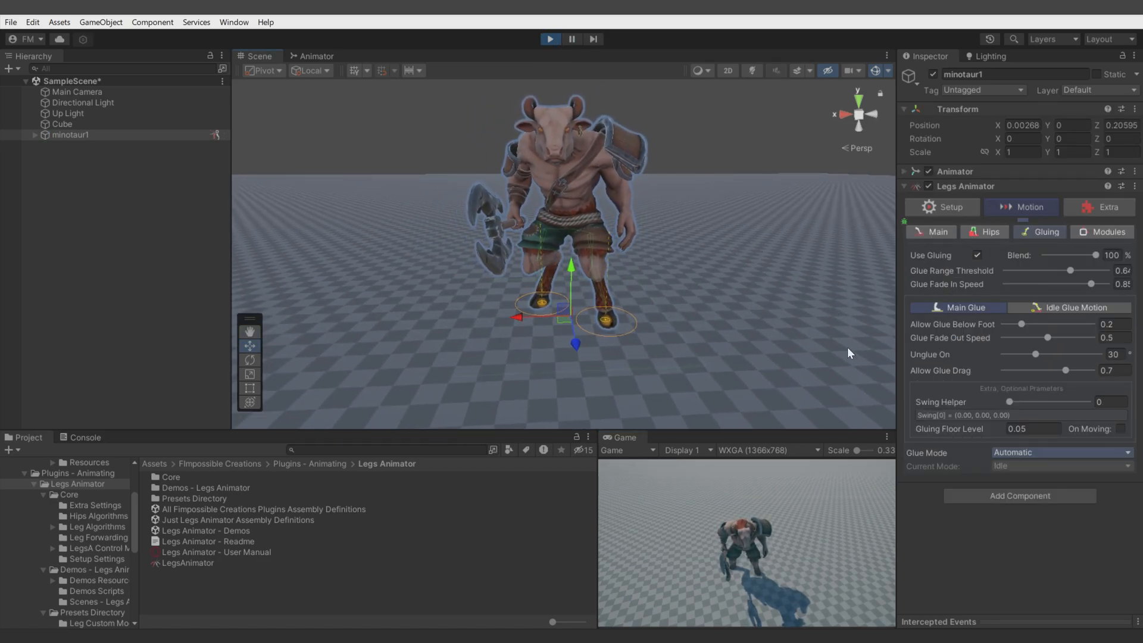
{"action": "left_click", "coordinate": [1063, 308]}
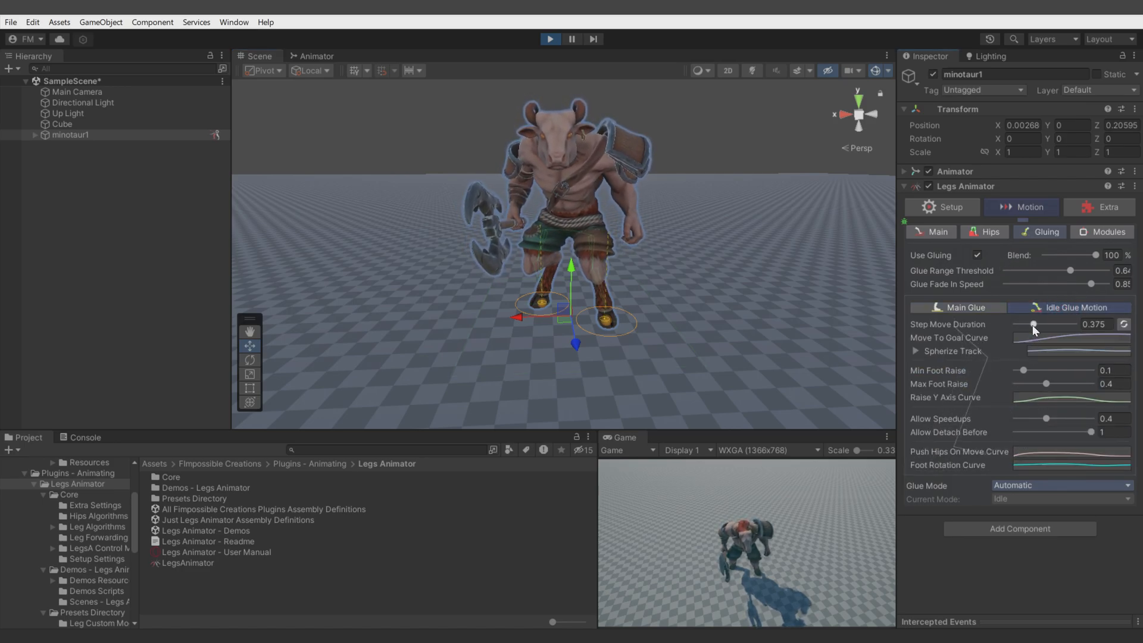
{"action": "left_click_drag", "start_coordinate": [565, 326], "coordinate": [607, 330]}
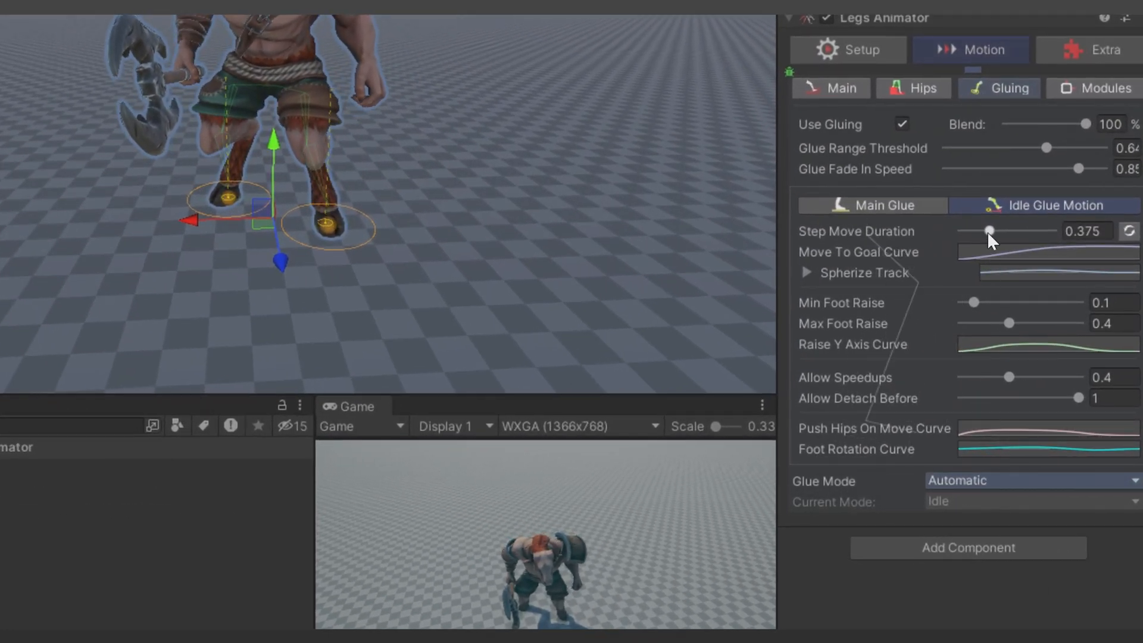
{"action": "left_click_drag", "start_coordinate": [262, 231], "coordinate": [316, 232]}
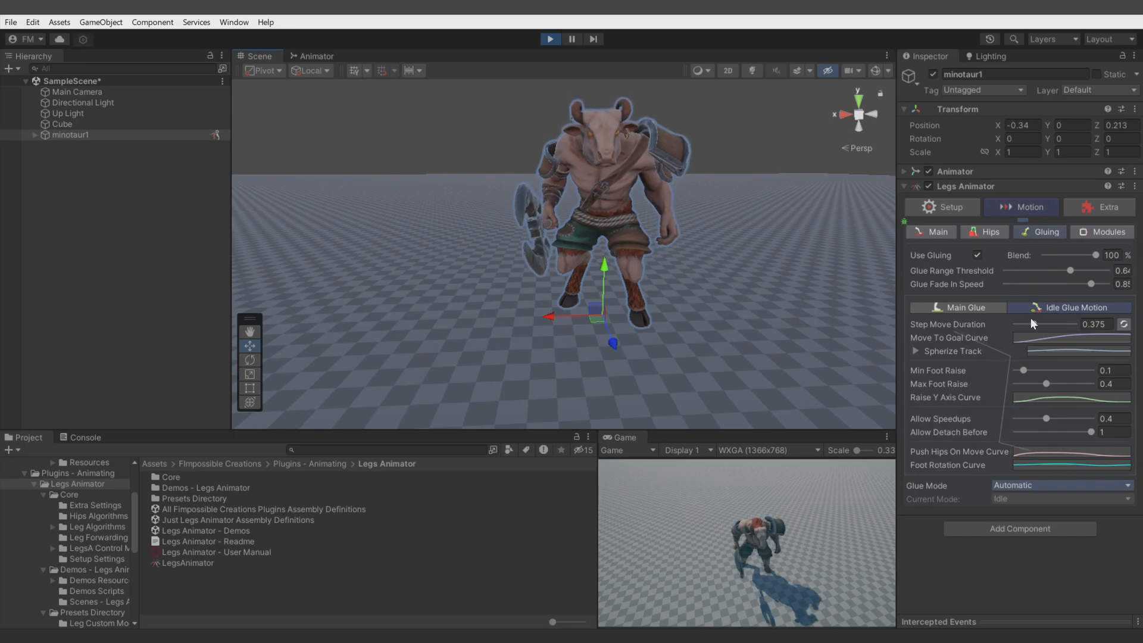
Step: Vary Step Move Duration while moving minotaur1, set it to 0.45 and examine the Allow Speedups setting
{"action": "left_click_drag", "start_coordinate": [1033, 323], "coordinate": [1087, 336]}
{"action": "mouse_move", "coordinate": [587, 326]}
{"action": "left_mouse_down"}
{"action": "mouse_move", "coordinate": [646, 326]}
{"action": "mouse_move", "coordinate": [619, 343]}
{"action": "mouse_move", "coordinate": [490, 330]}
{"action": "mouse_move", "coordinate": [595, 393]}
{"action": "mouse_move", "coordinate": [524, 277]}
{"action": "mouse_move", "coordinate": [527, 399]}
{"action": "mouse_move", "coordinate": [571, 335]}
{"action": "left_mouse_up"}
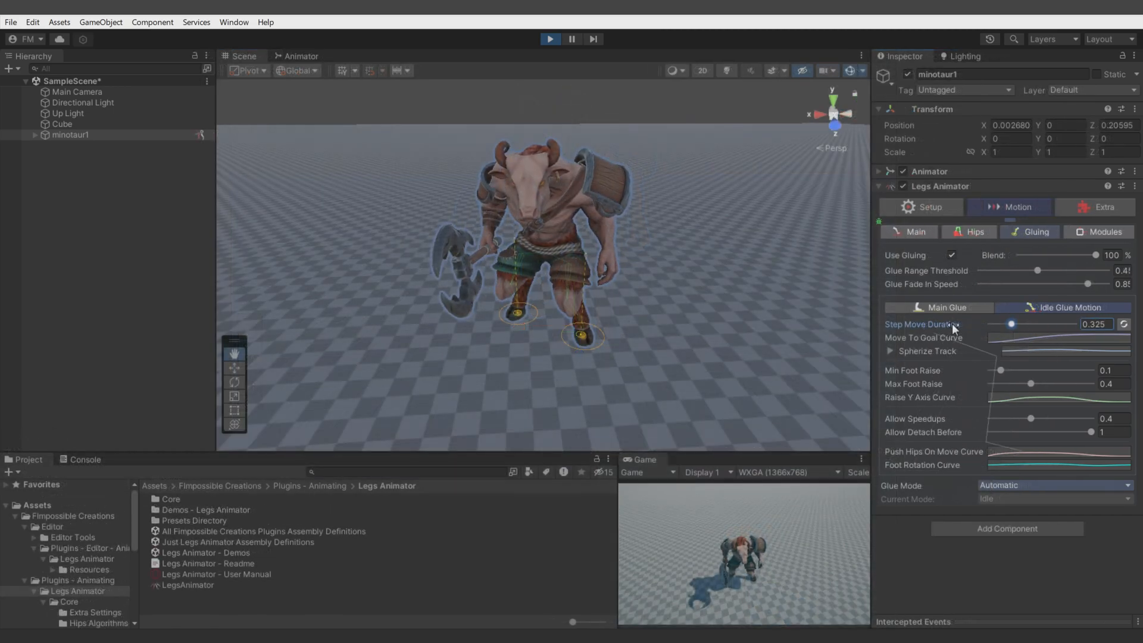
{"action": "left_click", "coordinate": [927, 420]}
{"action": "left_click_drag", "start_coordinate": [1025, 420], "coordinate": [1024, 420]}
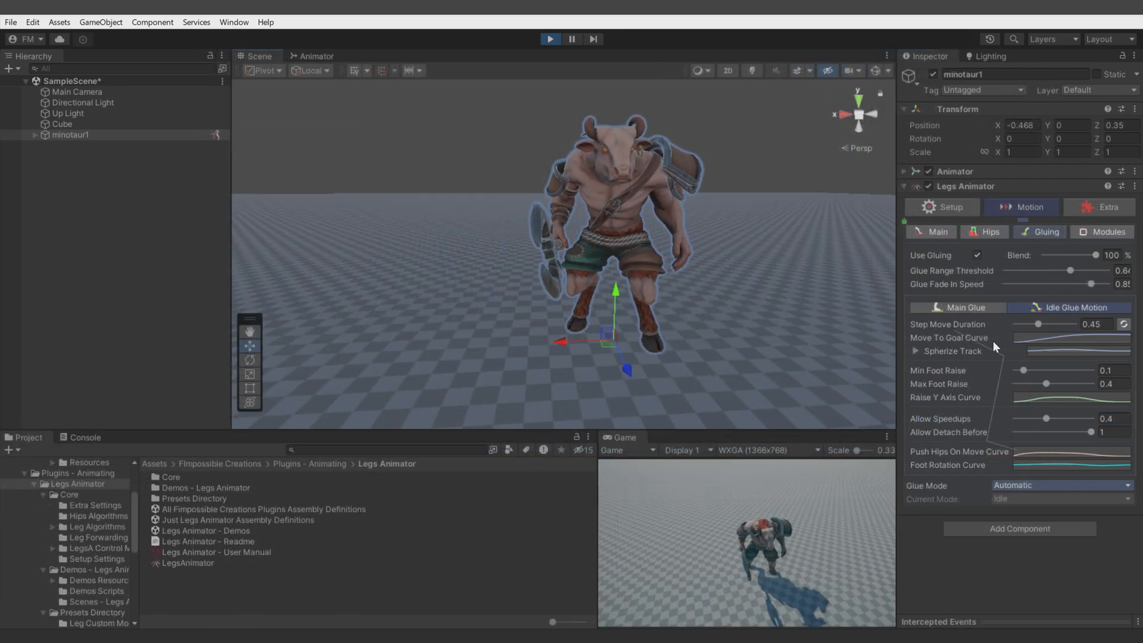
Step: Open minotaur1's Move To Goal Curve for editing and move the curve editor clear of the gluing settings
{"action": "left_click", "coordinate": [1057, 341]}
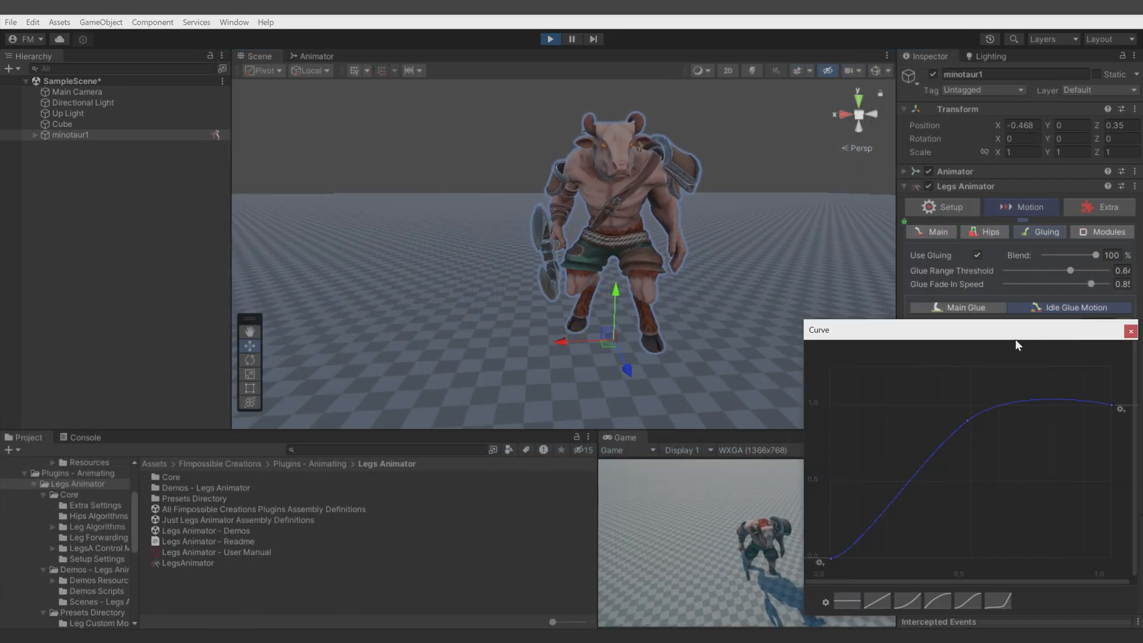
{"action": "left_click_drag", "start_coordinate": [1016, 341], "coordinate": [506, 339]}
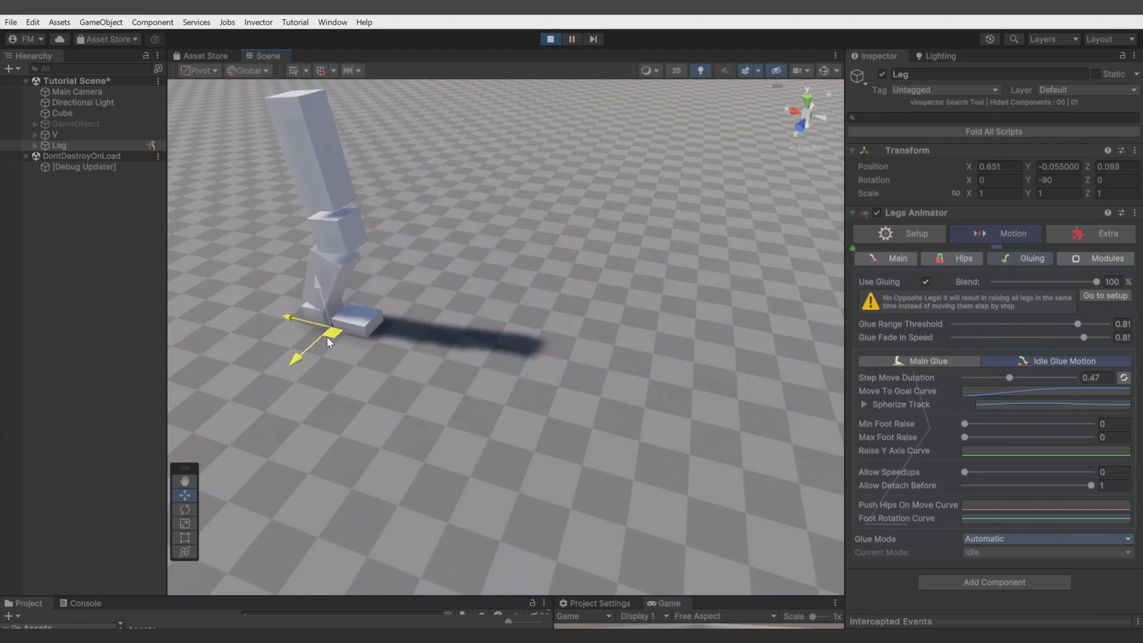
Step: Move the Leg object in the Tutorial Scene and examine how its Move To Goal Curve shapes the step
{"action": "left_click_drag", "start_coordinate": [329, 343], "coordinate": [438, 352]}
{"action": "left_click", "coordinate": [1000, 391]}
{"action": "double_click", "coordinate": [997, 391]}
{"action": "left_click_drag", "start_coordinate": [996, 391], "coordinate": [997, 554]}
{"action": "left_click_drag", "start_coordinate": [439, 360], "coordinate": [502, 362]}
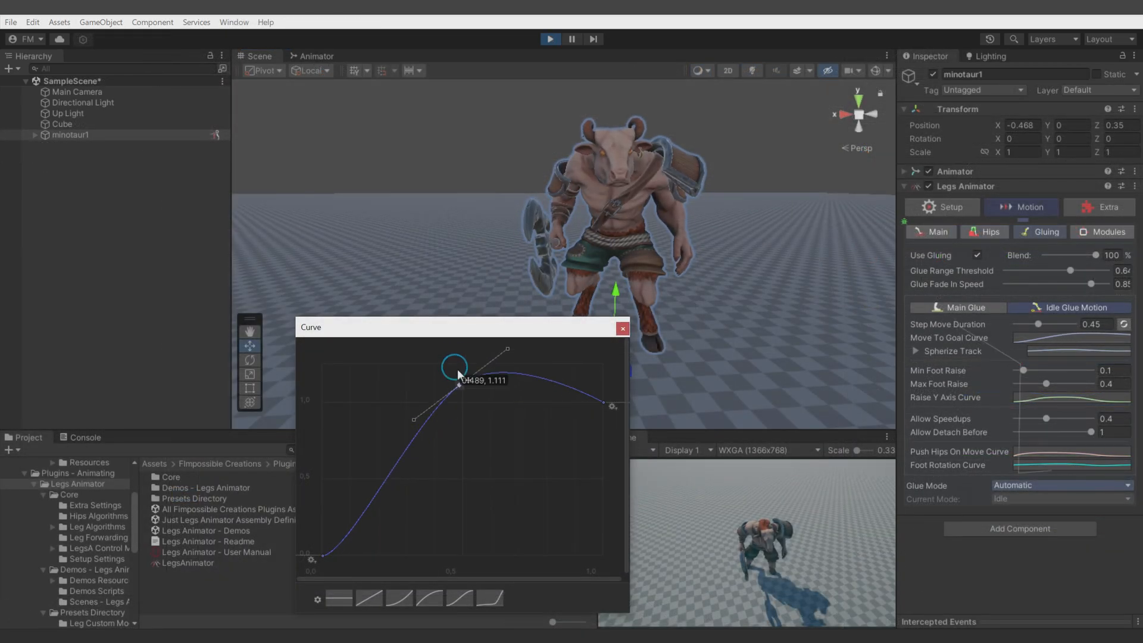
Step: Raise the middle key of minotaur1's Move To Goal Curve for a strong overshoot and flatten the end key's tangent
{"action": "left_click_drag", "start_coordinate": [458, 370], "coordinate": [418, 396]}
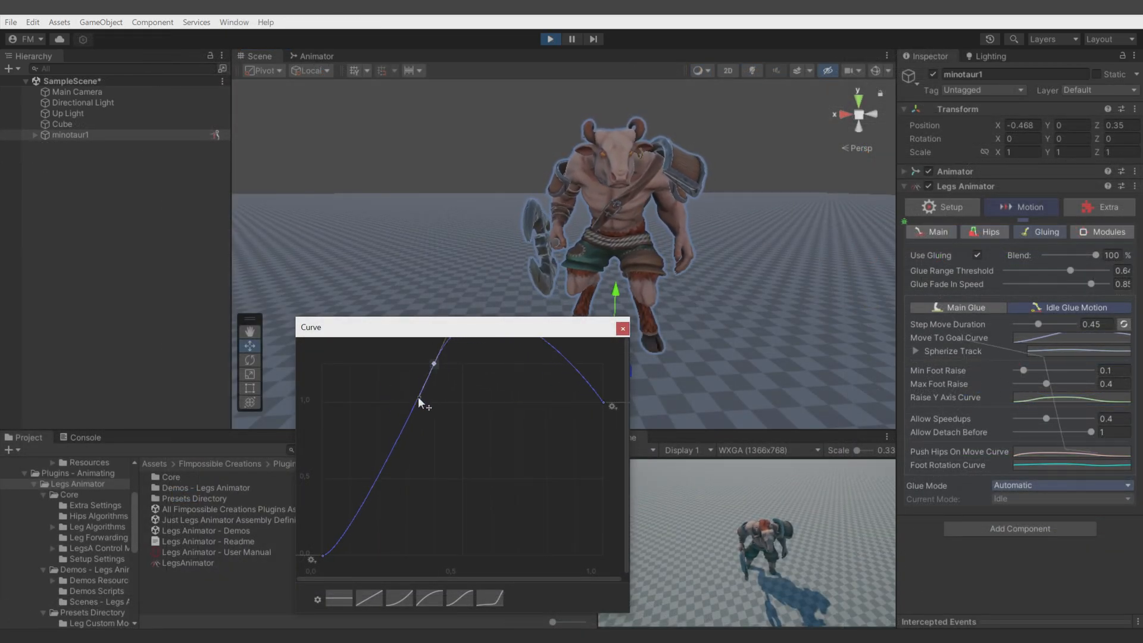
{"action": "left_click", "coordinate": [595, 403]}
{"action": "left_click_drag", "start_coordinate": [594, 404], "coordinate": [535, 402]}
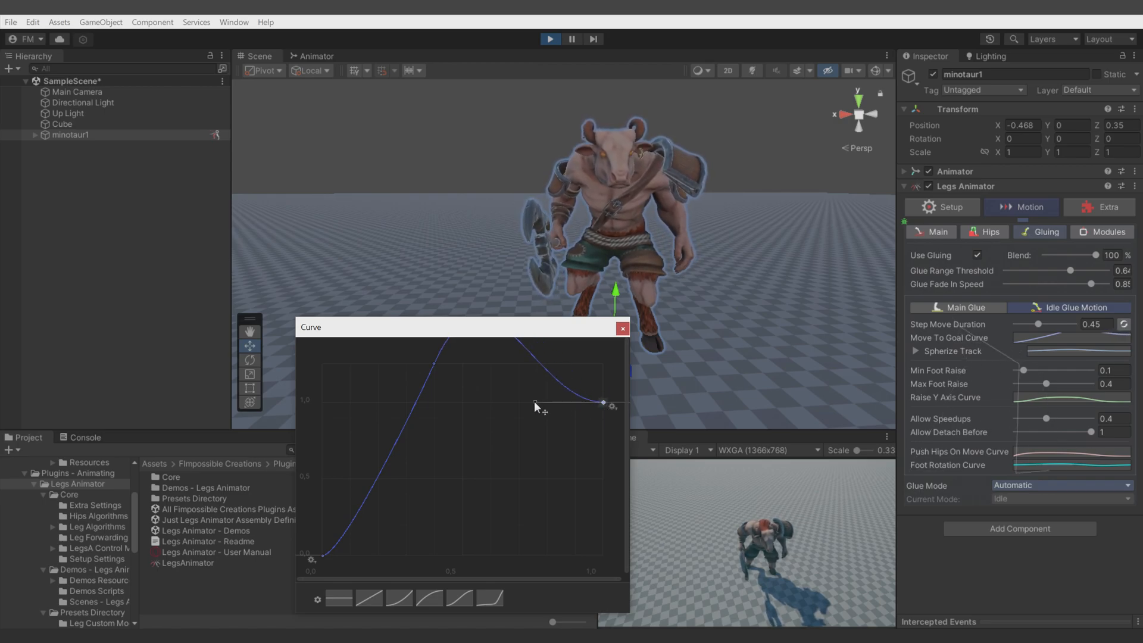
{"action": "left_click", "coordinate": [623, 329]}
Step: Test minotaur1's stepping with Step Move Duration at 0.69 and reduce the duration to 0.41
{"action": "left_click_drag", "start_coordinate": [1038, 326], "coordinate": [1052, 329]}
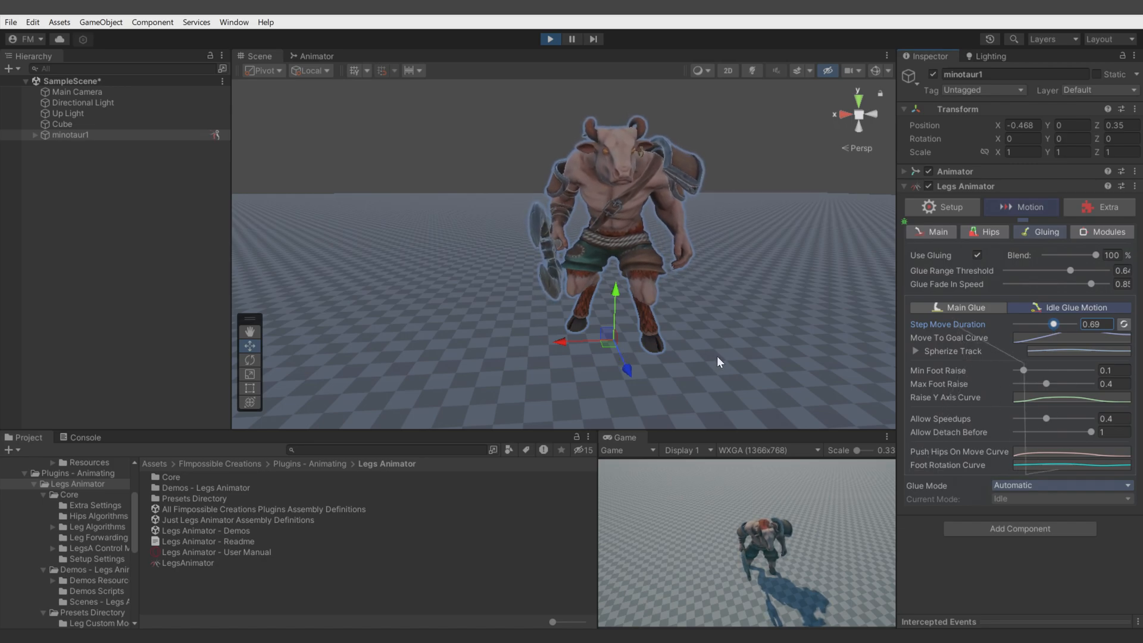
{"action": "mouse_move", "coordinate": [612, 349]}
{"action": "left_mouse_down"}
{"action": "mouse_move", "coordinate": [688, 352]}
{"action": "mouse_move", "coordinate": [592, 365]}
{"action": "mouse_move", "coordinate": [632, 356]}
{"action": "left_mouse_up"}
{"action": "left_click", "coordinate": [1037, 325]}
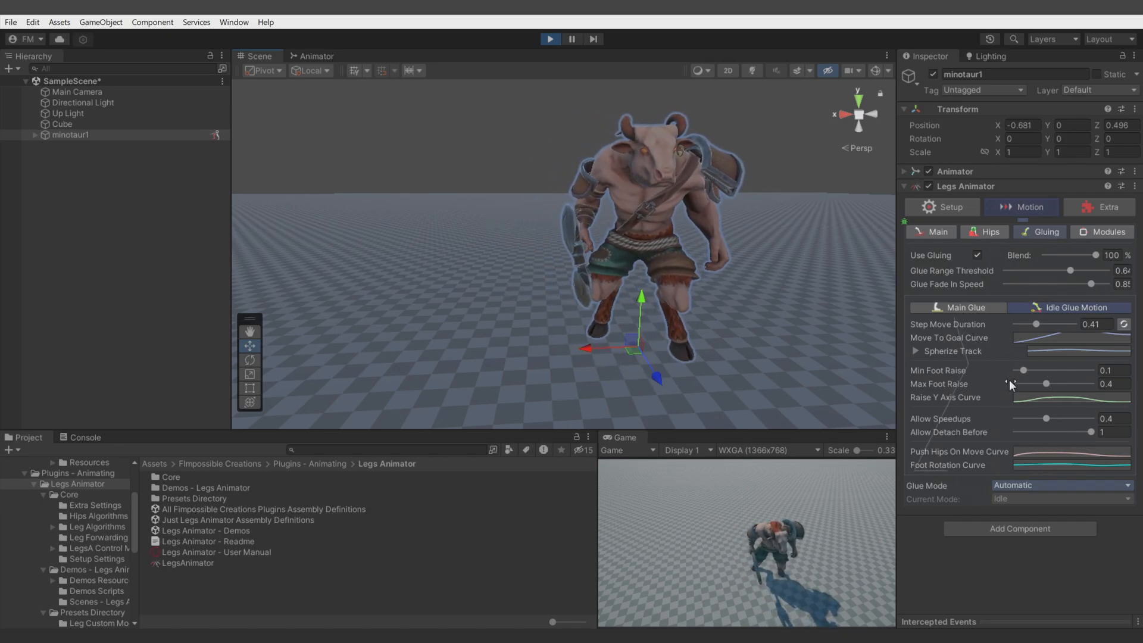
Step: Lower the middle key of the Move To Goal Curve and shift it slightly earlier to reduce the overshoot
{"action": "left_click", "coordinate": [1063, 338]}
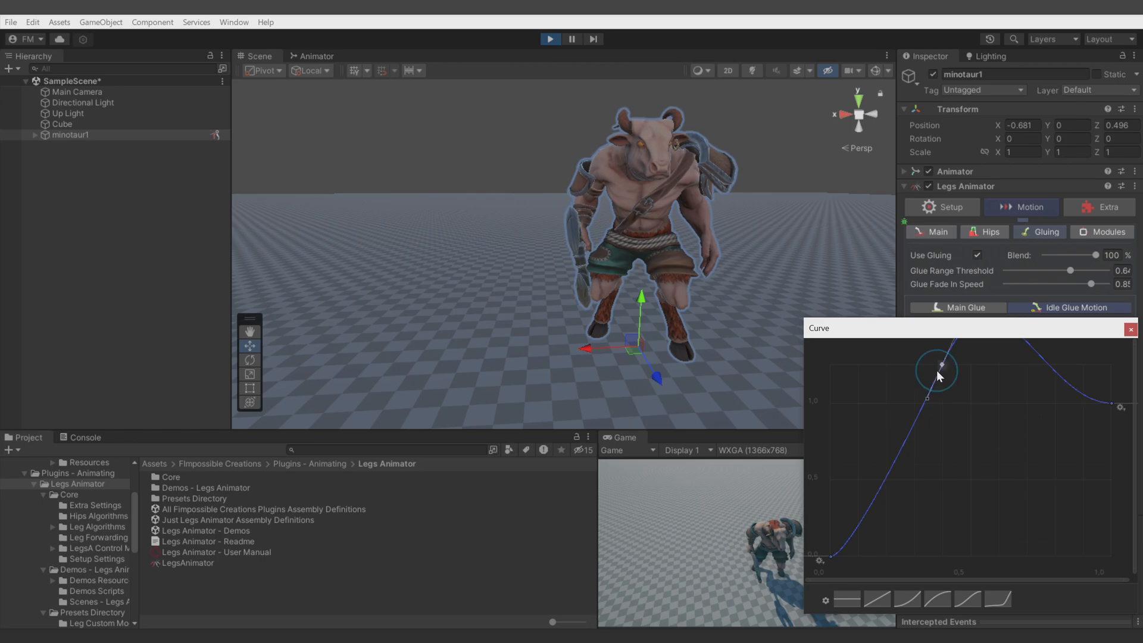
{"action": "left_click_drag", "start_coordinate": [946, 362], "coordinate": [921, 424]}
{"action": "left_click", "coordinate": [1131, 329]}
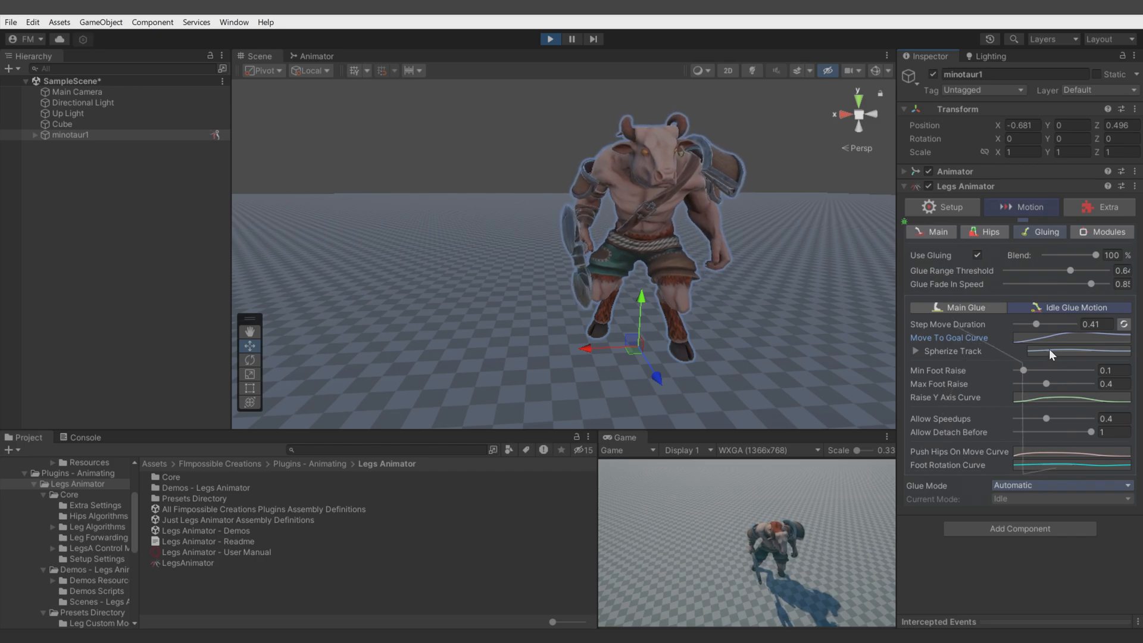
Step: Raise the Spherize Track curve's peak to about 0.8, extend its last key nearly to 1.0, and move minotaur1 to test it
{"action": "left_click", "coordinate": [1029, 352]}
{"action": "left_click_drag", "start_coordinate": [943, 442], "coordinate": [941, 393]}
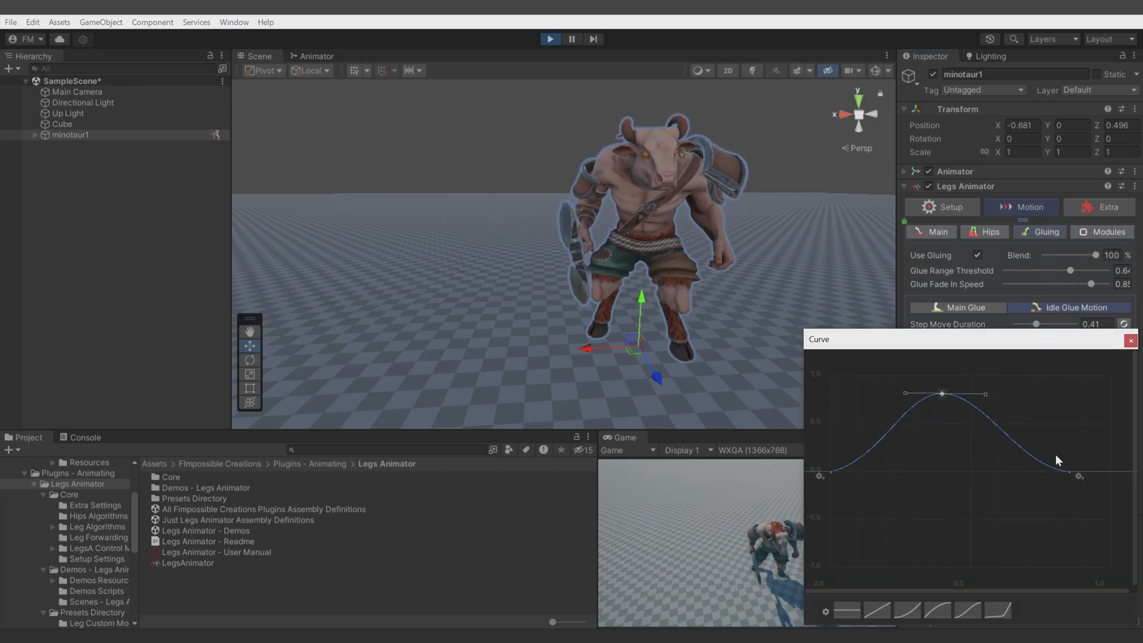
{"action": "left_click_drag", "start_coordinate": [1070, 471], "coordinate": [1096, 471]}
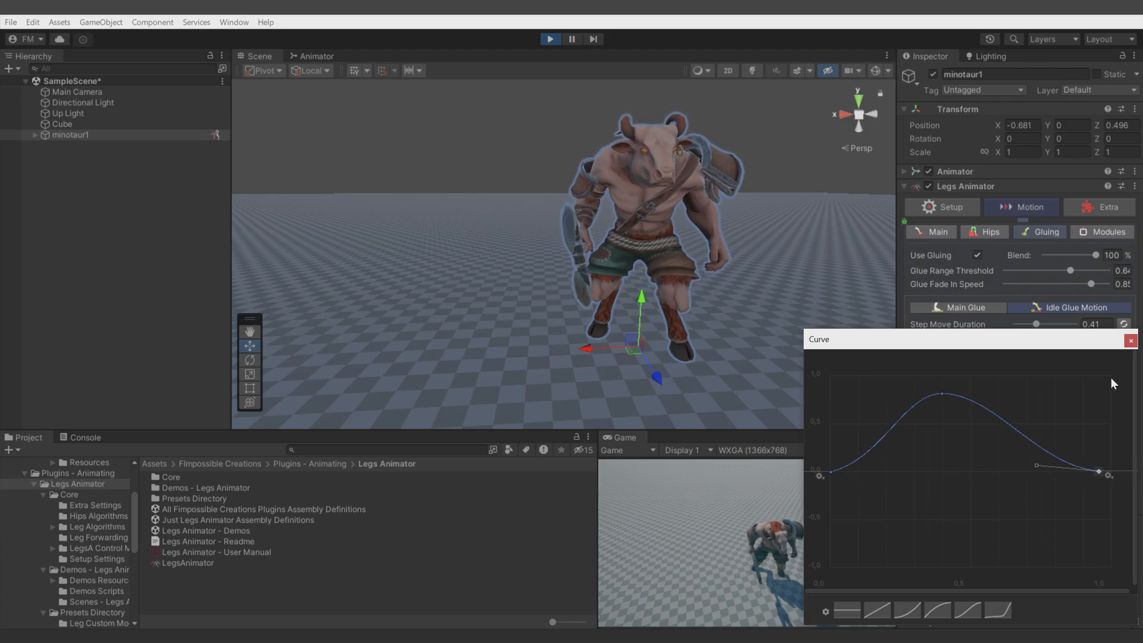
{"action": "left_click", "coordinate": [1097, 348]}
{"action": "left_click_drag", "start_coordinate": [632, 343], "coordinate": [632, 317]}
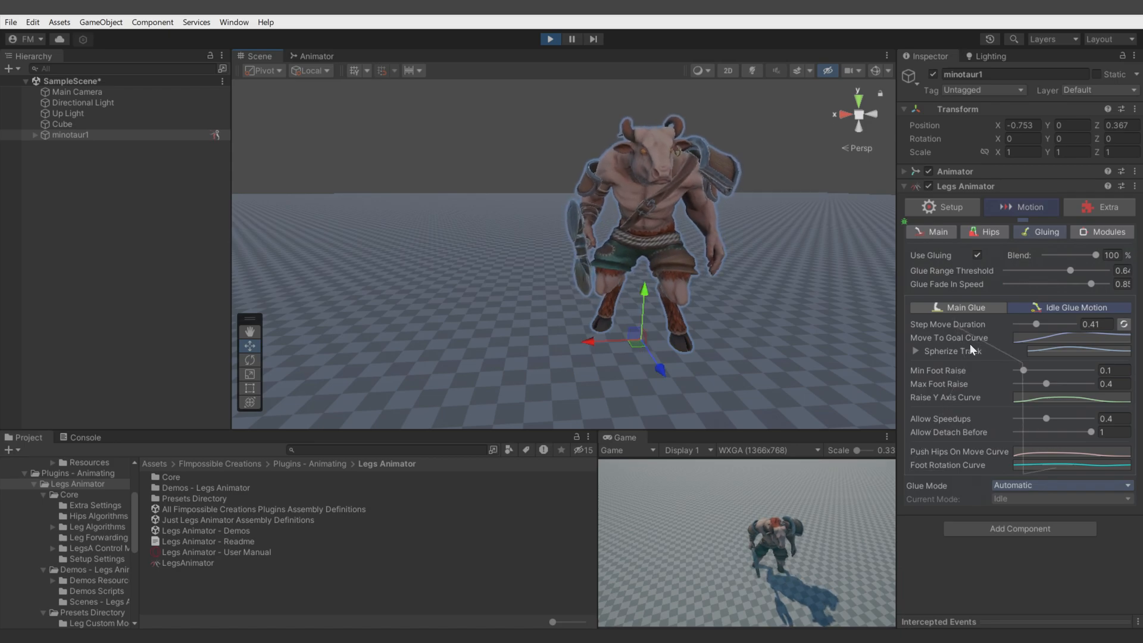
Step: Set Spherize Power to 2 and move minotaur1 to test the more curved foot path
{"action": "left_click", "coordinate": [915, 351]}
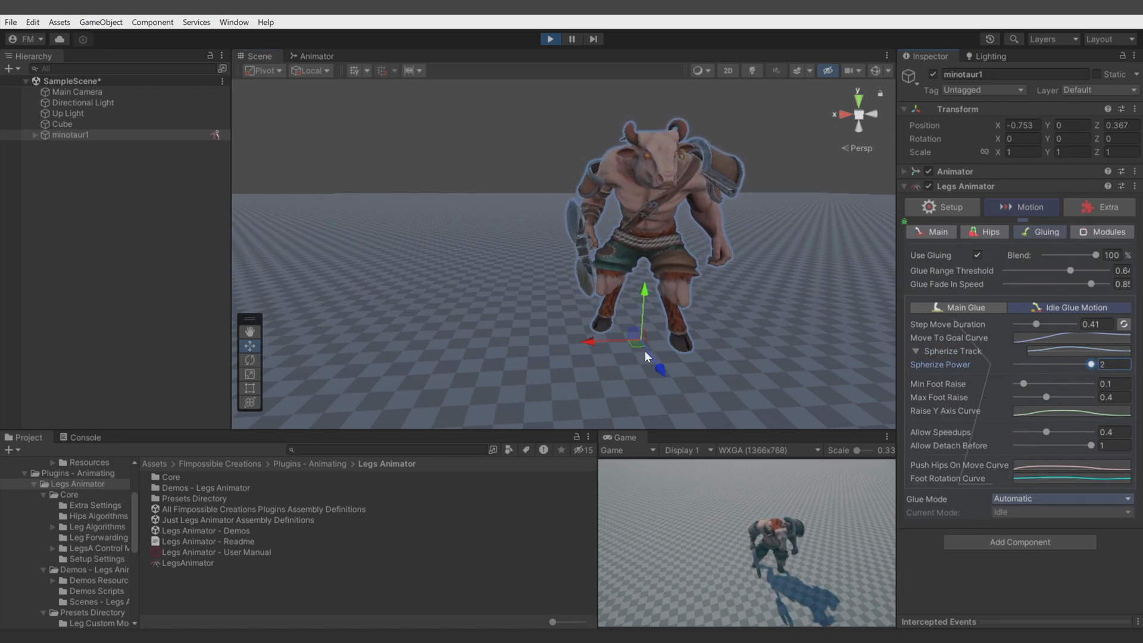
{"action": "mouse_move", "coordinate": [644, 351]}
{"action": "left_mouse_down"}
{"action": "mouse_move", "coordinate": [649, 376]}
{"action": "mouse_move", "coordinate": [650, 344]}
{"action": "left_mouse_up"}
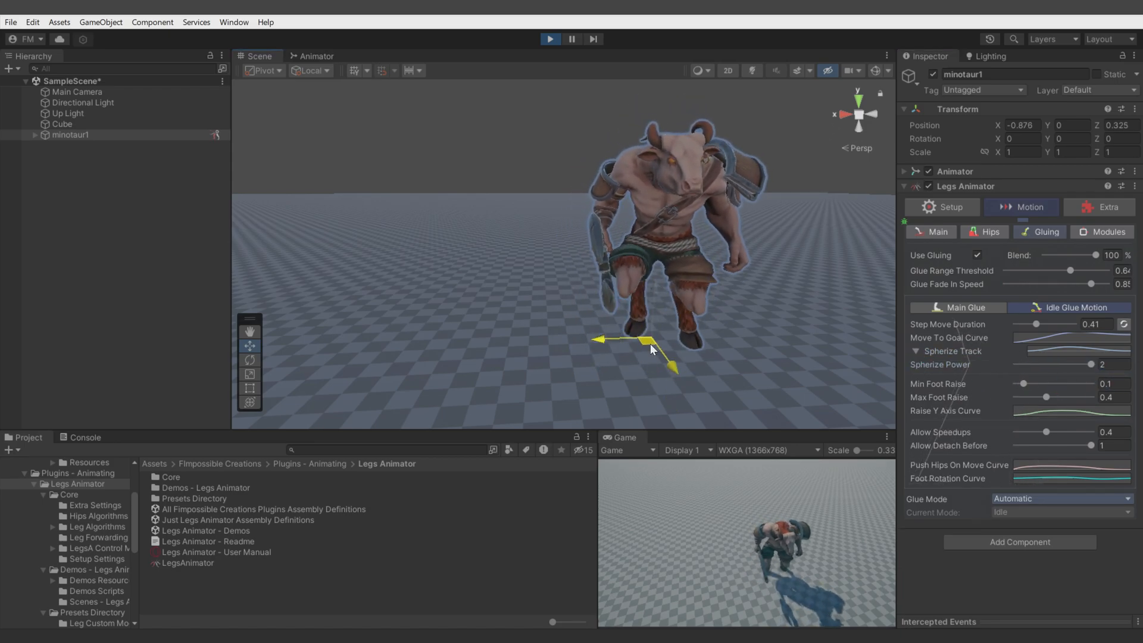
Step: Set Spherize Power to 0.89, pull the Spherize Track curve's peak down, and move minotaur1 to compare the foot path
{"action": "left_click_drag", "start_coordinate": [1065, 365], "coordinate": [1050, 370]}
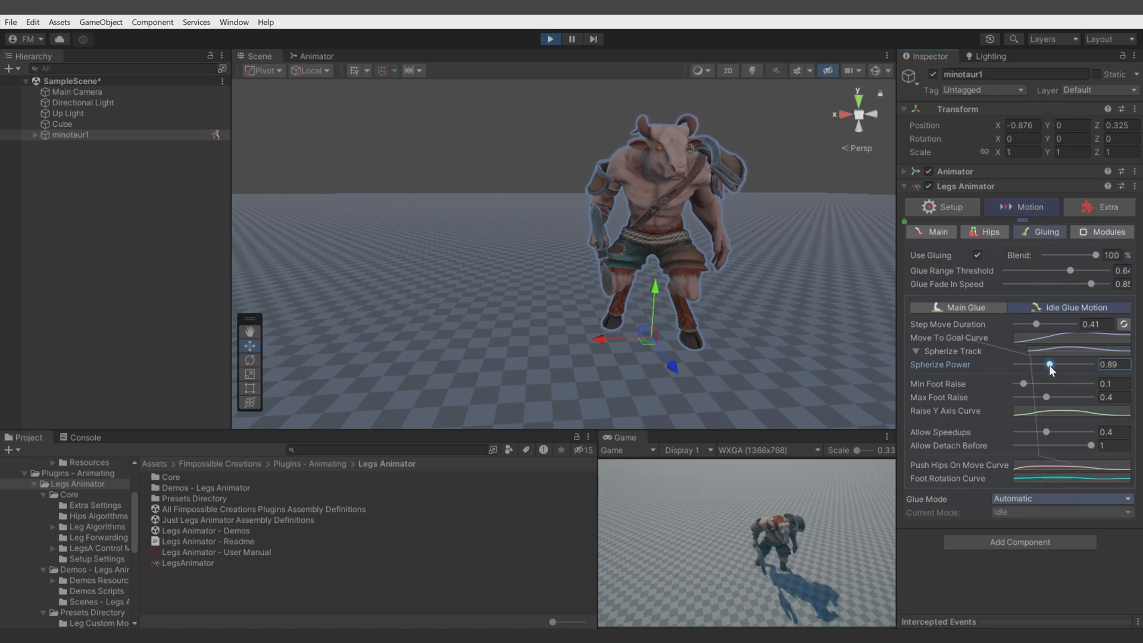
{"action": "left_click_drag", "start_coordinate": [650, 343], "coordinate": [660, 366]}
{"action": "left_click", "coordinate": [1073, 351]}
{"action": "left_click_drag", "start_coordinate": [939, 394], "coordinate": [941, 531]}
{"action": "left_click", "coordinate": [1131, 343]}
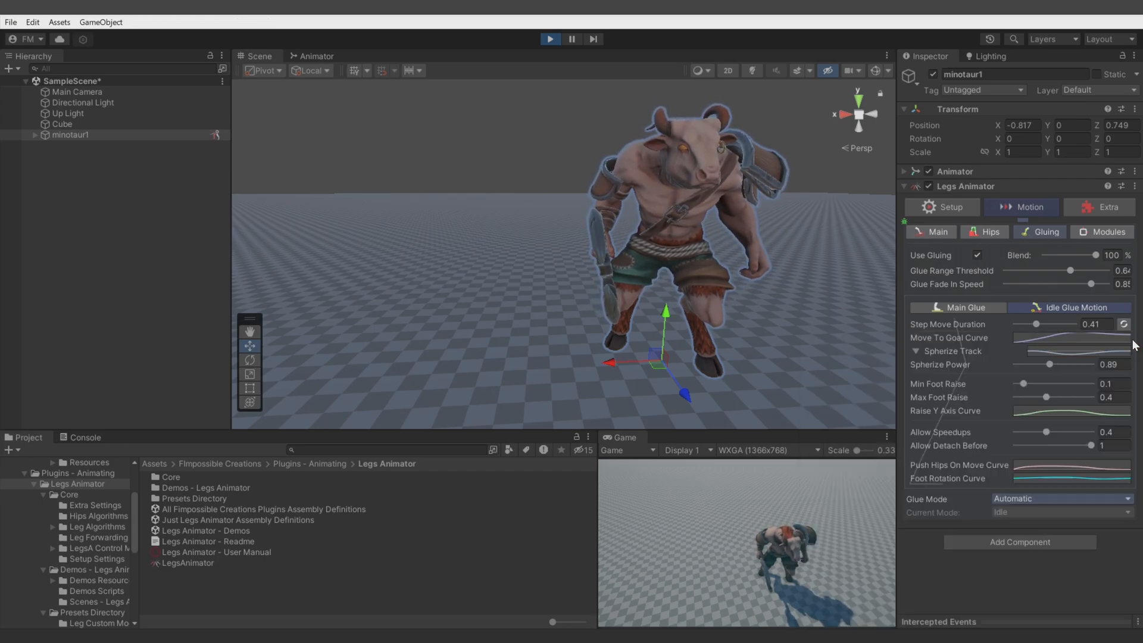
{"action": "mouse_move", "coordinate": [656, 363]}
{"action": "left_mouse_down"}
{"action": "mouse_move", "coordinate": [641, 342]}
{"action": "mouse_move", "coordinate": [652, 376]}
{"action": "left_mouse_up"}
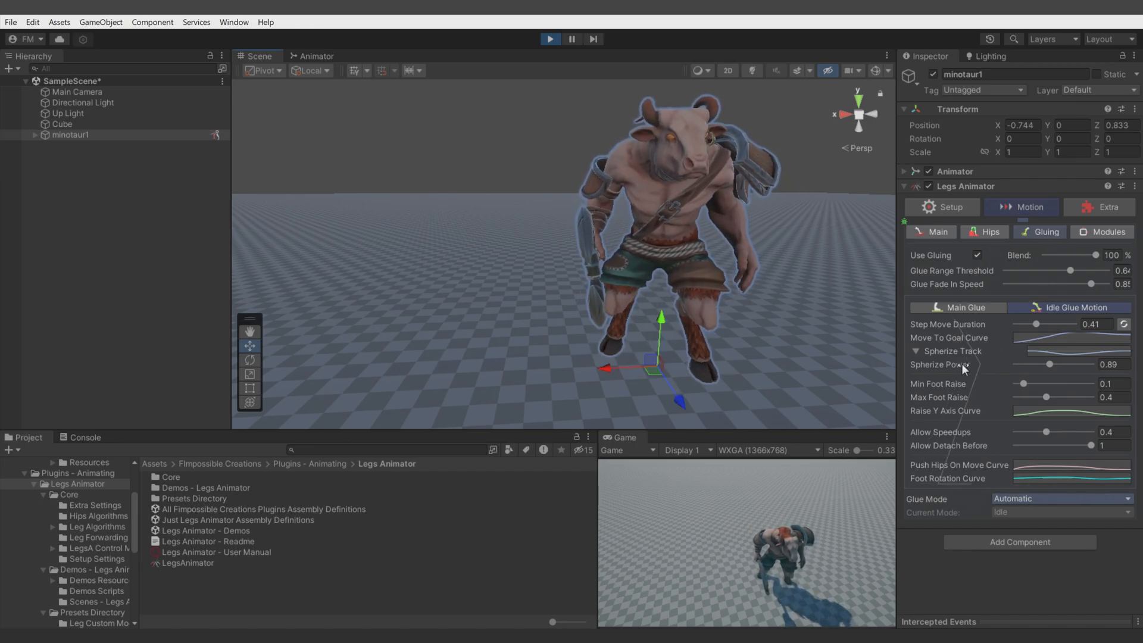
{"action": "left_click_drag", "start_coordinate": [1039, 366], "coordinate": [1033, 367]}
{"action": "left_click", "coordinate": [917, 351]}
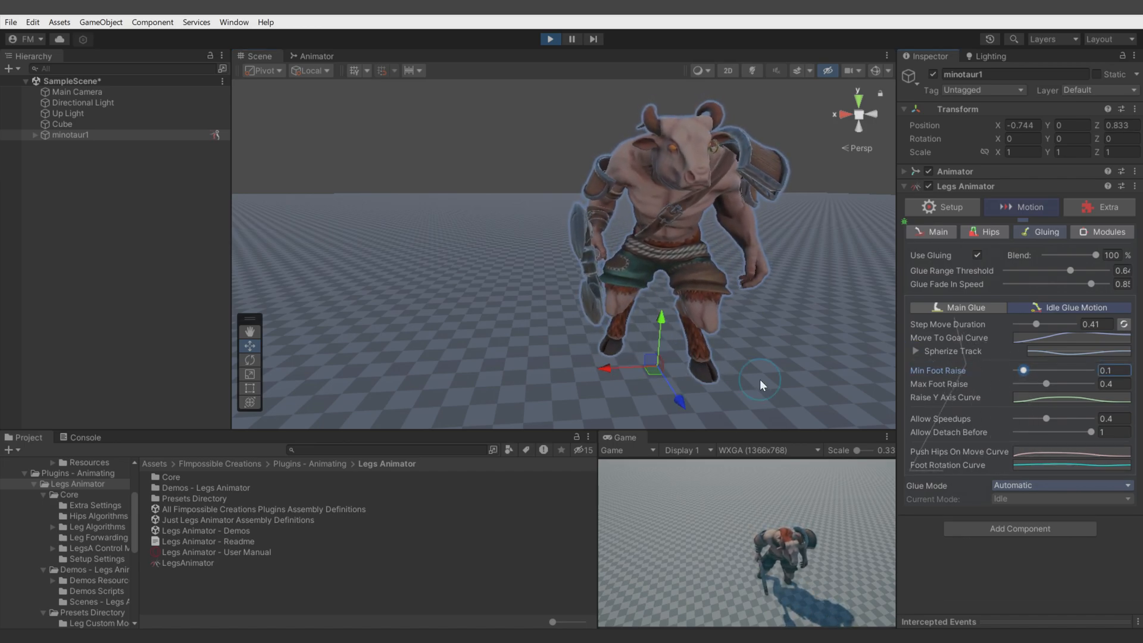
Step: Test Min and Max Foot Raise between 0 and 1 while moving minotaur1, and set them to 0.152 and 0.509
{"action": "left_click_drag", "start_coordinate": [654, 371], "coordinate": [642, 341]}
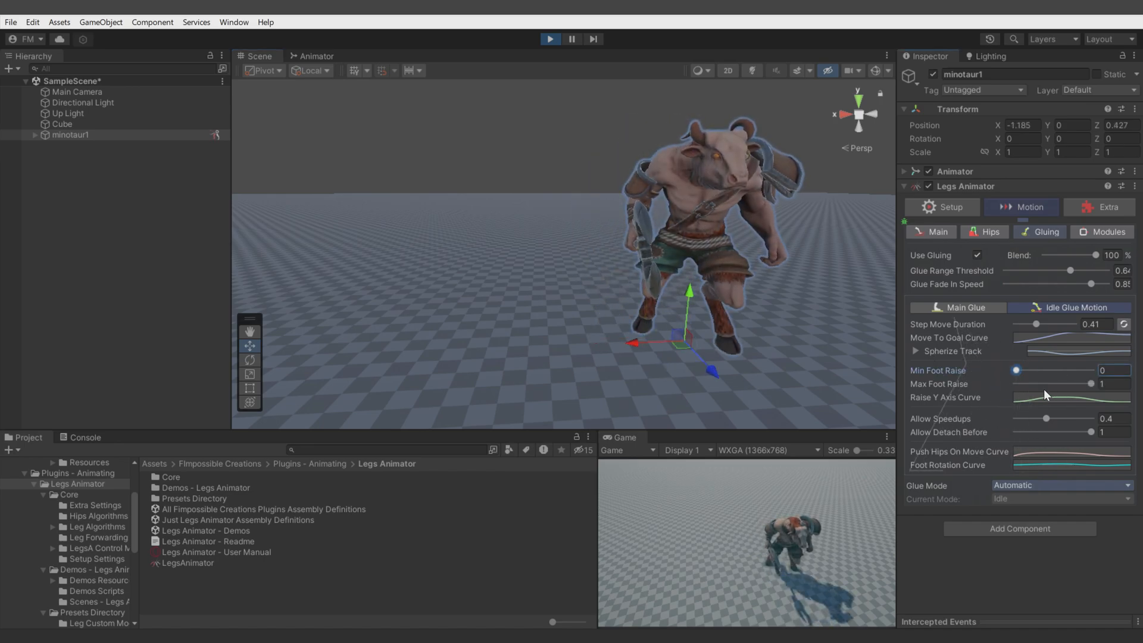
{"action": "left_click_drag", "start_coordinate": [1040, 385], "coordinate": [1009, 384]}
{"action": "left_click_drag", "start_coordinate": [683, 344], "coordinate": [644, 342]}
{"action": "left_click_drag", "start_coordinate": [1016, 371], "coordinate": [1023, 370]}
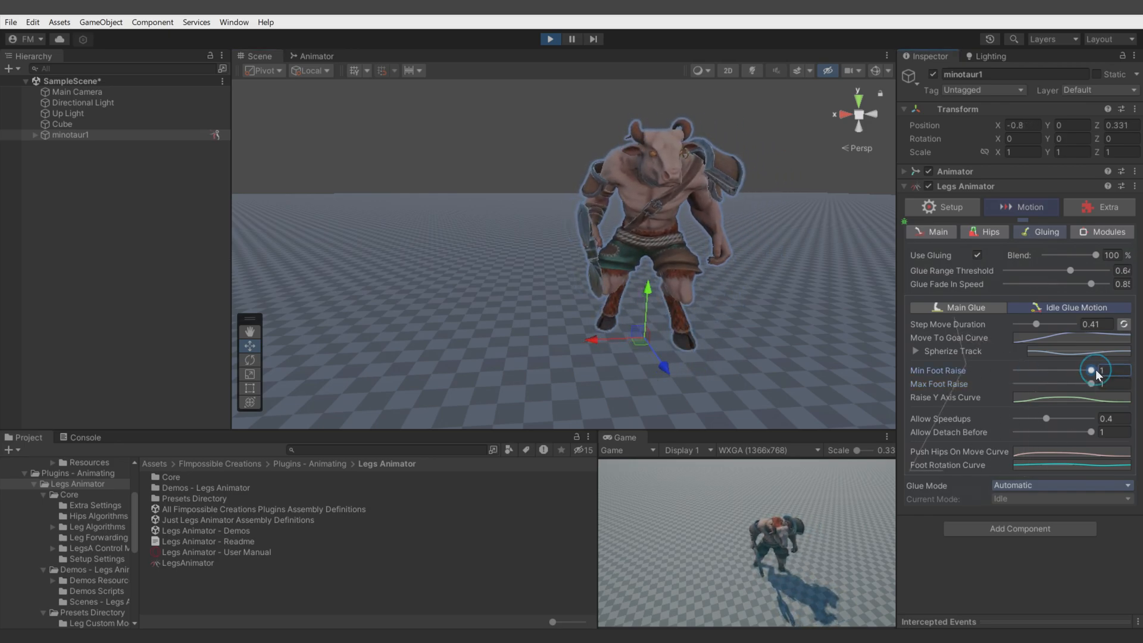
{"action": "left_click_drag", "start_coordinate": [642, 343], "coordinate": [682, 345]}
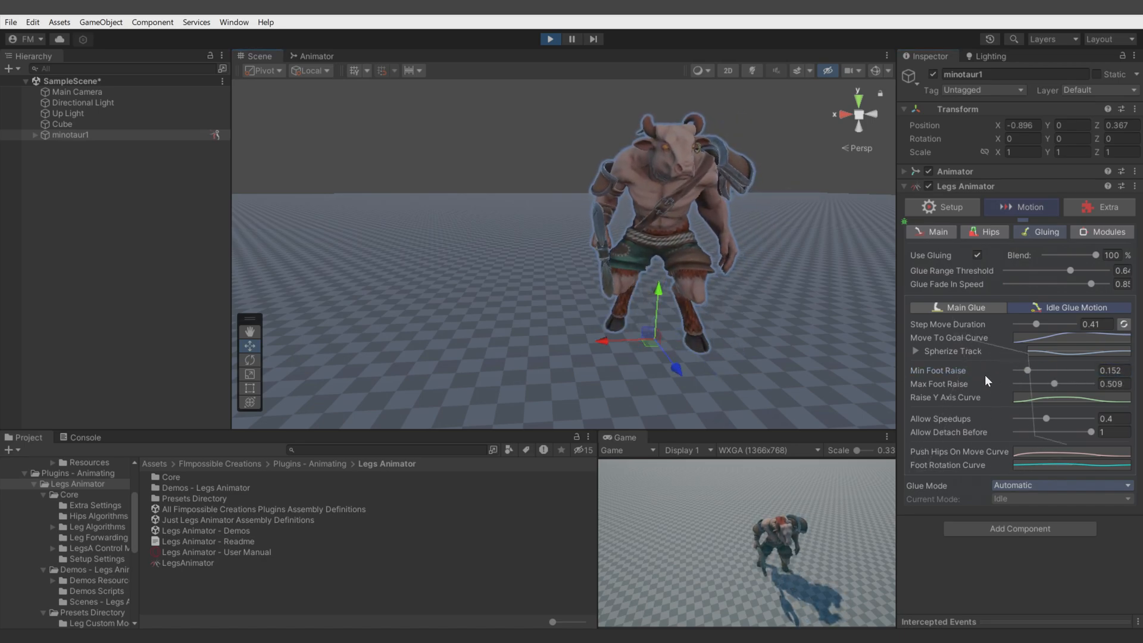
Step: Reshape the Raise Y Axis Curve into two peaks of about 0.8 with a dip to zero midway, and move minotaur1 to test it
{"action": "left_click", "coordinate": [1028, 397]}
{"action": "left_click_drag", "start_coordinate": [944, 506], "coordinate": [988, 481]}
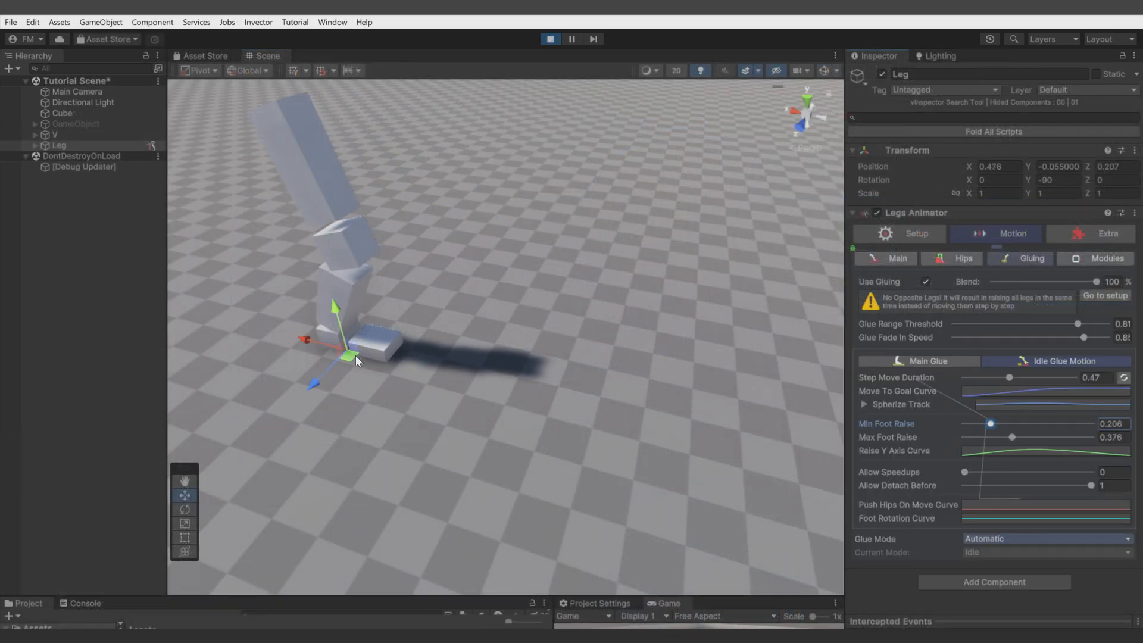
{"action": "mouse_move", "coordinate": [356, 356]}
{"action": "left_mouse_down"}
{"action": "mouse_move", "coordinate": [447, 373]}
{"action": "mouse_move", "coordinate": [356, 343]}
{"action": "left_mouse_up"}
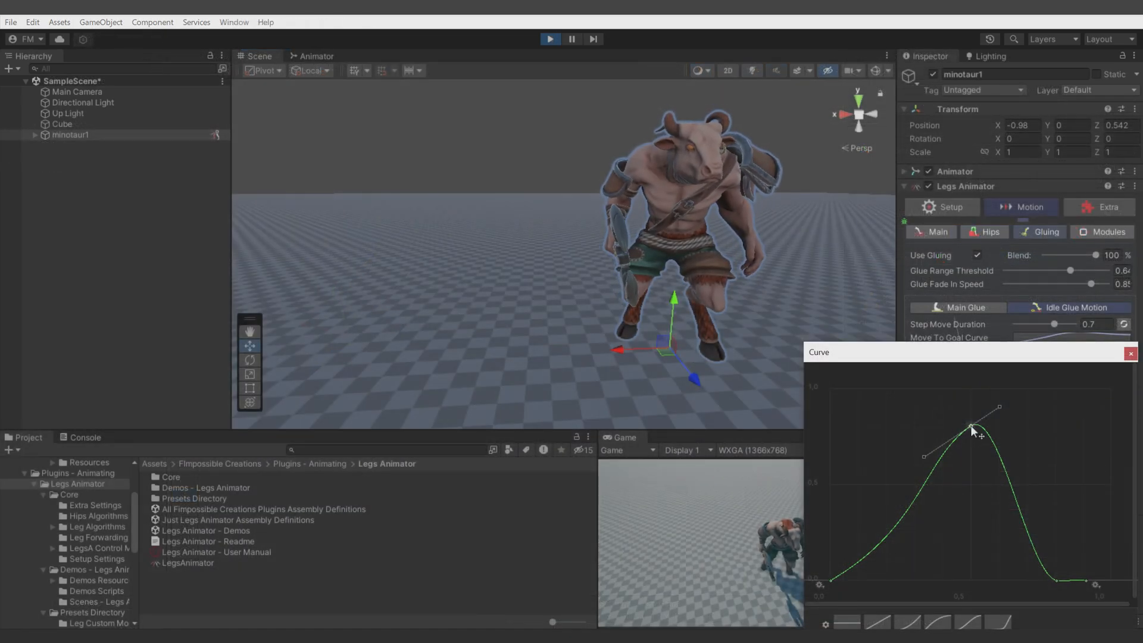
{"action": "left_click_drag", "start_coordinate": [970, 426], "coordinate": [972, 594]}
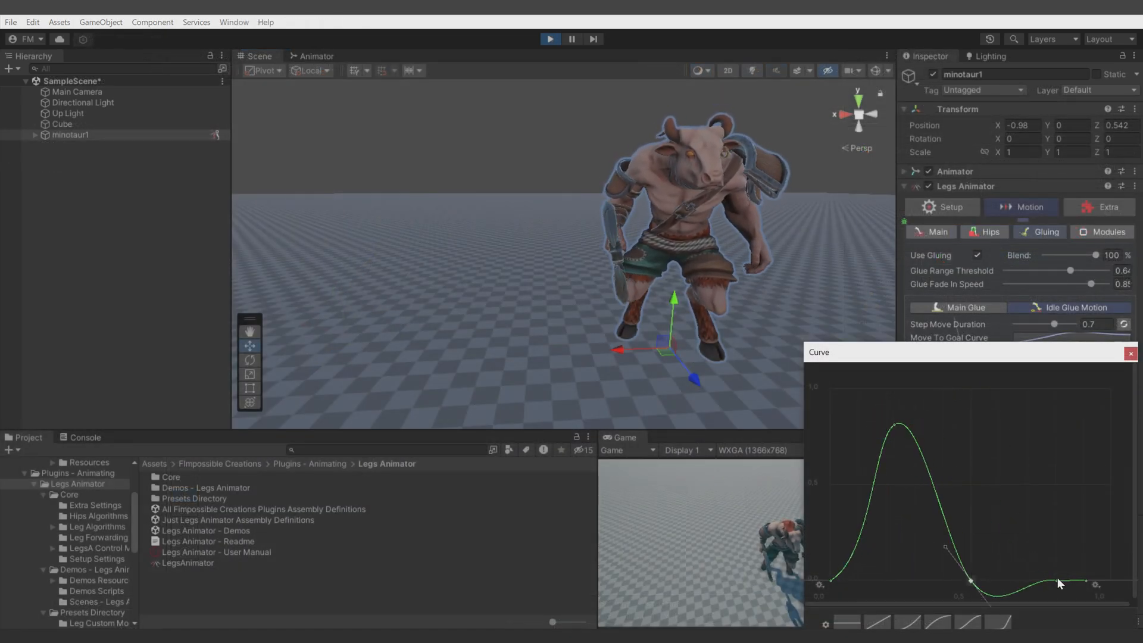
{"action": "left_click_drag", "start_coordinate": [1057, 581], "coordinate": [1042, 413]}
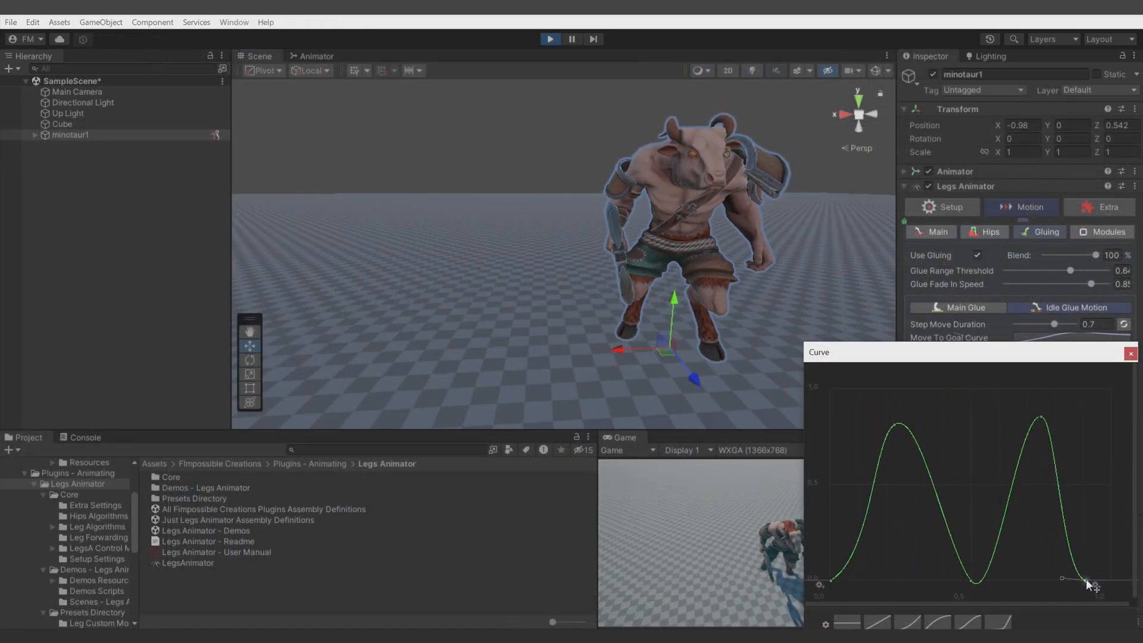
{"action": "left_click", "coordinate": [1131, 354]}
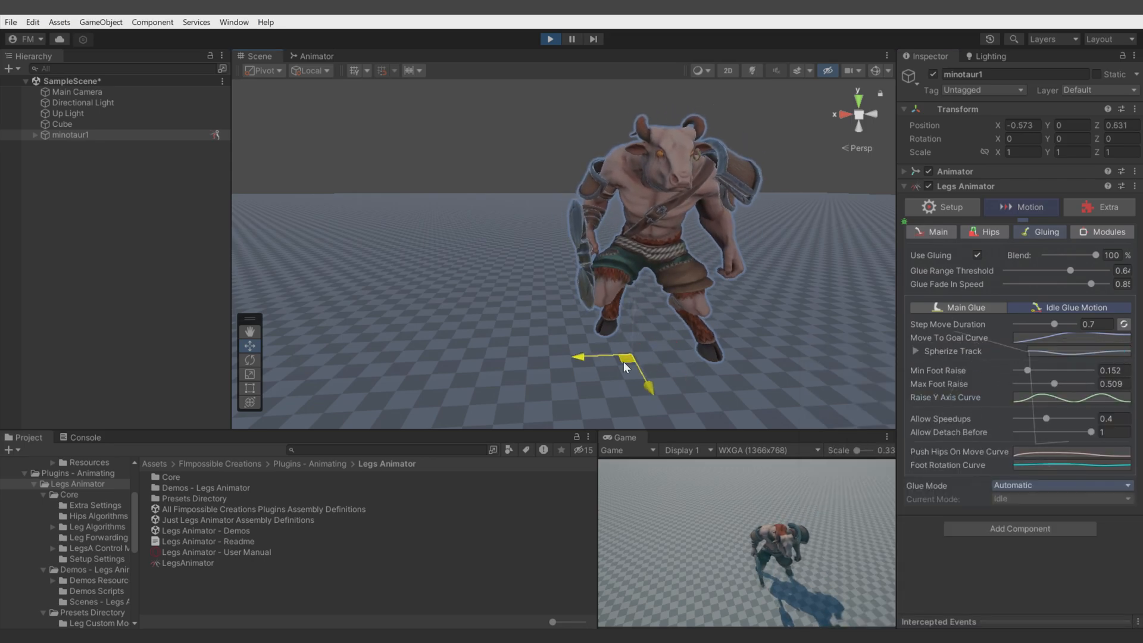
{"action": "mouse_move", "coordinate": [624, 362]}
{"action": "left_mouse_down"}
{"action": "mouse_move", "coordinate": [734, 367]}
{"action": "mouse_move", "coordinate": [626, 362]}
{"action": "left_mouse_up"}
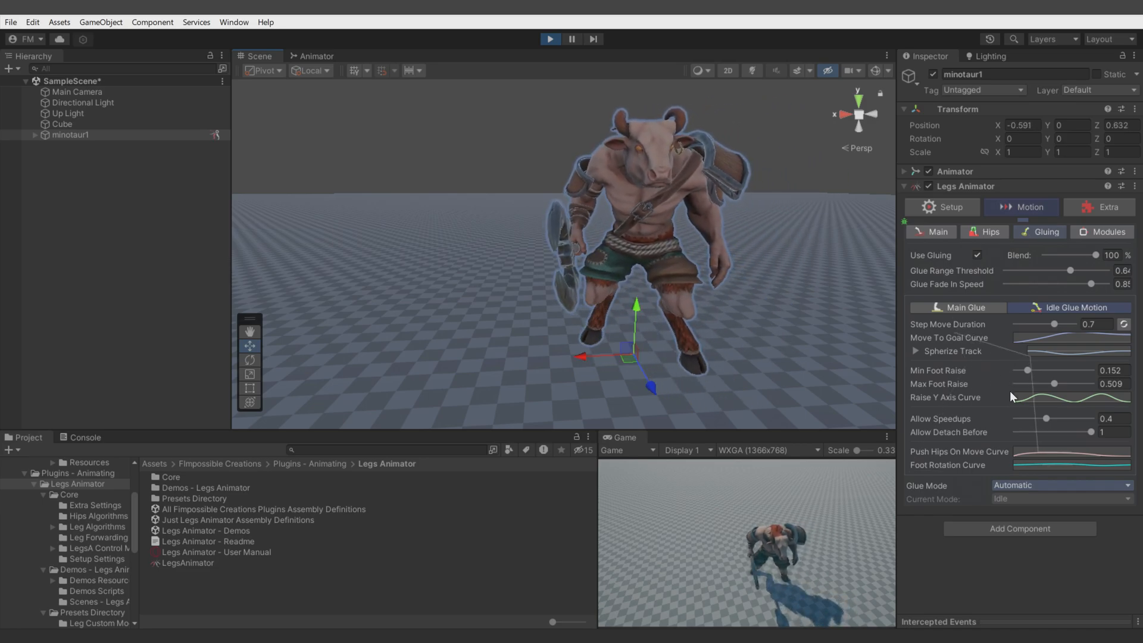
Step: Reduce the Raise Y Axis Curve to a single peak at about 0.4 of the step and set Step Move Duration to 0.4
{"action": "left_click", "coordinate": [1057, 400]}
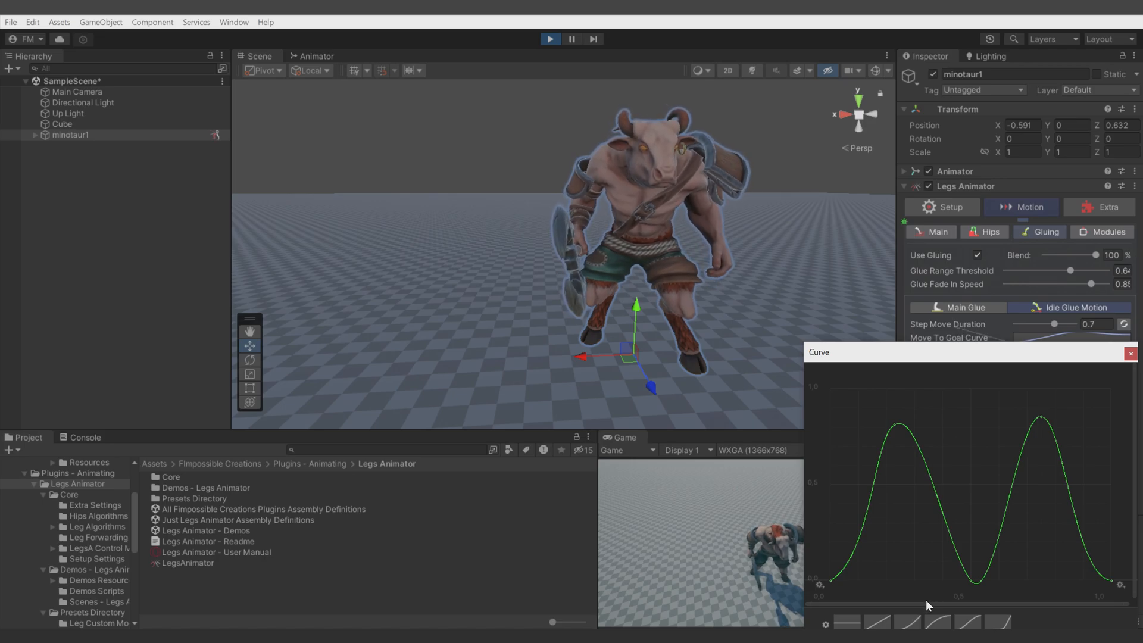
{"action": "left_click_drag", "start_coordinate": [931, 543], "coordinate": [997, 613]}
{"action": "key", "text": "Delete"}
{"action": "left_click", "coordinate": [1041, 416]}
{"action": "key", "text": "Delete"}
{"action": "left_click_drag", "start_coordinate": [894, 424], "coordinate": [941, 427]}
{"action": "left_click", "coordinate": [1131, 354]}
{"action": "left_click", "coordinate": [1036, 325]}
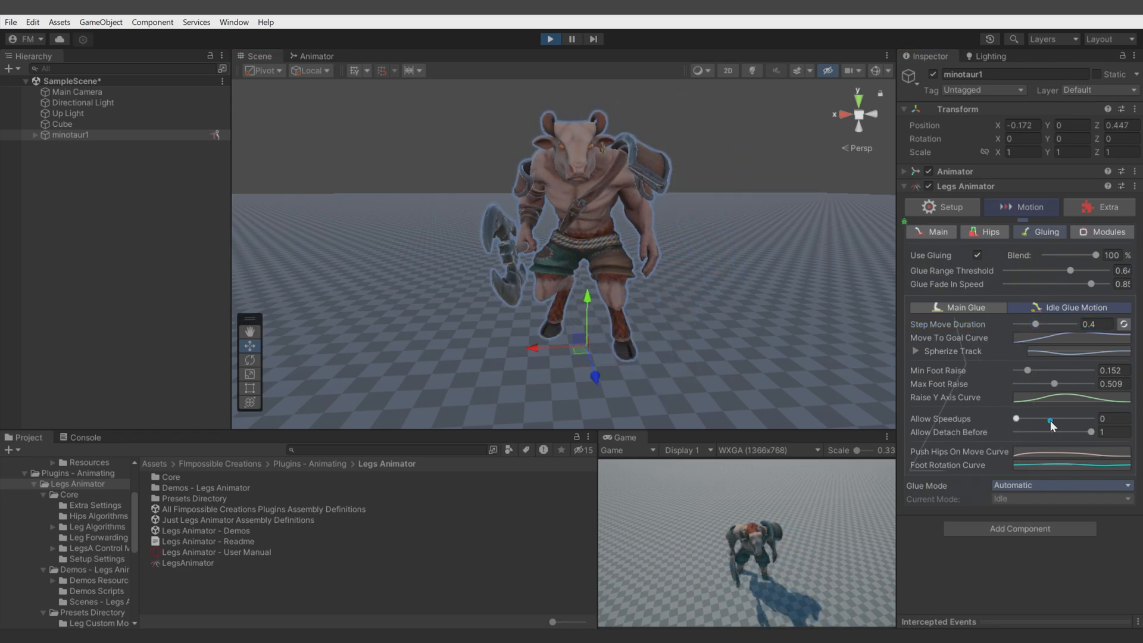
Step: Compare Allow Speedups at its maximum and at 0 by moving and rotating minotaur1, and set it to 0.393
{"action": "left_click_drag", "start_coordinate": [1051, 421], "coordinate": [1092, 420]}
{"action": "left_click_drag", "start_coordinate": [592, 360], "coordinate": [57, 411]}
{"action": "left_click", "coordinate": [250, 359]}
{"action": "left_click", "coordinate": [1035, 424]}
{"action": "left_click_drag", "start_coordinate": [1034, 424], "coordinate": [904, 423]}
{"action": "left_click_drag", "start_coordinate": [615, 365], "coordinate": [720, 547]}
{"action": "left_click_drag", "start_coordinate": [597, 360], "coordinate": [872, 548]}
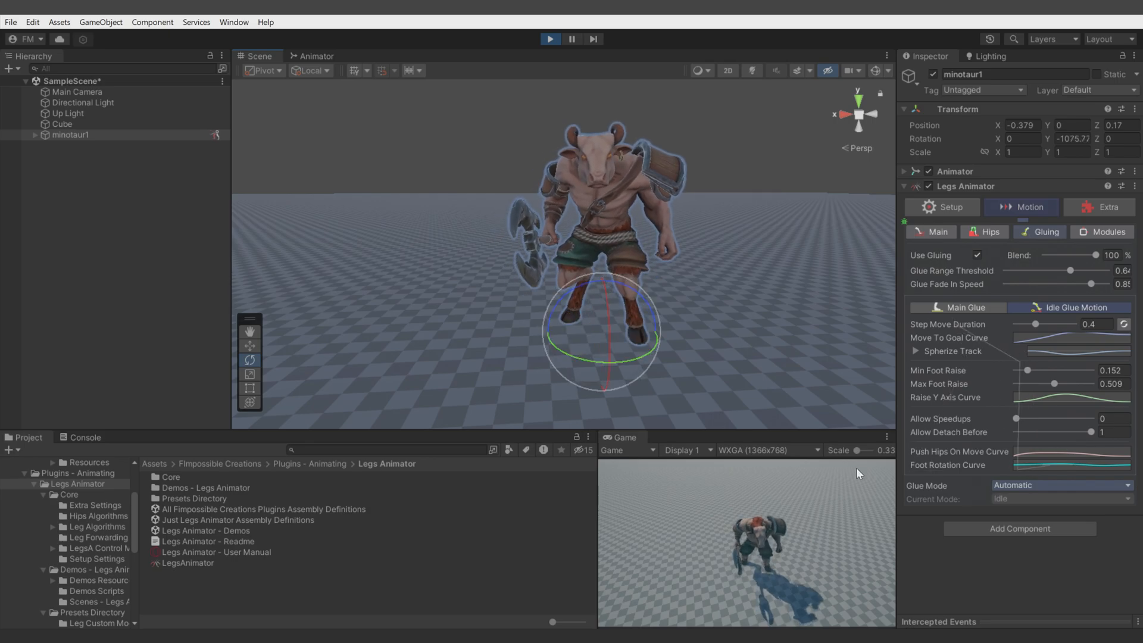
{"action": "left_click_drag", "start_coordinate": [1047, 421], "coordinate": [1045, 426]}
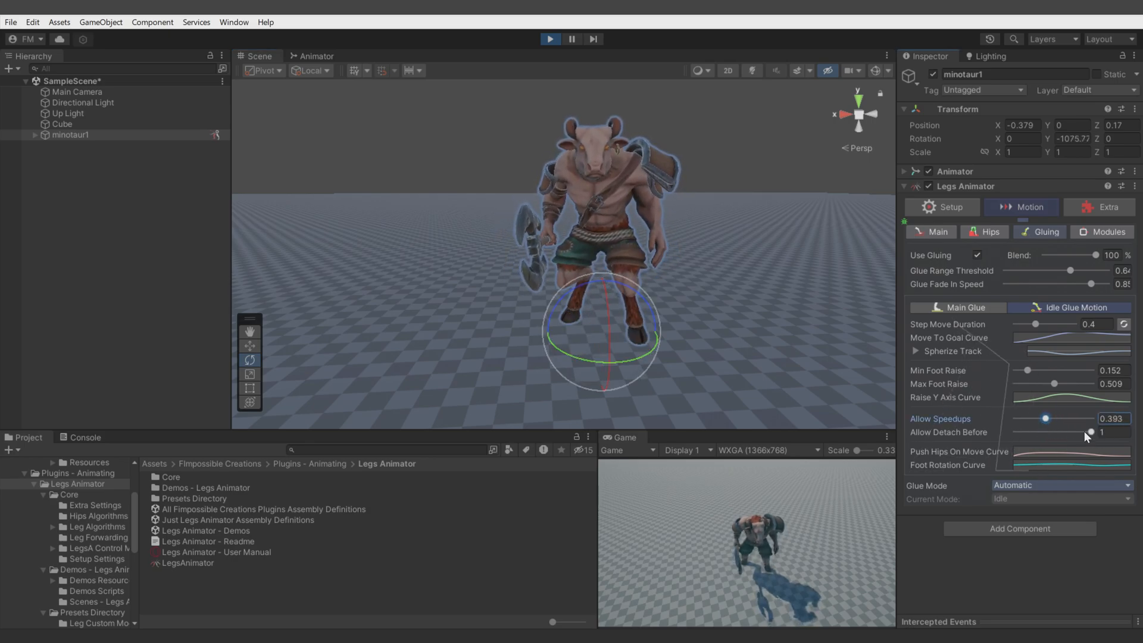
Step: Try Allow Detach Before at 0.1 while rotating minotaur1, and return it to 1
{"action": "left_click_drag", "start_coordinate": [1084, 431], "coordinate": [1012, 437]}
{"action": "left_click_drag", "start_coordinate": [621, 359], "coordinate": [748, 390]}
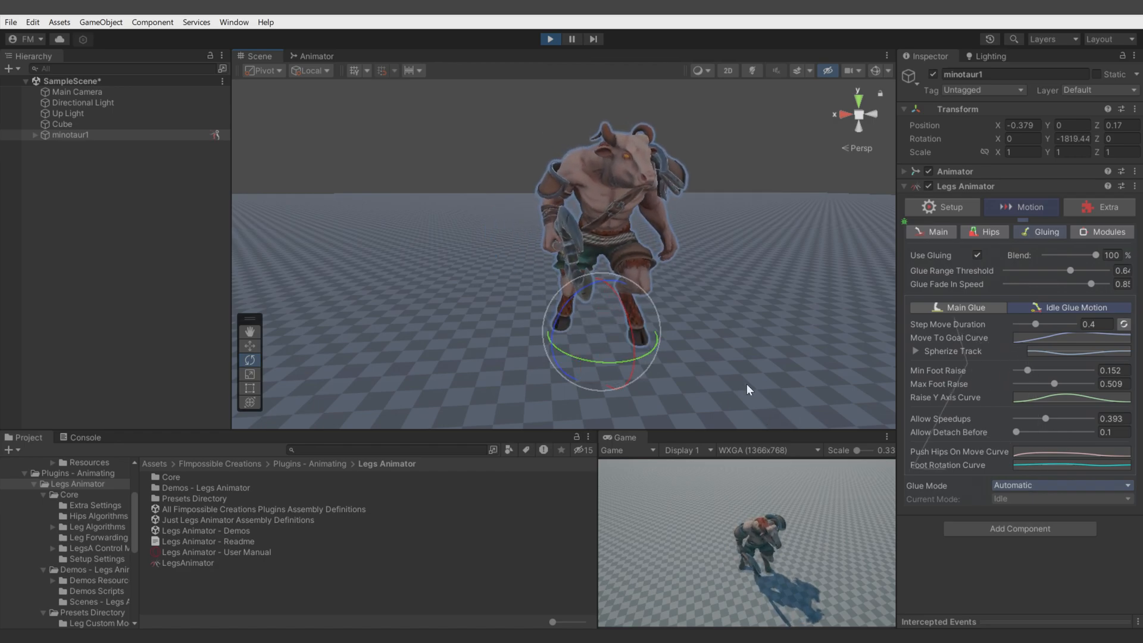
{"action": "left_click_drag", "start_coordinate": [601, 363], "coordinate": [860, 459]}
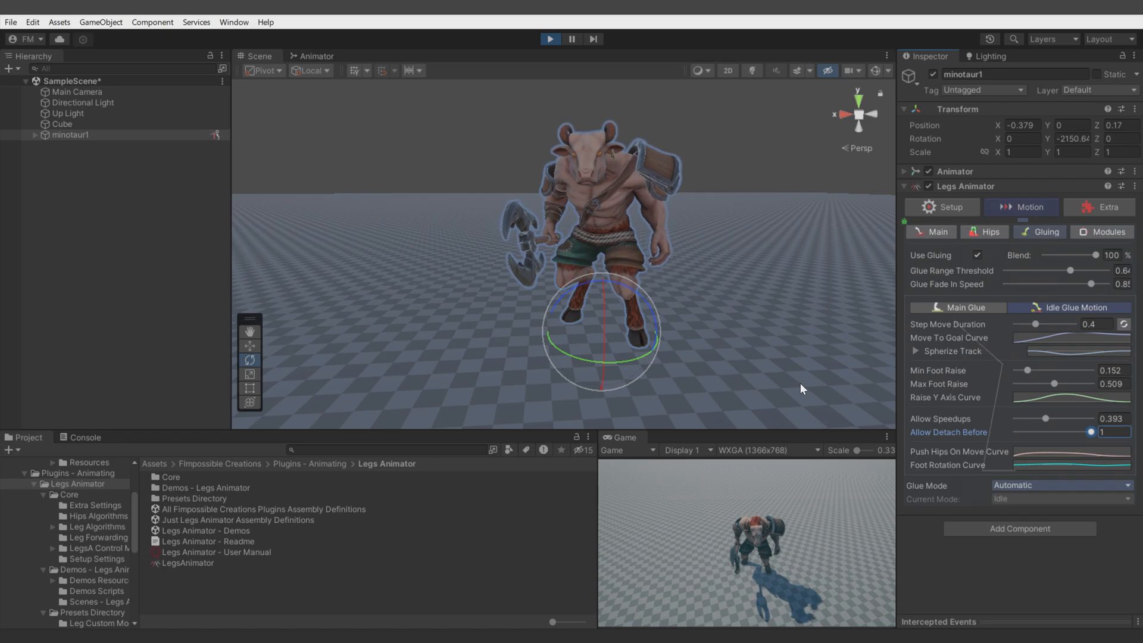
Step: View the Push Hips On Move Curve, set Push Hips On Leg Move to 1 in the Hips stability settings, and rotate minotaur1 to test it
{"action": "left_click", "coordinate": [1057, 454]}
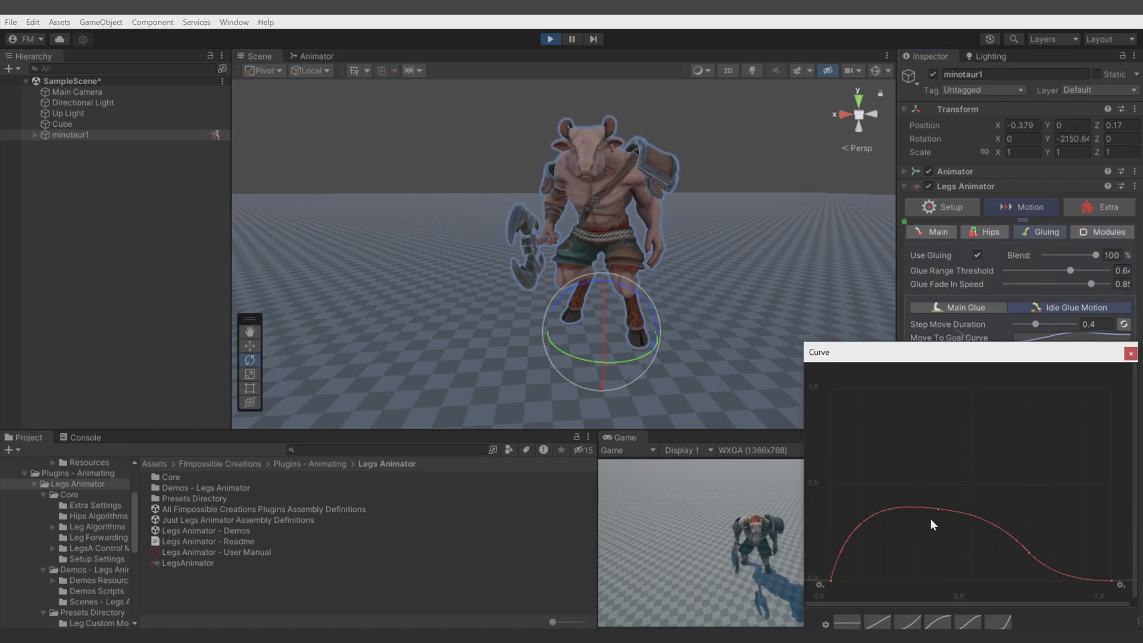
{"action": "left_click", "coordinate": [1130, 354]}
{"action": "left_click", "coordinate": [994, 233]}
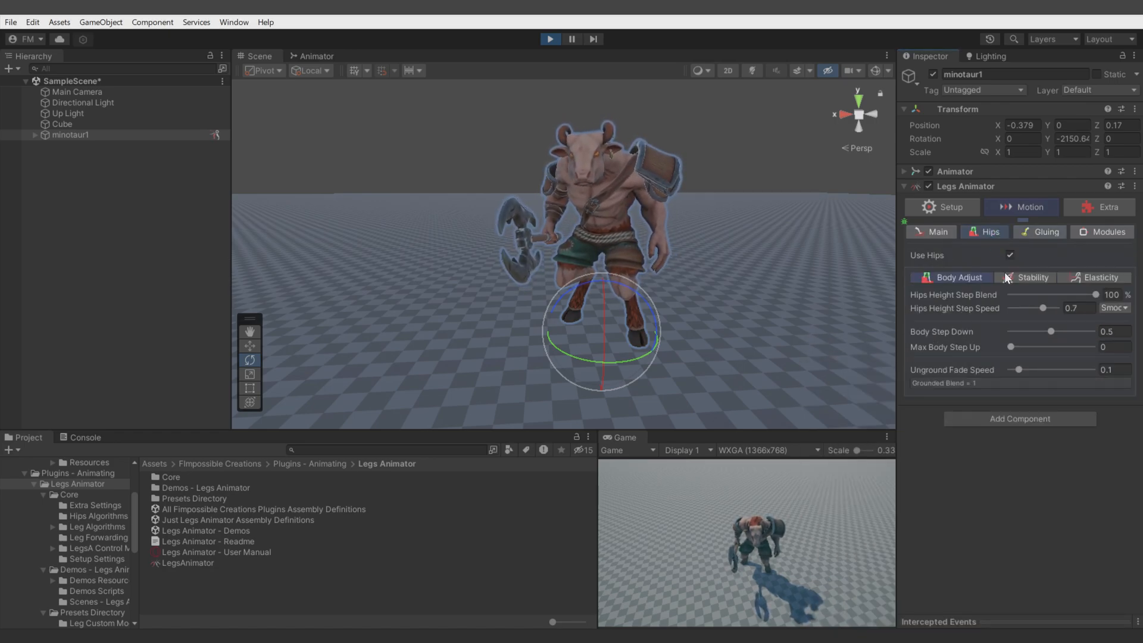
{"action": "left_click", "coordinate": [1025, 280]}
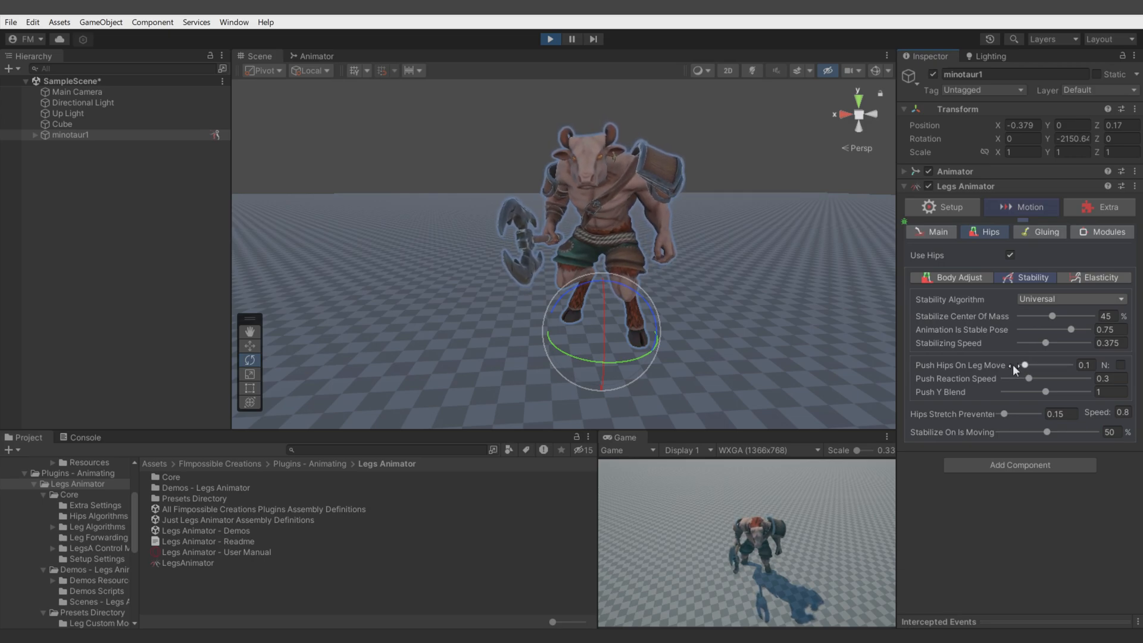
{"action": "left_click_drag", "start_coordinate": [1025, 365], "coordinate": [1105, 367]}
{"action": "mouse_move", "coordinate": [654, 369]}
{"action": "left_mouse_down"}
{"action": "mouse_move", "coordinate": [745, 356]}
{"action": "mouse_move", "coordinate": [656, 370]}
{"action": "left_mouse_up"}
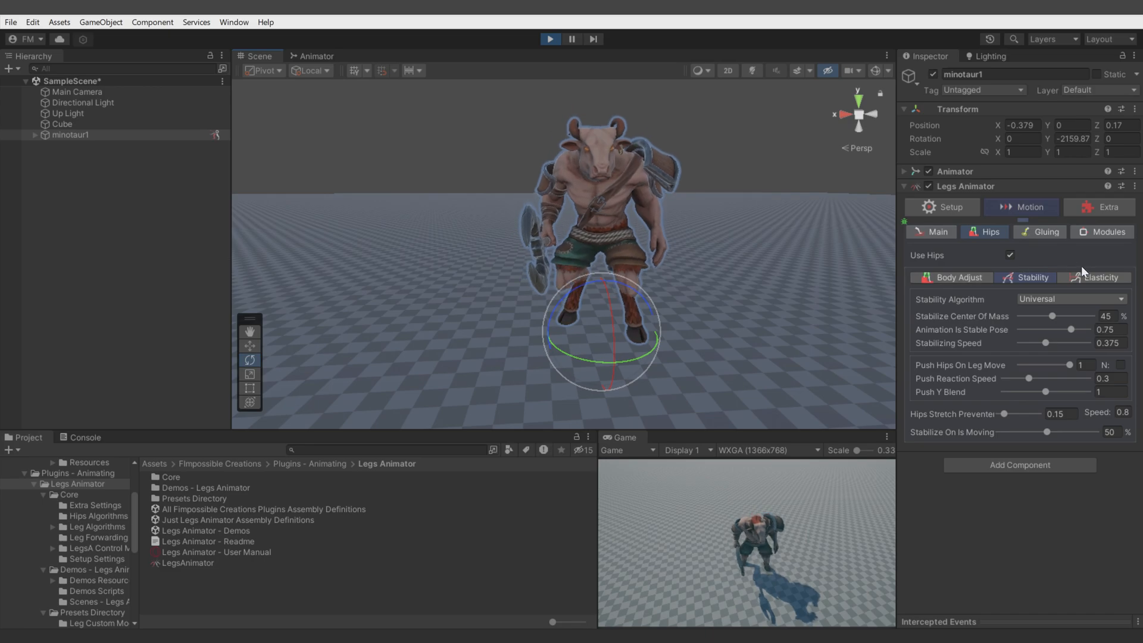
Step: Flatten the Push Hips On Move Curve to zero by deleting its middle keys, and rotate minotaur1 to test it
{"action": "left_click", "coordinate": [1042, 231]}
{"action": "left_click", "coordinate": [1083, 460]}
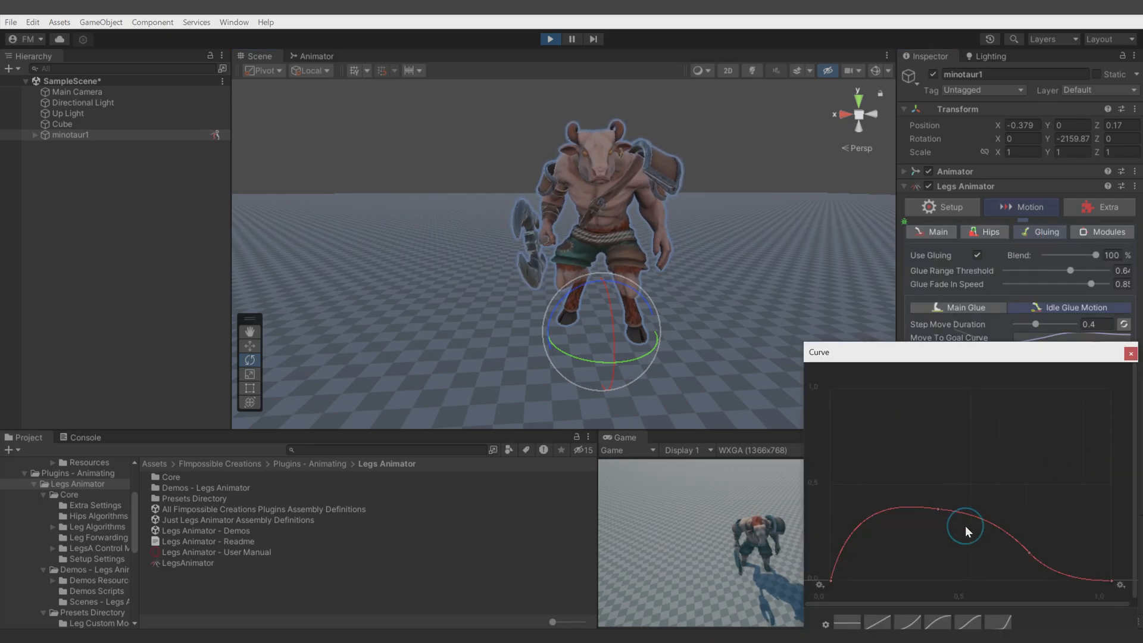
{"action": "left_click_drag", "start_coordinate": [906, 545], "coordinate": [1045, 566]}
{"action": "key", "text": "Delete"}
{"action": "key", "text": "Delete"}
{"action": "left_click", "coordinate": [1112, 581]}
{"action": "mouse_move", "coordinate": [629, 359]}
{"action": "left_mouse_down"}
{"action": "mouse_move", "coordinate": [677, 363]}
{"action": "mouse_move", "coordinate": [608, 368]}
{"action": "mouse_move", "coordinate": [620, 366]}
{"action": "left_mouse_up"}
Step: Raise the Push Hips On Move Curve into a bump late in the step and rotate minotaur1 to test the delayed push
{"action": "left_click", "coordinate": [1071, 462]}
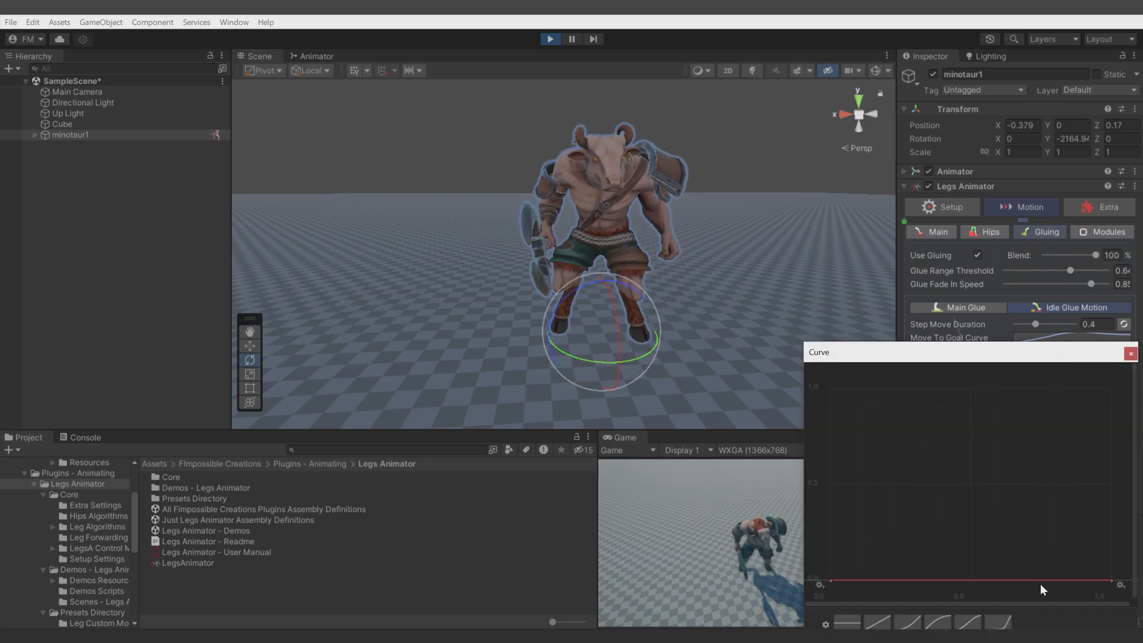
{"action": "left_click_drag", "start_coordinate": [1041, 580], "coordinate": [1070, 547]}
{"action": "left_click", "coordinate": [827, 577]}
{"action": "left_click_drag", "start_coordinate": [828, 577], "coordinate": [998, 580]}
{"action": "left_click_drag", "start_coordinate": [1027, 505], "coordinate": [1070, 514]}
{"action": "mouse_move", "coordinate": [604, 364]}
{"action": "left_mouse_down"}
{"action": "mouse_move", "coordinate": [664, 375]}
{"action": "mouse_move", "coordinate": [589, 379]}
{"action": "left_mouse_up"}
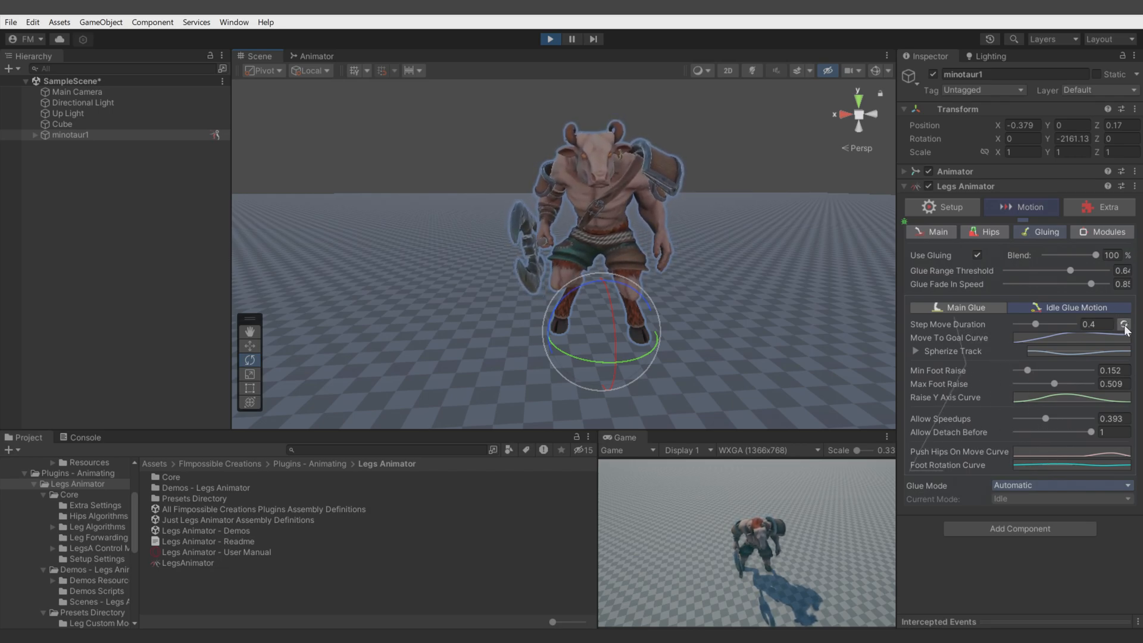
Step: Shape the Foot Rotation Curve with a high early peak and a late dip, and rotate minotaur1 to test it
{"action": "left_click", "coordinate": [1058, 463]}
{"action": "left_click_drag", "start_coordinate": [954, 462], "coordinate": [932, 390]}
{"action": "left_click_drag", "start_coordinate": [1050, 497], "coordinate": [1046, 576]}
{"action": "left_click", "coordinate": [1131, 353]}
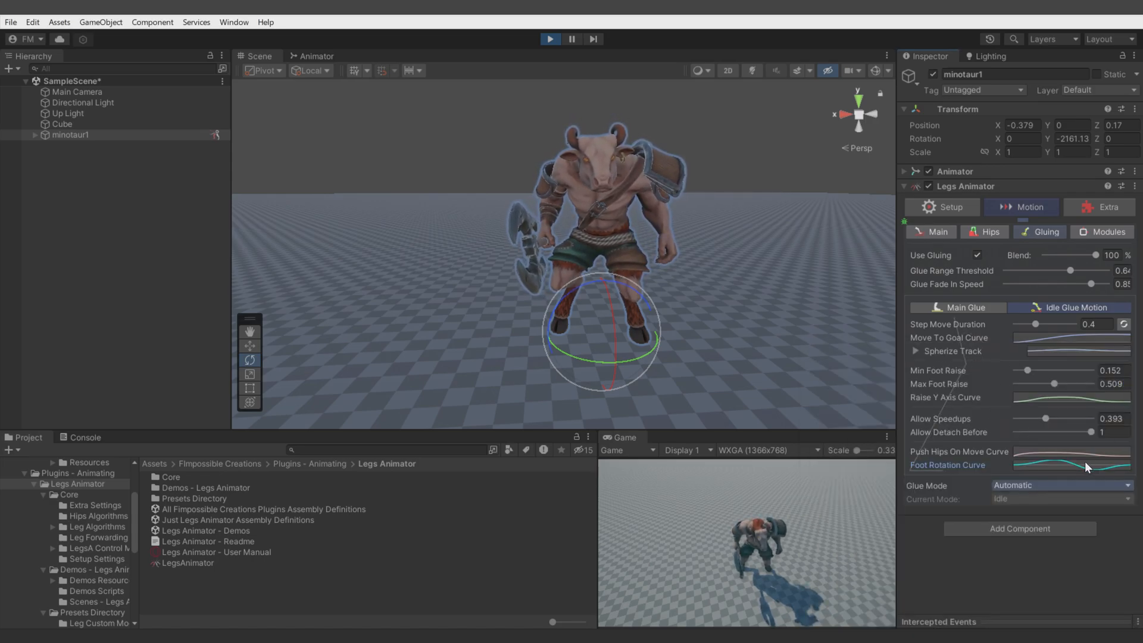
{"action": "left_click_drag", "start_coordinate": [616, 362], "coordinate": [589, 370]}
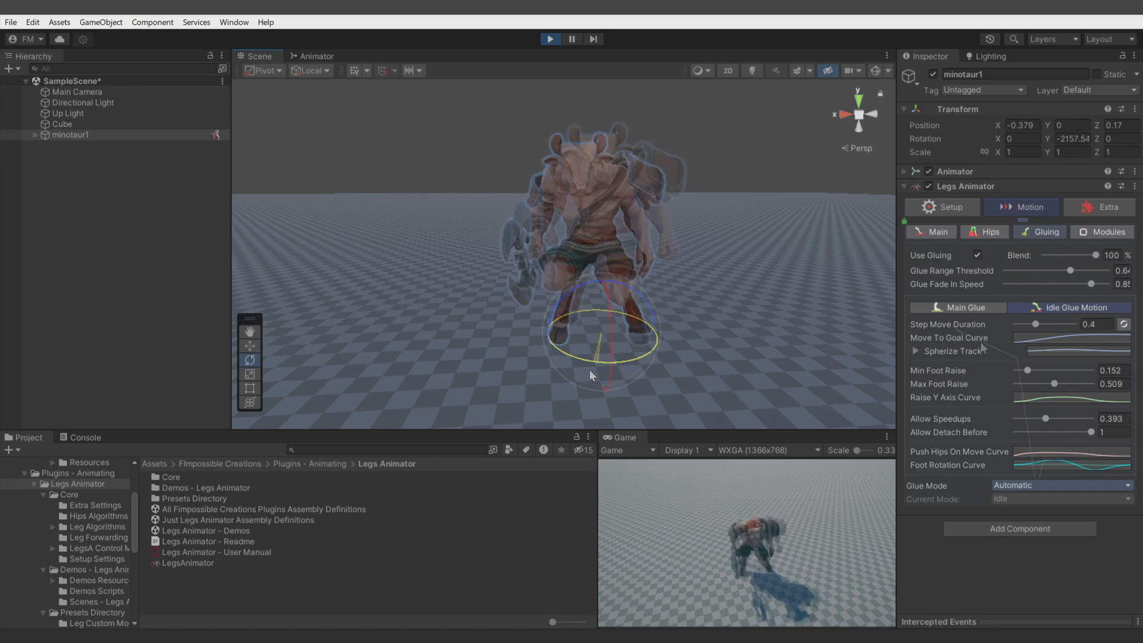
Step: Reduce Push Hips On Leg Move to 0.11 in the Hips stability settings and rotate minotaur1 to test it
{"action": "left_click", "coordinate": [985, 231]}
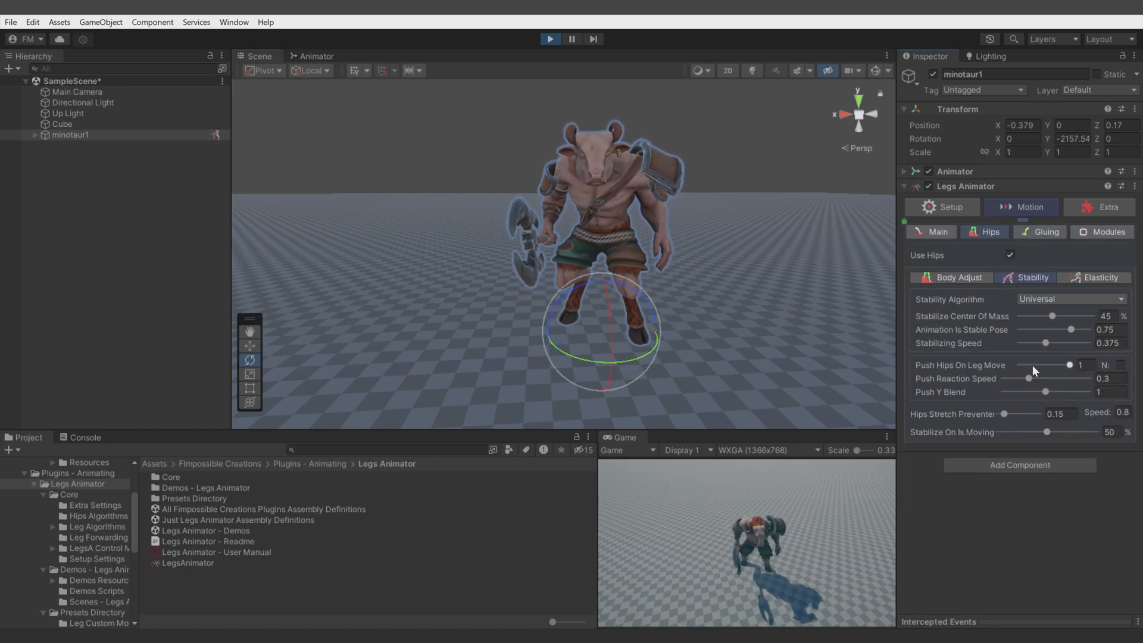
{"action": "left_click_drag", "start_coordinate": [1038, 366], "coordinate": [1025, 370]}
{"action": "left_click_drag", "start_coordinate": [655, 343], "coordinate": [606, 390]}
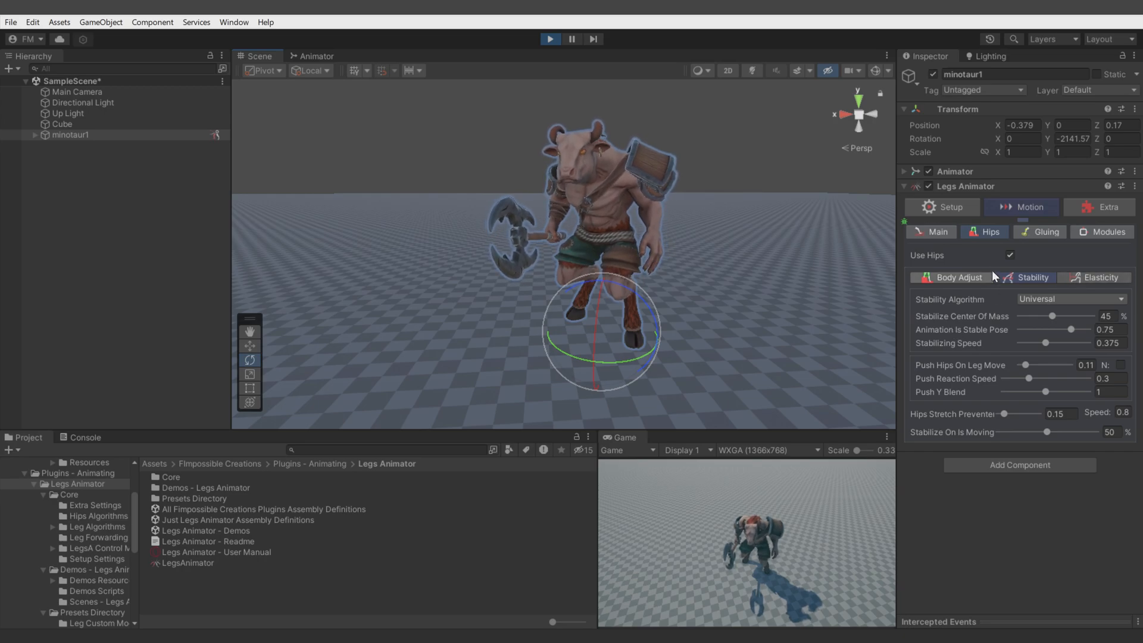
Step: Restart play mode and set minotaur1's Glue Mode to Moving
{"action": "left_click", "coordinate": [549, 39]}
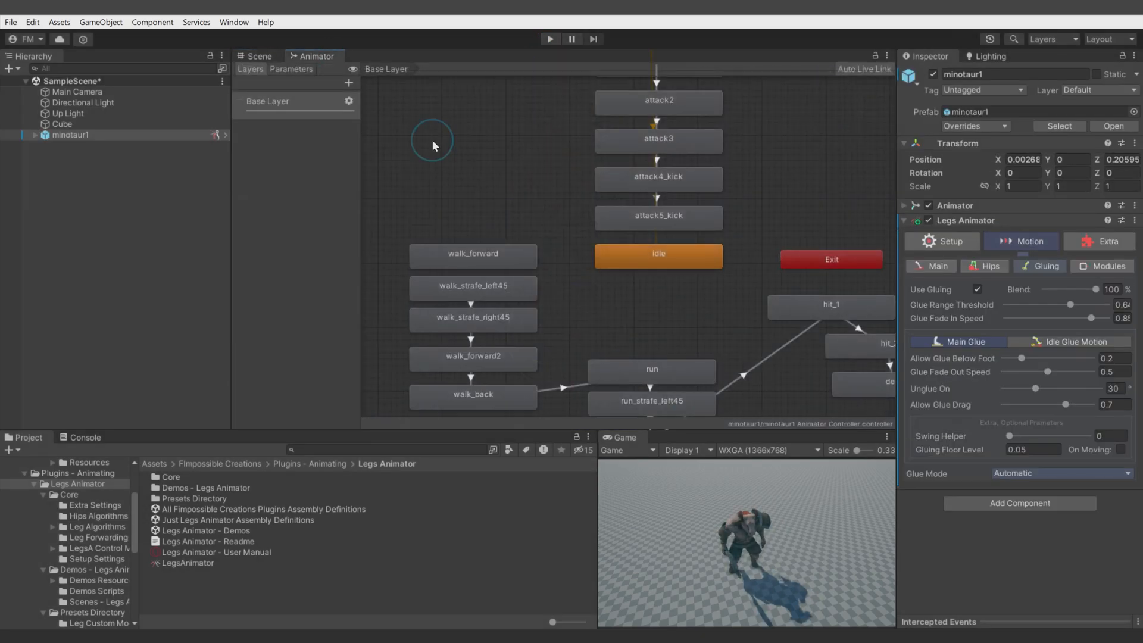
{"action": "left_click", "coordinate": [465, 209]}
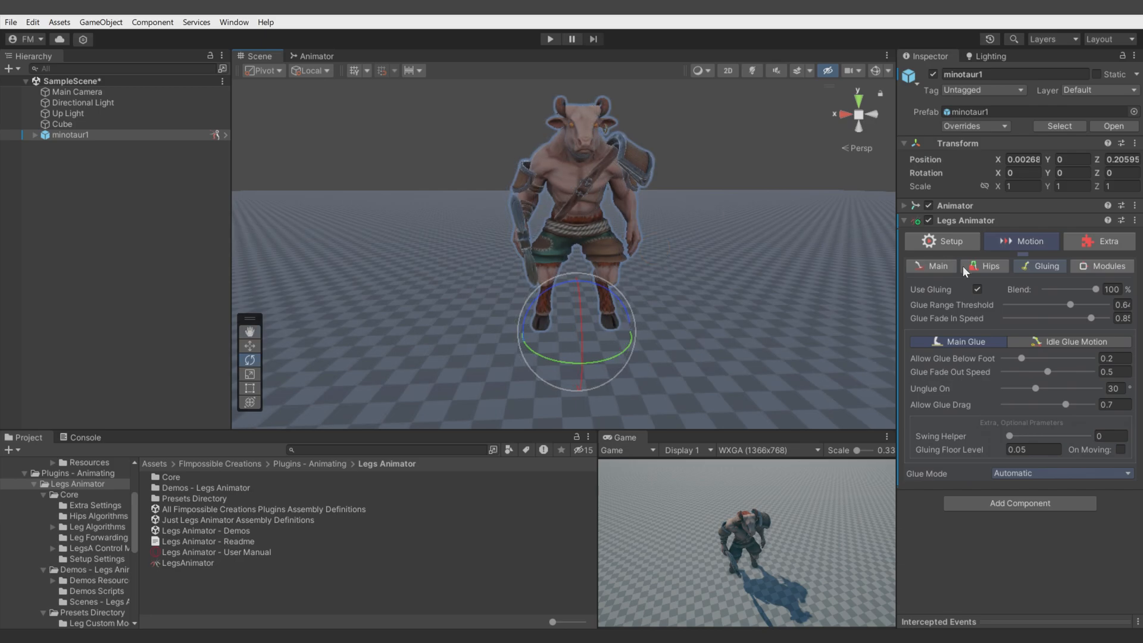
{"action": "left_click", "coordinate": [550, 40]}
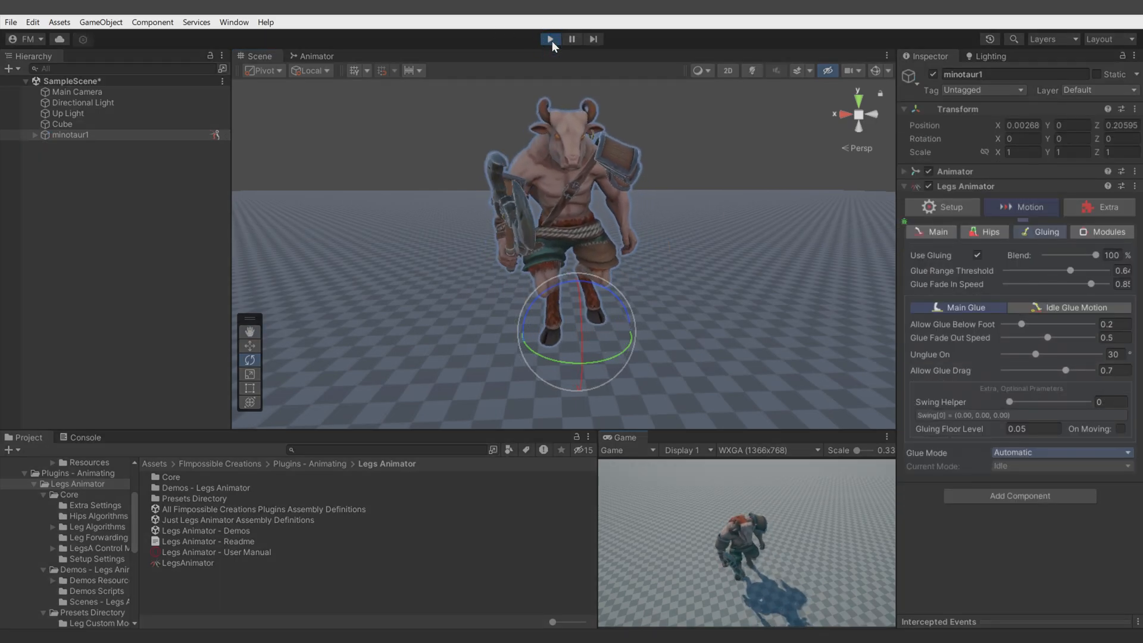
{"action": "left_click", "coordinate": [1009, 452]}
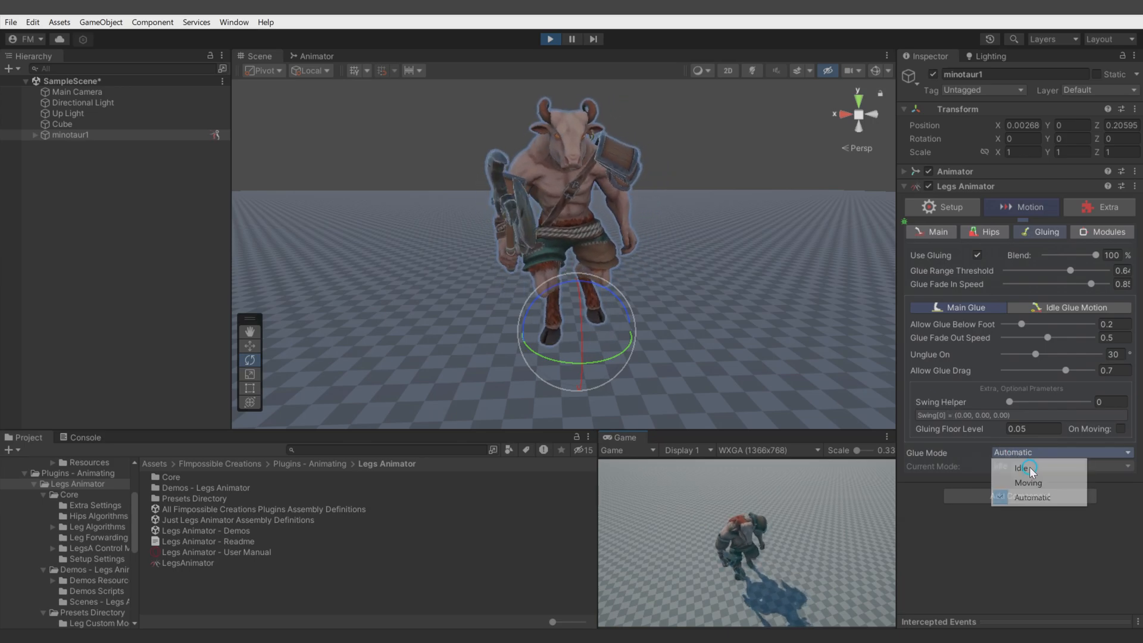
{"action": "left_click", "coordinate": [1037, 481]}
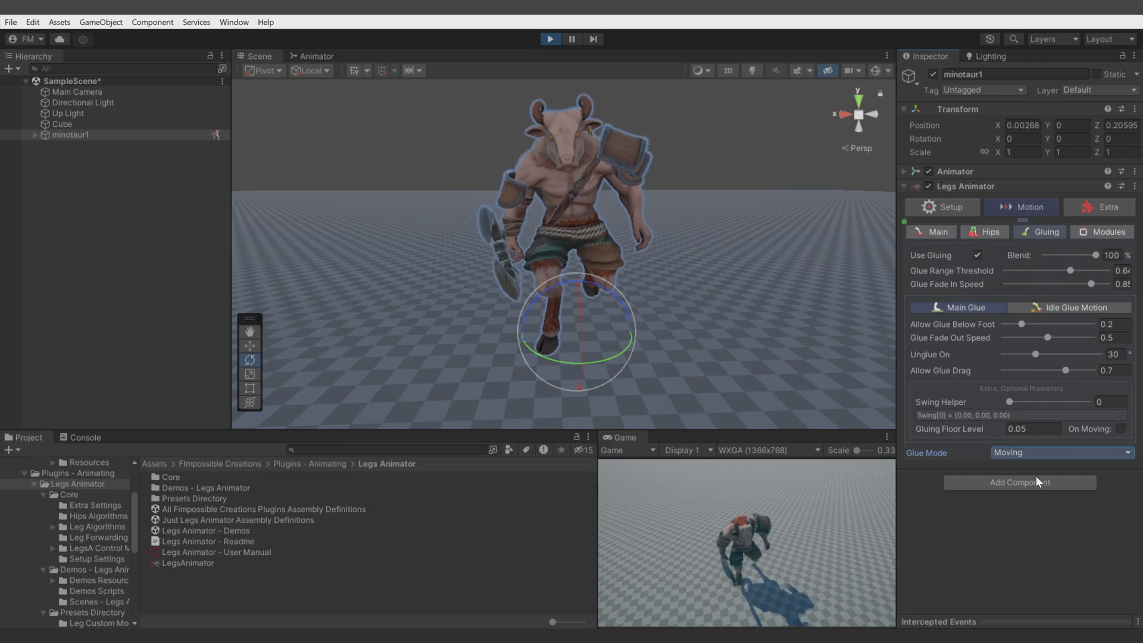
Step: Switch minotaur1's Glue Mode to Moving and back to Idle to compare the leg motion during the walk
{"action": "key", "text": "a"}
{"action": "right_click_drag", "start_coordinate": [599, 308], "coordinate": [731, 314]}
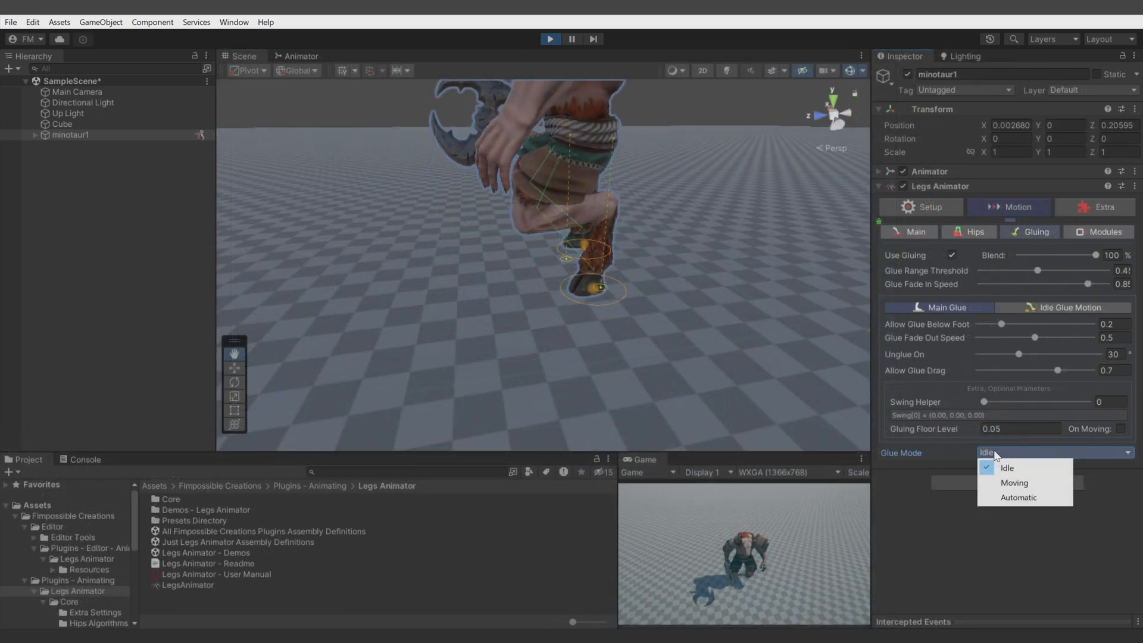
{"action": "left_click", "coordinate": [1016, 482]}
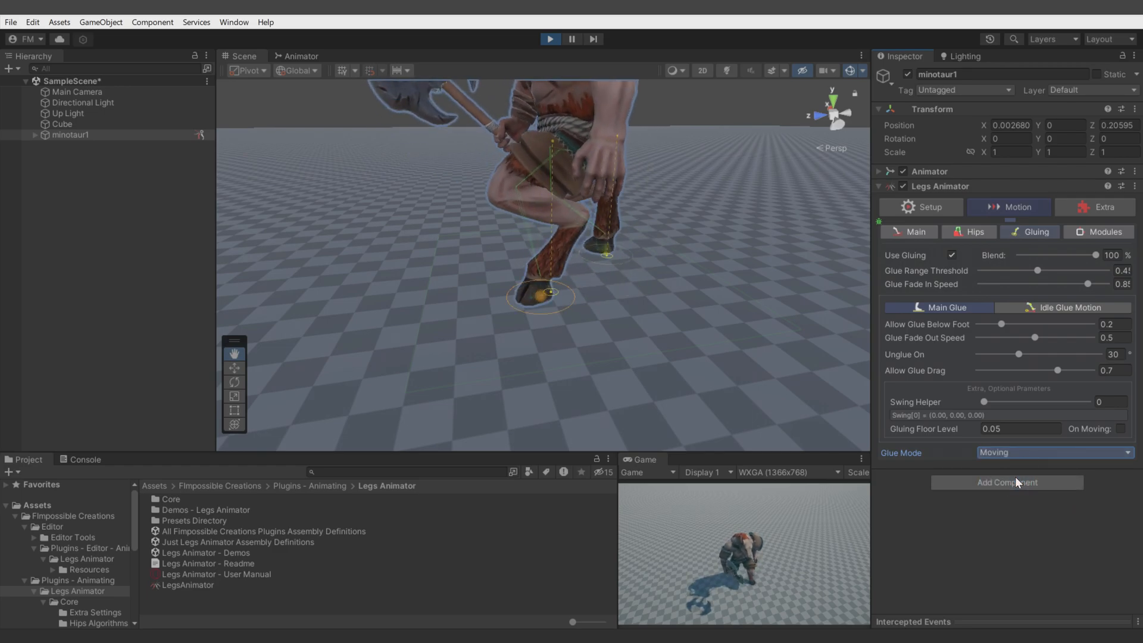
{"action": "left_click", "coordinate": [1001, 454]}
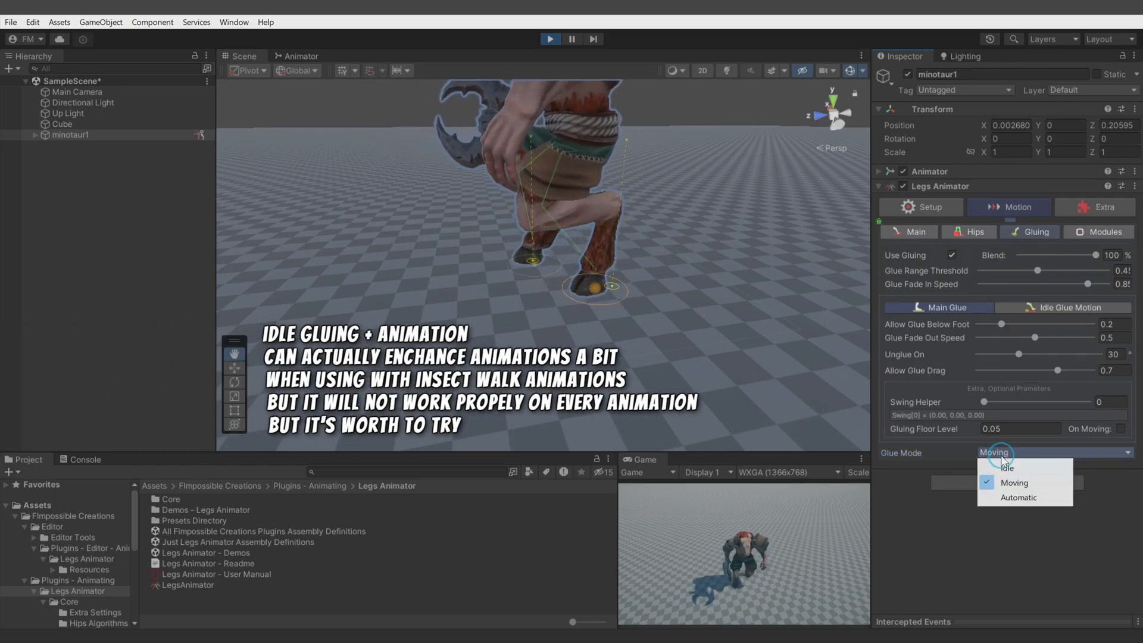
{"action": "left_click", "coordinate": [1025, 468]}
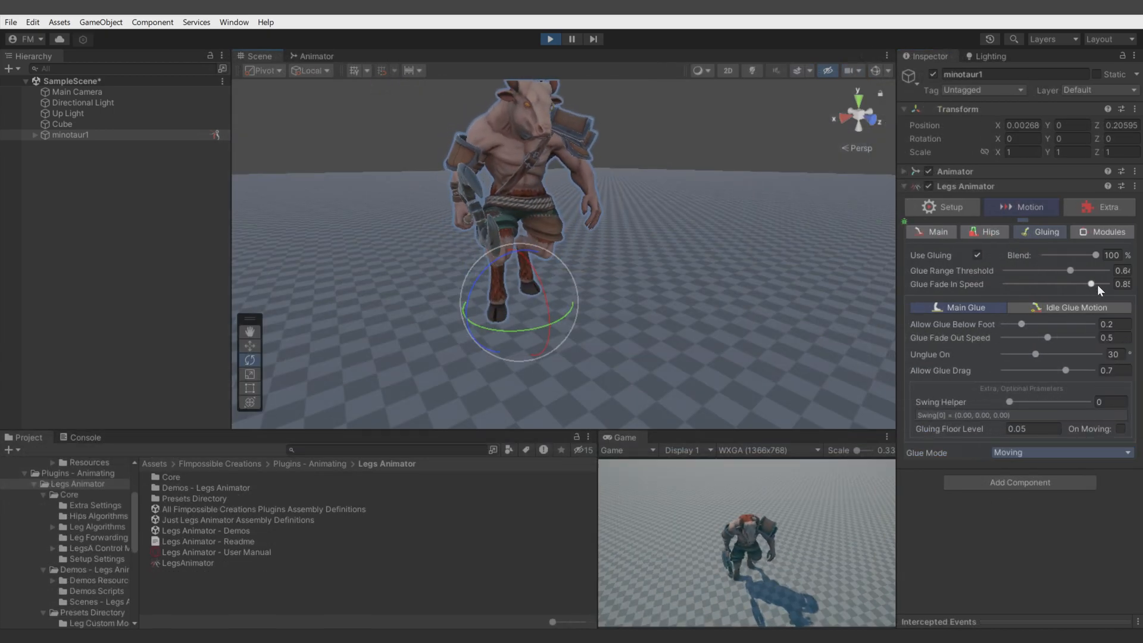
Step: Set Glue Fade In Speed to about 0.93, try Glue Fade Out Speed at 1, and bring it down to 0.305
{"action": "left_click_drag", "start_coordinate": [1091, 284], "coordinate": [1042, 285]}
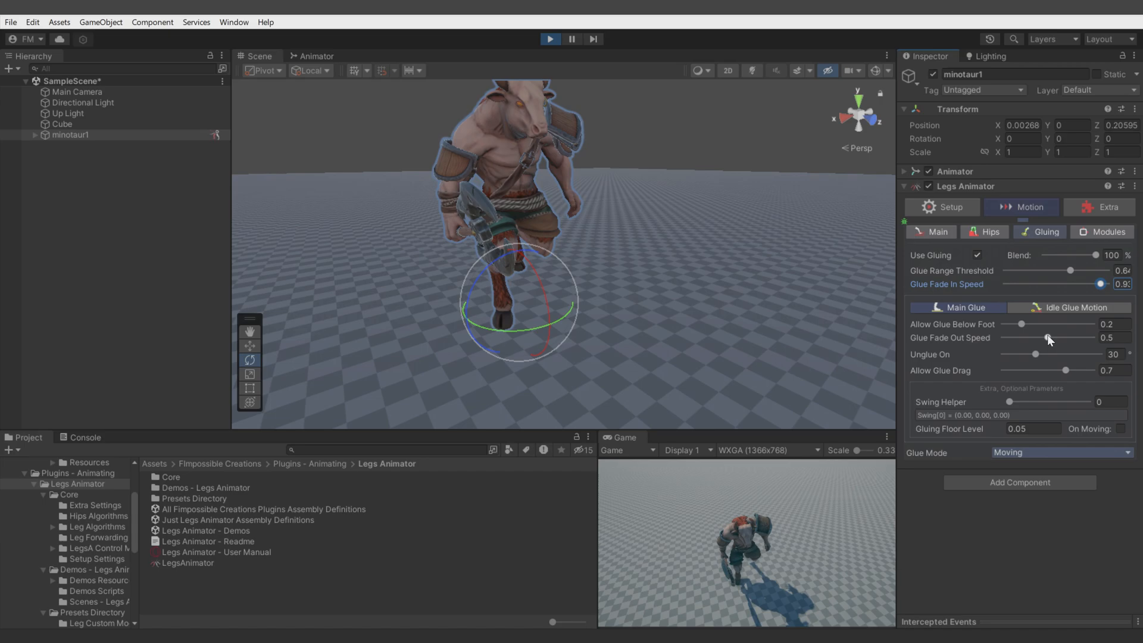
{"action": "left_click_drag", "start_coordinate": [1048, 337], "coordinate": [1138, 337]}
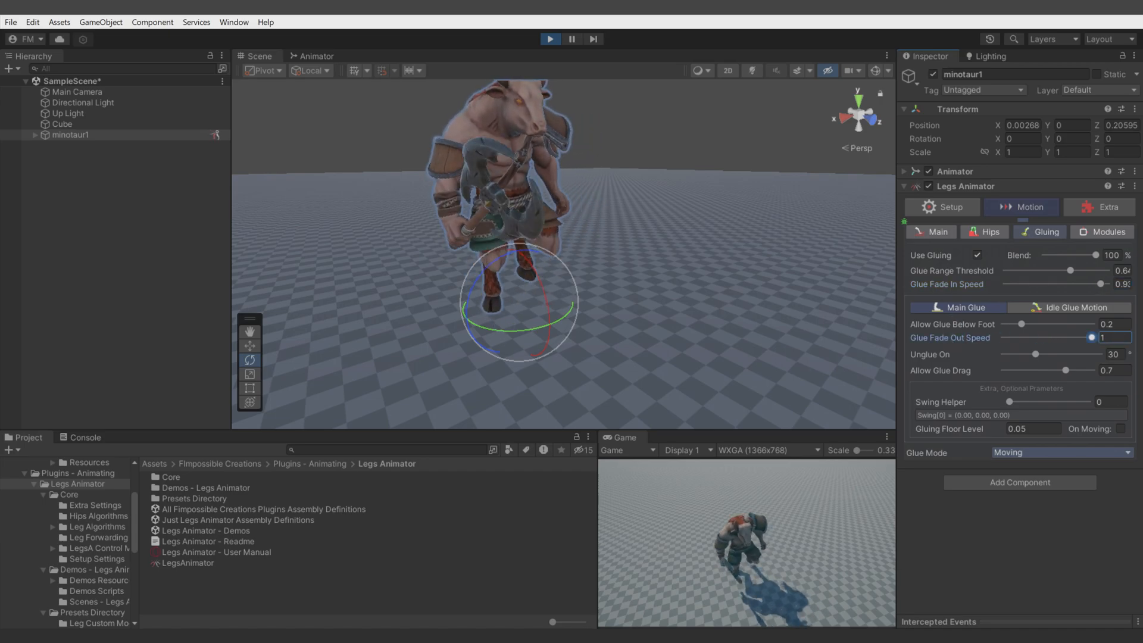
{"action": "key", "text": "w"}
{"action": "mouse_move", "coordinate": [626, 287]}
{"action": "right_mouse_down"}
{"action": "mouse_move", "coordinate": [617, 304]}
{"action": "mouse_move", "coordinate": [616, 291]}
{"action": "right_mouse_up"}
{"action": "left_click_drag", "start_coordinate": [1091, 335], "coordinate": [1030, 337]}
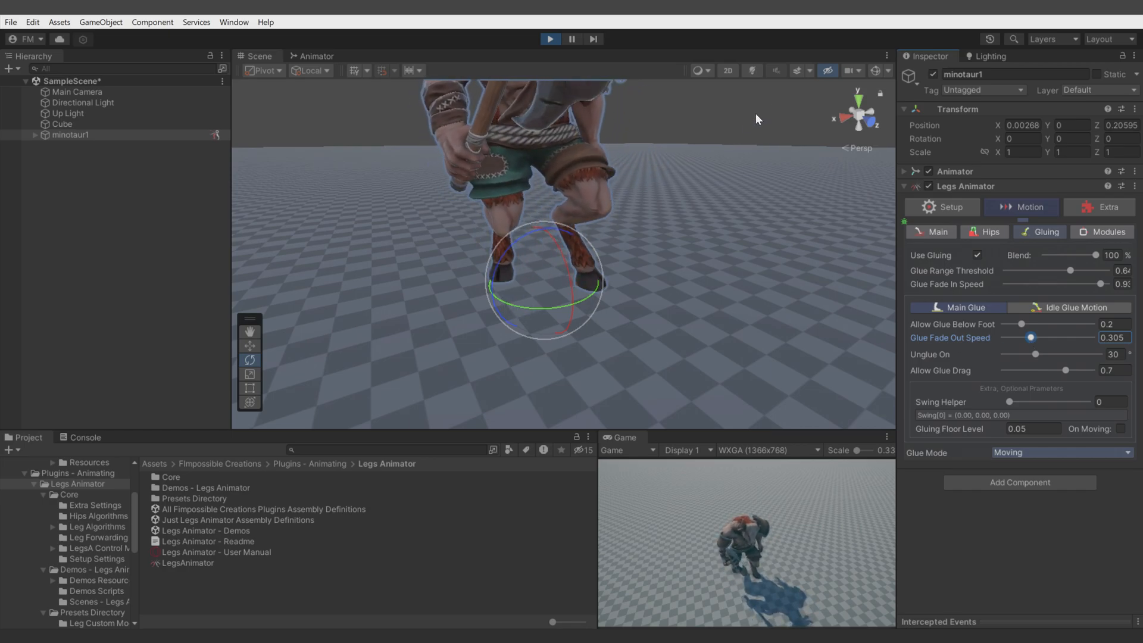
Step: Show the scene gizmos and set Glue Range Threshold to about 0.6 and Gluing Floor Level to -0.36
{"action": "left_click", "coordinate": [875, 70]}
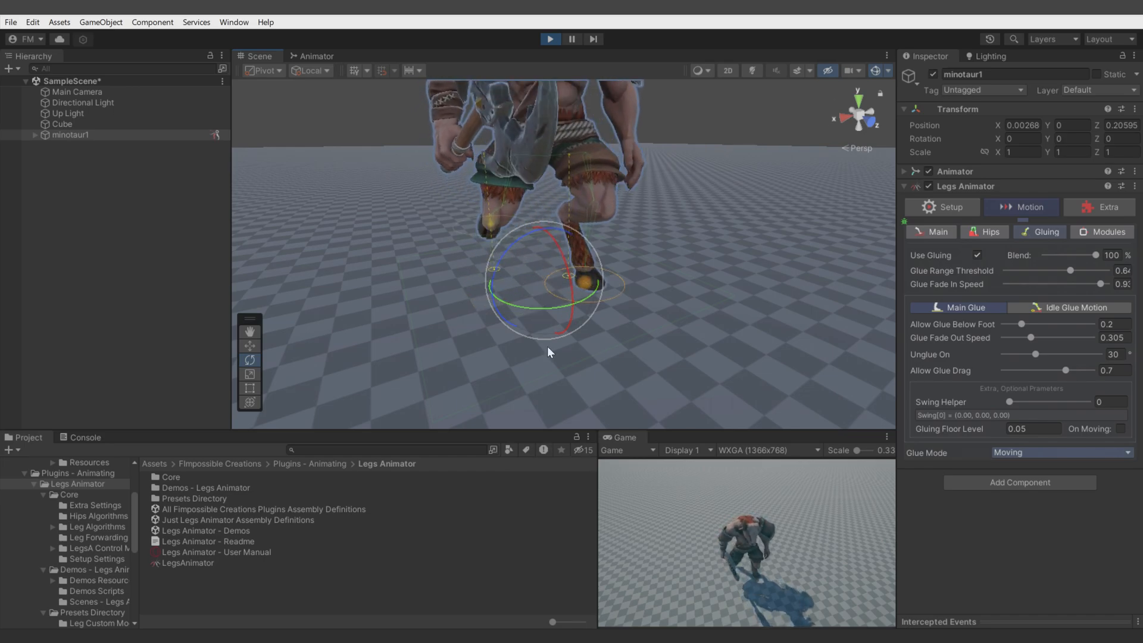
{"action": "mouse_move", "coordinate": [1070, 270]}
{"action": "left_mouse_down"}
{"action": "mouse_move", "coordinate": [1107, 270]}
{"action": "mouse_move", "coordinate": [1067, 271]}
{"action": "left_mouse_up"}
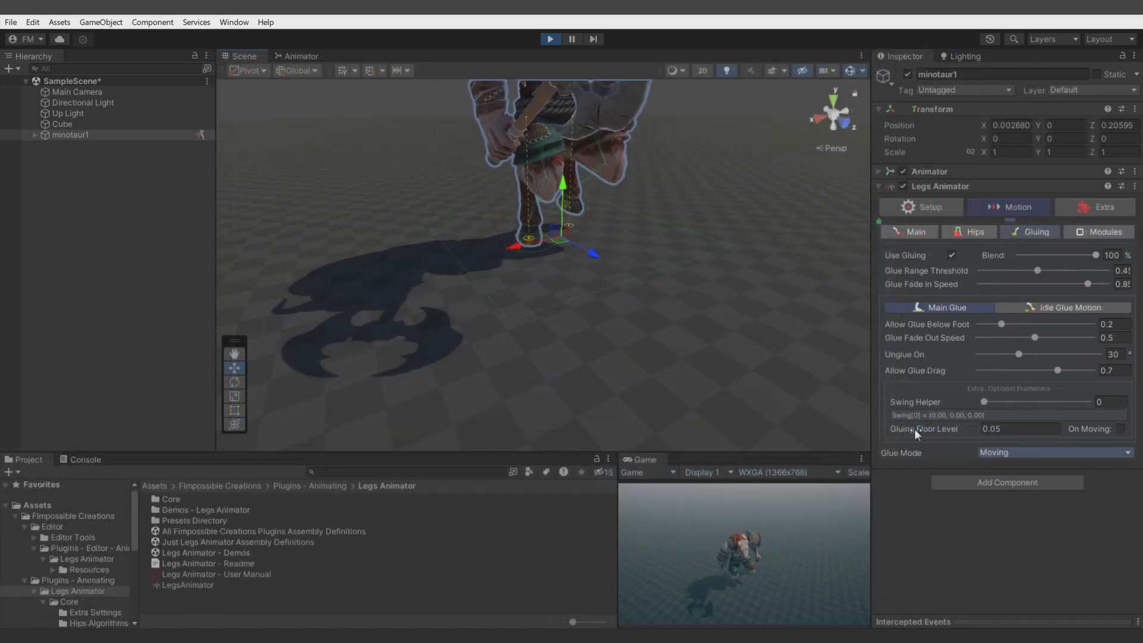
{"action": "left_click_drag", "start_coordinate": [930, 428], "coordinate": [898, 425]}
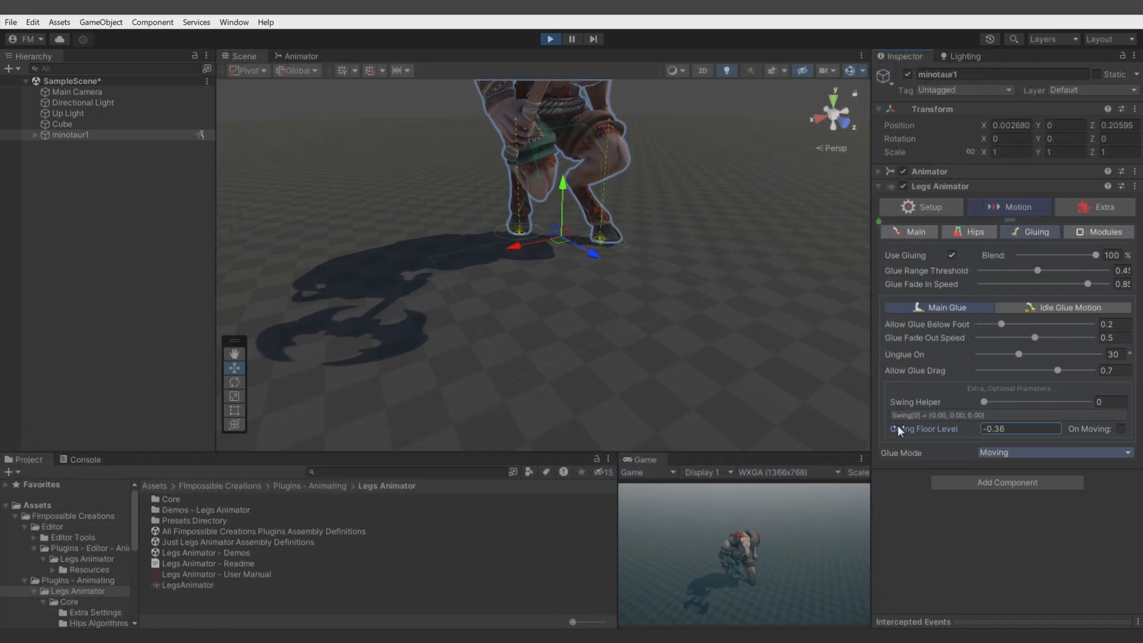
Step: View the L-Height curve of the Walk Human Basic clip and watch the Animator Curves Glue module on the demo character
{"action": "left_click", "coordinate": [264, 226]}
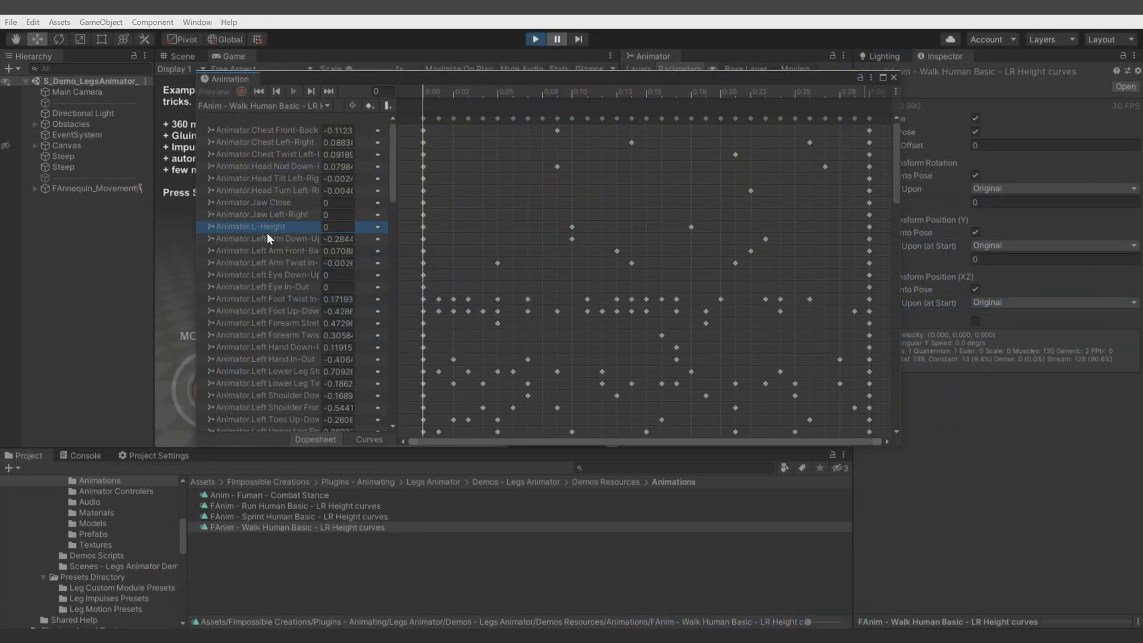
{"action": "left_click", "coordinate": [368, 440]}
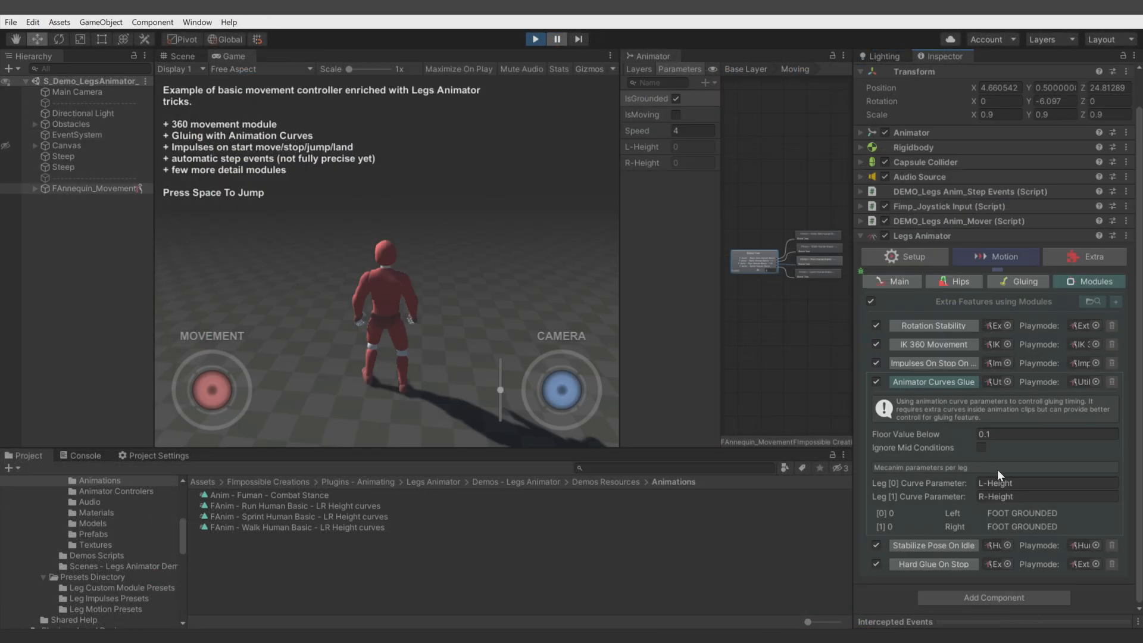
{"action": "key", "text": "w"}
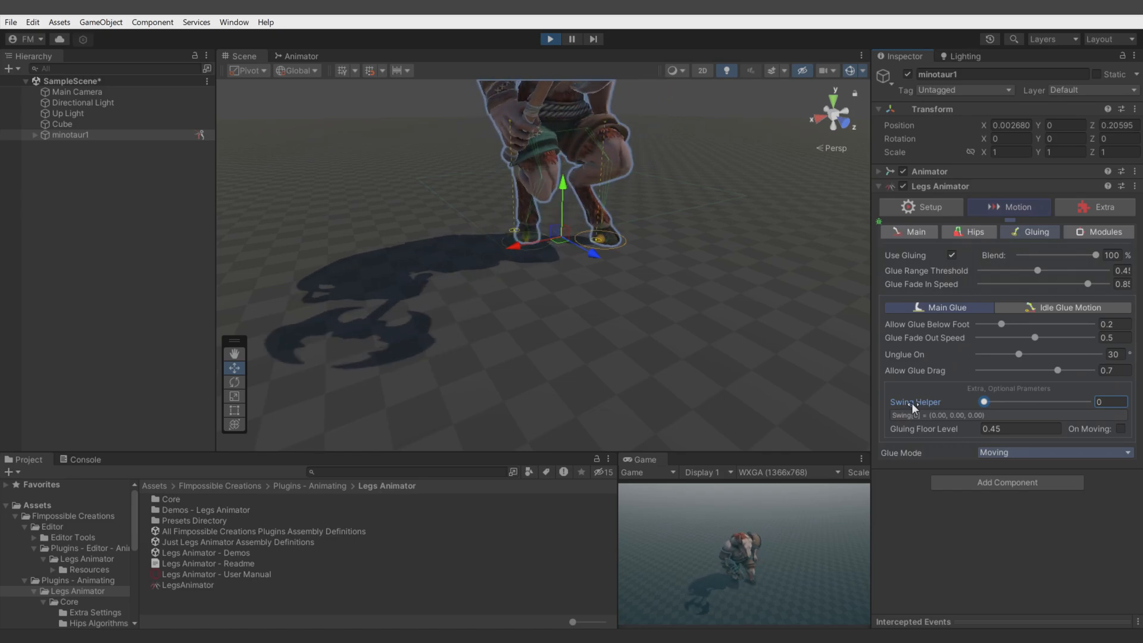
Step: Look at the Control section in the Extra settings of minotaur1's Legs Animator
{"action": "left_click", "coordinate": [1098, 207]}
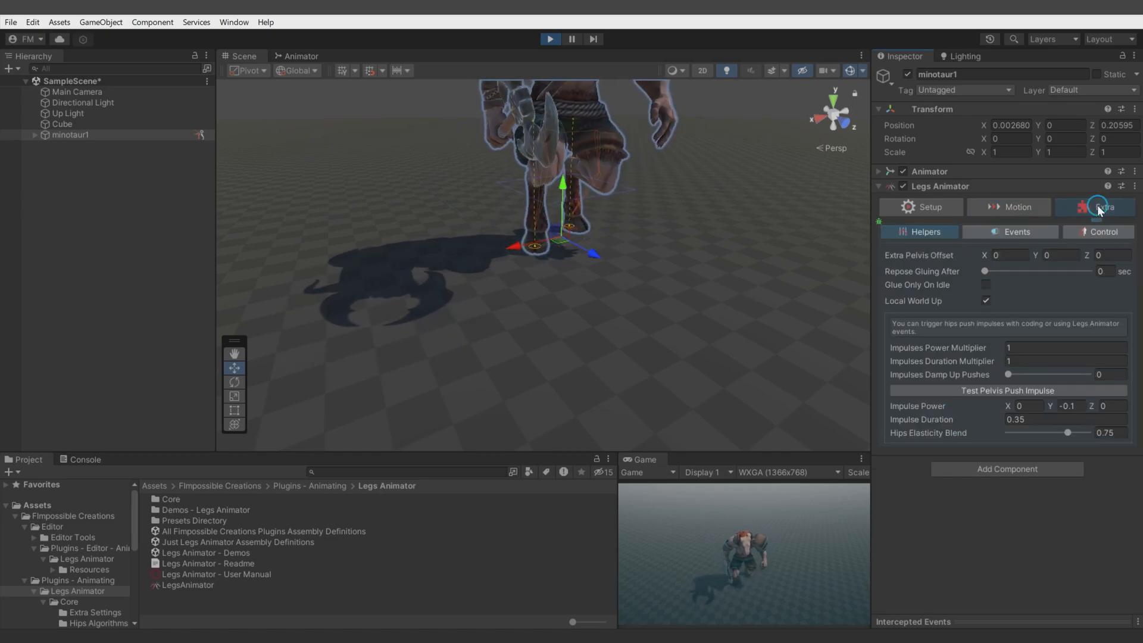
{"action": "left_click", "coordinate": [1096, 230]}
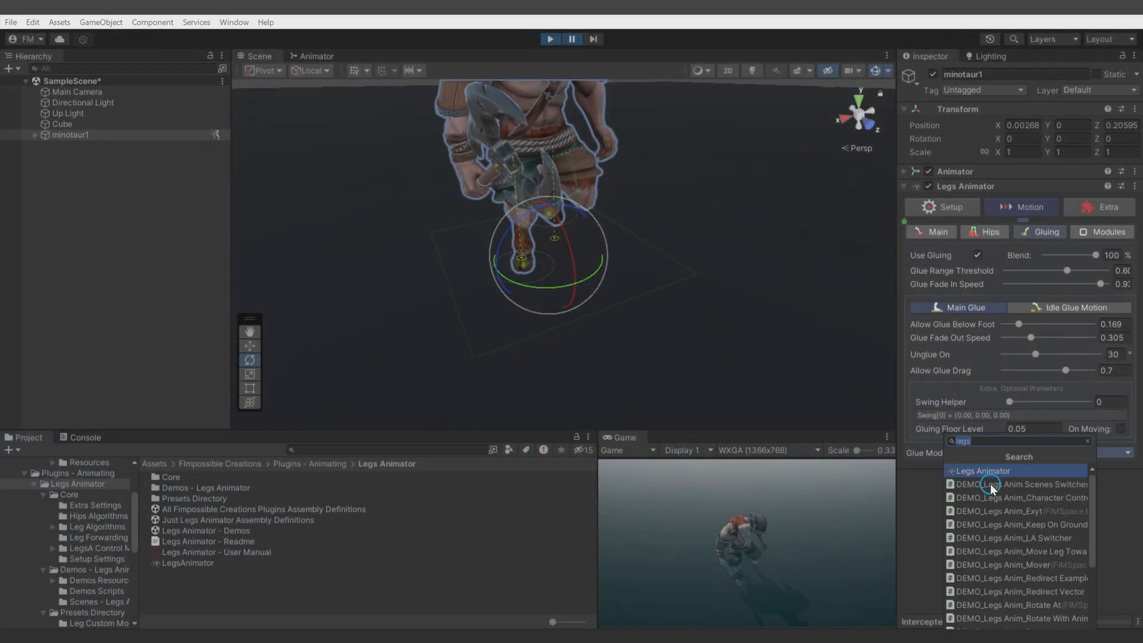
Step: Add a Capsule Collider and a Rigidbody to minotaur1, and set the Rigidbody's interpolation to Interpolate
{"action": "type", "text": "capsule"}
{"action": "key", "text": "Return"}
{"action": "left_click", "coordinate": [976, 445]}
{"action": "left_click", "coordinate": [1016, 497]}
{"action": "type", "text": "rigid"}
{"action": "key", "text": "Return"}
{"action": "left_click", "coordinate": [1040, 534]}
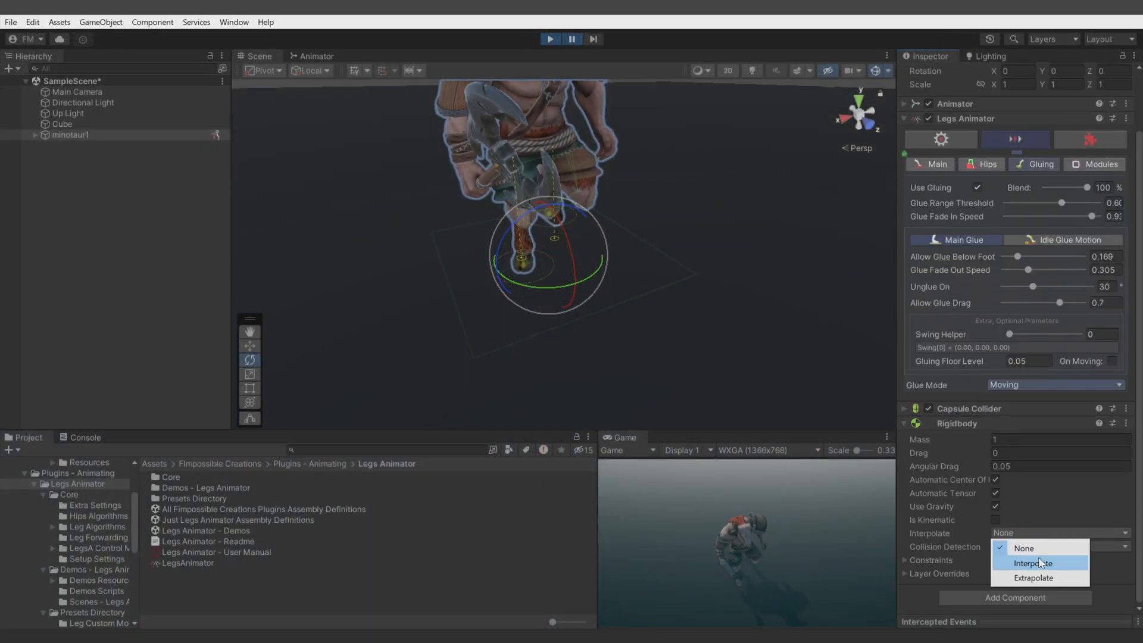
{"action": "left_click", "coordinate": [1038, 563]}
{"action": "left_click", "coordinate": [976, 423]}
Step: Add the DEMO_Legsanim_Translate script to minotaur1 and set its Local Offset Z to 1
{"action": "left_click", "coordinate": [977, 511]}
{"action": "type", "text": "transl"}
{"action": "key", "text": "Return"}
{"action": "left_click", "coordinate": [1115, 535]}
{"action": "type", "text": "1"}
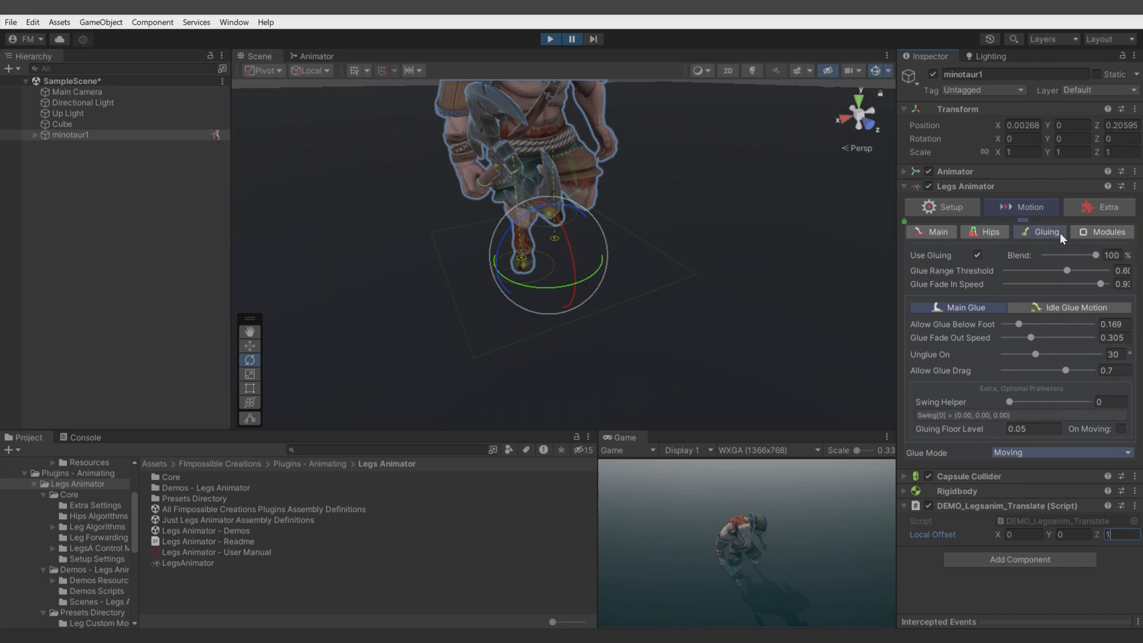
Step: Open the Control section of Legs Animator's Extra settings and adjust its options for the moving minotaur1
{"action": "left_click", "coordinate": [1100, 210]}
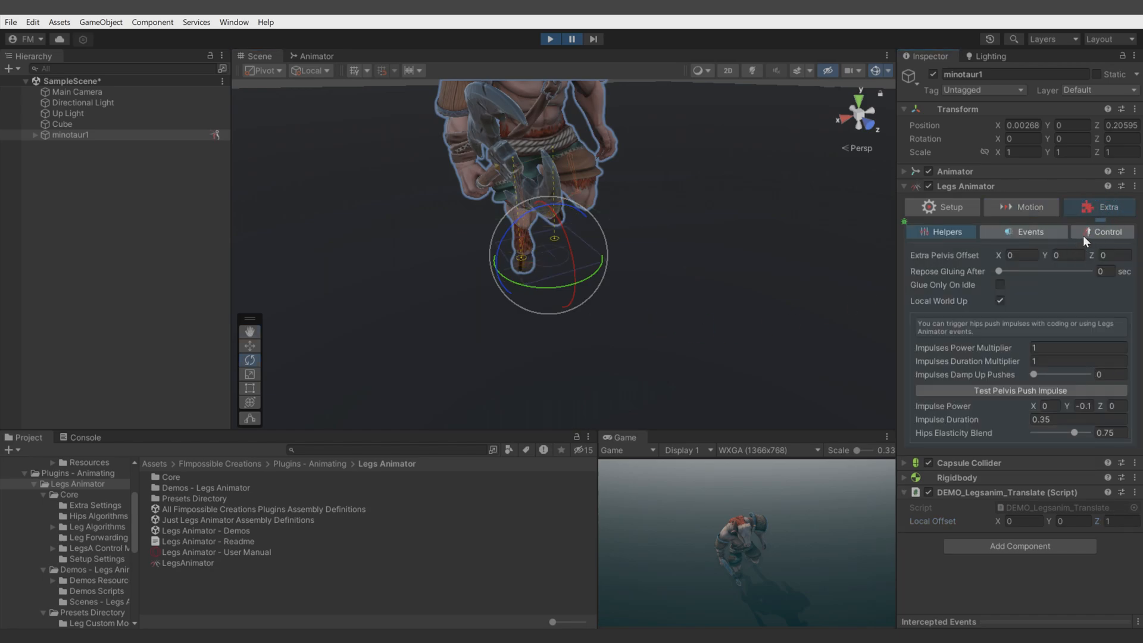
{"action": "left_click", "coordinate": [1101, 231]}
{"action": "left_click_drag", "start_coordinate": [1042, 301], "coordinate": [1042, 301]}
{"action": "left_click", "coordinate": [1077, 313]}
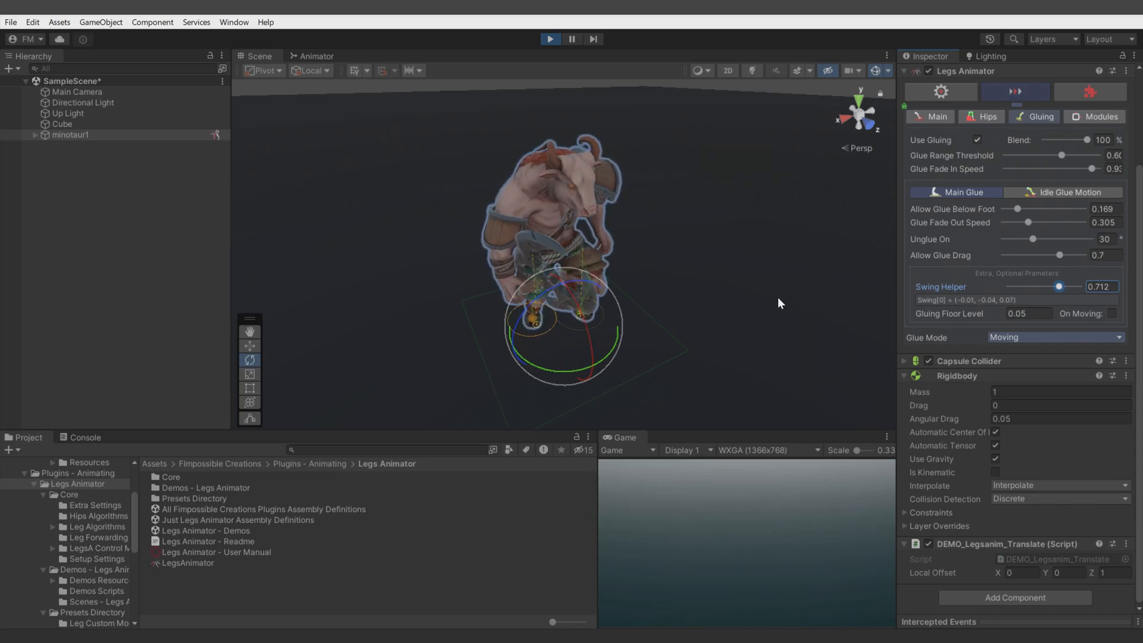
Step: Watch minotaur1 walk from different angles and toggle Use Gluing off and on twice to compare the foot placement
{"action": "left_click_drag", "start_coordinate": [667, 312], "coordinate": [694, 291], "text": "alt"}
{"action": "scroll", "coordinate": [701, 298], "scroll_direction": "up", "scroll_amount": 5}
{"action": "scroll", "coordinate": [701, 298], "scroll_direction": "down", "scroll_amount": 5}
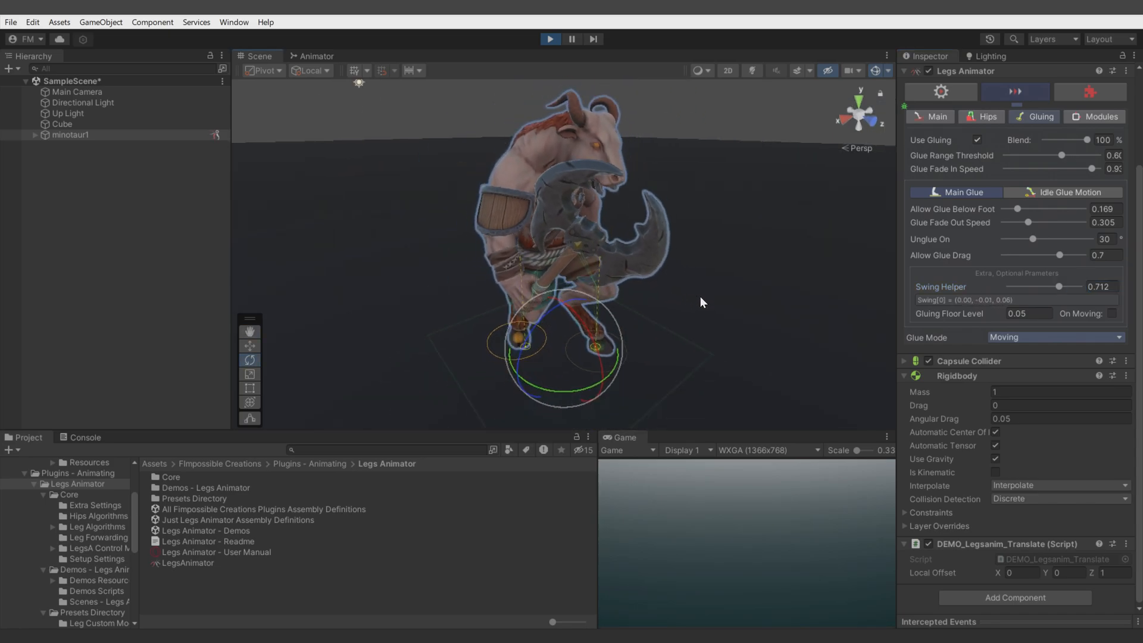
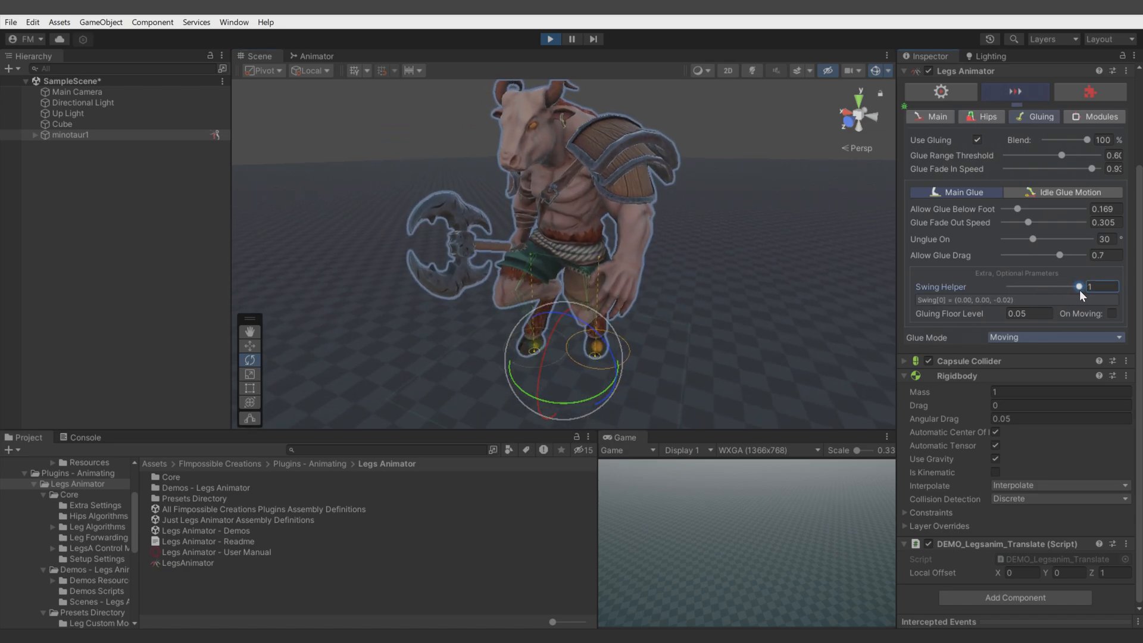
{"action": "scroll", "coordinate": [1024, 274], "scroll_direction": "up", "scroll_amount": 3}
{"action": "left_click", "coordinate": [980, 254]}
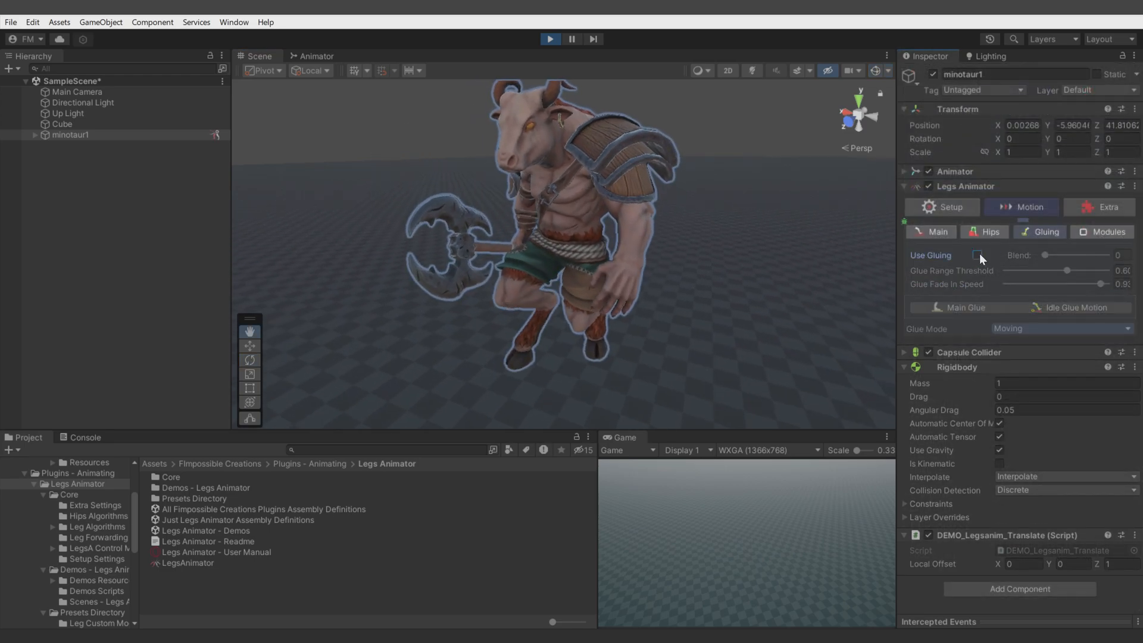
{"action": "left_click", "coordinate": [978, 254]}
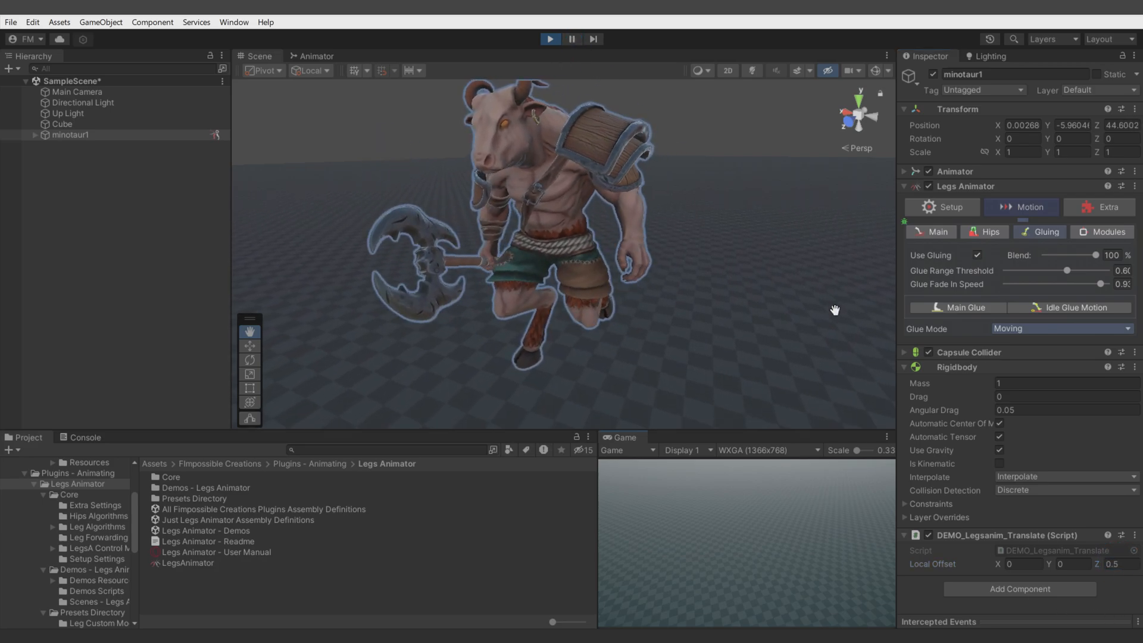
{"action": "left_click", "coordinate": [976, 256]}
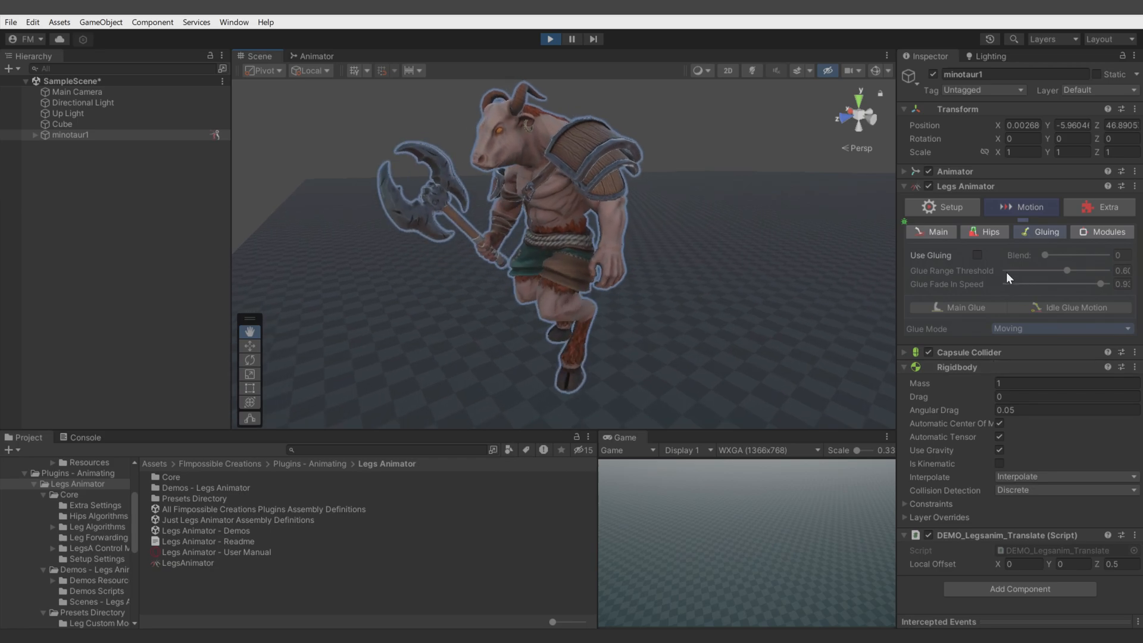
{"action": "left_click", "coordinate": [977, 256]}
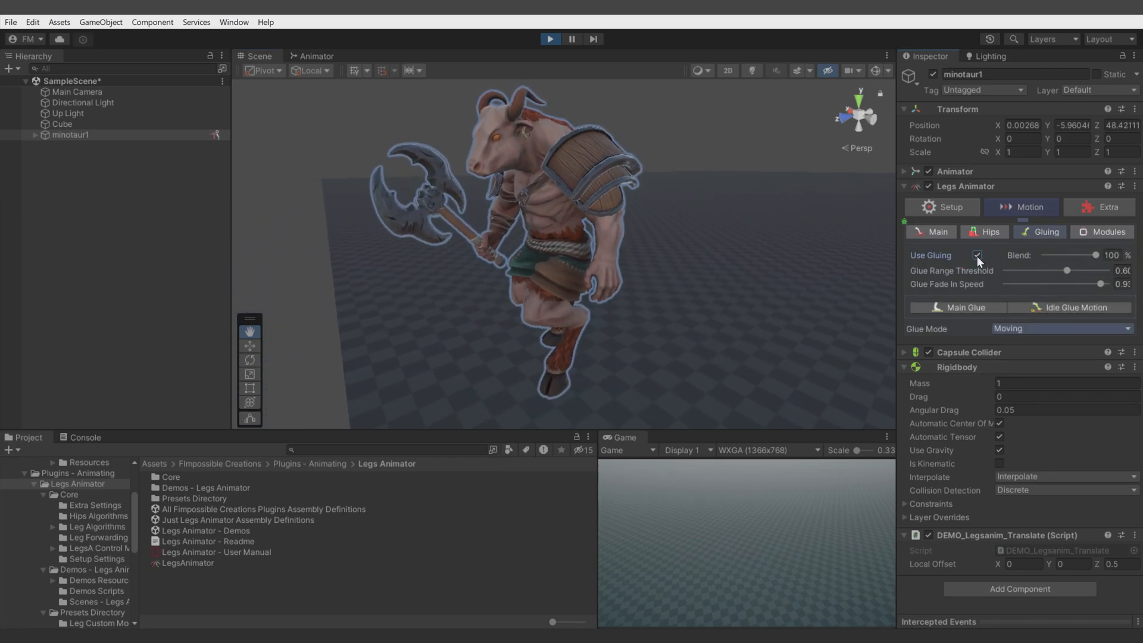
Step: Stop play mode and locate the Rotation Stability module's preset asset from minotaur1's Modules settings
{"action": "left_click", "coordinate": [550, 39]}
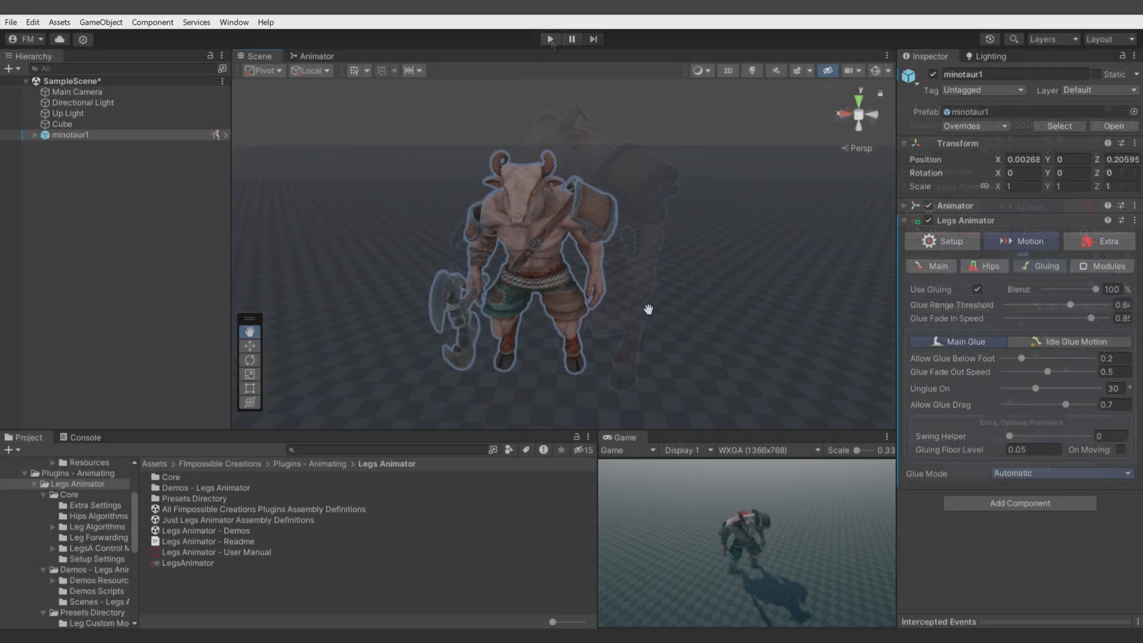
{"action": "left_click", "coordinate": [1095, 262]}
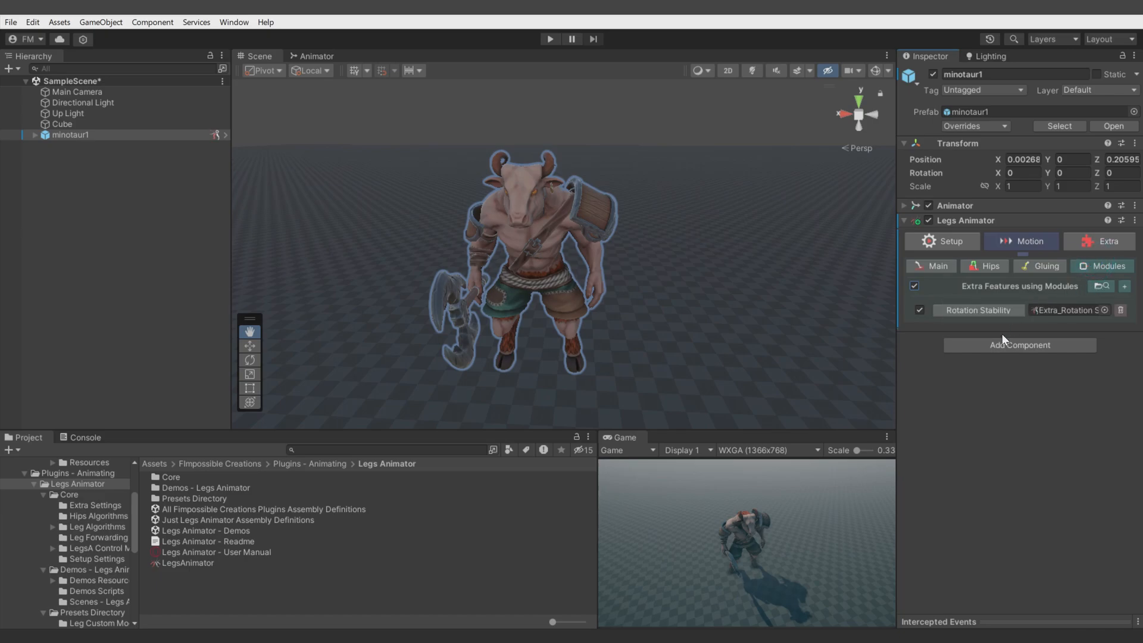
{"action": "left_click", "coordinate": [1046, 311]}
{"action": "left_click", "coordinate": [246, 510]}
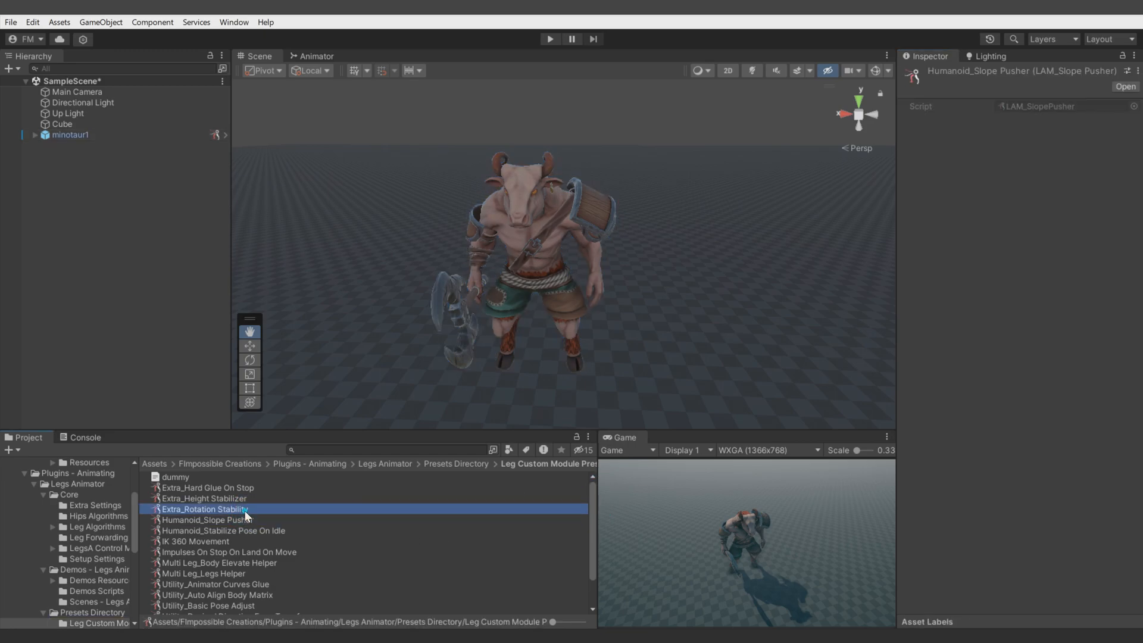
Step: Open the LAM_RotationStability script in Visual Studio to view its code, return to Unity and reselect minotaur1
{"action": "left_click", "coordinate": [1042, 107]}
{"action": "double_click", "coordinate": [227, 577]}
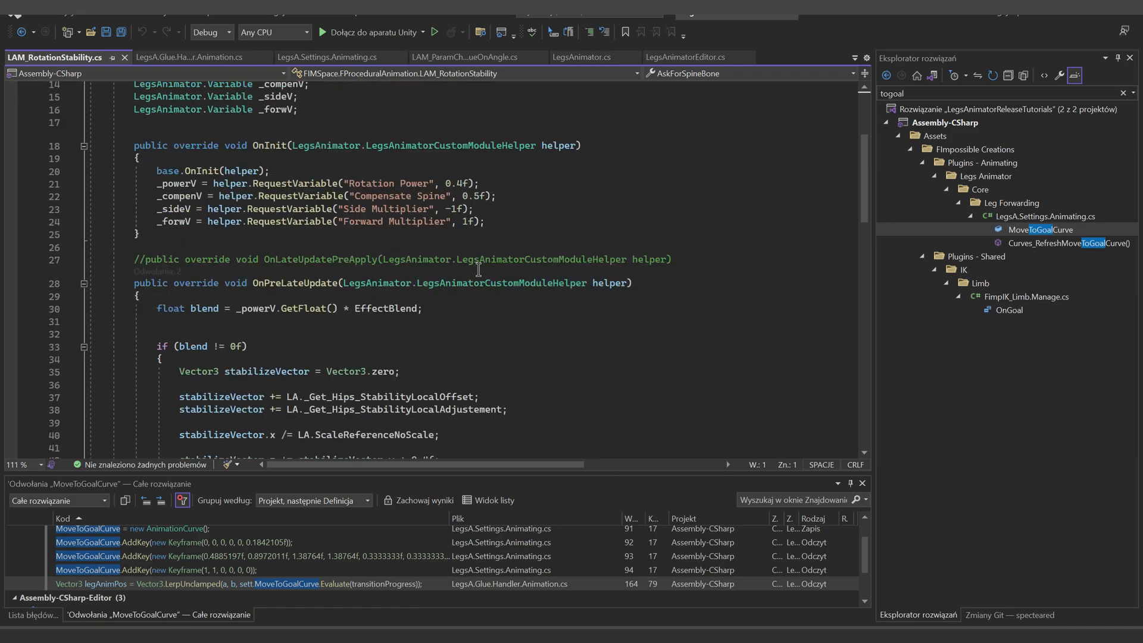
{"action": "left_click", "coordinate": [1062, 15]}
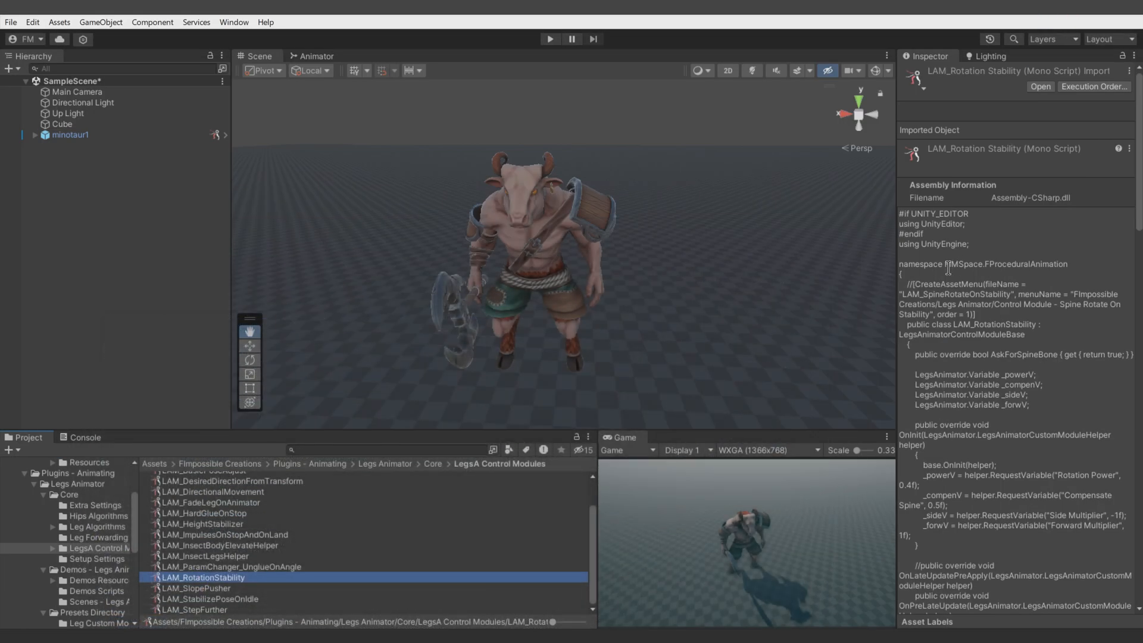
{"action": "left_click", "coordinate": [122, 135]}
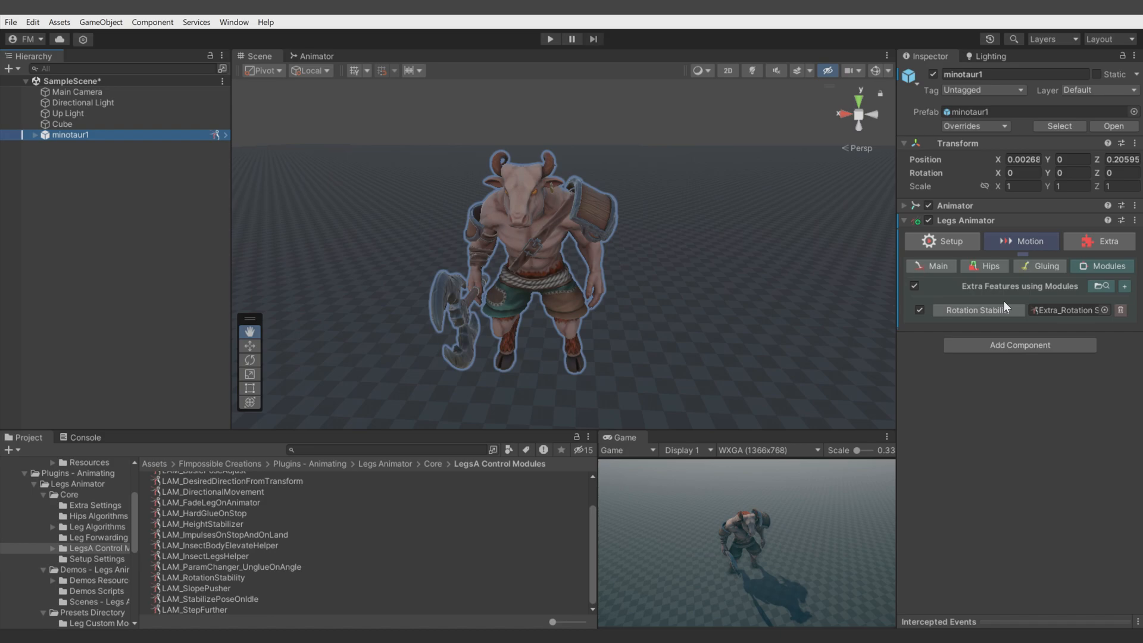
Step: Start play mode, expand the Rotation Stability module and set its Rotation Power to 2
{"action": "left_click", "coordinate": [551, 39]}
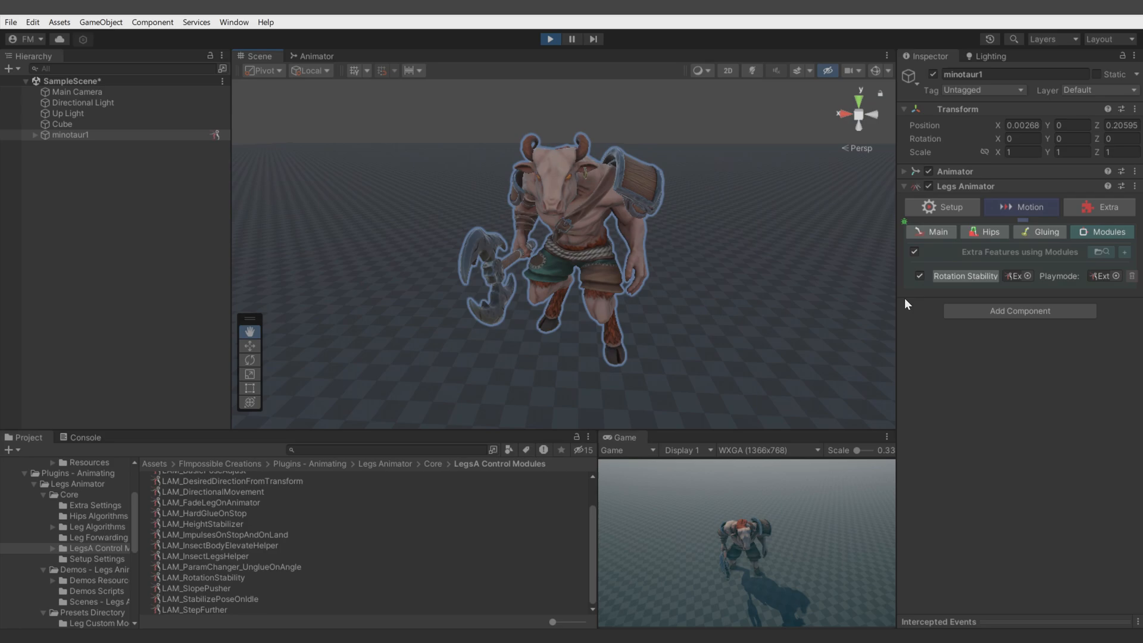
{"action": "left_click", "coordinate": [965, 275]}
{"action": "left_click_drag", "start_coordinate": [1054, 325], "coordinate": [1090, 325]}
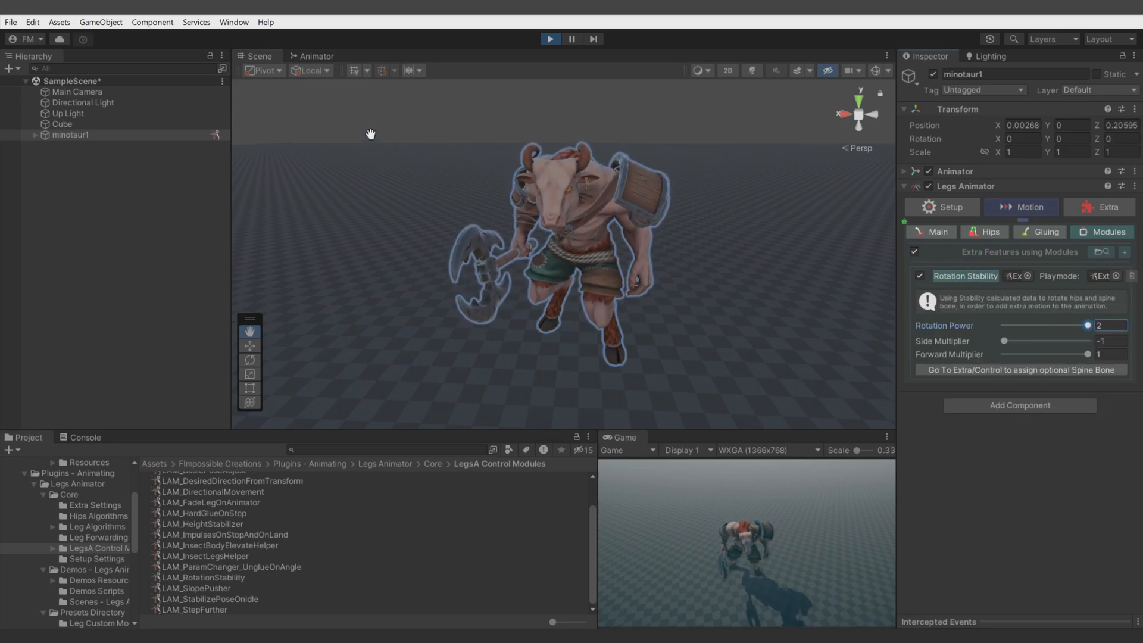
Step: Move minotaur1 along the X axis, readjusting Rotation Power between moves, to test the added body rotation
{"action": "key", "text": "w"}
{"action": "mouse_move", "coordinate": [540, 342]}
{"action": "left_mouse_down"}
{"action": "mouse_move", "coordinate": [558, 342]}
{"action": "mouse_move", "coordinate": [513, 342]}
{"action": "mouse_move", "coordinate": [537, 344]}
{"action": "left_mouse_up"}
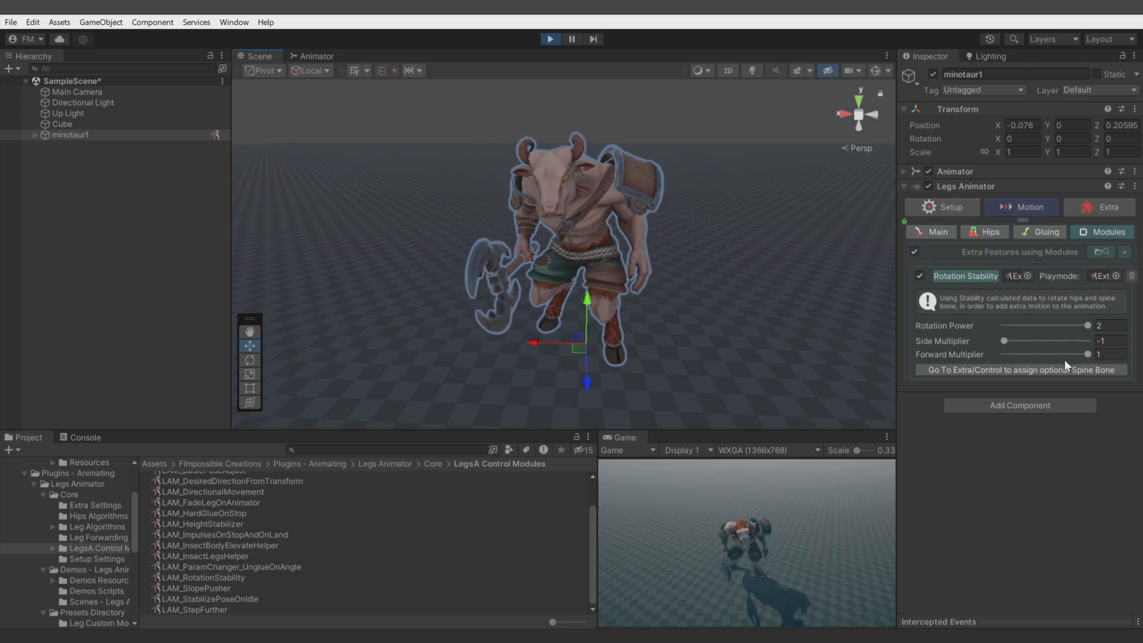
{"action": "mouse_move", "coordinate": [1088, 326]}
{"action": "left_mouse_down"}
{"action": "mouse_move", "coordinate": [1017, 341]}
{"action": "mouse_move", "coordinate": [1092, 340]}
{"action": "left_mouse_up"}
{"action": "mouse_move", "coordinate": [533, 342]}
{"action": "left_mouse_down"}
{"action": "mouse_move", "coordinate": [556, 343]}
{"action": "mouse_move", "coordinate": [527, 341]}
{"action": "left_mouse_up"}
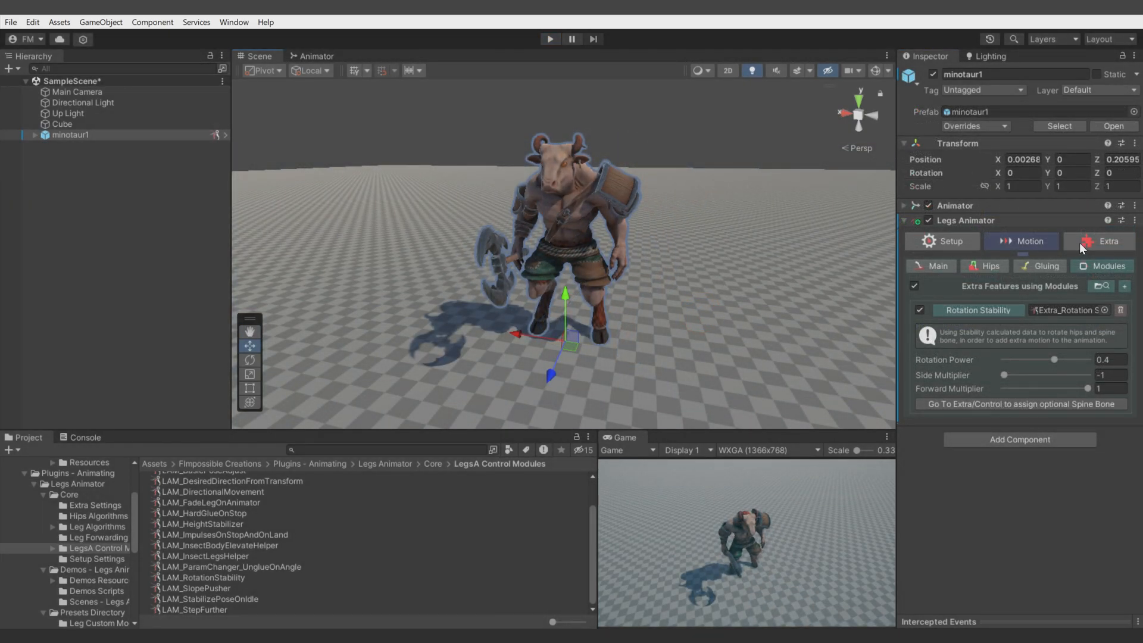
Step: Start play mode and try minotaur1's Extra helper settings: Extra Pelvis Offset of 0, 0, 0.2 and Glue Only On Idle switched on and off
{"action": "left_click", "coordinate": [1085, 246]}
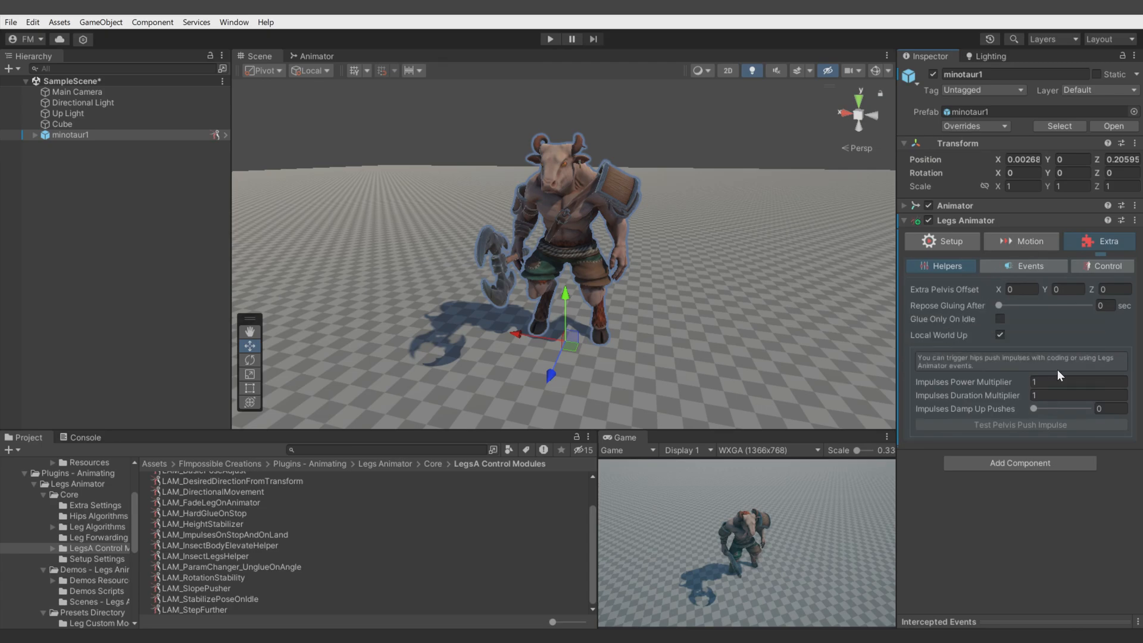
{"action": "left_click", "coordinate": [557, 38]}
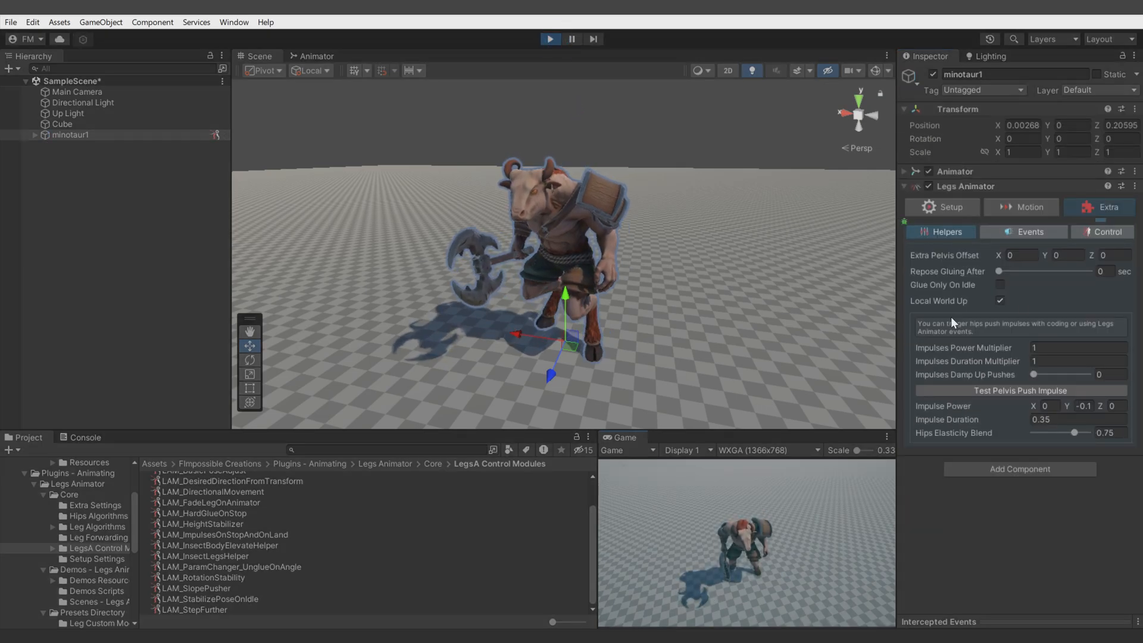
{"action": "mouse_move", "coordinate": [1000, 253]}
{"action": "left_mouse_down"}
{"action": "mouse_move", "coordinate": [968, 261]}
{"action": "mouse_move", "coordinate": [999, 254]}
{"action": "left_mouse_up"}
{"action": "left_click", "coordinate": [1017, 254]}
{"action": "type", "text": "0"}
{"action": "left_click_drag", "start_coordinate": [1091, 254], "coordinate": [1115, 254]}
{"action": "mouse_move", "coordinate": [1042, 252]}
{"action": "left_mouse_down"}
{"action": "mouse_move", "coordinate": [1054, 252]}
{"action": "mouse_move", "coordinate": [1038, 254]}
{"action": "mouse_move", "coordinate": [1045, 268]}
{"action": "left_mouse_up"}
{"action": "left_click", "coordinate": [1064, 256]}
{"action": "type", "text": "0"}
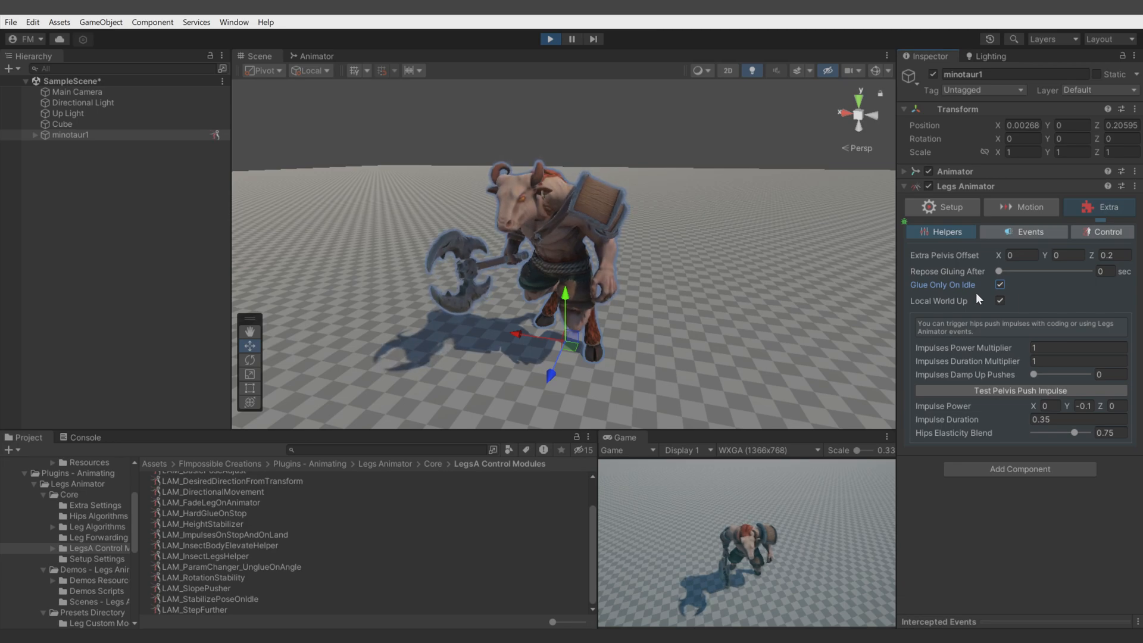
{"action": "left_click", "coordinate": [977, 291]}
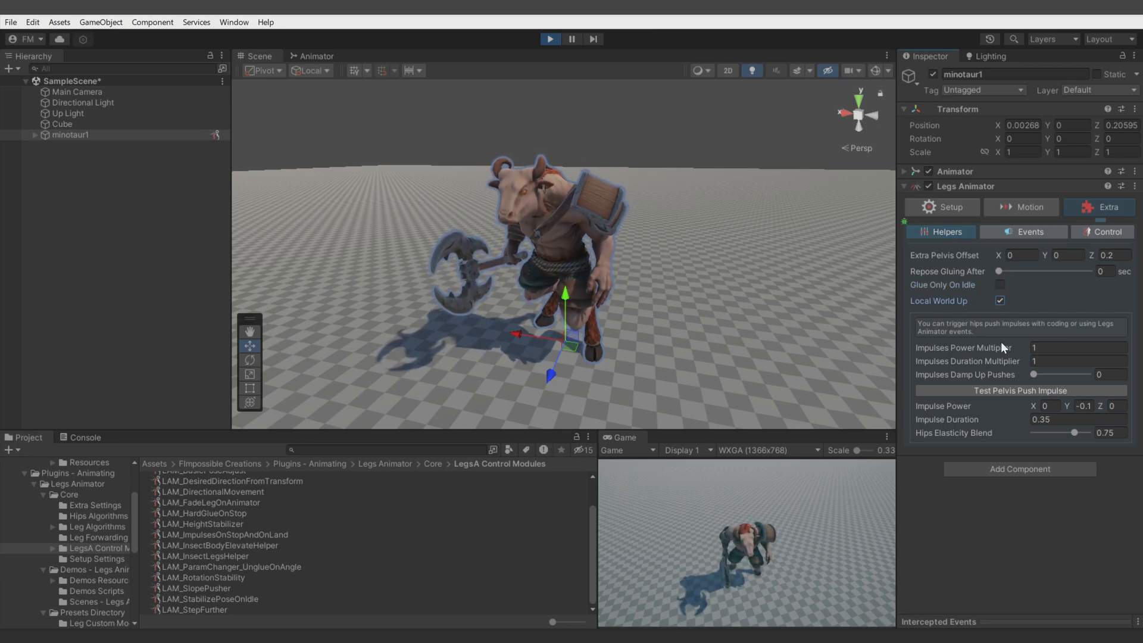
Step: Test the pelvis push impulse on minotaur1, set Impulses Power Multiplier to 2 and trigger the impulse again
{"action": "left_click", "coordinate": [973, 390]}
{"action": "left_click", "coordinate": [973, 391]}
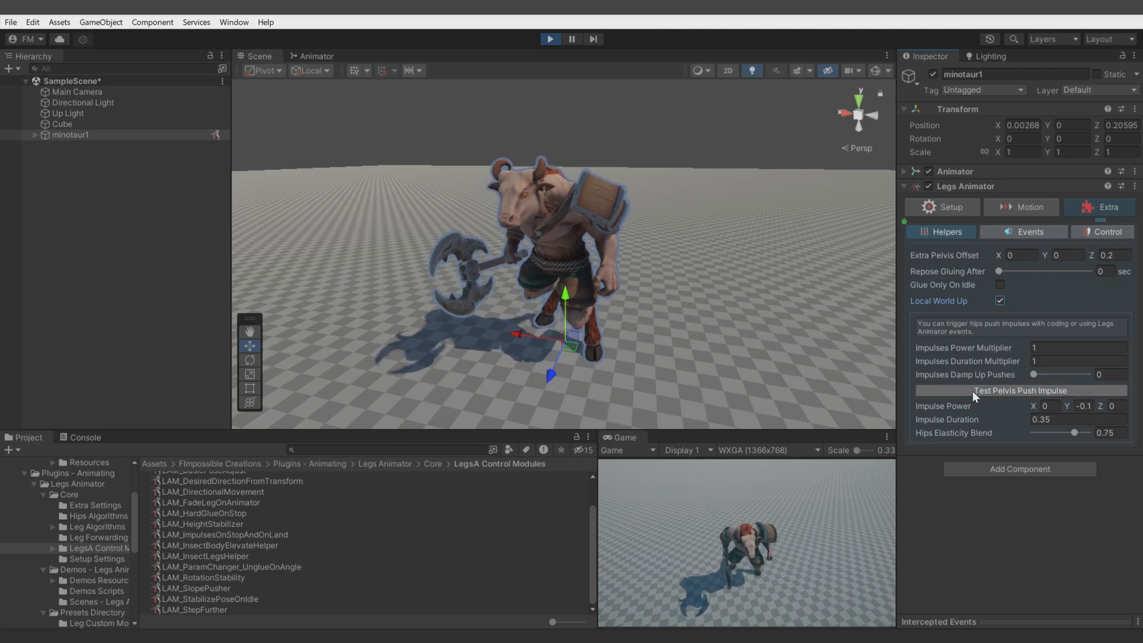
{"action": "middle_click_drag", "start_coordinate": [771, 367], "coordinate": [780, 340]}
{"action": "middle_click_drag", "start_coordinate": [780, 341], "coordinate": [805, 336]}
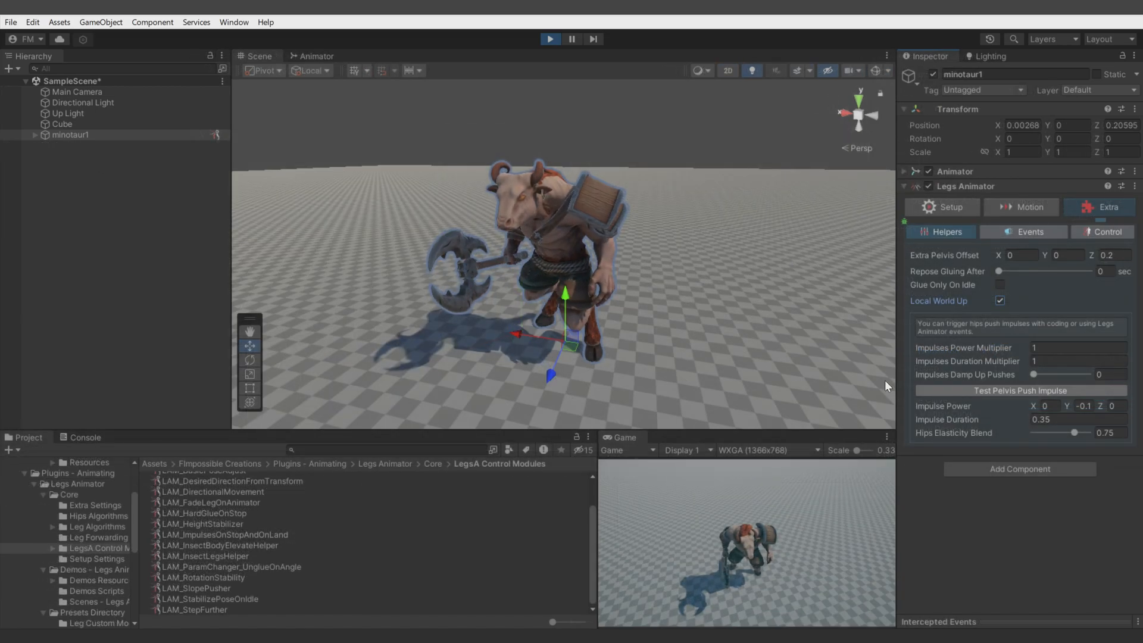
{"action": "right_click_drag", "start_coordinate": [801, 361], "coordinate": [685, 335]}
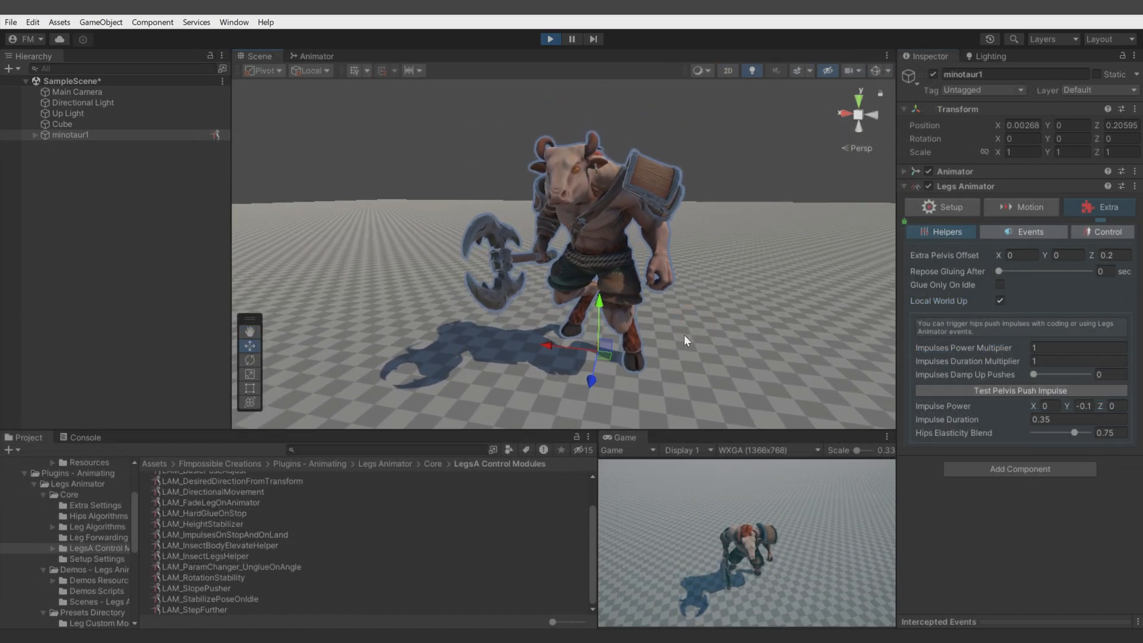
{"action": "middle_click_drag", "start_coordinate": [684, 335], "coordinate": [711, 313]}
{"action": "left_click", "coordinate": [1056, 348]}
{"action": "type", "text": "2"}
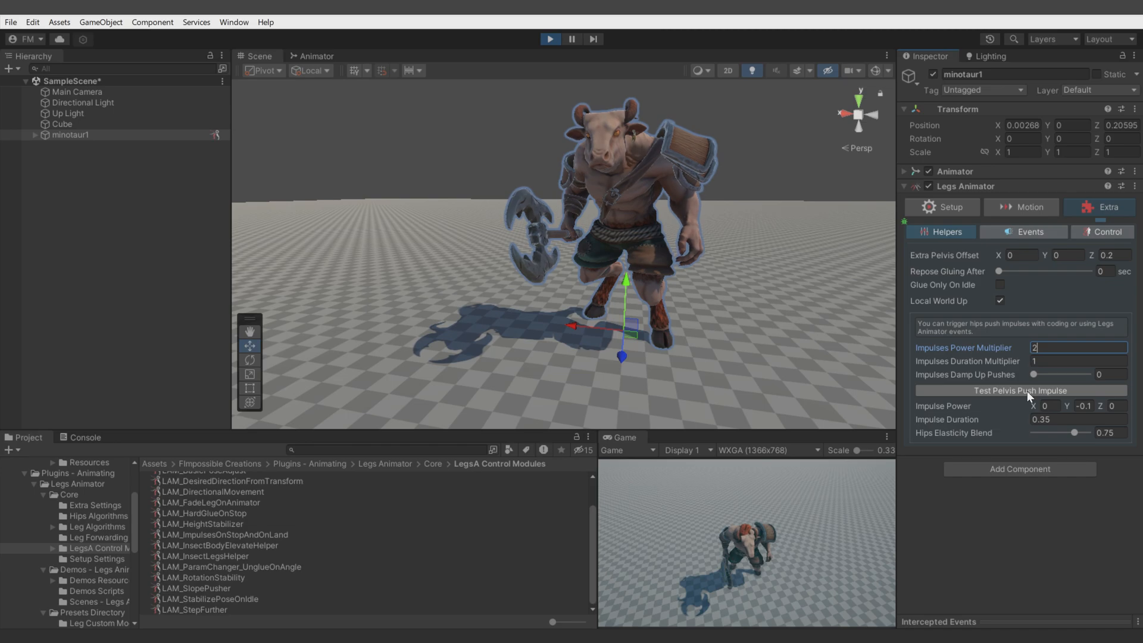
{"action": "left_click", "coordinate": [951, 393]}
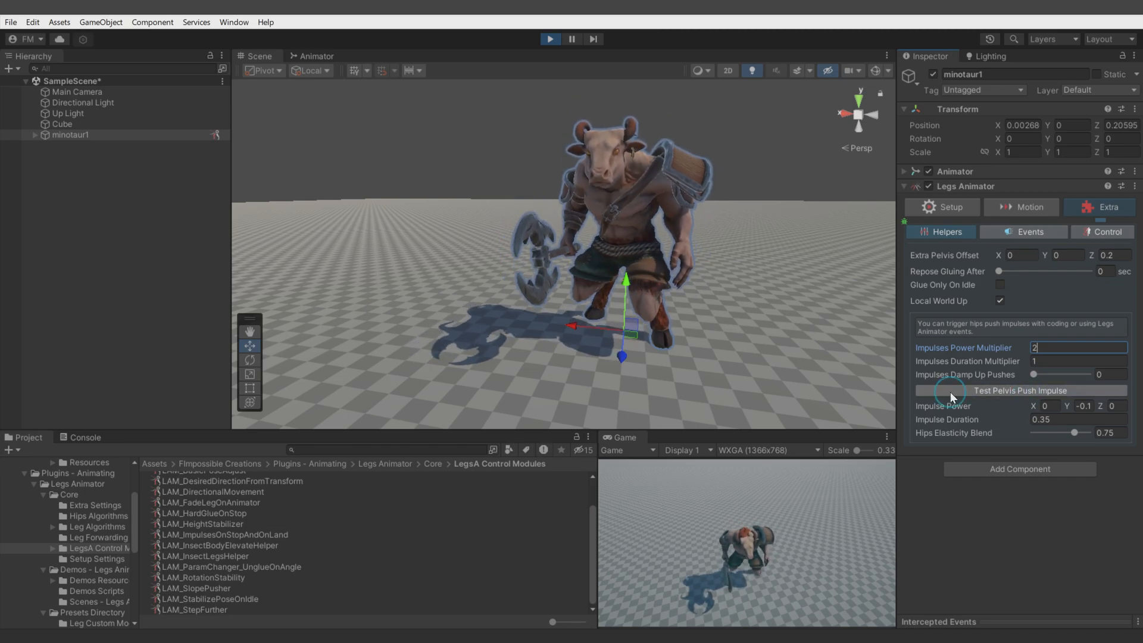
Step: Set Impulses Damp Up Pushes to 0.48 and Hips Elasticity Blend to 0.79, and retest the pelvis push impulse
{"action": "left_click_drag", "start_coordinate": [1034, 374], "coordinate": [1060, 375]}
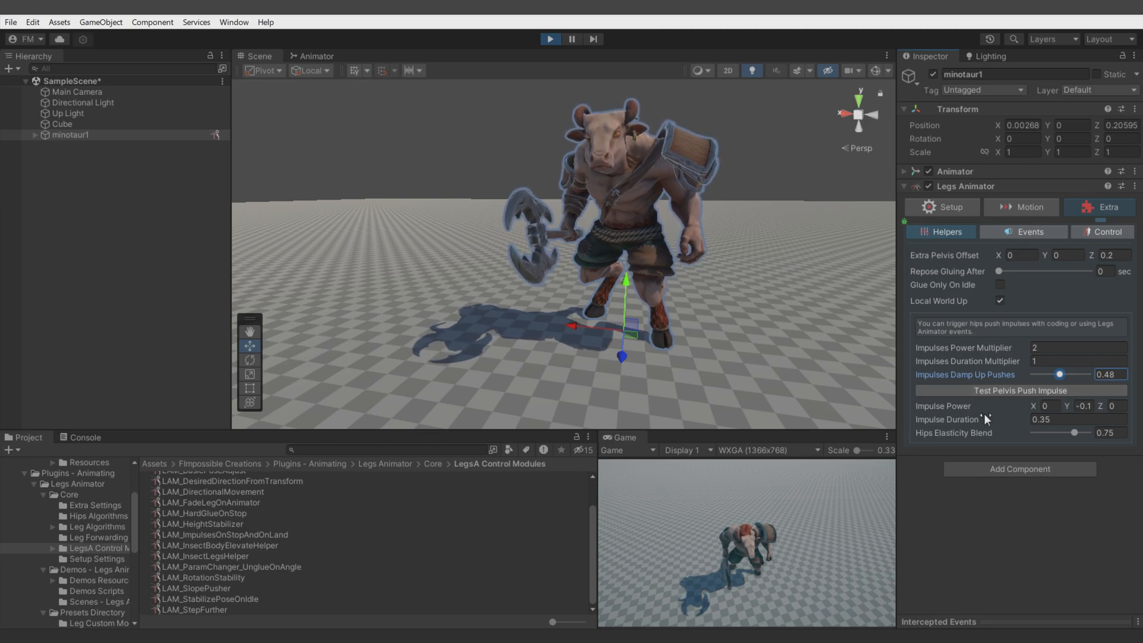
{"action": "mouse_move", "coordinate": [1073, 433]}
{"action": "left_mouse_down"}
{"action": "mouse_move", "coordinate": [1034, 433]}
{"action": "mouse_move", "coordinate": [1087, 433]}
{"action": "mouse_move", "coordinate": [1077, 433]}
{"action": "left_mouse_up"}
{"action": "left_click", "coordinate": [1048, 390]}
{"action": "left_click", "coordinate": [1084, 390]}
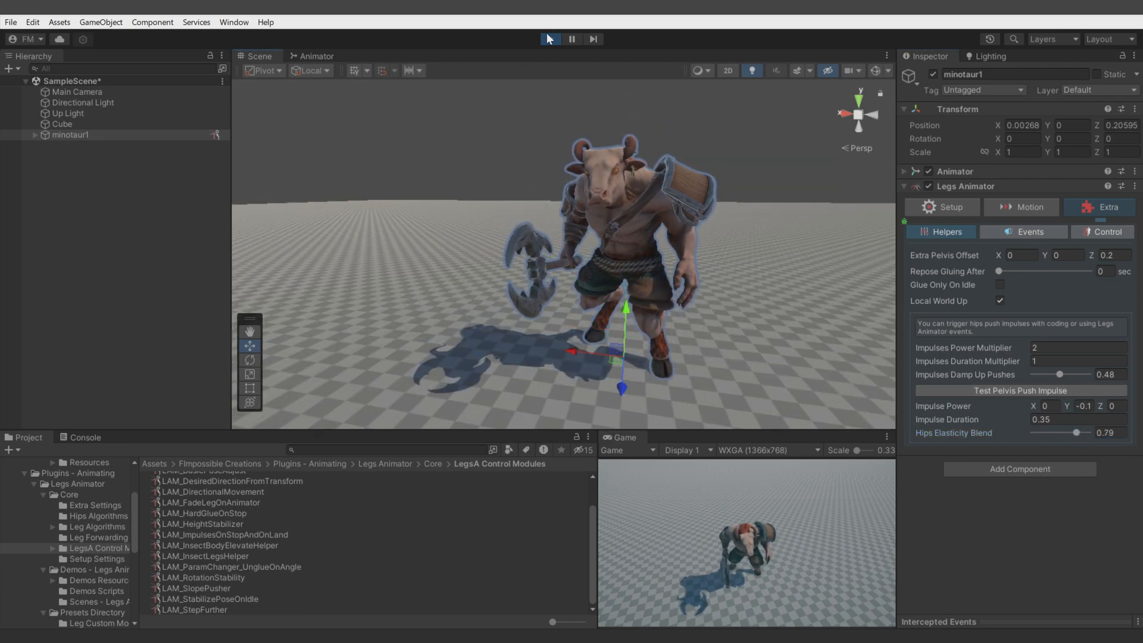
Step: Stop play mode and add the Impulses On Stop On Land On Move module to minotaur1's Legs Animator
{"action": "left_click", "coordinate": [548, 39]}
{"action": "left_click", "coordinate": [1048, 240]}
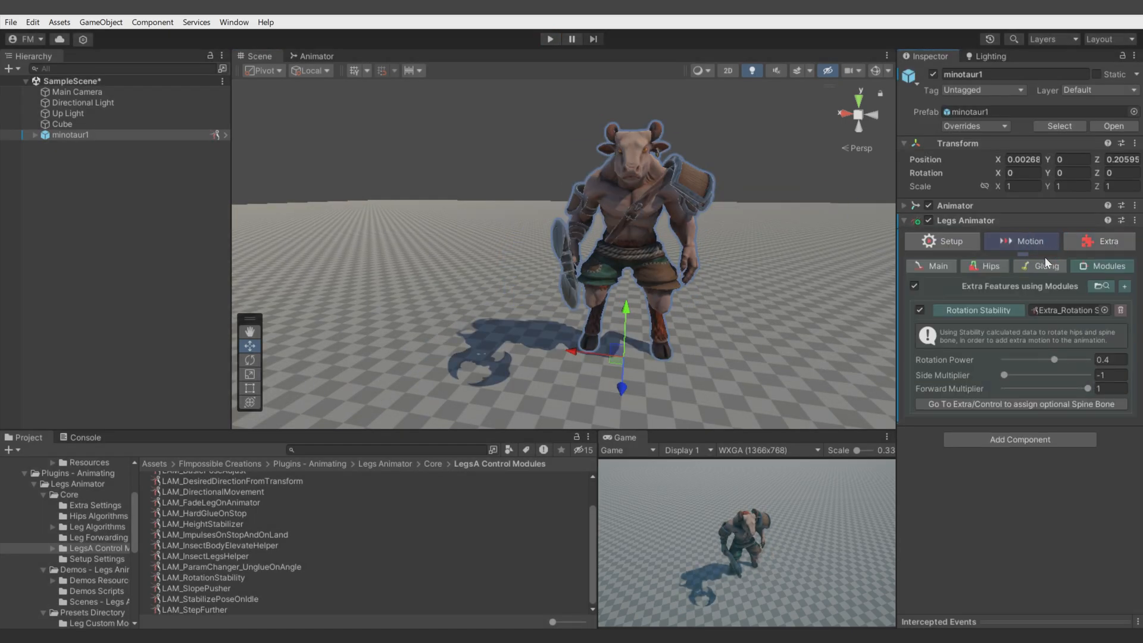
{"action": "left_click", "coordinate": [1100, 287]}
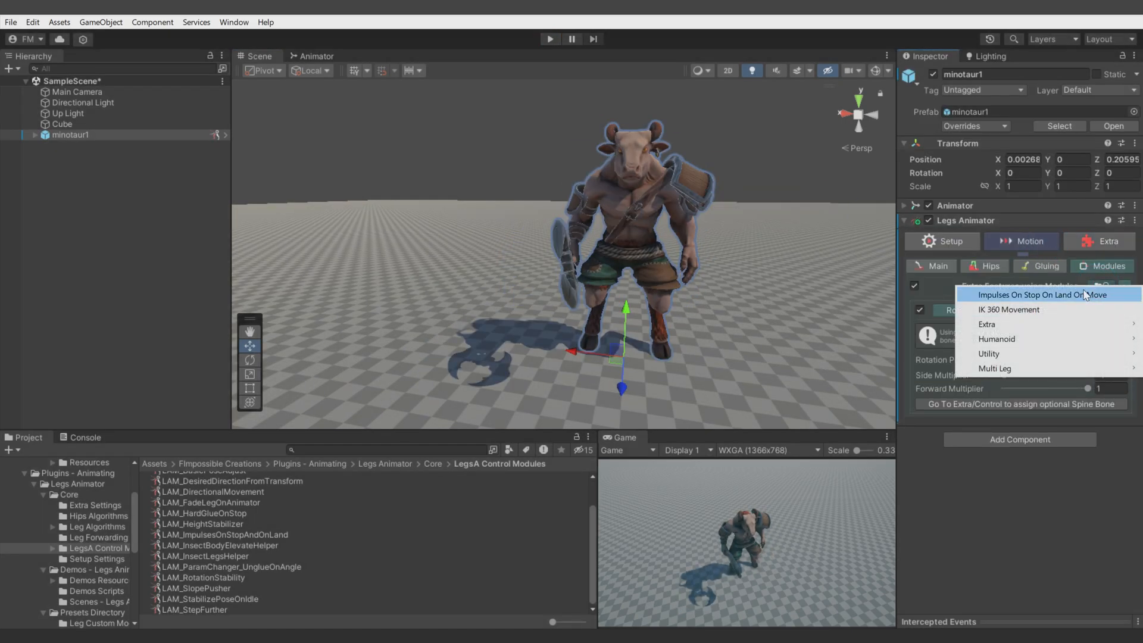
{"action": "left_click", "coordinate": [1016, 296]}
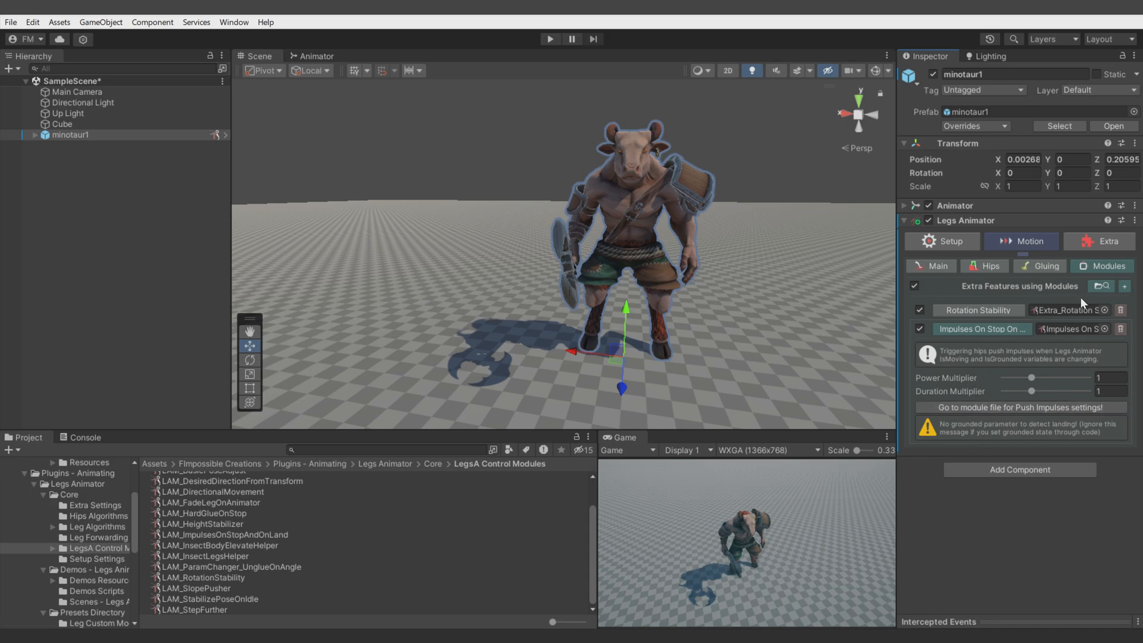
Step: In the Extra Control settings, set Grounded Parameter to IsGrounded and Moving Parameter to IsMoving
{"action": "left_click", "coordinate": [1086, 243]}
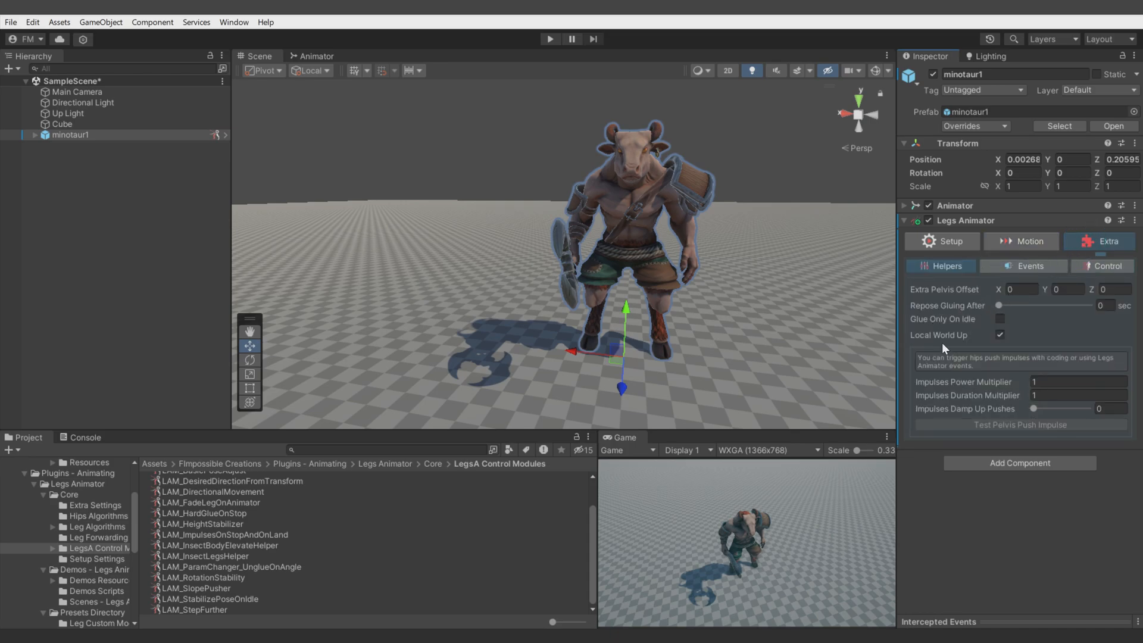
{"action": "left_click", "coordinate": [1099, 267]}
{"action": "left_click", "coordinate": [1016, 303]}
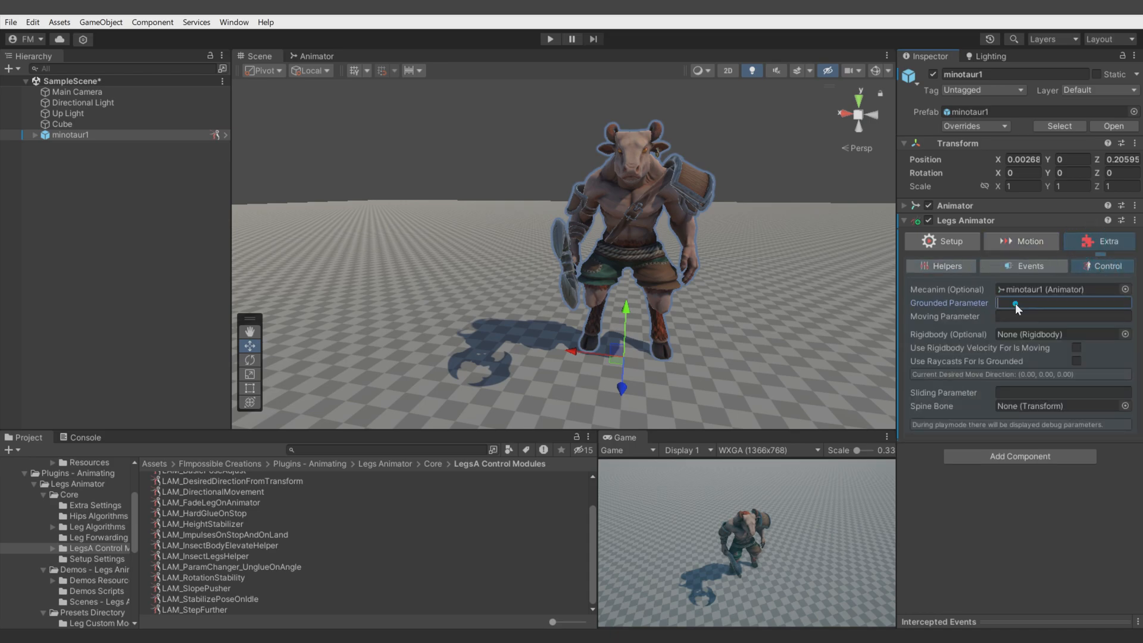
{"action": "type", "text": "IsGrounded"}
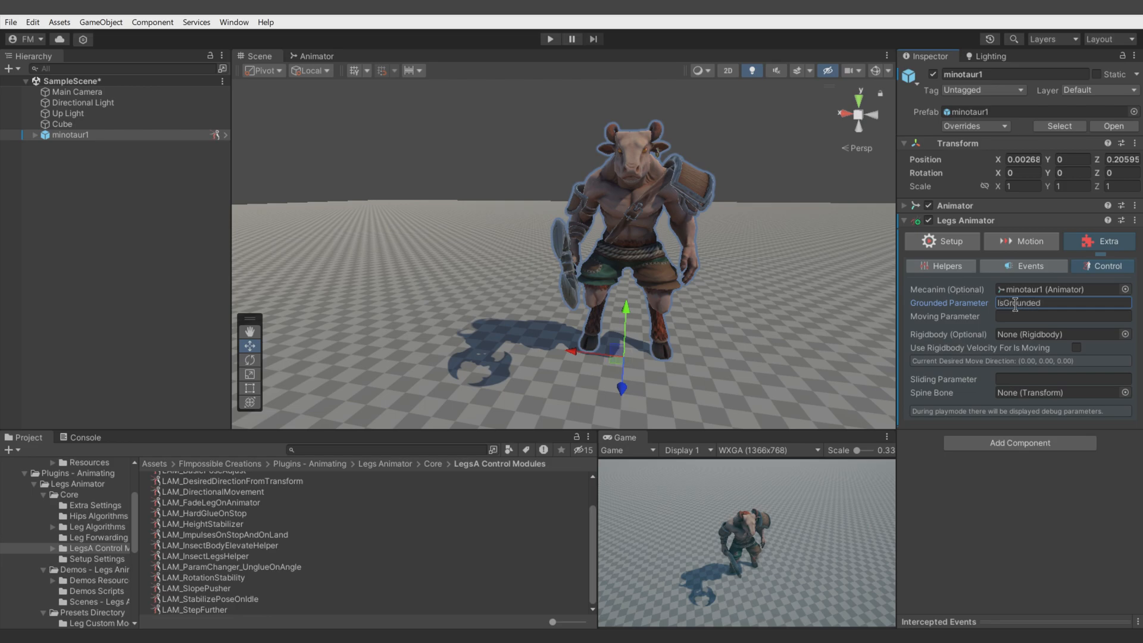
{"action": "left_click", "coordinate": [1017, 316]}
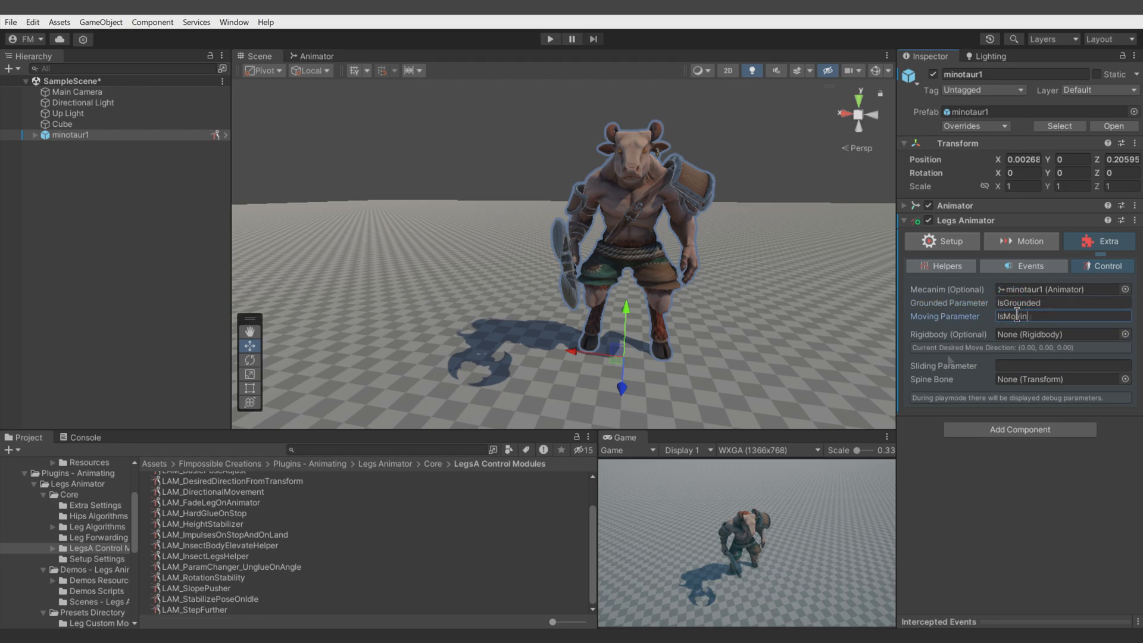
Step: Add two Bool parameters named IsGrounded and IsMoving to minotaur1's animator controller
{"action": "left_click", "coordinate": [313, 56]}
{"action": "left_click", "coordinate": [291, 69]}
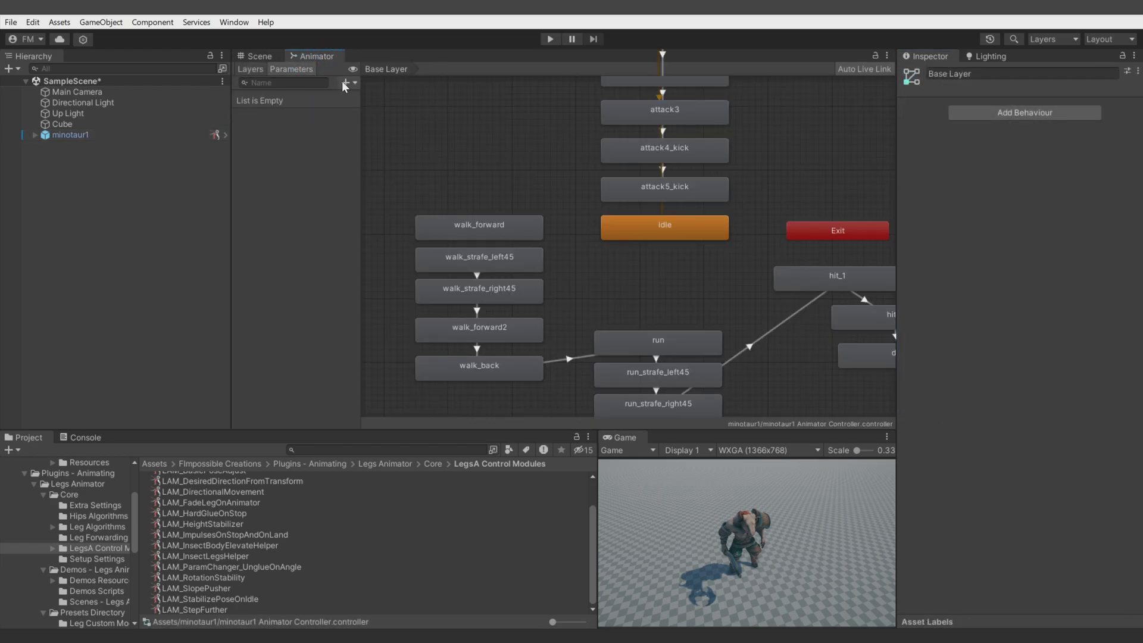
{"action": "left_click", "coordinate": [344, 85]}
{"action": "left_click", "coordinate": [379, 129]}
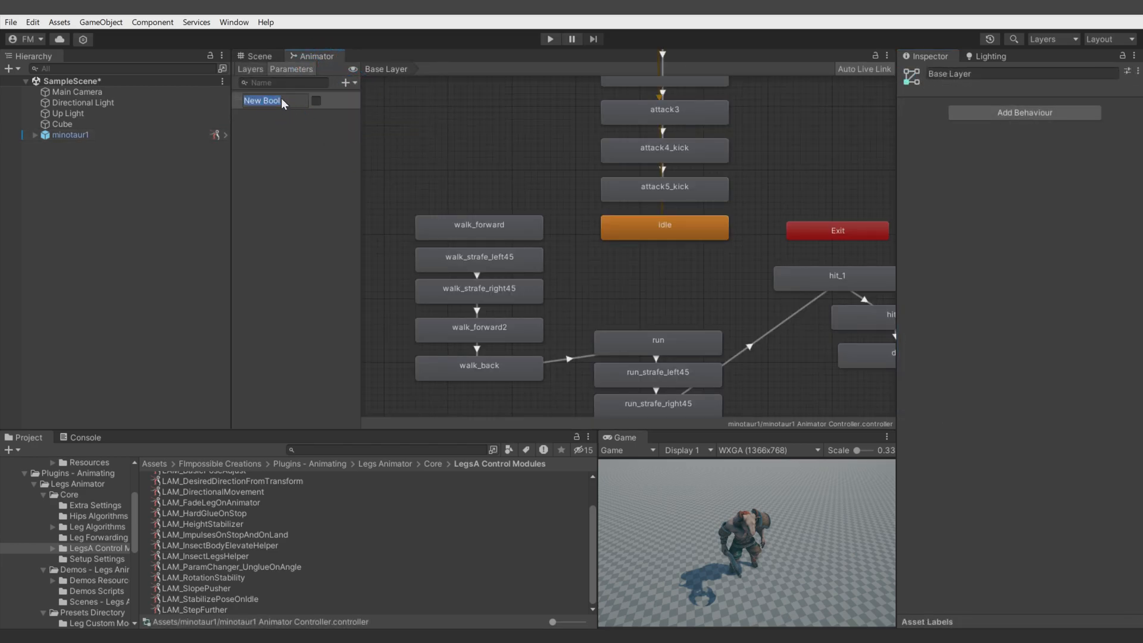
{"action": "left_click", "coordinate": [346, 83]}
{"action": "left_click", "coordinate": [391, 130]}
{"action": "type", "text": "IsMoving"}
{"action": "key", "text": "Return"}
Step: Dock the Animator window beside the Scene view, reselect minotaur1 and start play mode
{"action": "left_click_drag", "start_coordinate": [315, 56], "coordinate": [801, 251]}
{"action": "left_click", "coordinate": [70, 134]}
{"action": "left_click", "coordinate": [550, 39]}
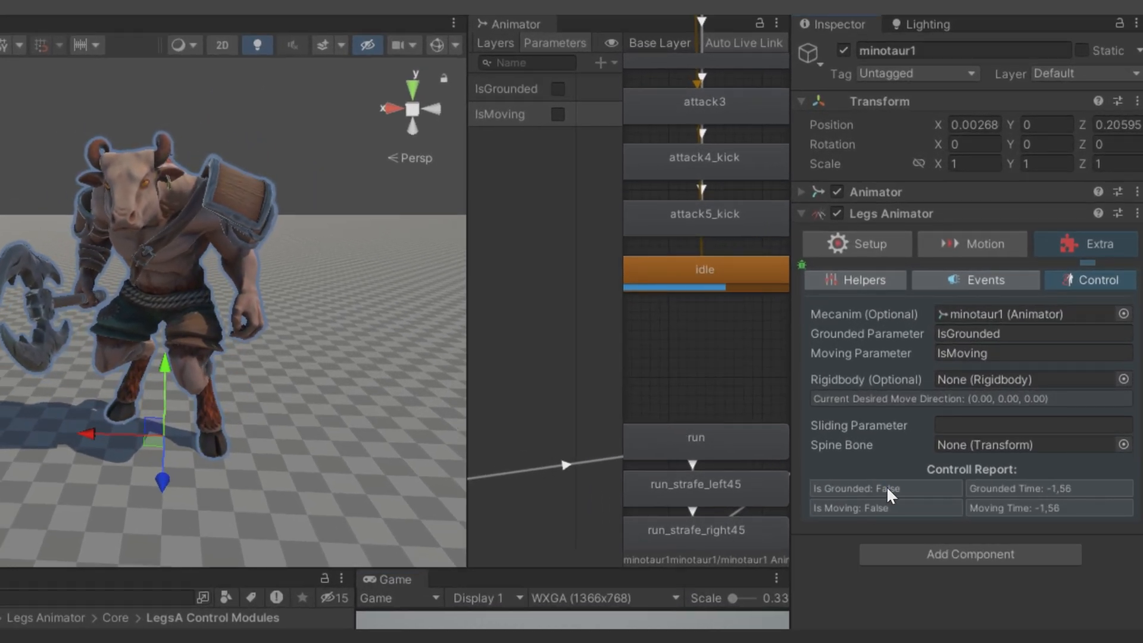
Step: Enable the IsGrounded animator parameter and switch IsMoving on and off to test the Legs Animator control states
{"action": "left_click", "coordinate": [558, 89]}
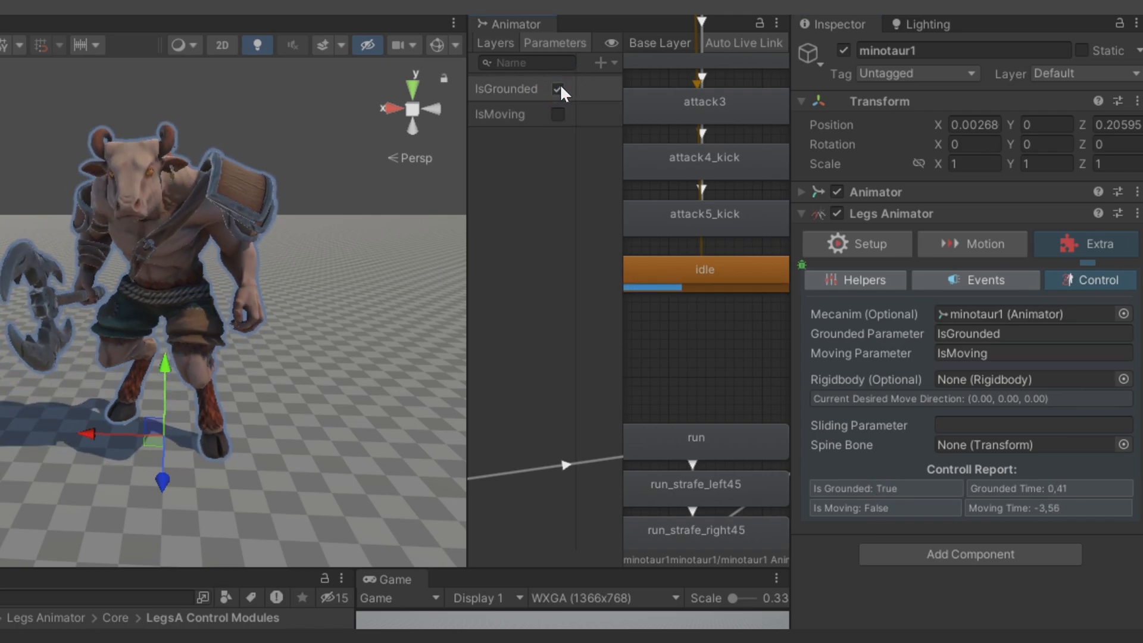
{"action": "left_click", "coordinate": [557, 116]}
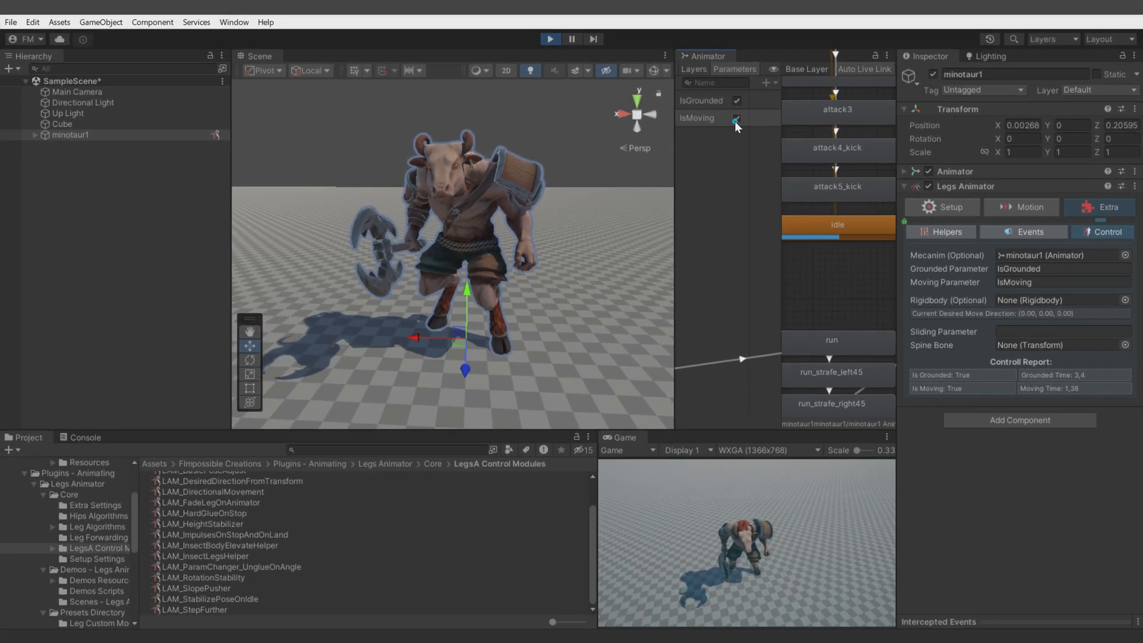
{"action": "left_click", "coordinate": [736, 119]}
Step: Locate the Impulses On Stop On Land On Move preset from minotaur1's Modules, review its On Stop Impulse settings and reselect minotaur1
{"action": "left_click", "coordinate": [1036, 208]}
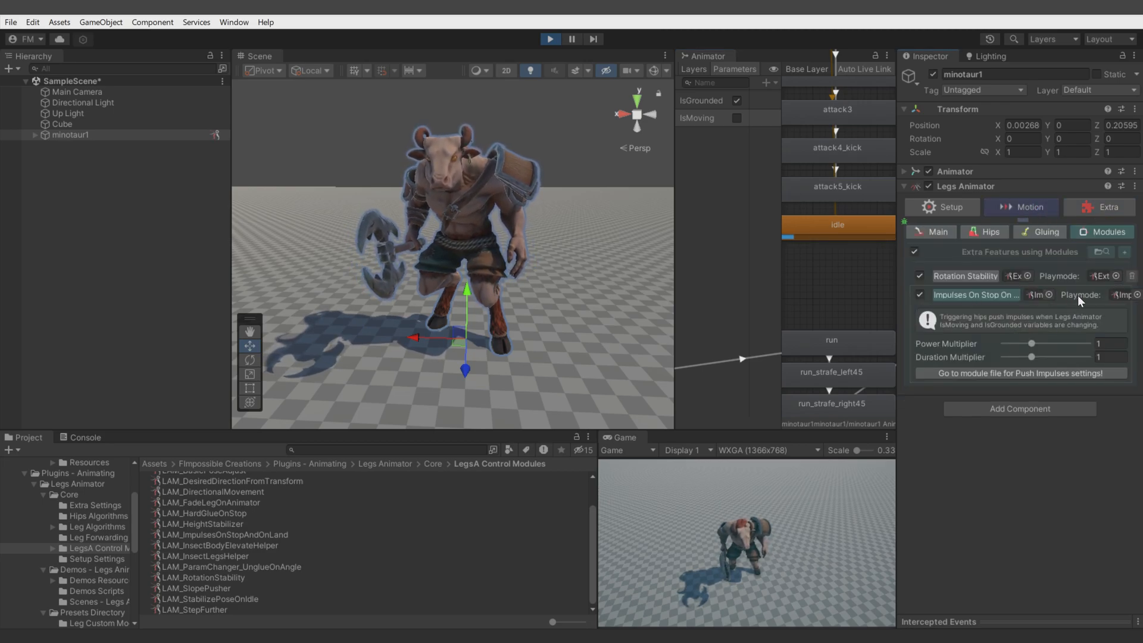
{"action": "left_click", "coordinate": [1037, 295]}
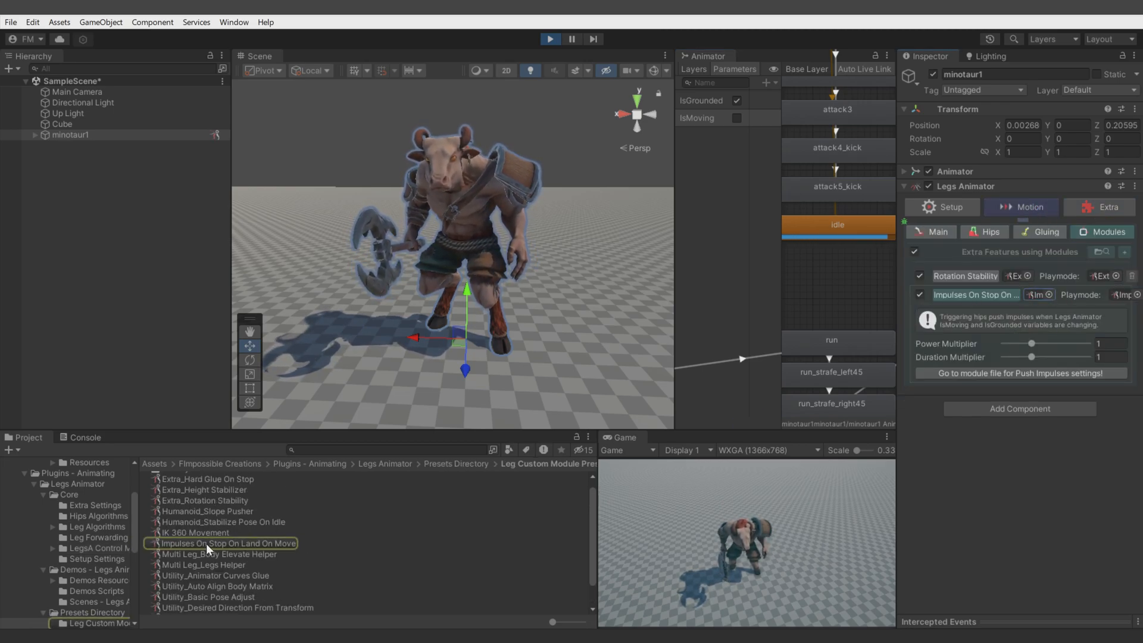
{"action": "left_click", "coordinate": [208, 544]}
{"action": "left_click", "coordinate": [934, 165]}
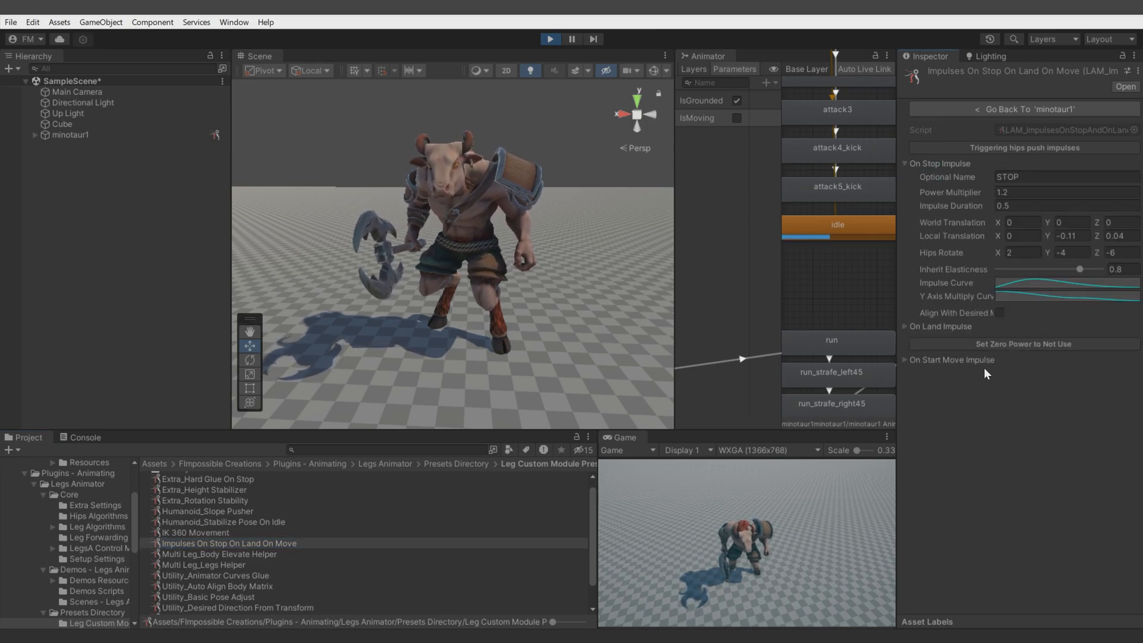
{"action": "left_click", "coordinate": [199, 542]}
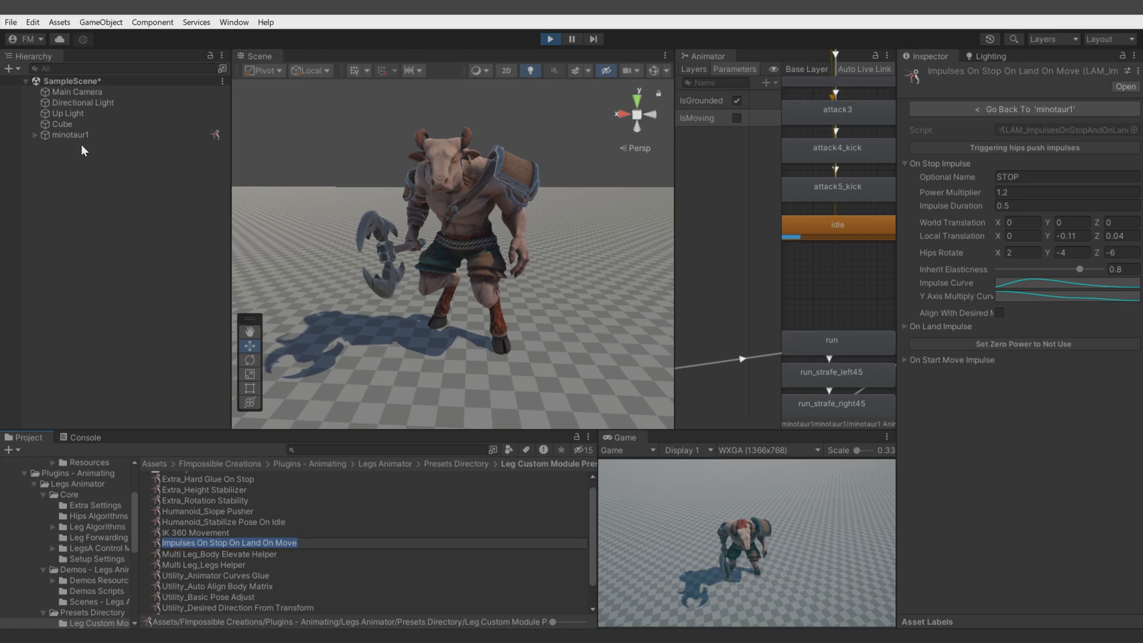
{"action": "left_click", "coordinate": [71, 136]}
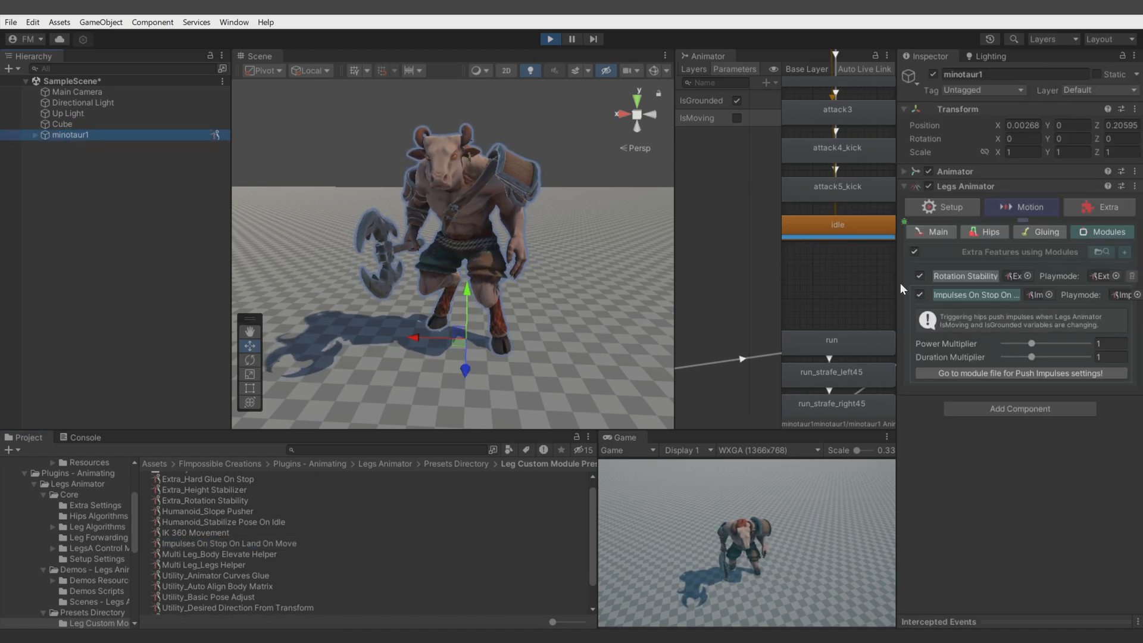
Step: In the impulses module's Playmode copy, set the On Start Move Impulse Power Multiplier to 0 and toggle IsMoving and IsGrounded to test it
{"action": "left_click_drag", "start_coordinate": [897, 288], "coordinate": [839, 293]}
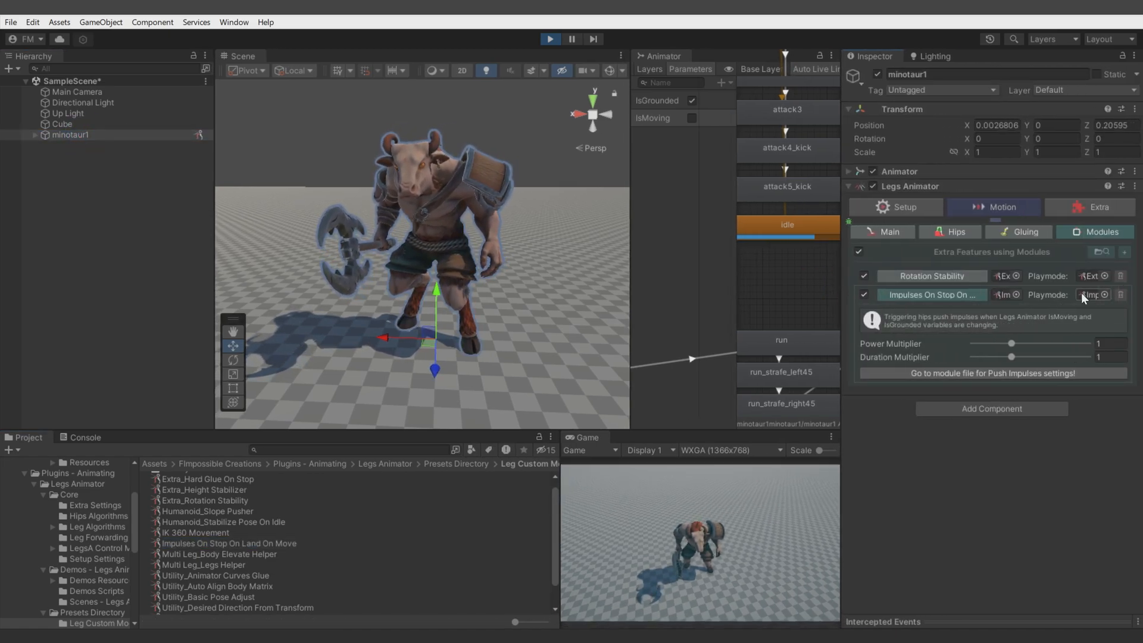
{"action": "double_click", "coordinate": [1081, 293]}
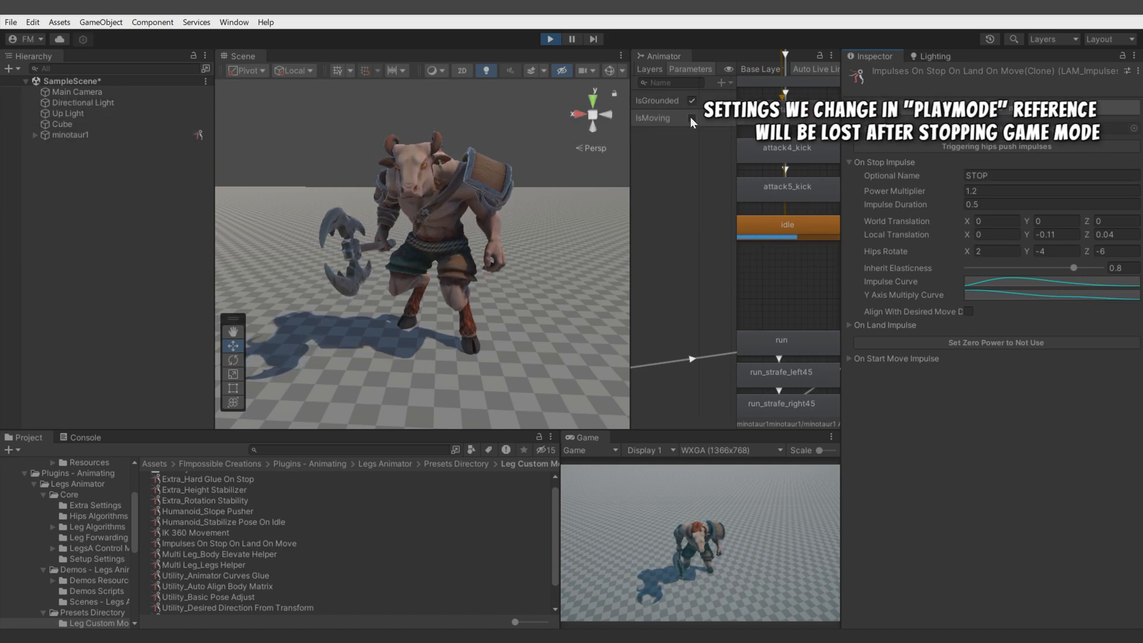
{"action": "left_click", "coordinate": [881, 359]}
{"action": "left_click", "coordinate": [982, 387]}
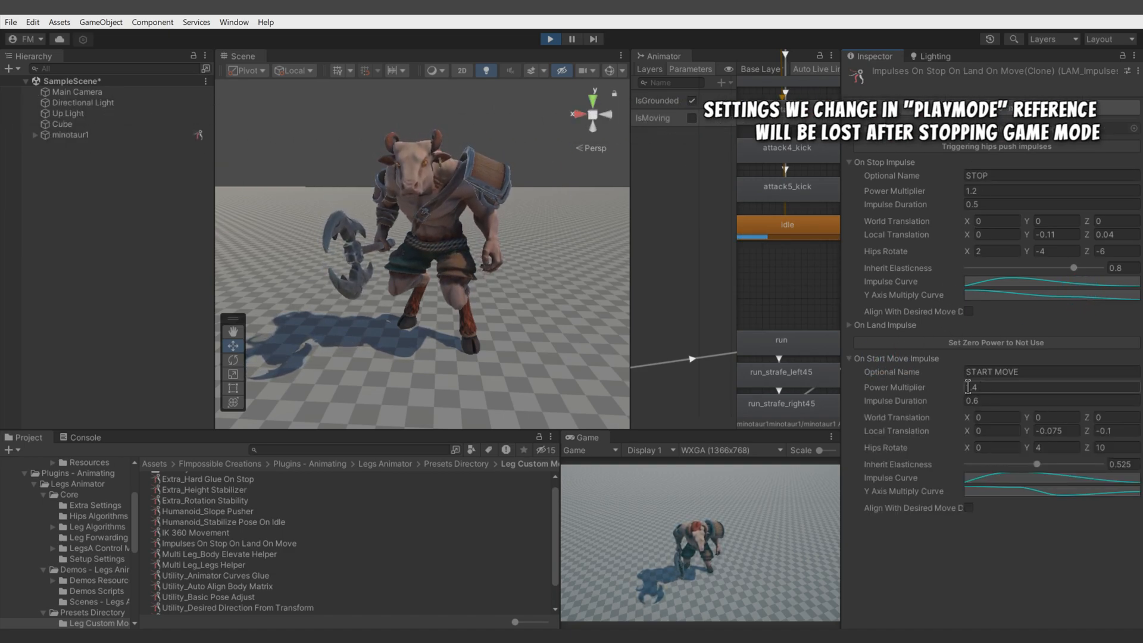
{"action": "type", "text": "0"}
{"action": "left_click", "coordinate": [688, 120]}
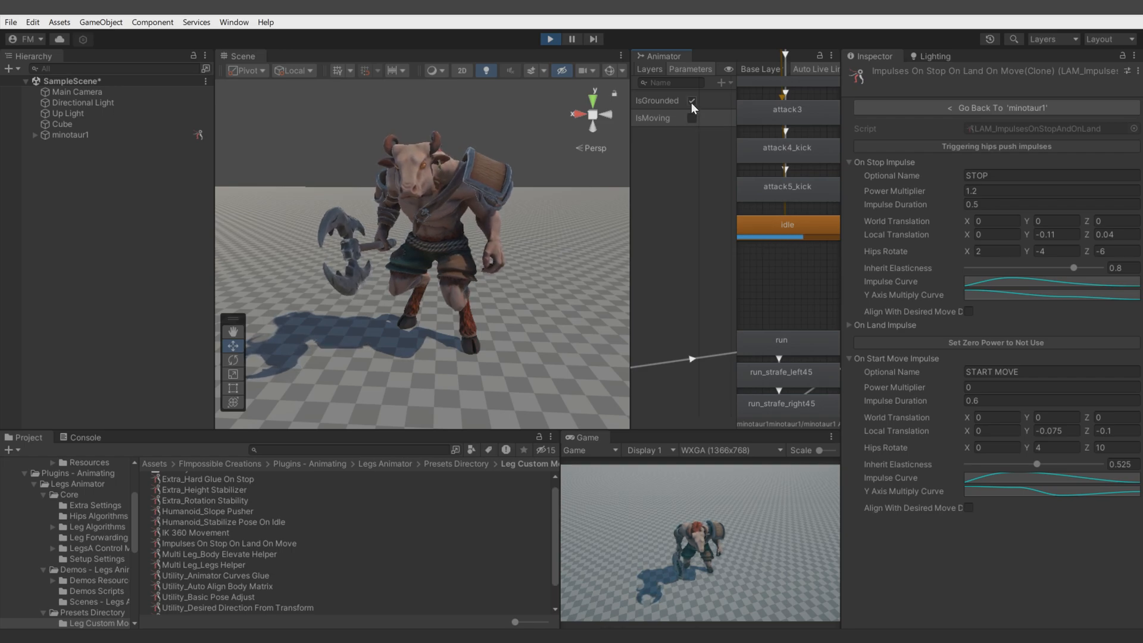
{"action": "left_click", "coordinate": [691, 102]}
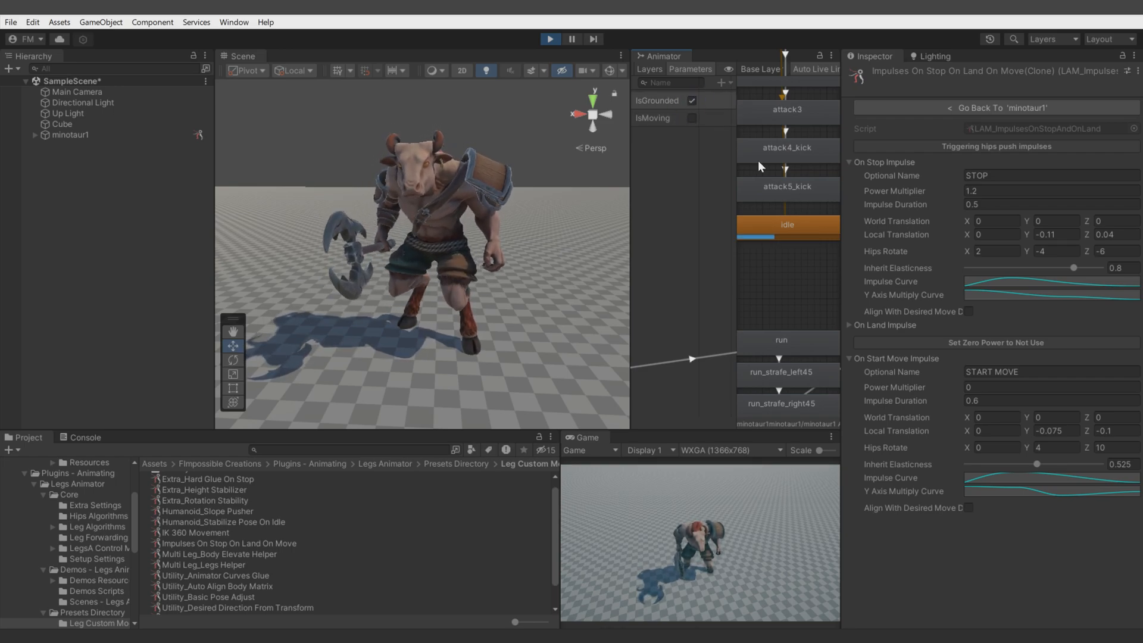
Step: Set the On Land Impulse Power Multiplier to 1 and its Impulse Duration to 0.4
{"action": "left_click", "coordinate": [885, 325]}
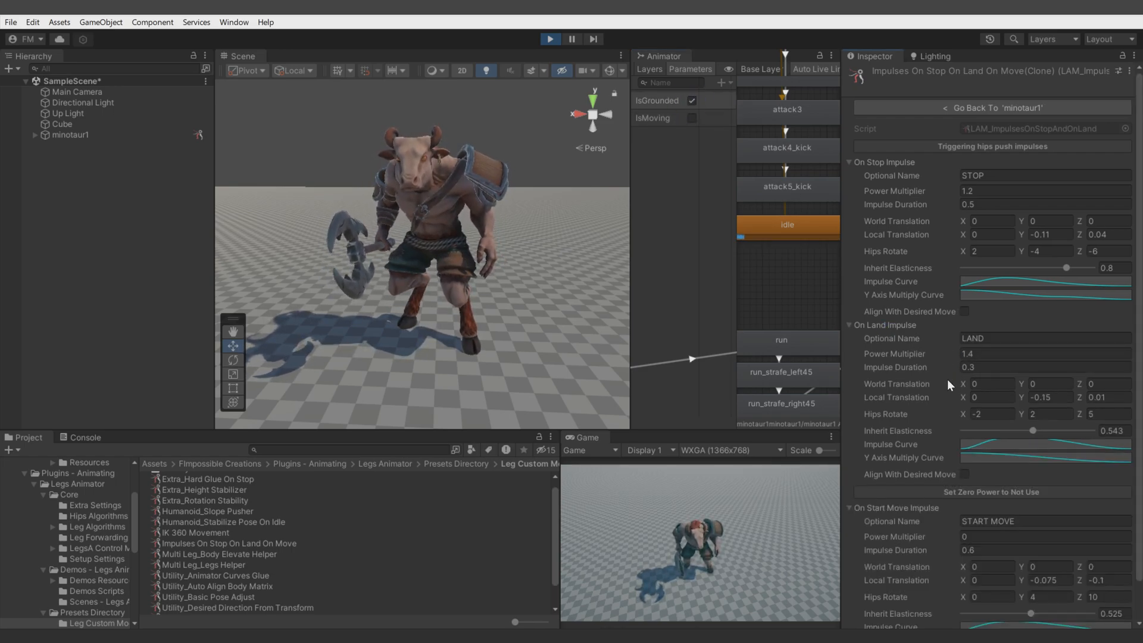
{"action": "left_click", "coordinate": [899, 368]}
{"action": "left_click", "coordinate": [988, 356]}
{"action": "type", "text": "1"}
{"action": "left_click", "coordinate": [982, 367]}
{"action": "type", "text": ",4"}
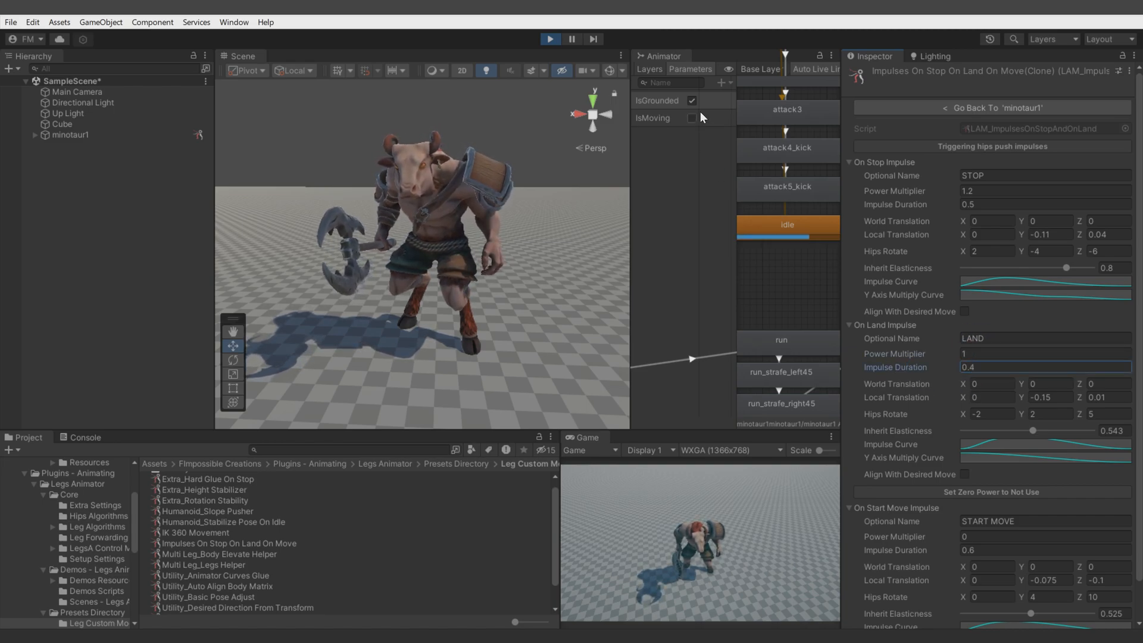
Step: Set the On Land Impulse to Power Multiplier 0.6, Duration 0.5, Local Translation Y -0.3 and Hips Rotate Z 25, testing with IsGrounded
{"action": "left_click", "coordinate": [693, 100]}
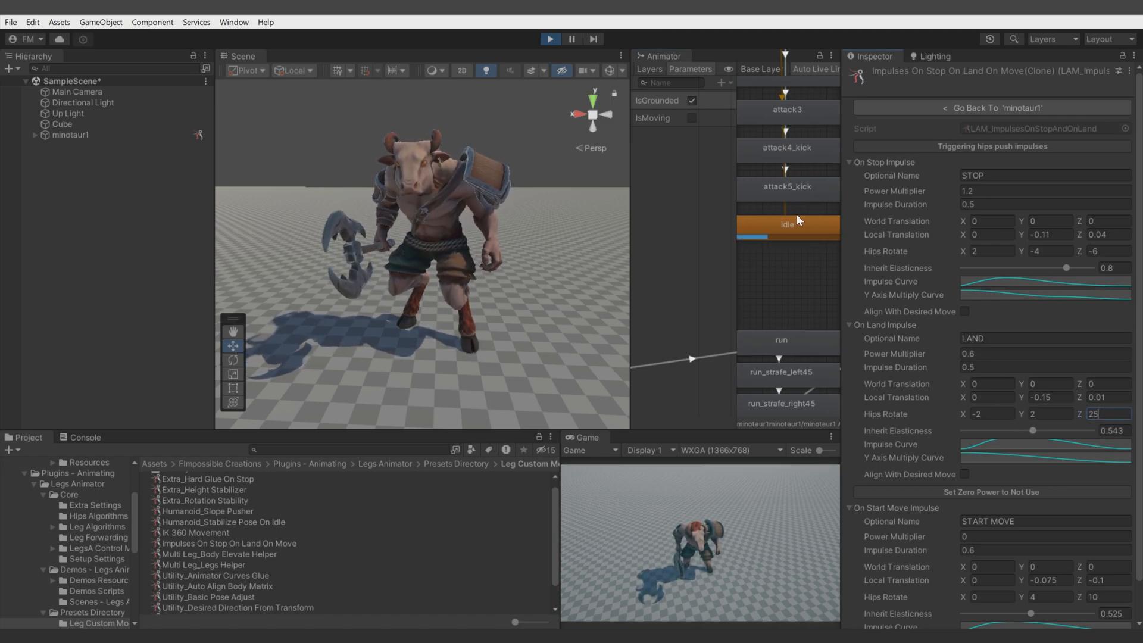
{"action": "left_click", "coordinate": [691, 102]}
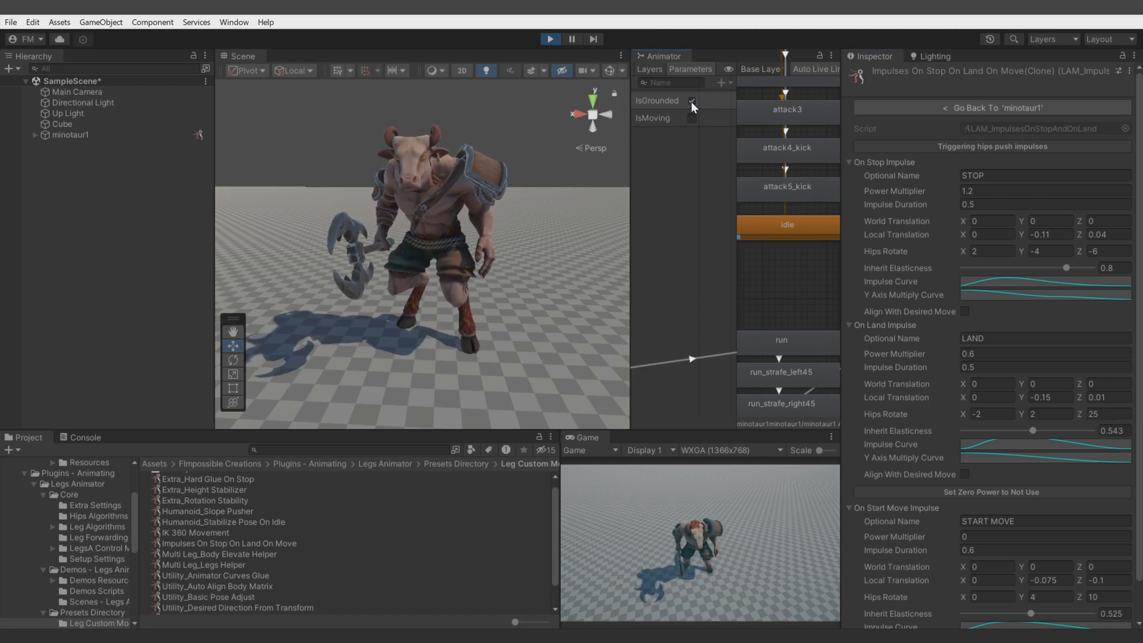
{"action": "left_click", "coordinate": [1049, 399]}
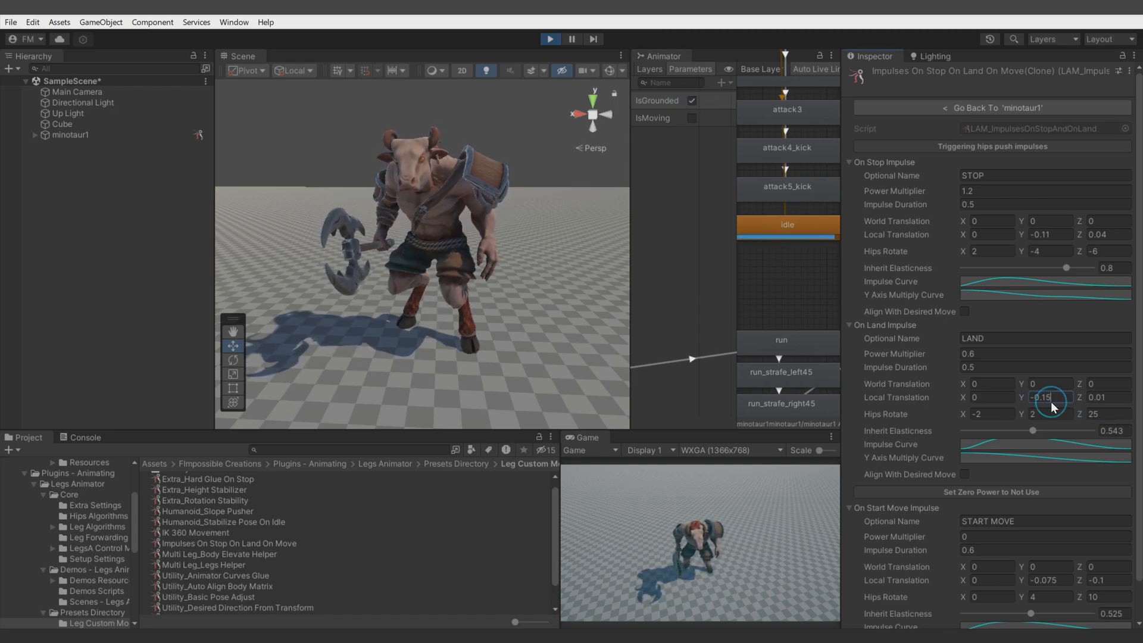
{"action": "left_click", "coordinate": [695, 99]}
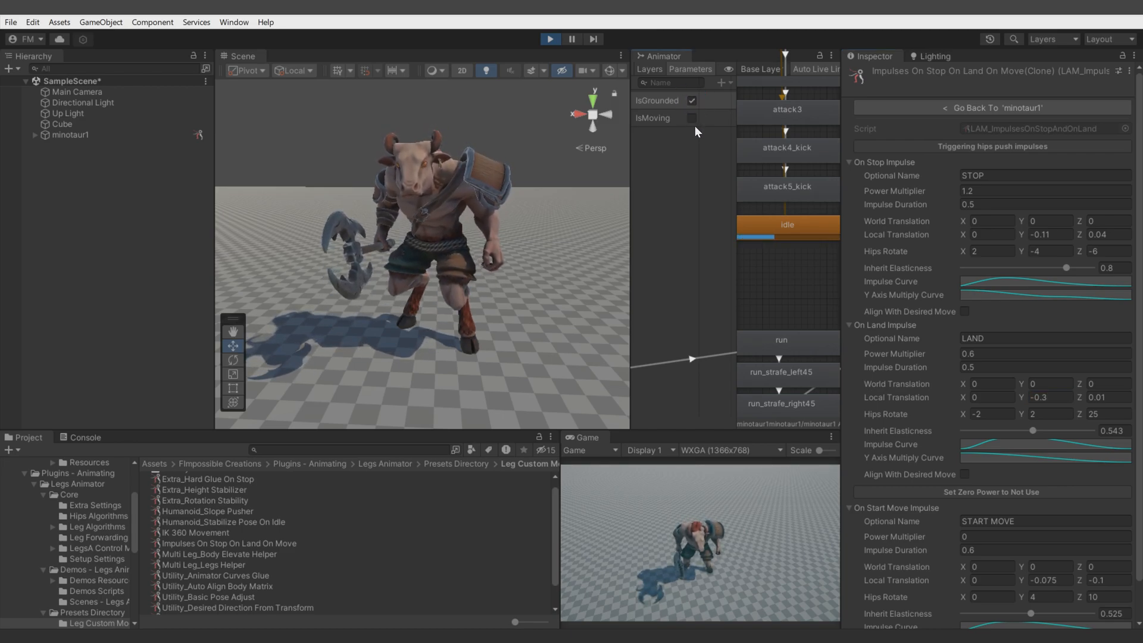
{"action": "scroll", "coordinate": [947, 381], "scroll_direction": "down", "scroll_amount": 1}
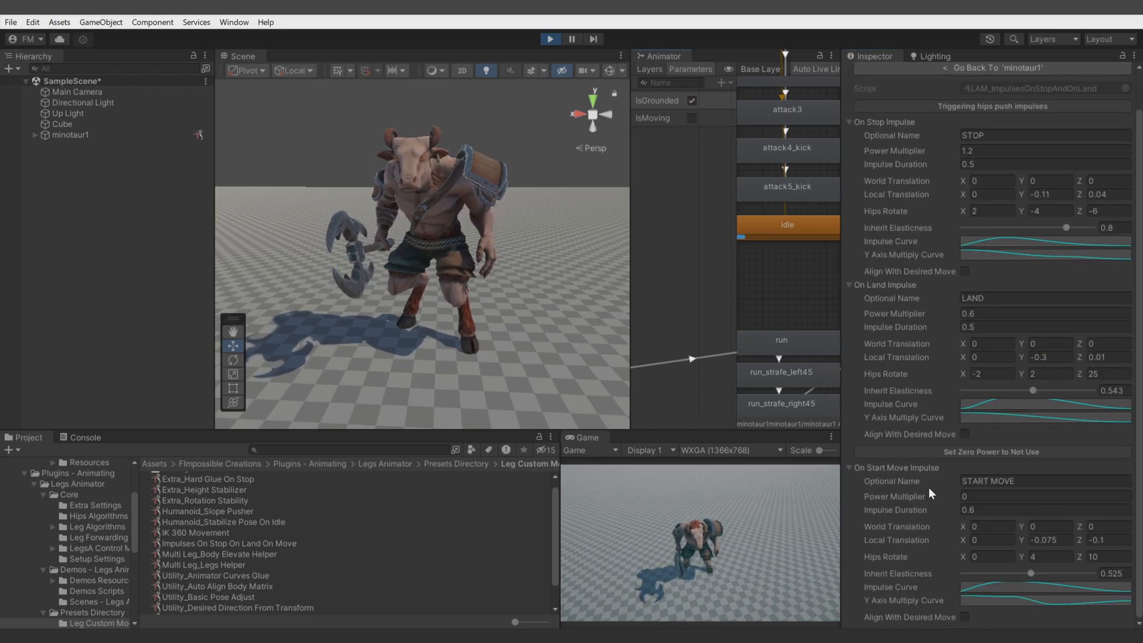
{"action": "scroll", "coordinate": [929, 488], "scroll_direction": "up", "scroll_amount": 1}
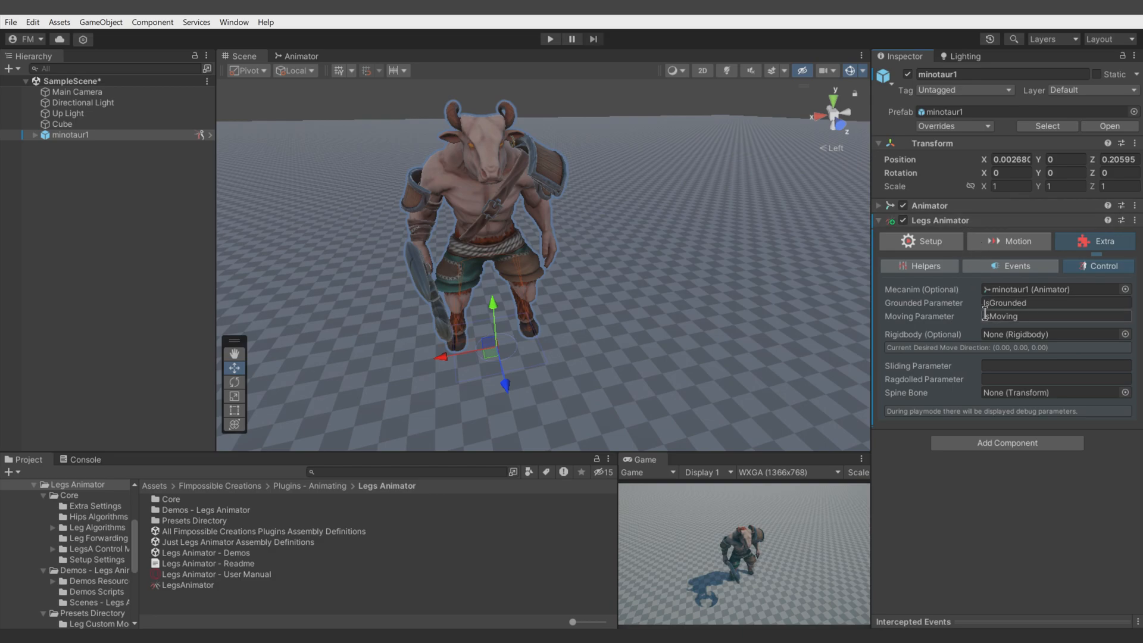
Step: Examine minotaur1's Sliding Parameter control setting and vary the gluing Blend amount to illustrate its fading
{"action": "left_click", "coordinate": [933, 364]}
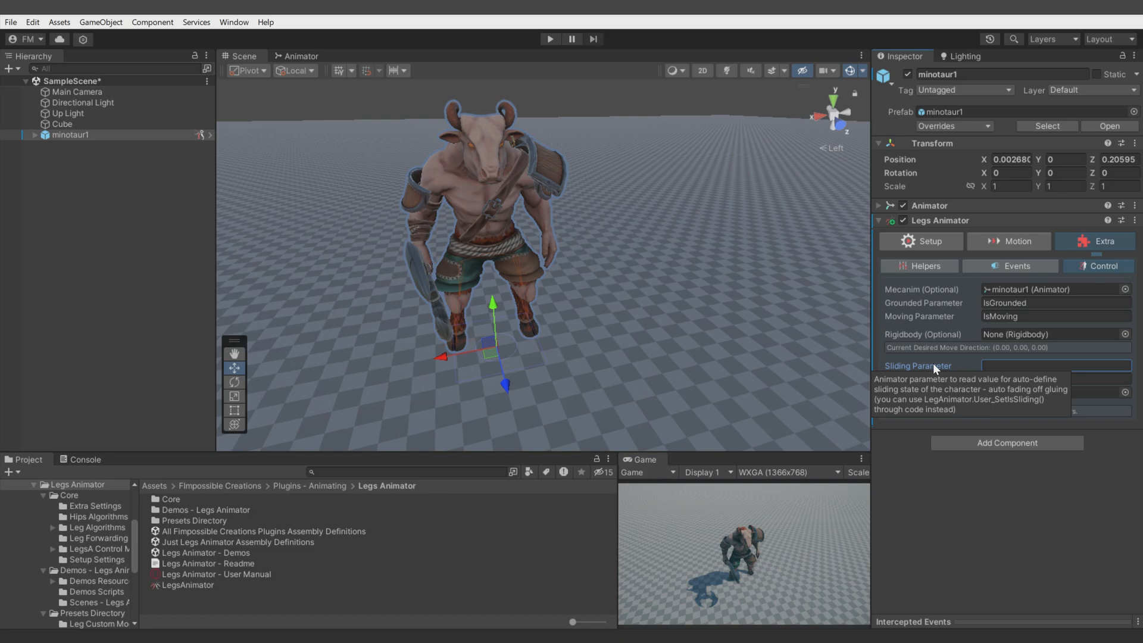
{"action": "left_click", "coordinate": [1013, 244]}
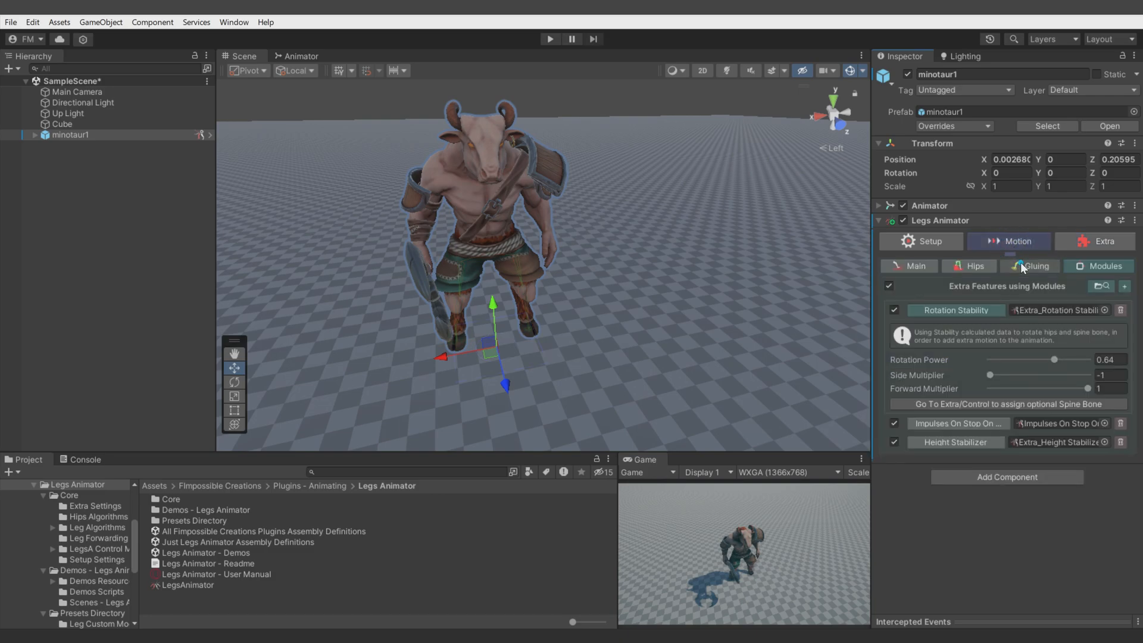
{"action": "left_click", "coordinate": [1021, 263]}
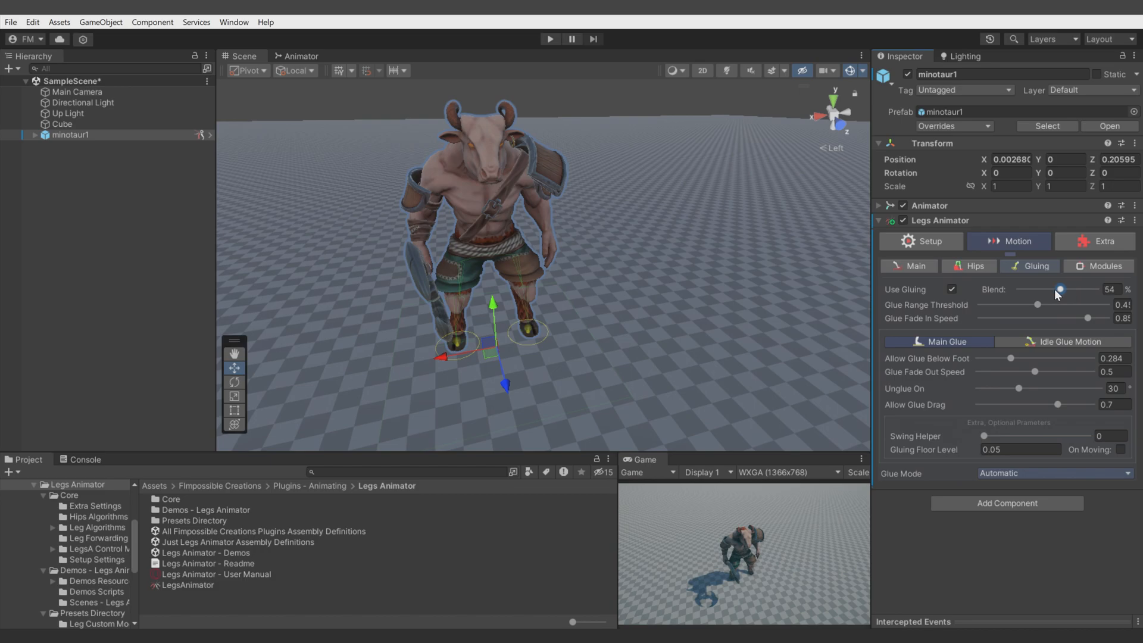
{"action": "left_click_drag", "start_coordinate": [1021, 291], "coordinate": [1072, 300]}
Step: Examine the Ragdolled Parameter and Spine Bone control settings, comparing them with the Legs Animator Blend in the main motion settings
{"action": "left_click", "coordinate": [1102, 244]}
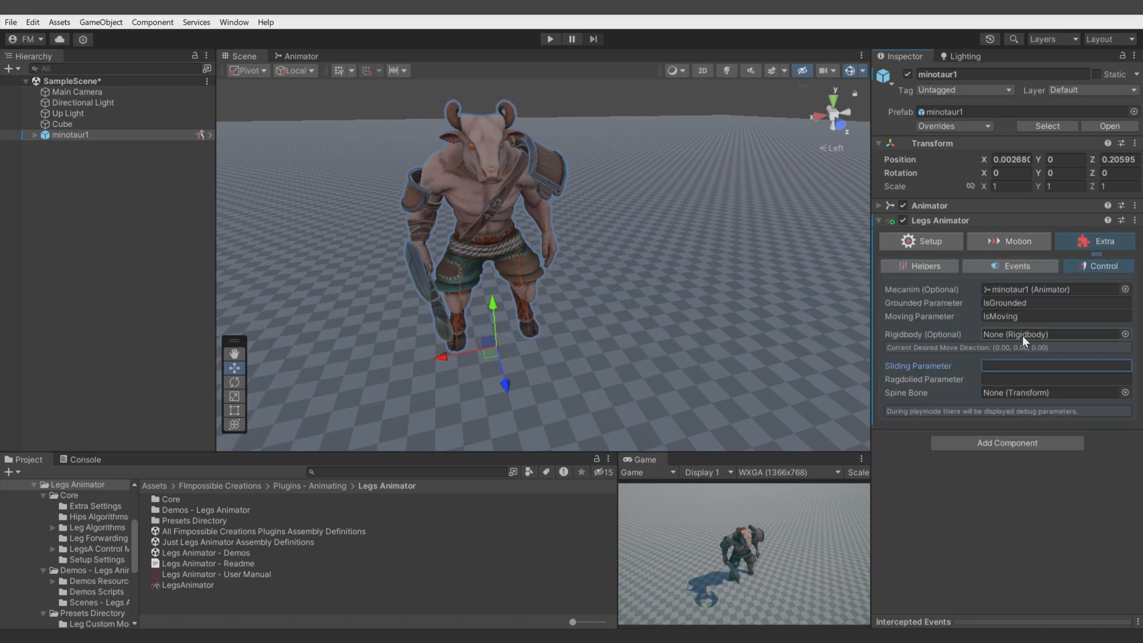
{"action": "mouse_move", "coordinate": [971, 384]}
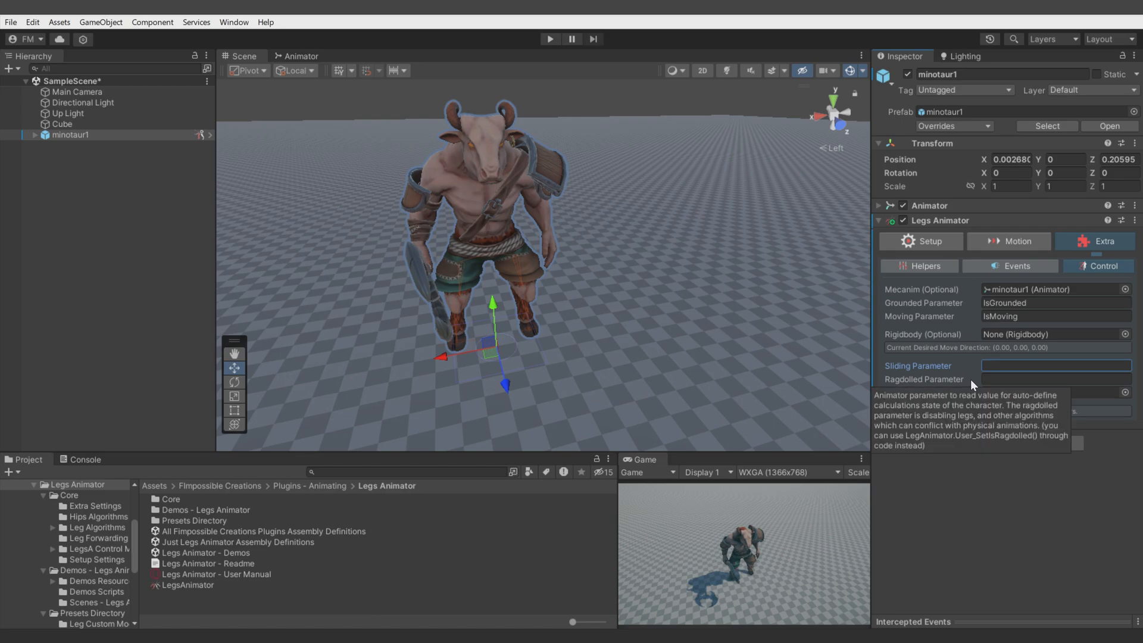
{"action": "left_click", "coordinate": [1012, 241]}
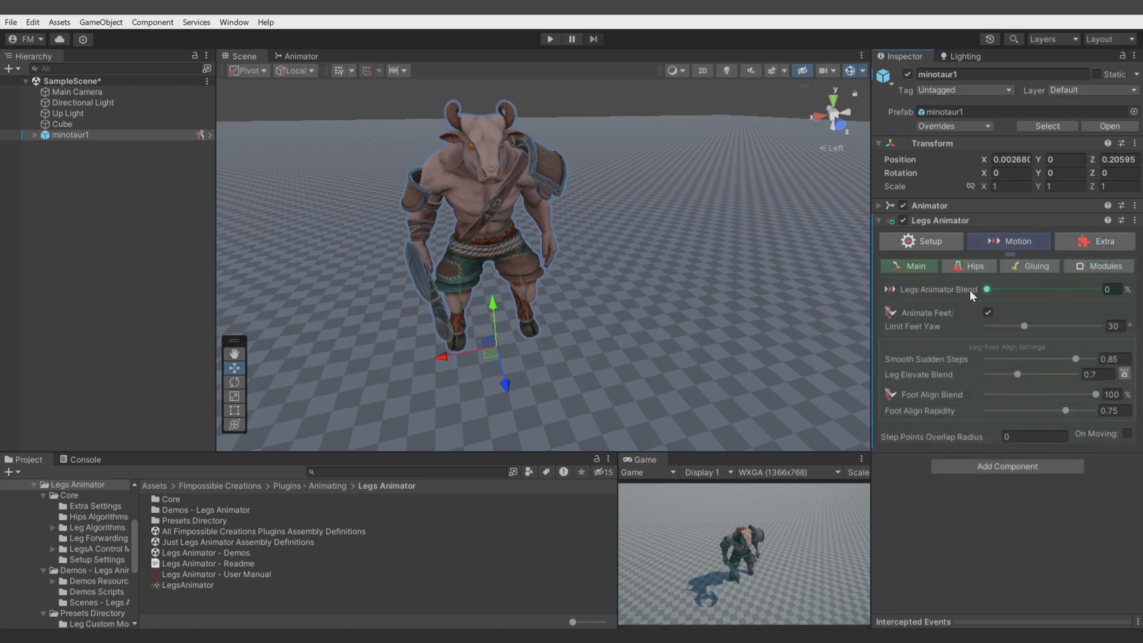
{"action": "left_click", "coordinate": [1093, 240]}
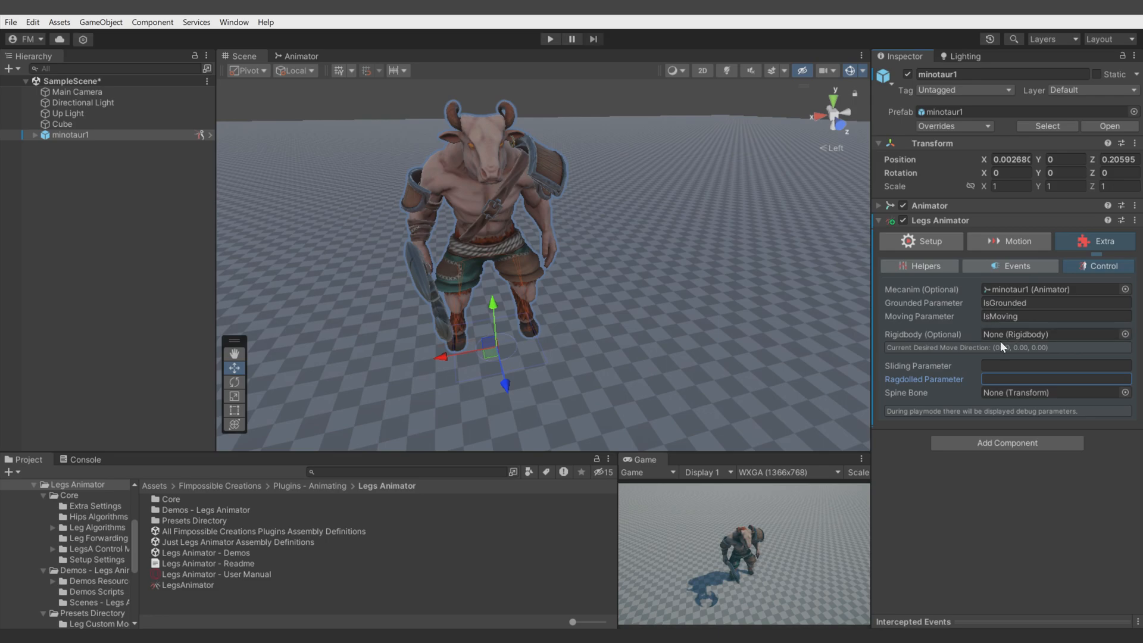
{"action": "left_click", "coordinate": [906, 393]}
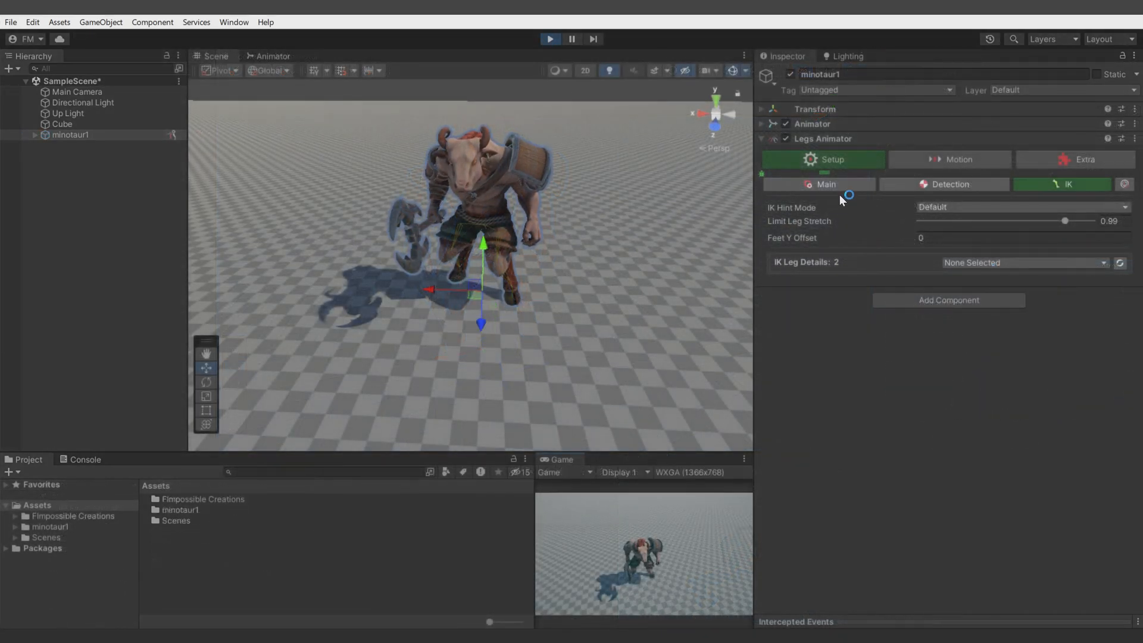
Step: Show Legs Animator's performance measurements, turn off Use Gluing and move minotaur1 across the floor to test the cost
{"action": "left_click", "coordinate": [762, 173]}
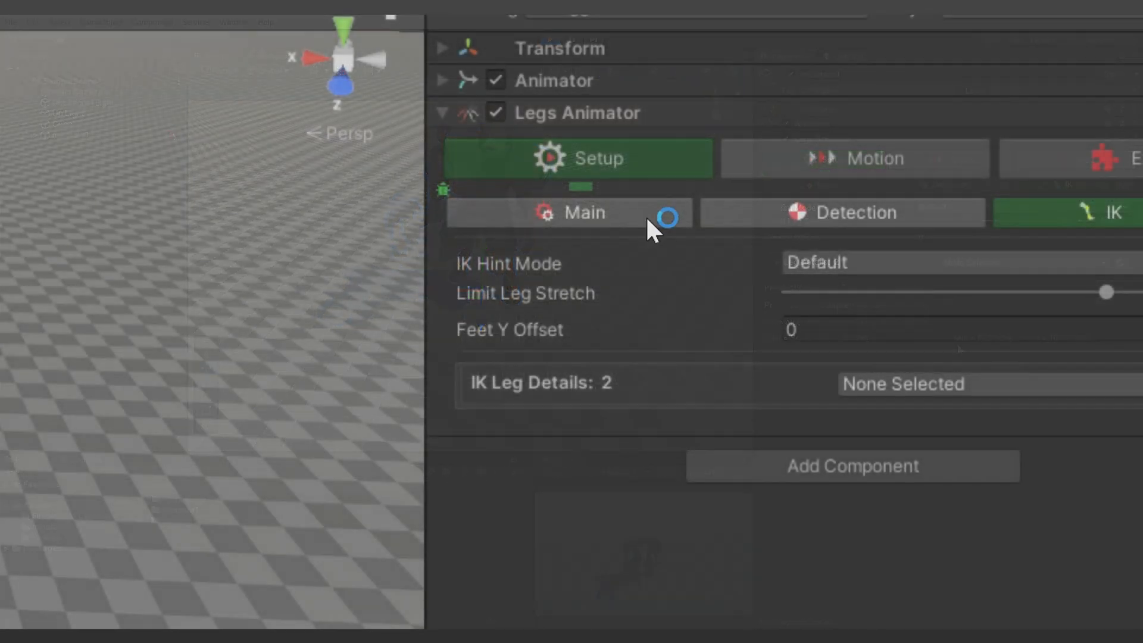
{"action": "left_click", "coordinate": [446, 189]}
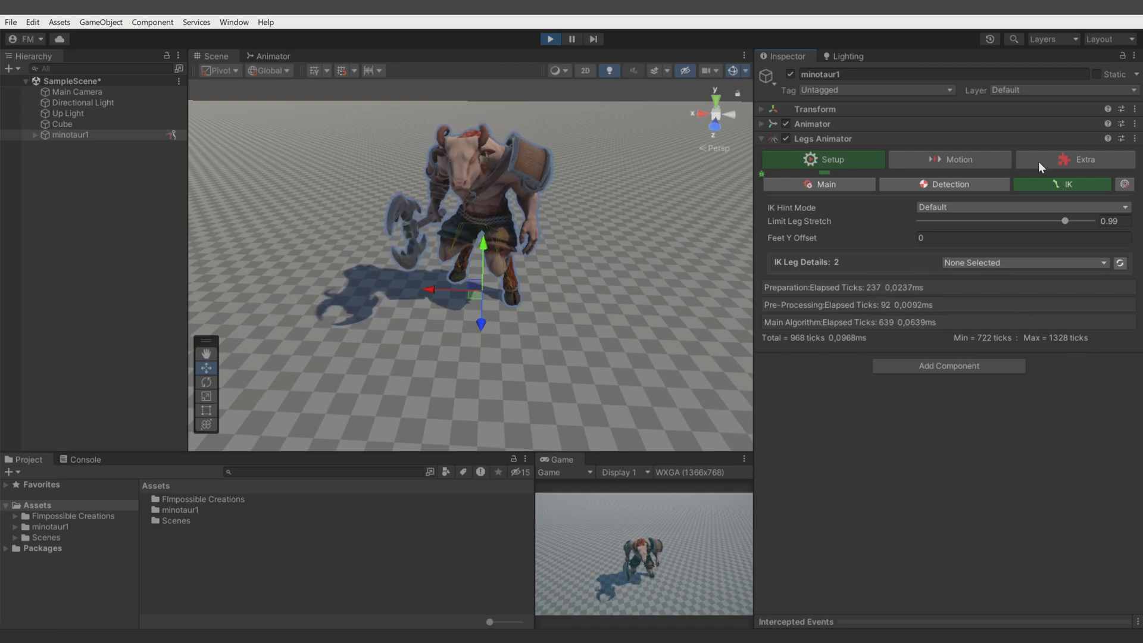
{"action": "left_click", "coordinate": [970, 159]}
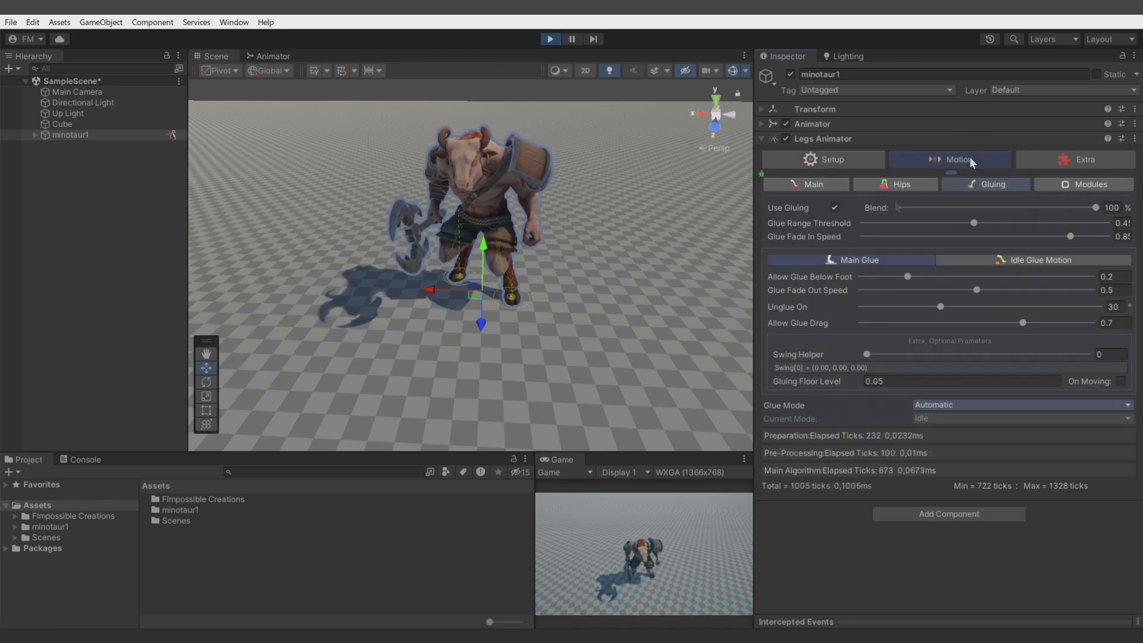
{"action": "left_click", "coordinate": [835, 207]}
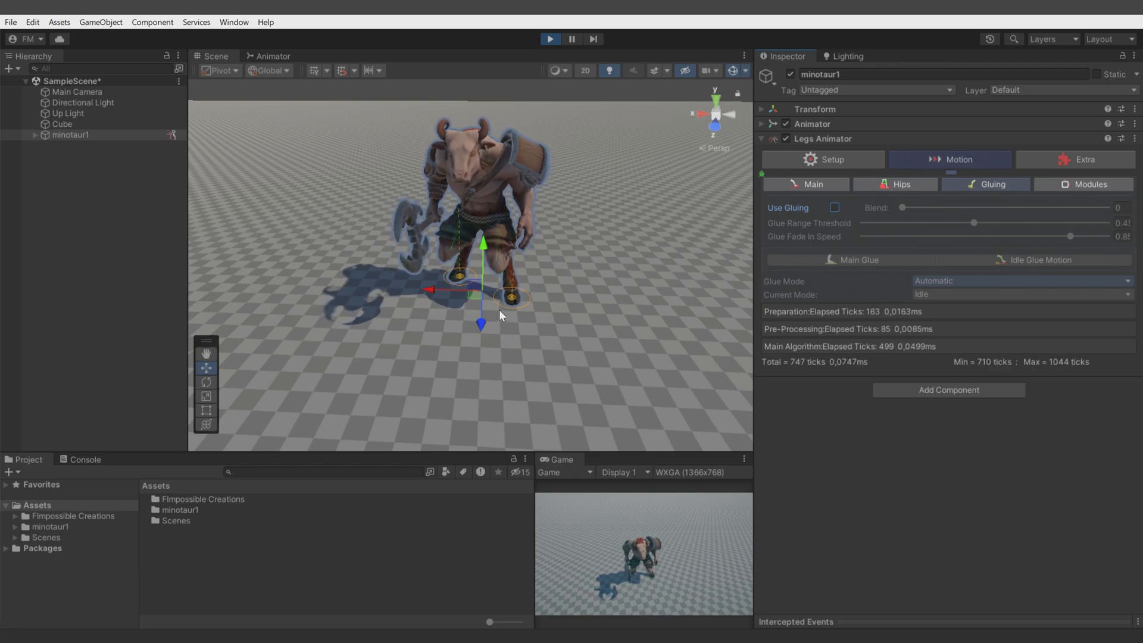
{"action": "left_click_drag", "start_coordinate": [476, 296], "coordinate": [464, 323]}
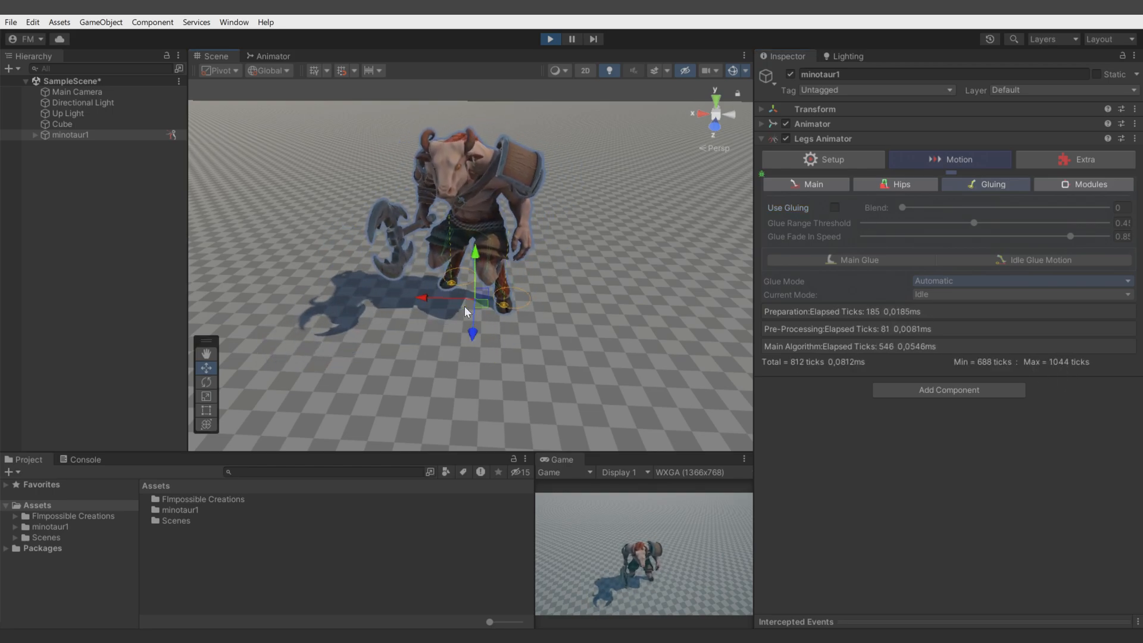
Step: Check the Legs Animator Modules and turn off Use Hips in the motion settings
{"action": "left_click", "coordinate": [1084, 184]}
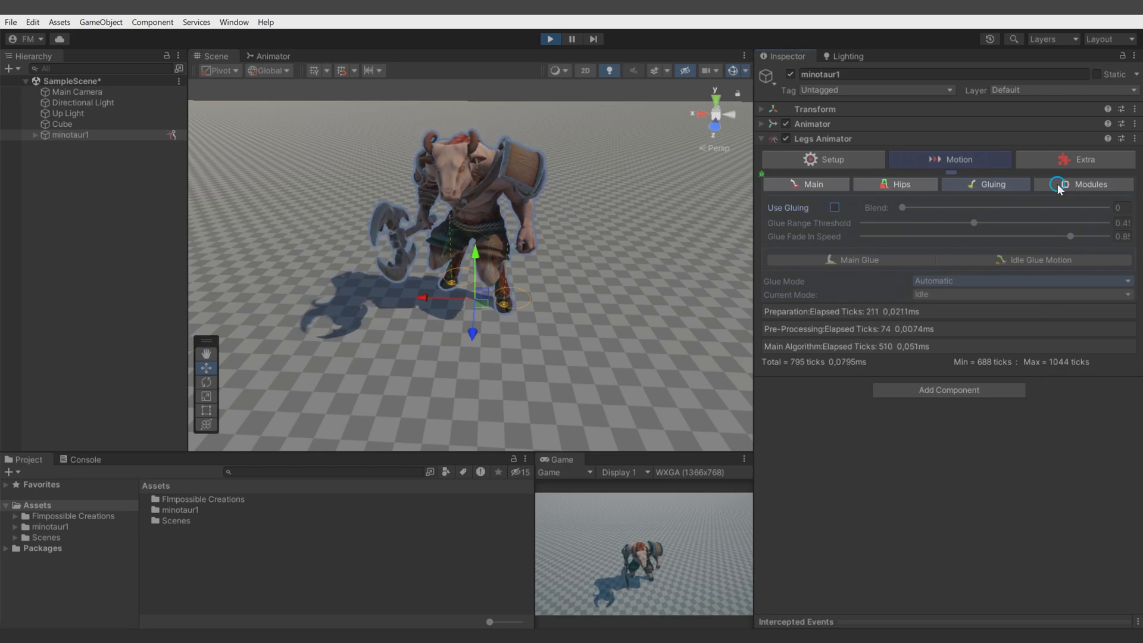
{"action": "left_click", "coordinate": [791, 203]}
{"action": "left_click", "coordinate": [877, 185]}
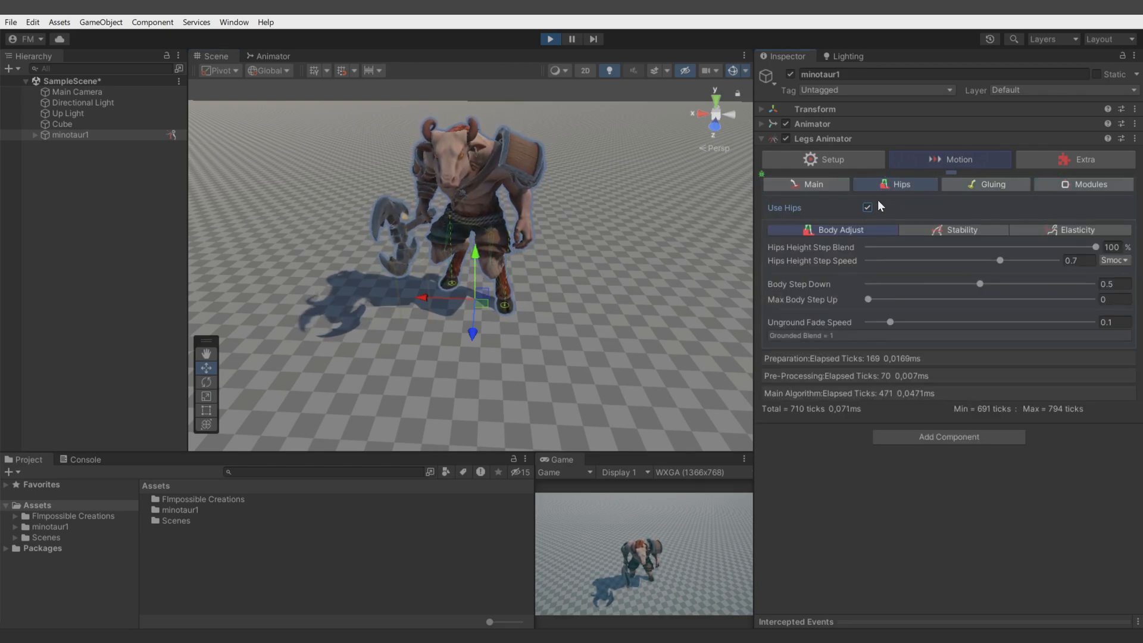
{"action": "left_click", "coordinate": [866, 208]}
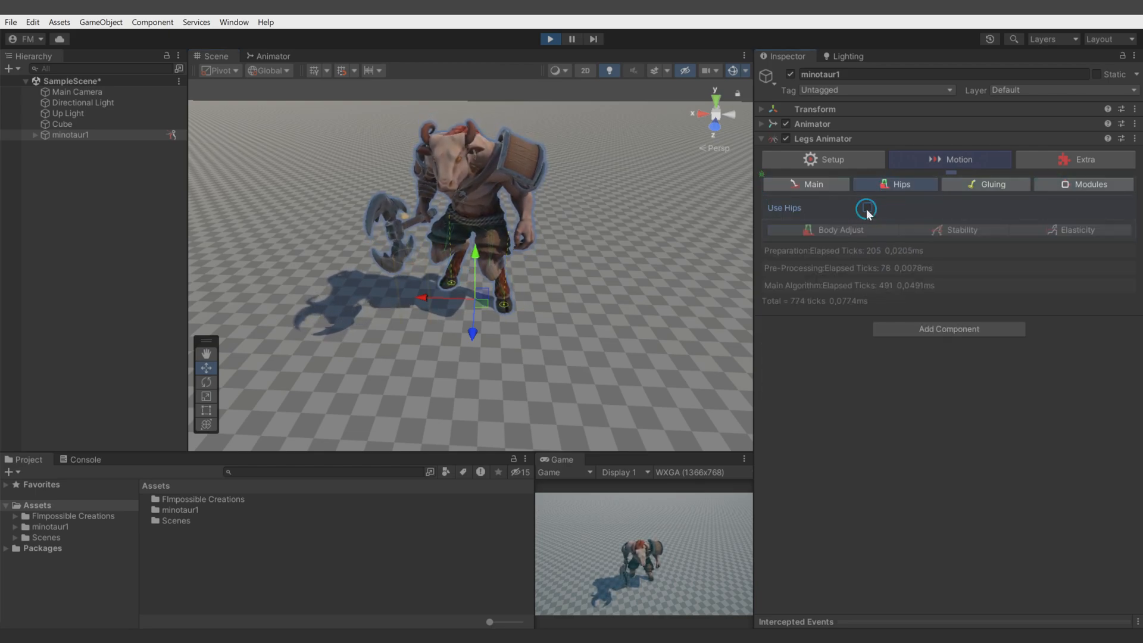
Step: Turn off Local World Up in the Extra helper settings and review the Control report
{"action": "left_click", "coordinate": [849, 163]}
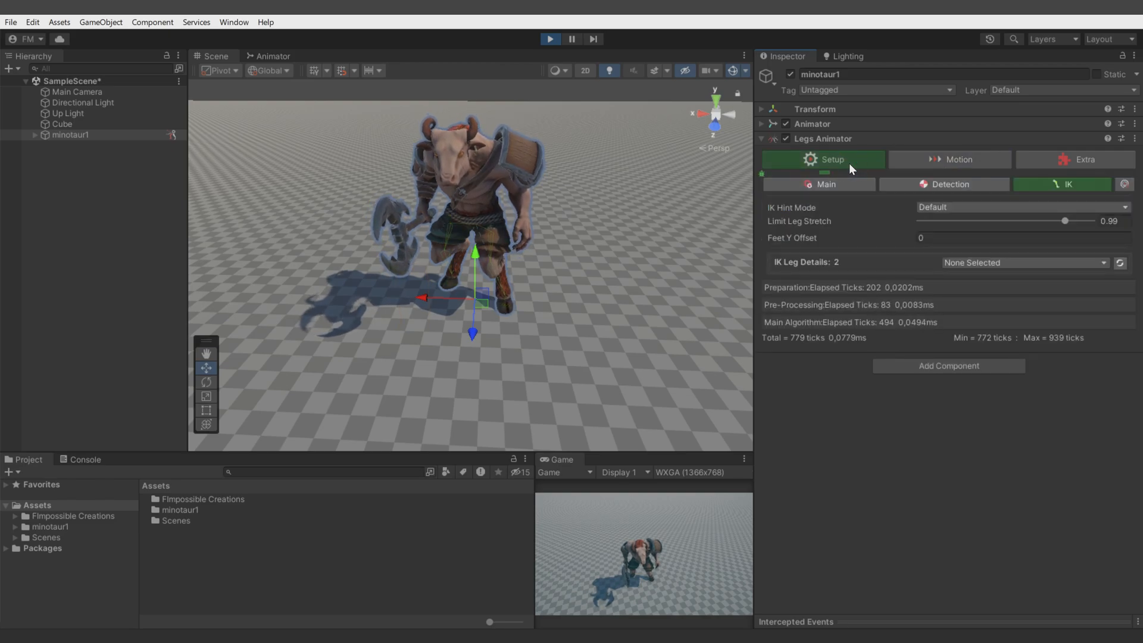
{"action": "left_click", "coordinate": [1096, 159]}
{"action": "left_click", "coordinate": [921, 254]}
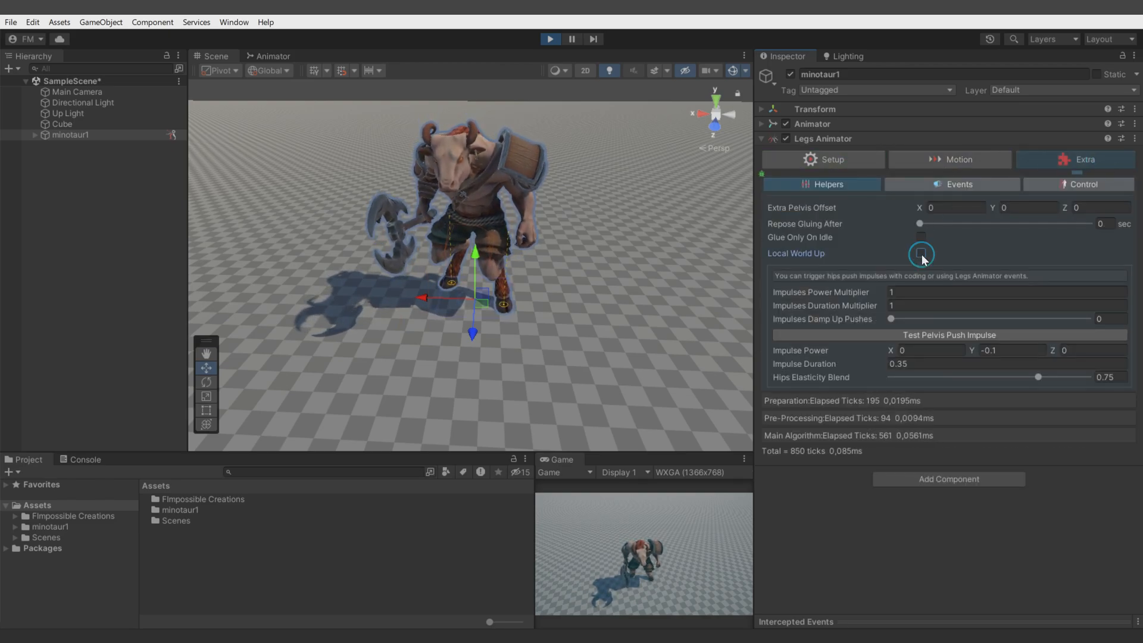
{"action": "left_click", "coordinate": [1092, 187]}
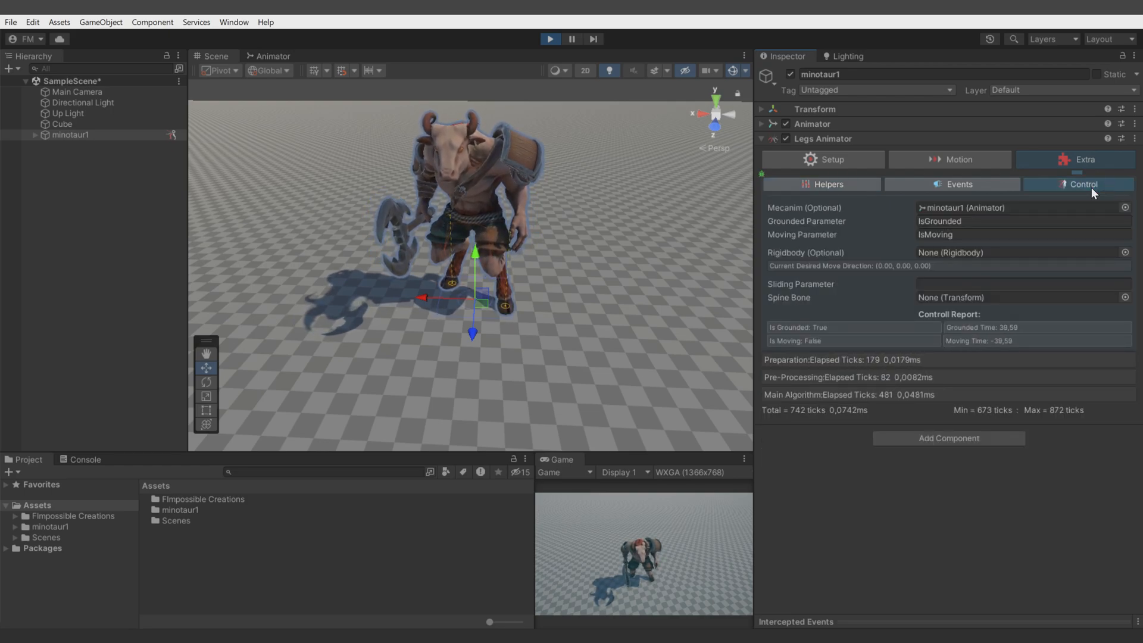
Step: Set the ground detection Raycast Style to No Raycasting
{"action": "left_click", "coordinate": [956, 185]}
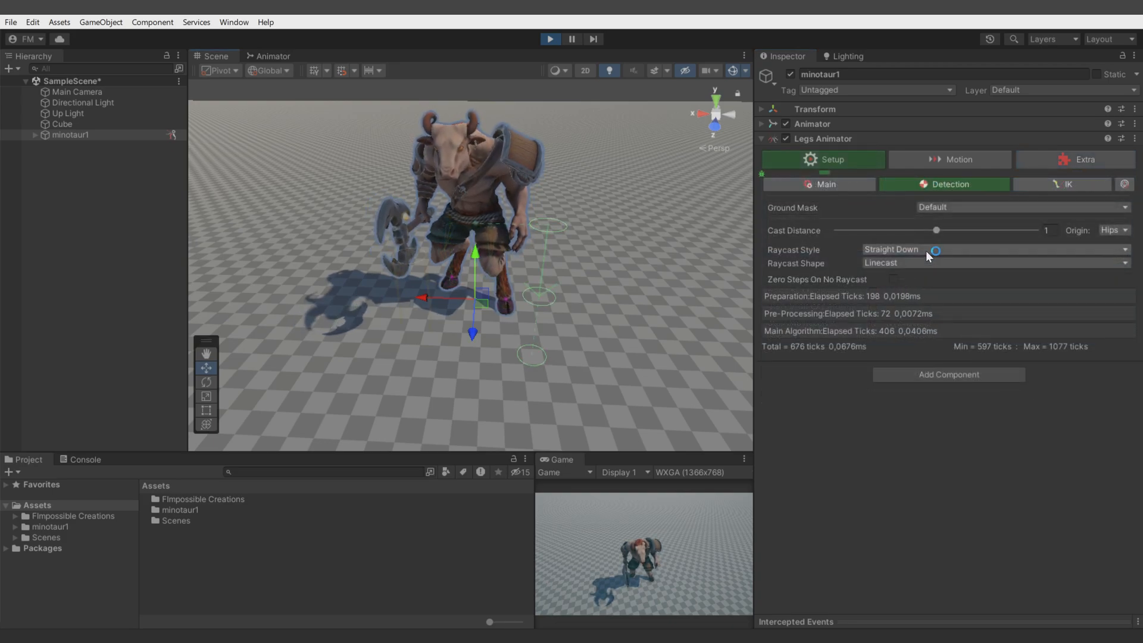
{"action": "left_click", "coordinate": [927, 251]}
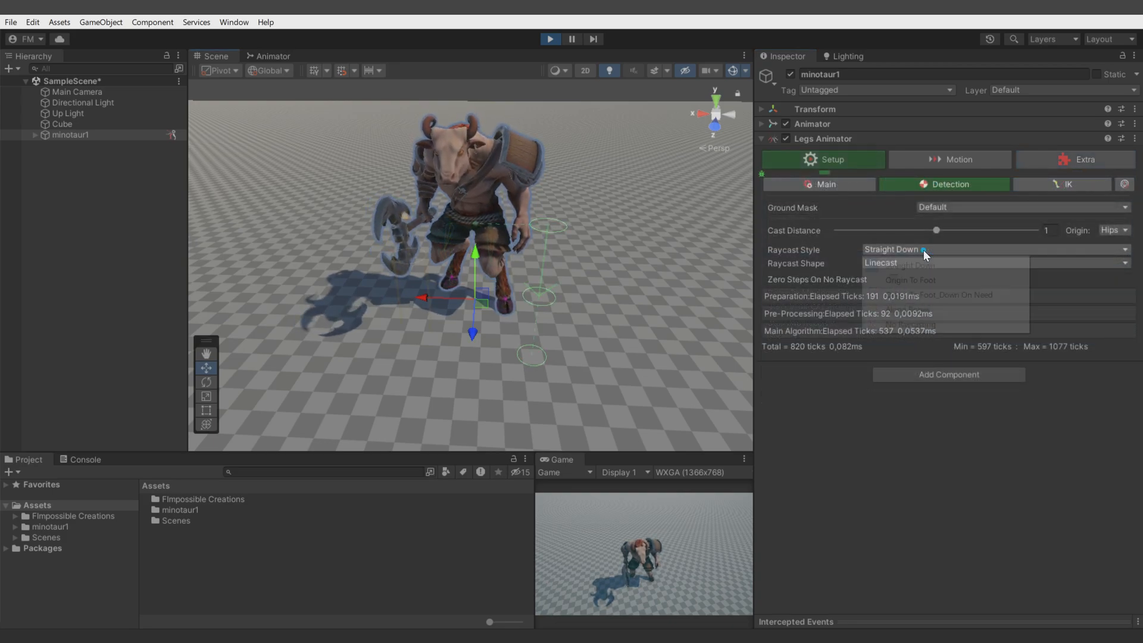
{"action": "left_click", "coordinate": [923, 325]}
Step: Turn Use Gluing back on and move minotaur1 in the scene to test gluing without raycasting
{"action": "left_click", "coordinate": [956, 159]}
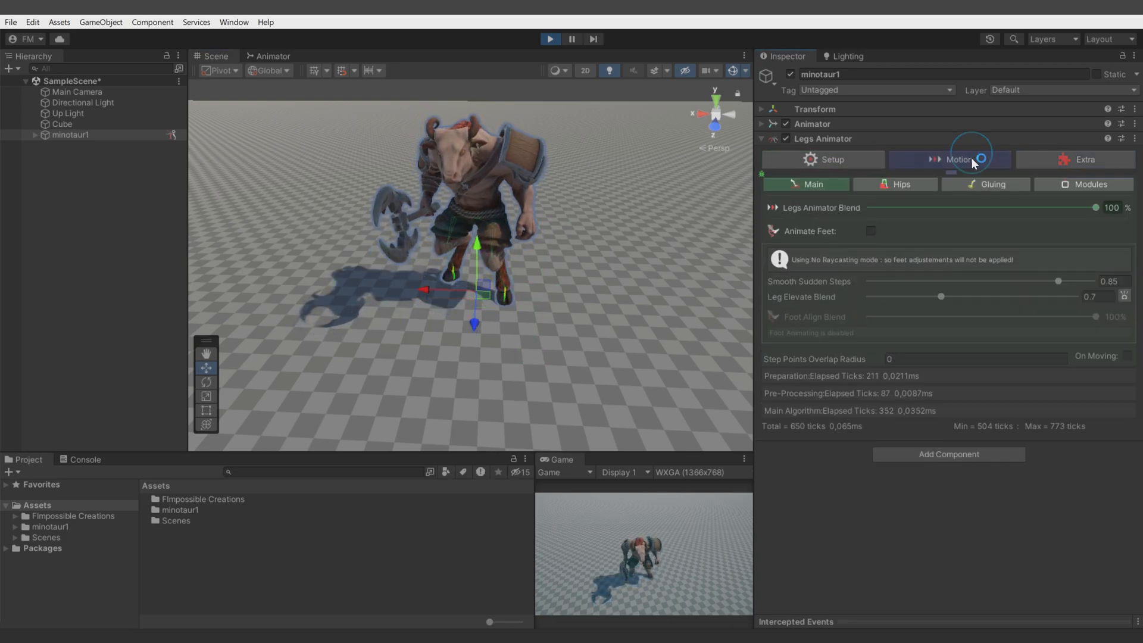
{"action": "left_click", "coordinate": [980, 183]}
{"action": "left_click", "coordinate": [835, 208]}
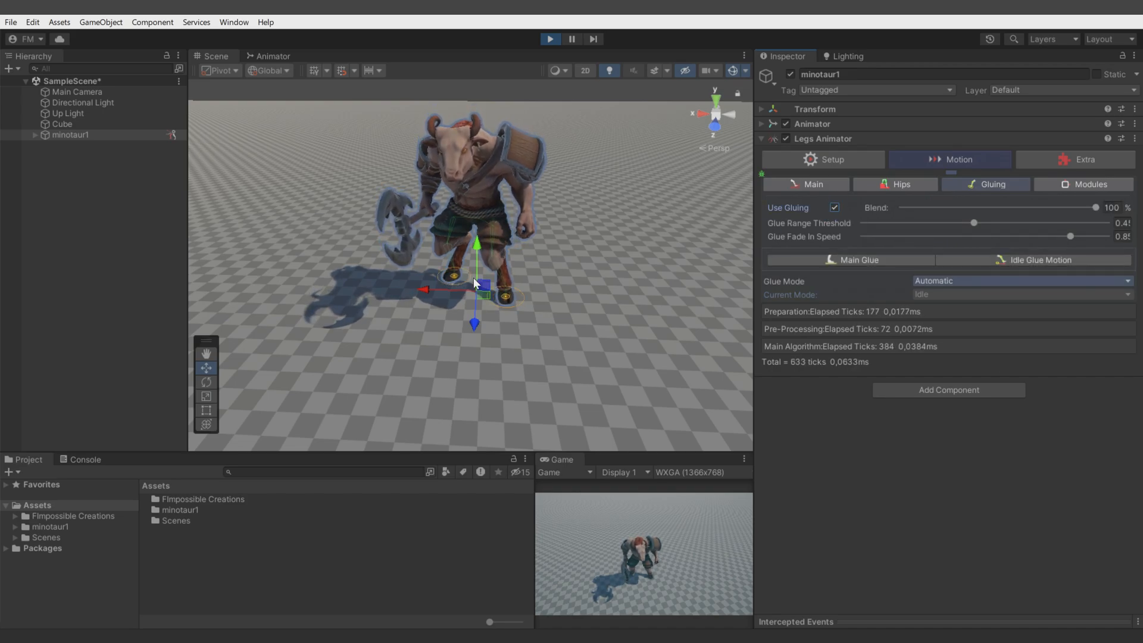
{"action": "mouse_move", "coordinate": [471, 298]}
{"action": "left_mouse_down"}
{"action": "mouse_move", "coordinate": [429, 298]}
{"action": "mouse_move", "coordinate": [474, 294]}
{"action": "left_mouse_up"}
{"action": "mouse_move", "coordinate": [477, 237]}
{"action": "left_mouse_down"}
{"action": "mouse_move", "coordinate": [487, 195]}
{"action": "mouse_move", "coordinate": [487, 266]}
{"action": "mouse_move", "coordinate": [484, 233]}
{"action": "left_mouse_up"}
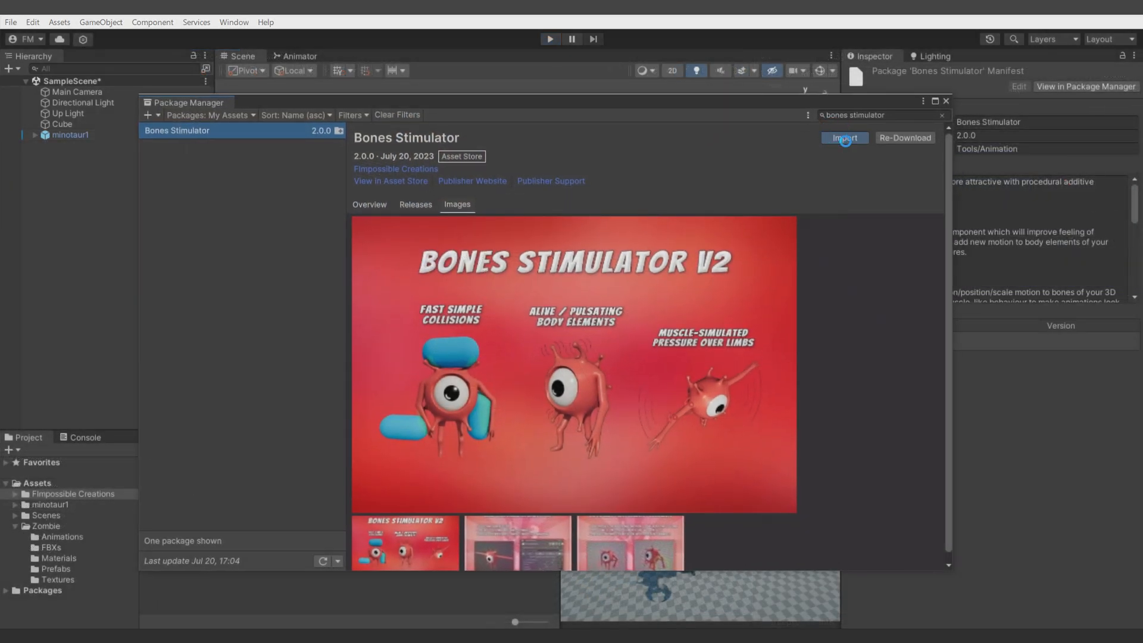
Step: Import the Bones Stimulator package and add a Bones Stimulator component to minotaur1's spine_01 bone
{"action": "left_click", "coordinate": [845, 138]}
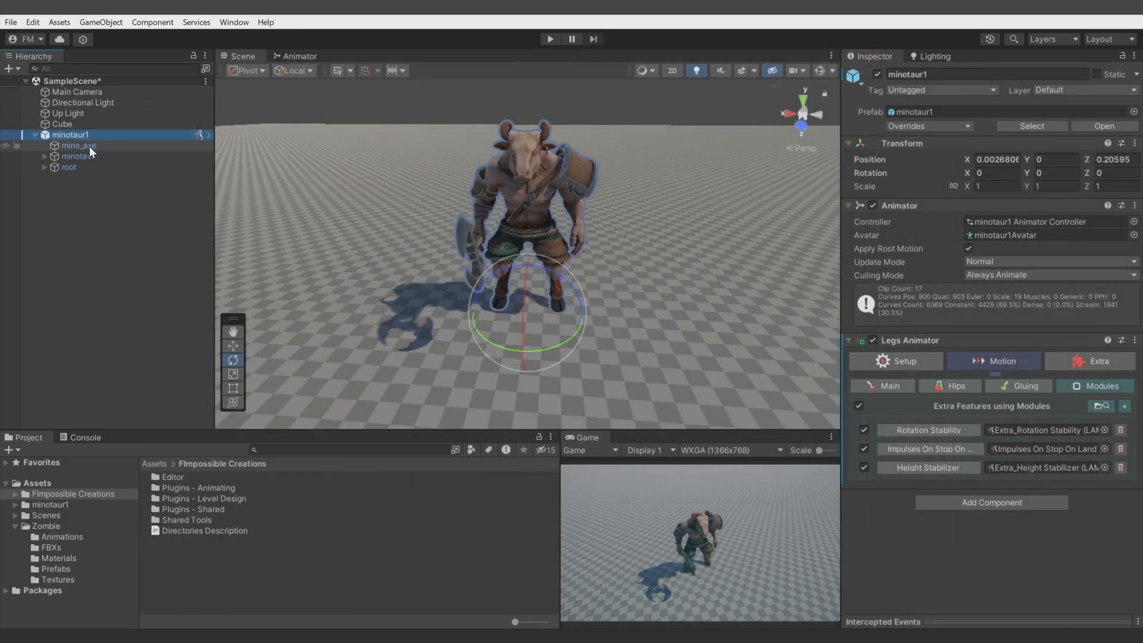
{"action": "left_click", "coordinate": [69, 166]}
{"action": "key", "text": "Right"}
{"action": "key", "text": "Down"}
{"action": "key", "text": "Down"}
{"action": "key", "text": "Down"}
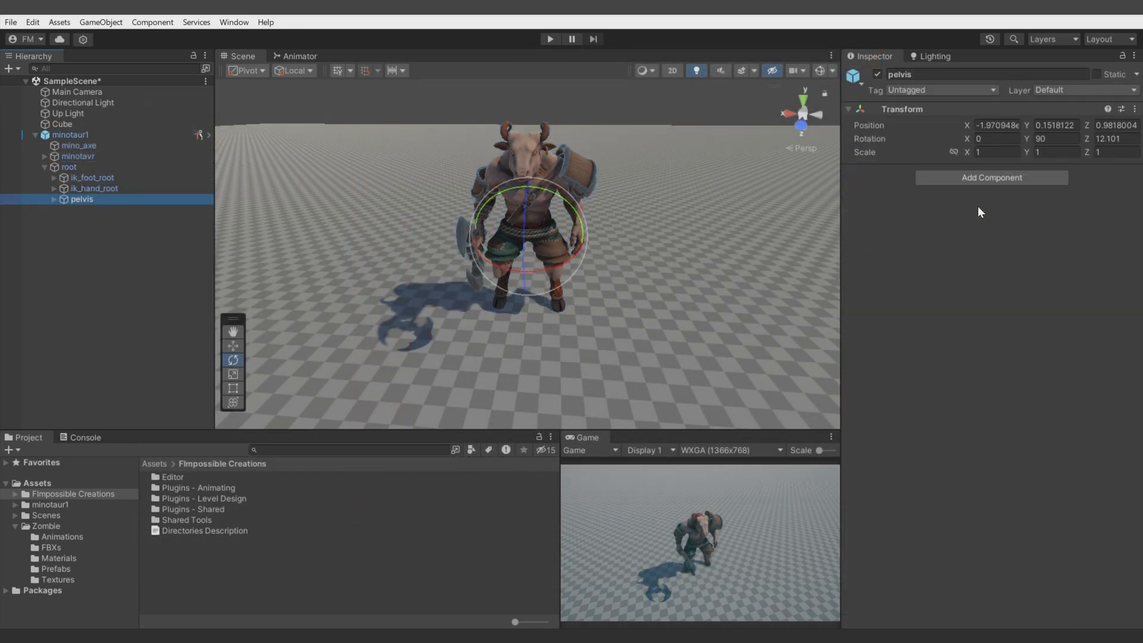
{"action": "key", "text": "Right"}
{"action": "key", "text": "Down"}
{"action": "left_click", "coordinate": [987, 179]}
{"action": "left_click", "coordinate": [983, 225]}
Step: Extend the stimulated bone chain with spine_02, spine_03, neck_01 in place of clavicle_l, and head
{"action": "left_click", "coordinate": [1129, 234]}
{"action": "left_click", "coordinate": [1129, 234]}
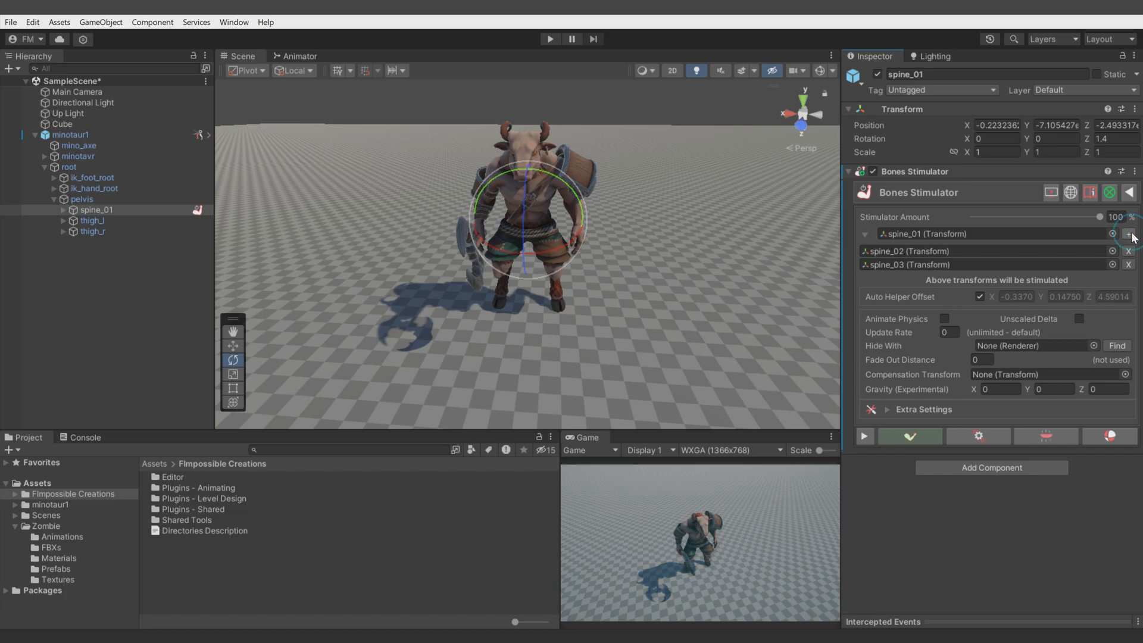
{"action": "left_click", "coordinate": [1128, 234]}
{"action": "left_click", "coordinate": [887, 278]}
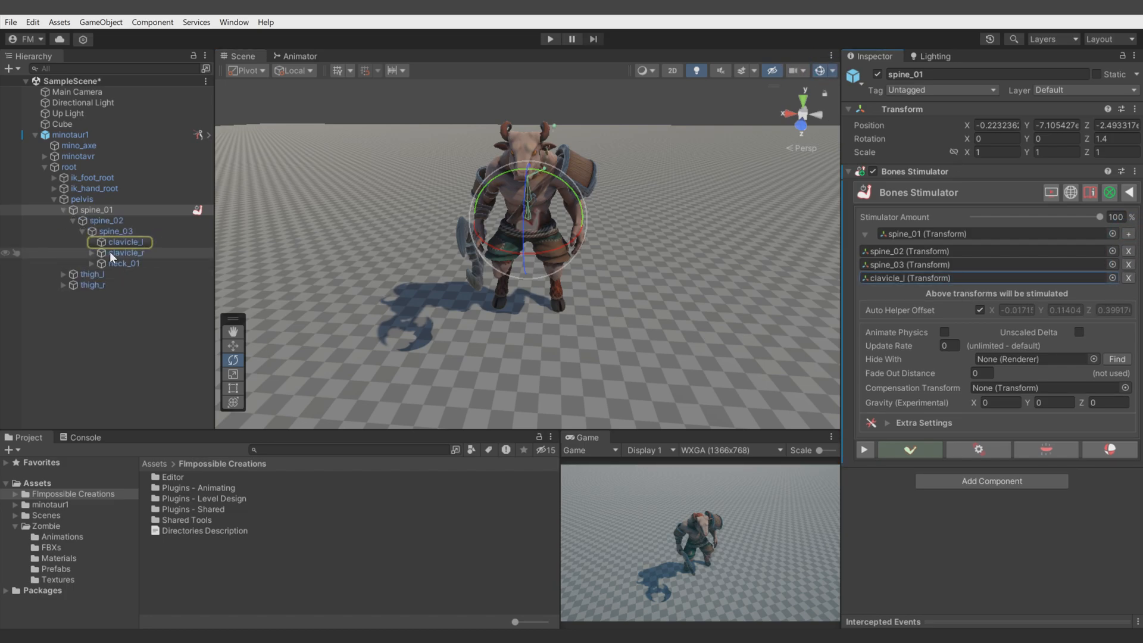
{"action": "left_click", "coordinate": [1128, 234]}
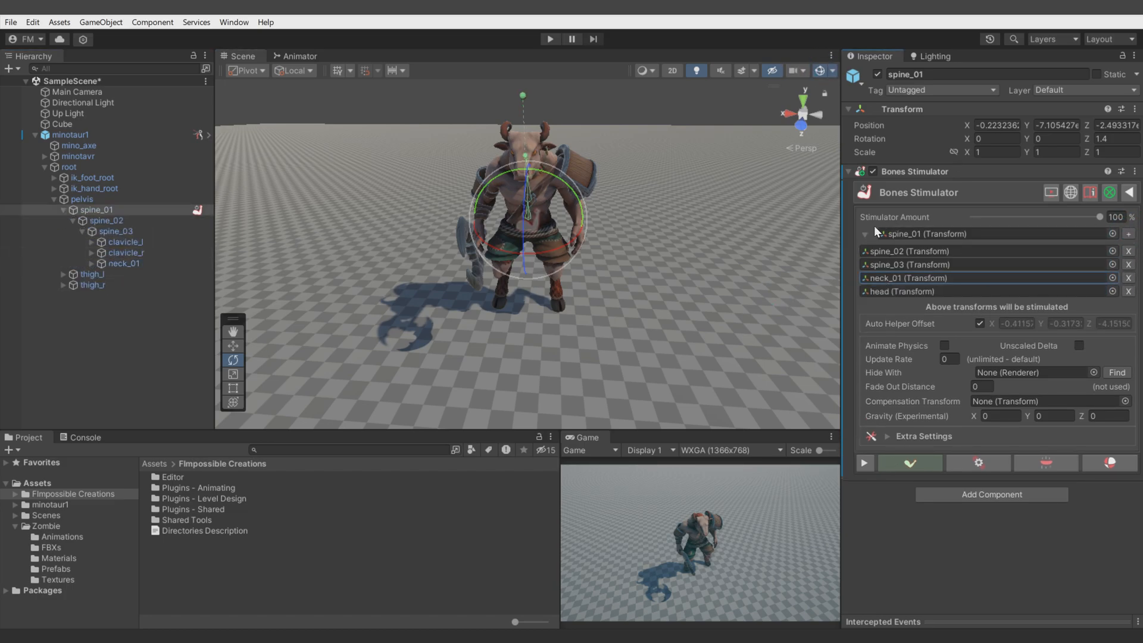
Step: Shape spine_01's Muscles Blend into a rising curve and set its Damping to 0.462 and Smoothing to 0.355
{"action": "left_click", "coordinate": [865, 234]}
{"action": "left_click", "coordinate": [865, 256]}
{"action": "left_click", "coordinate": [1004, 389]}
{"action": "left_click_drag", "start_coordinate": [831, 390], "coordinate": [831, 571]}
{"action": "left_click", "coordinate": [1113, 389]}
{"action": "left_click_drag", "start_coordinate": [1119, 391], "coordinate": [1113, 473]}
{"action": "left_click", "coordinate": [1131, 353]}
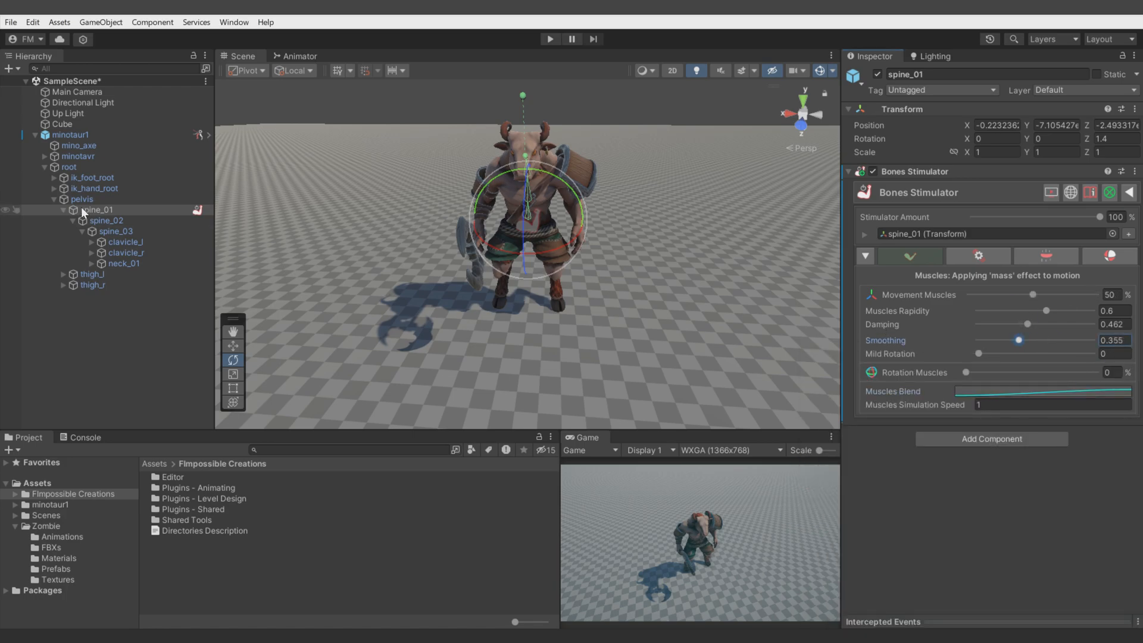
Step: Add a Bones Stimulator component to the clavicle_l and clavicle_r bones together
{"action": "left_click", "coordinate": [141, 242]}
{"action": "left_click", "coordinate": [131, 255], "text": "ctrl"}
{"action": "left_click", "coordinate": [992, 173]}
{"action": "left_click", "coordinate": [977, 222]}
Step: Extend the stimulated chains of both clavicles with three more bones each, running down the arm to the hand
{"action": "left_click", "coordinate": [1129, 234]}
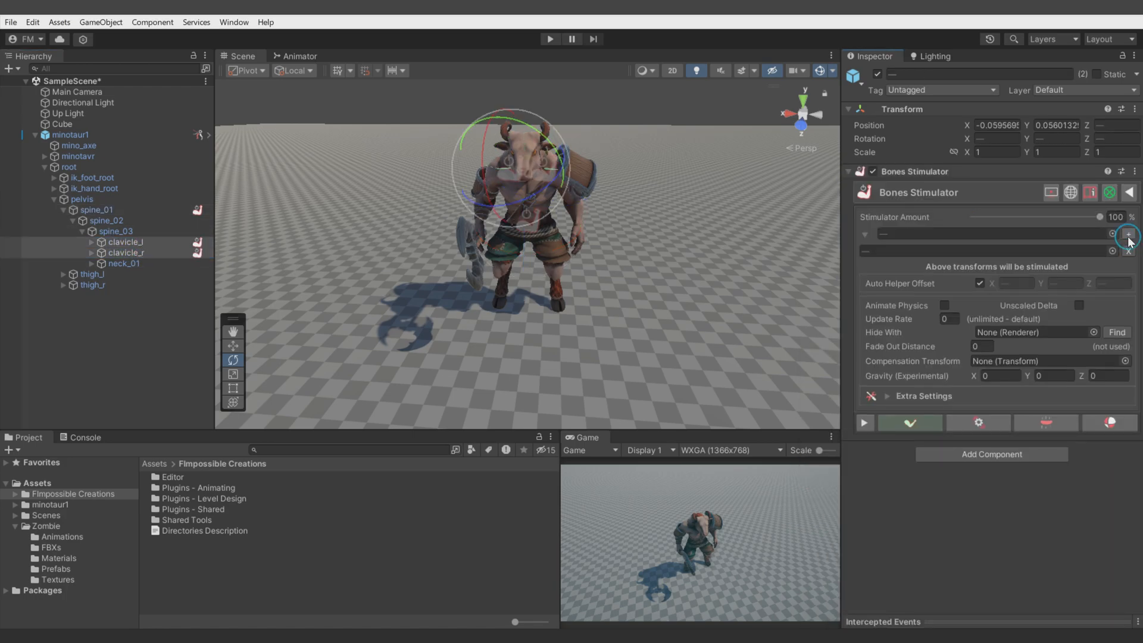
{"action": "left_click", "coordinate": [1129, 234]}
{"action": "left_click", "coordinate": [142, 242]}
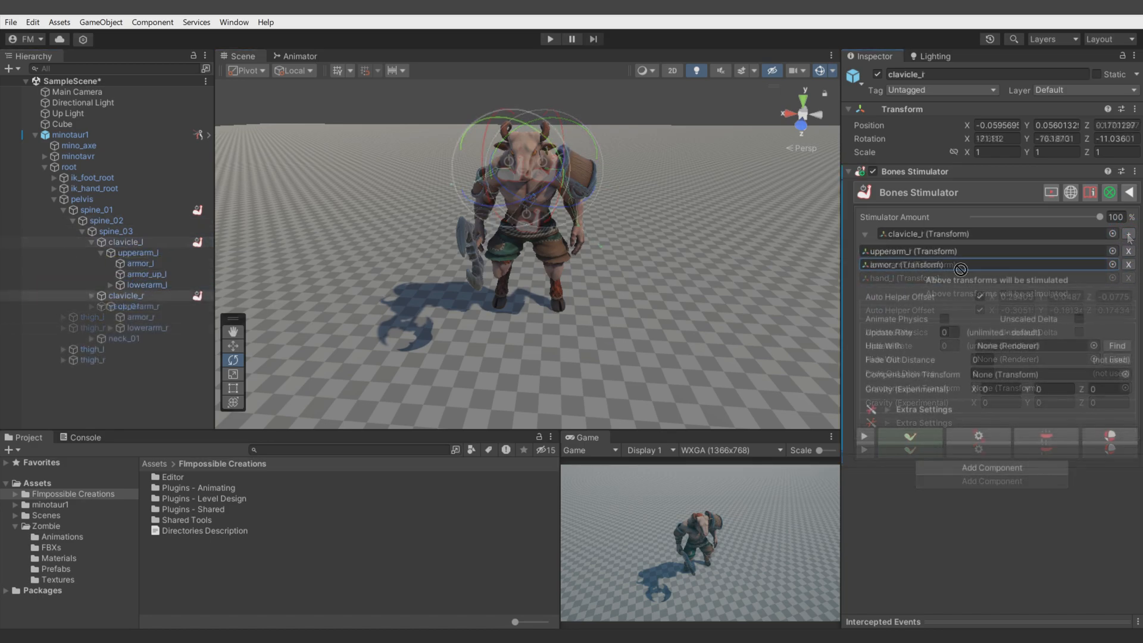
{"action": "left_click", "coordinate": [1129, 234]}
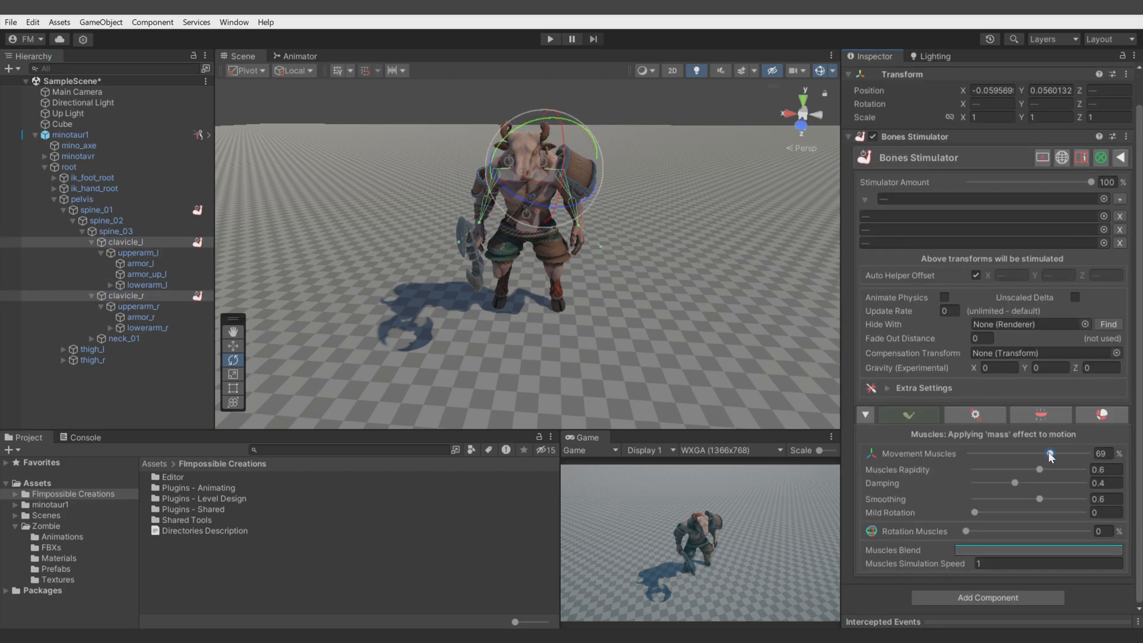
Step: Edit the clavicles' Muscles Blend curve, and set spine_01's Movement Muscles to 28% in Play mode
{"action": "left_click", "coordinate": [995, 548]}
{"action": "left_click_drag", "start_coordinate": [829, 384], "coordinate": [909, 445]}
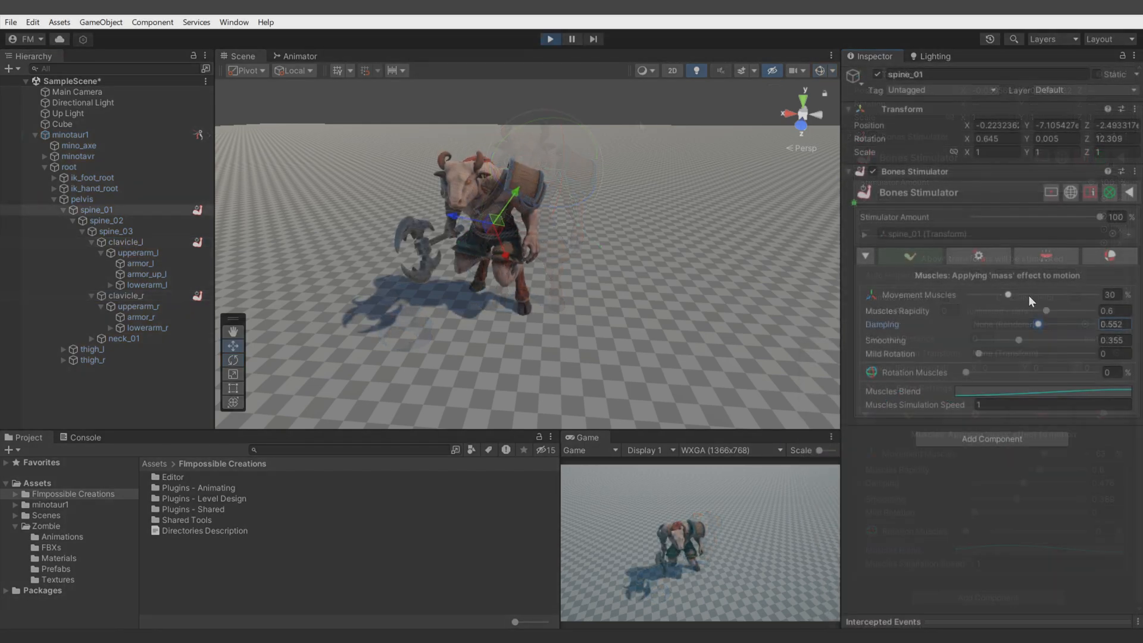
{"action": "left_click_drag", "start_coordinate": [1029, 295], "coordinate": [1005, 296]}
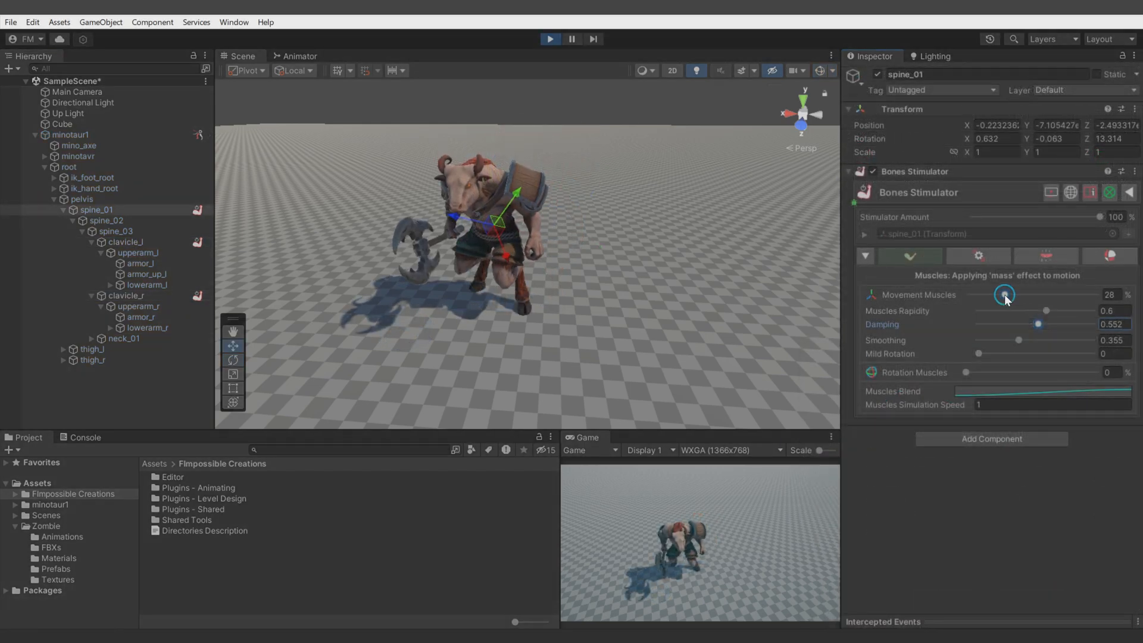
Step: Move and rotate minotaur1 around the scene in Play mode to test the stimulated spine and arm motion
{"action": "left_click", "coordinate": [75, 135]}
{"action": "left_click_drag", "start_coordinate": [499, 305], "coordinate": [568, 329]}
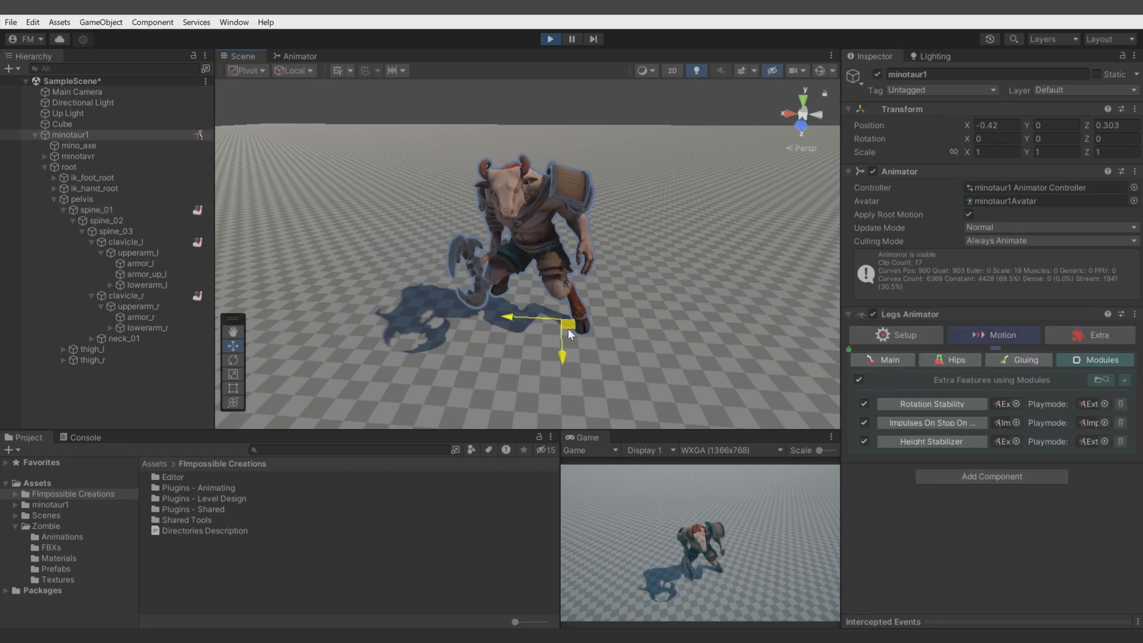
{"action": "left_click", "coordinate": [234, 359]}
{"action": "left_click_drag", "start_coordinate": [537, 351], "coordinate": [1009, 405]}
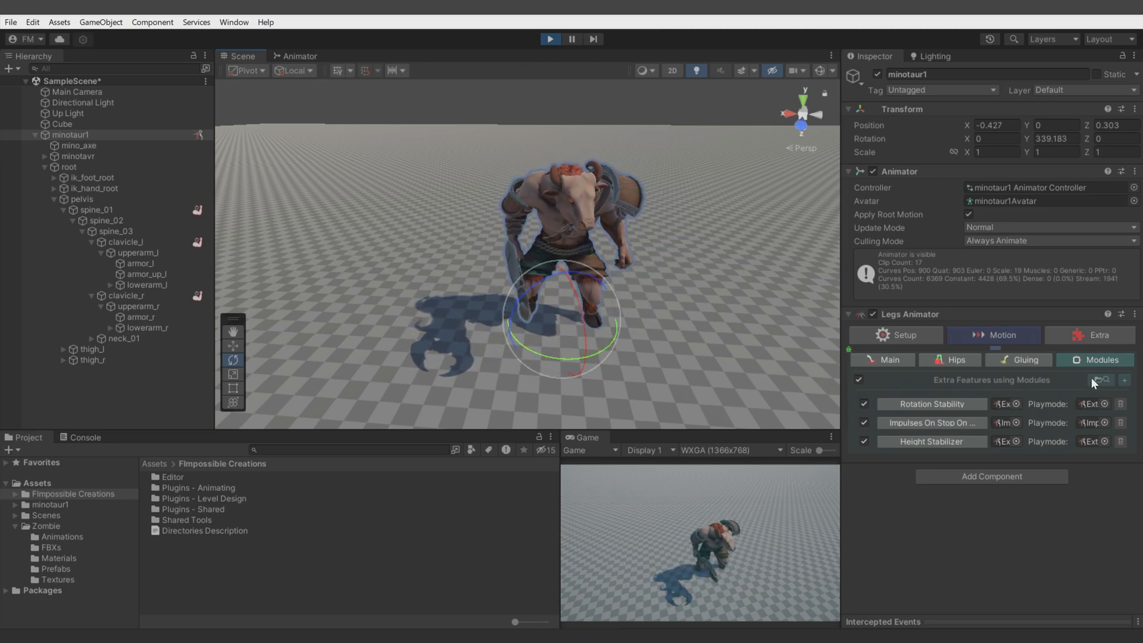
{"action": "key", "text": "w"}
{"action": "left_click_drag", "start_coordinate": [568, 324], "coordinate": [45, 405]}
{"action": "key", "text": "e"}
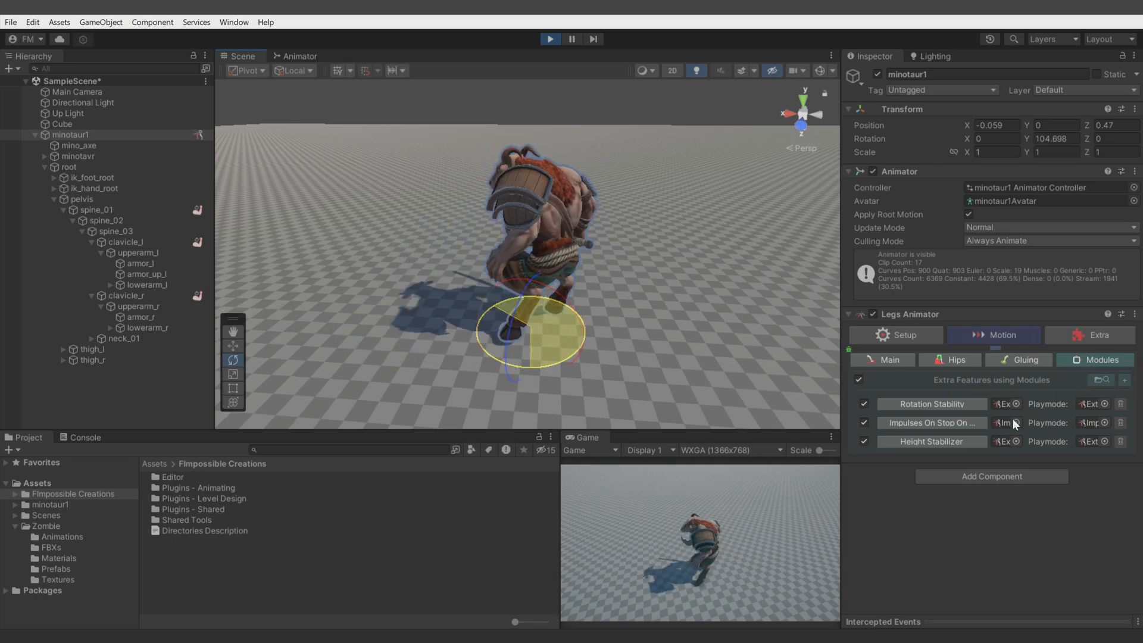